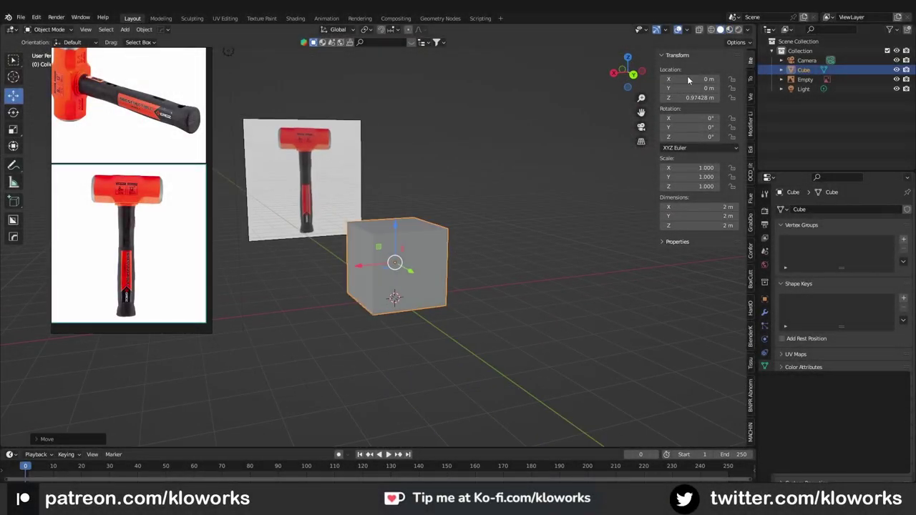
View the scene from the back, then orbit back into a perspective view.
key("ctrl+KP_1")
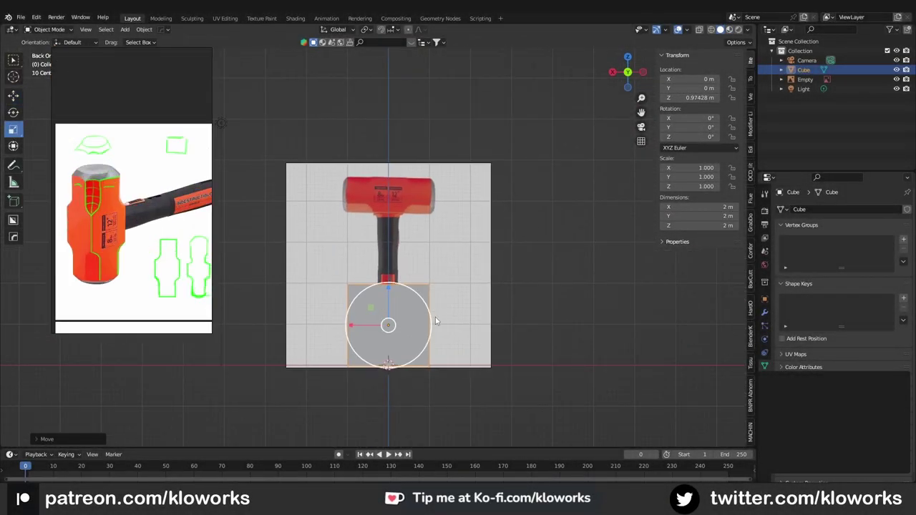
middle_click_drag(433, 351, 471, 297)
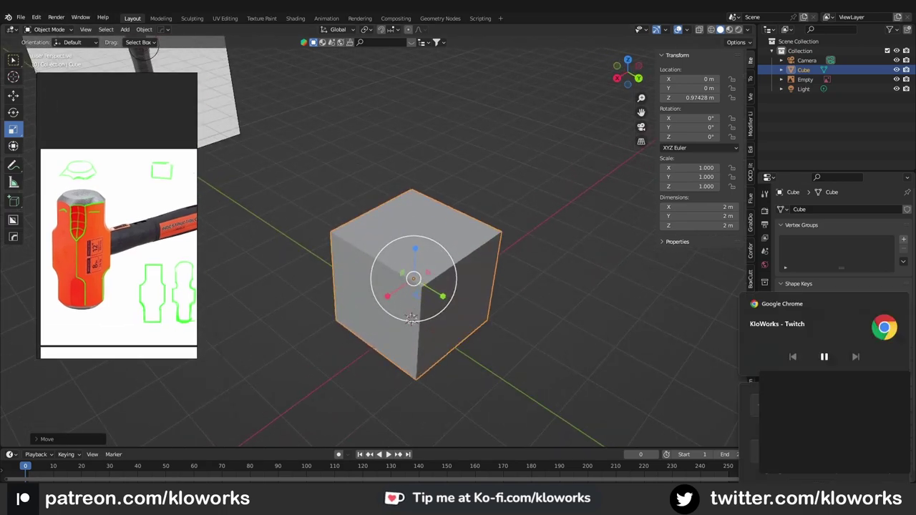
key("Escape")
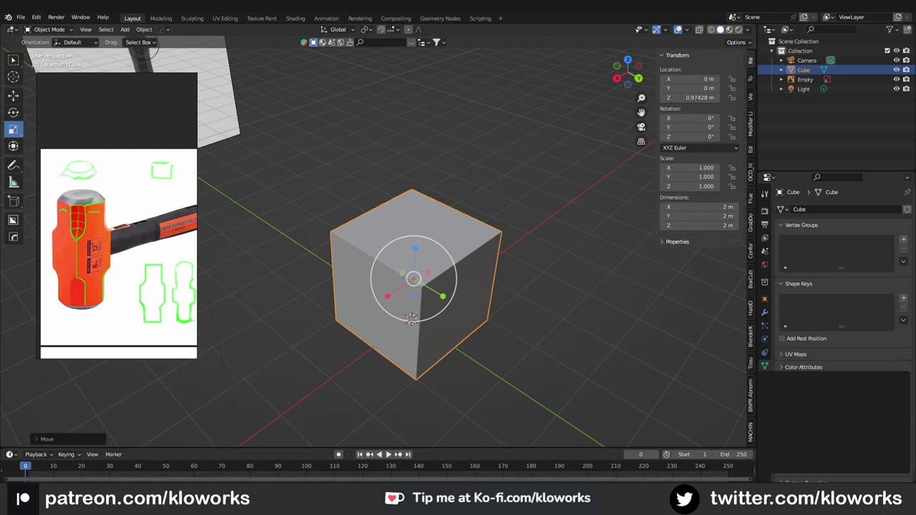
In Edit Mode, scale the cube to zero depth to flatten it into a plane.
key("ctrl+Tab")
left_click(484, 260)
key("KP_3")
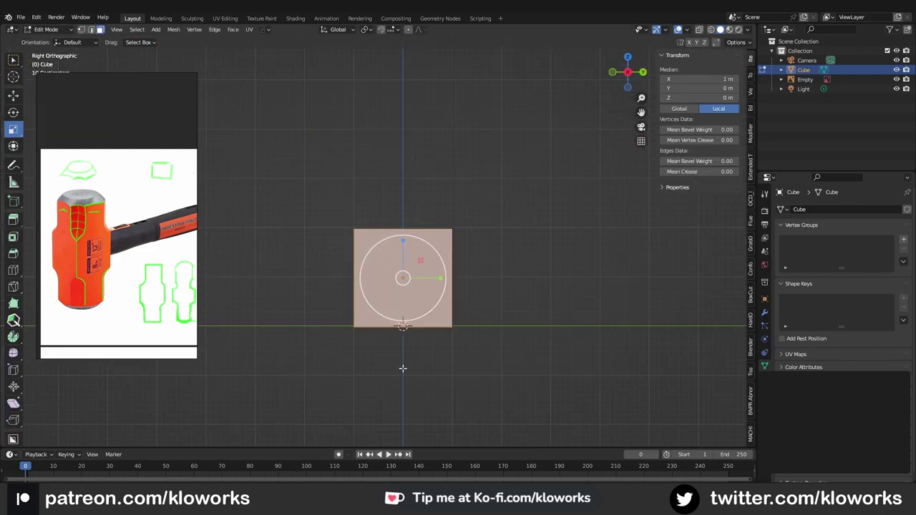
key("alt+a")
key("a")
key("alt+a")
key("a")
key("alt+a")
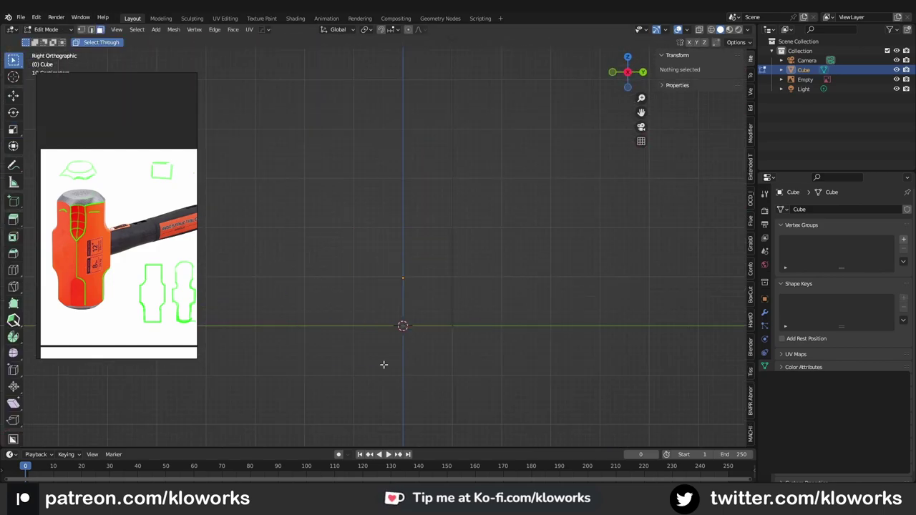
middle_click_drag(382, 364, 405, 248)
key("a")
key("alt+a")
key("a")
key("shift+space")
key("s")
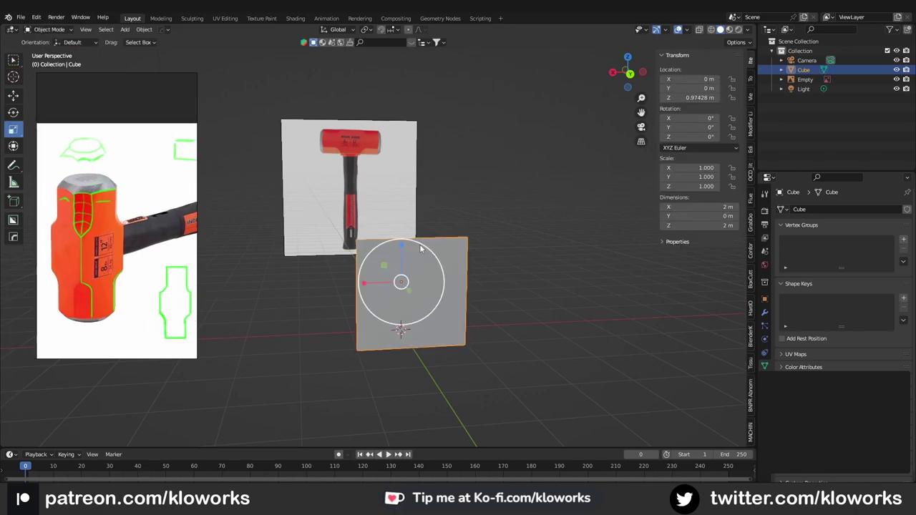
Extrude the plane's top and bottom edges to form a three-section vertical strip.
key("alt+a")
left_click(431, 239)
key("alt+w")
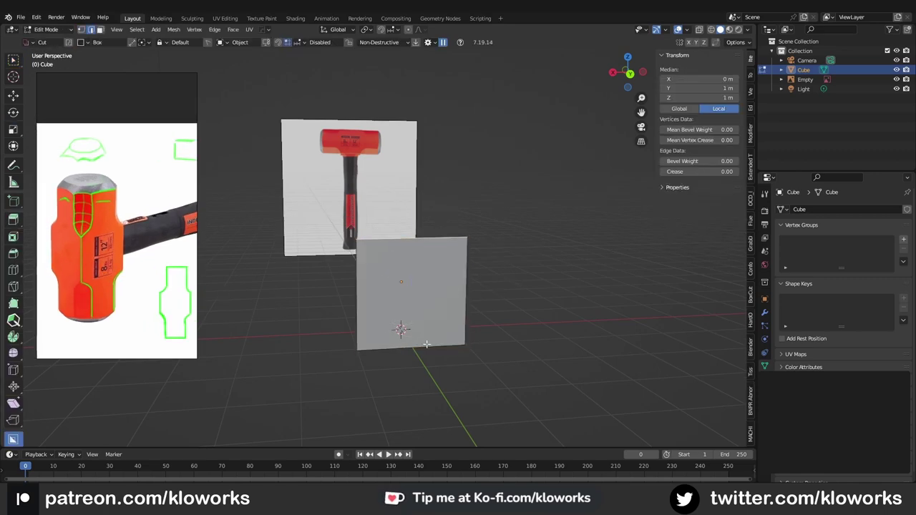
left_click(427, 345, "shift")
key("shift+space")
key("s")
key("alt+e")
left_click(431, 296)
right_click(437, 266)
key("s")
key("z")
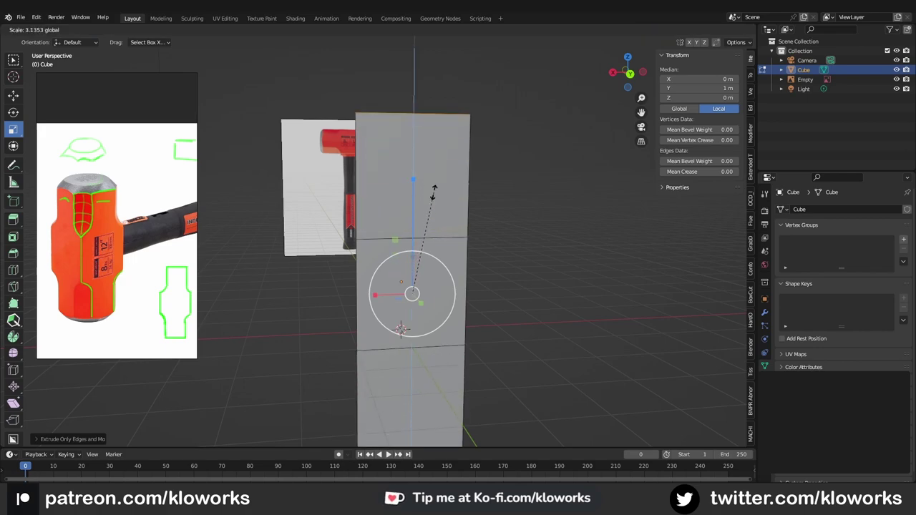
right_click(433, 192)
In back view, hide the reference image Empty with H and reselect the plane.
key("ctrl+KP_1")
key("Tab")
left_click(428, 315)
key("h")
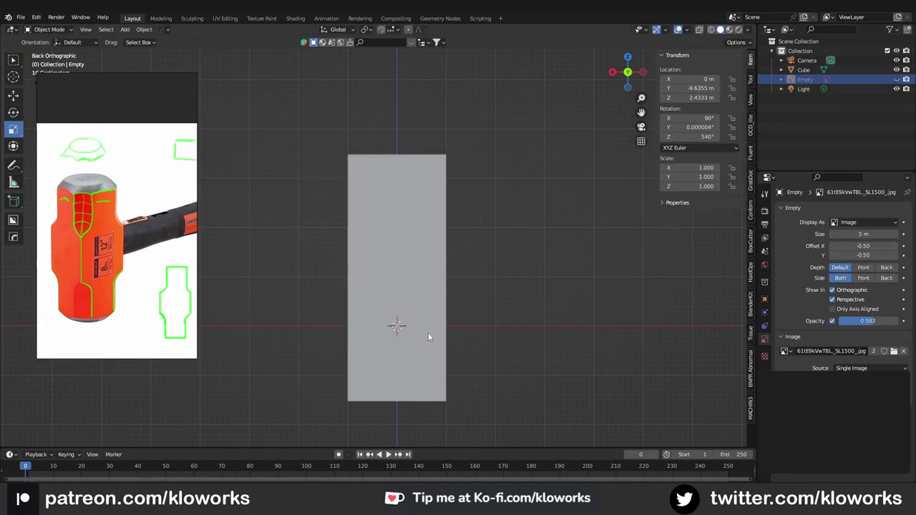
left_click(428, 333)
Scale the strip in Z to 2.035, about 10.2 m tall, and frame it.
key("s")
key("z")
left_click(399, 239)
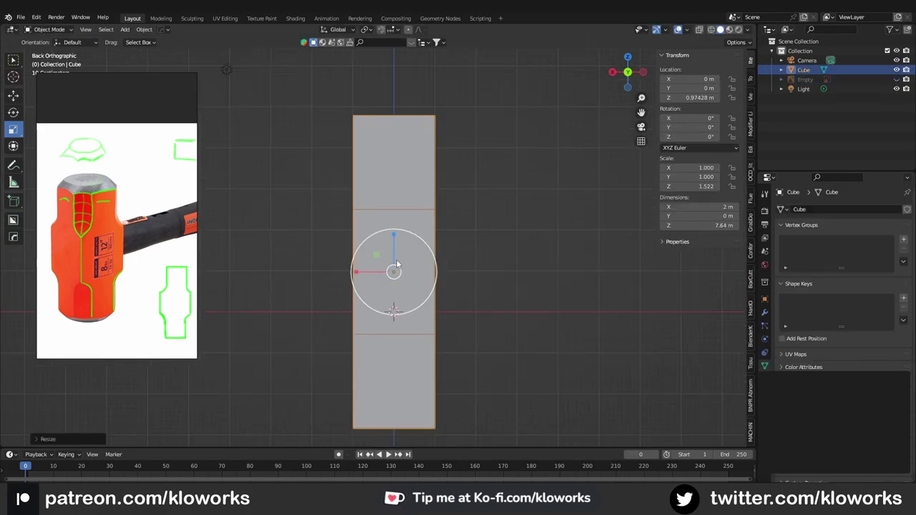
key("s")
key("z")
right_click(415, 168)
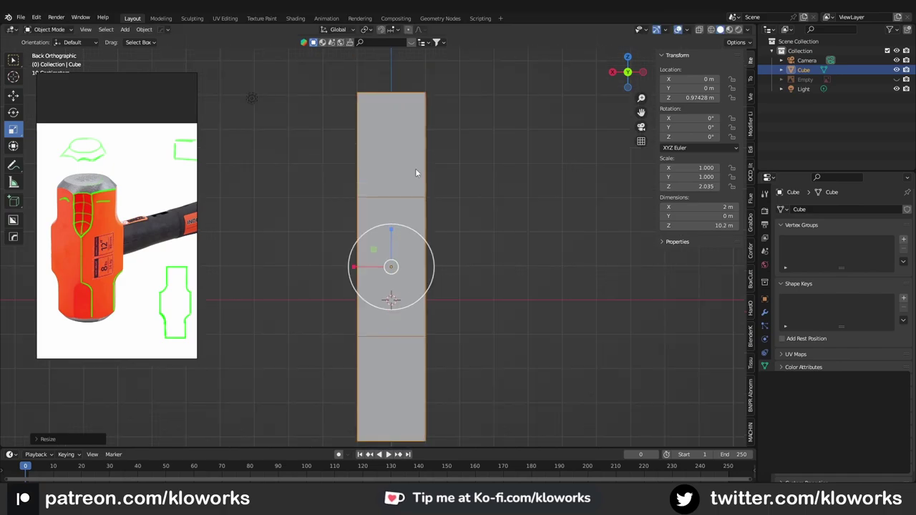
key("KP_Decimal")
key("Tab")
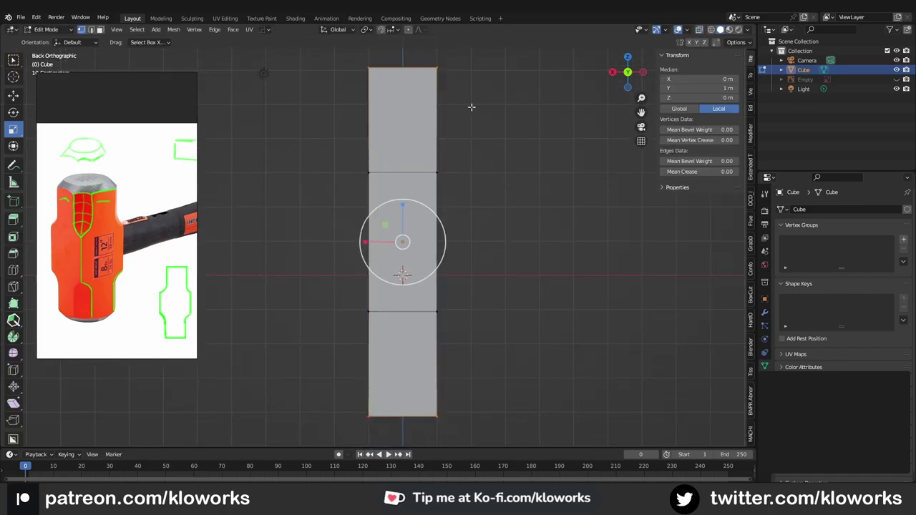
Extrude the middle section's side edges outward and taper them vertically into hammer-head wings.
key("alt+a")
key("2")
left_click(368, 265)
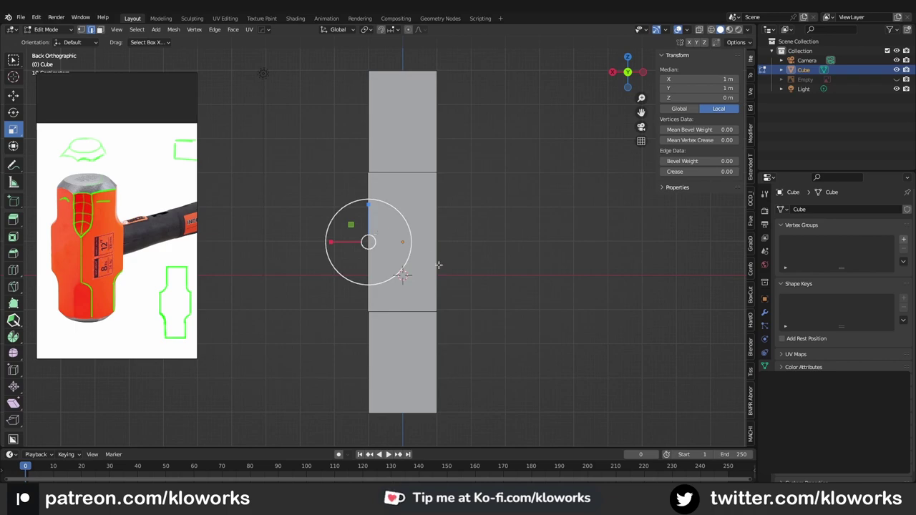
key("alt+e")
left_click(350, 229)
right_click(403, 242)
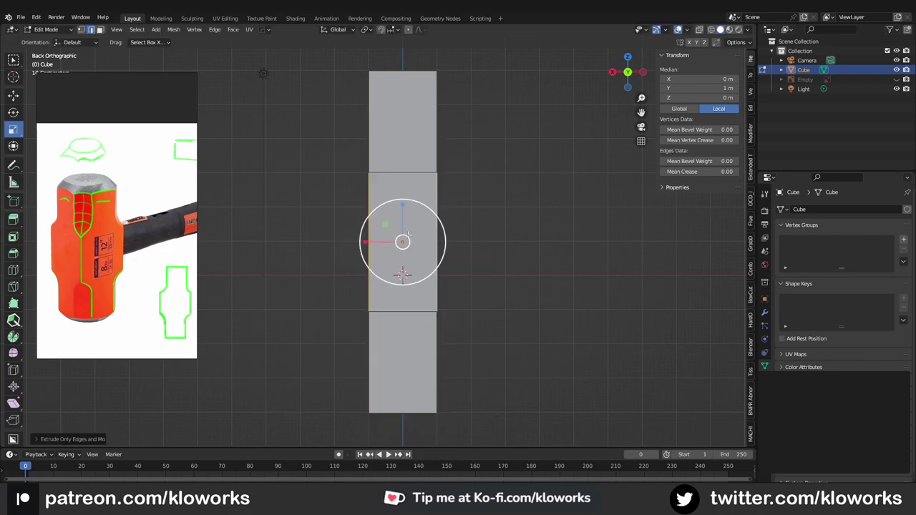
left_click_drag(365, 242, 358, 244)
left_click(357, 243)
key("s")
key("z")
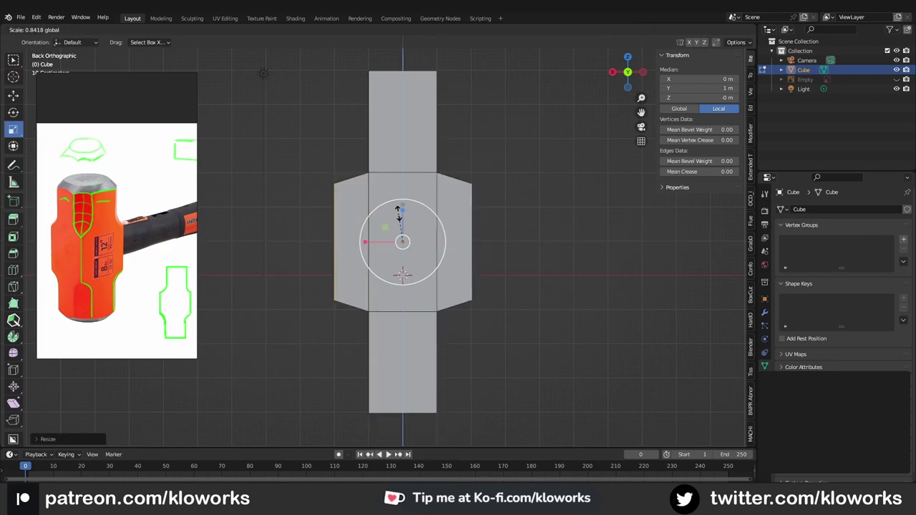
left_click(398, 212)
key("s")
key("x")
key("Escape")
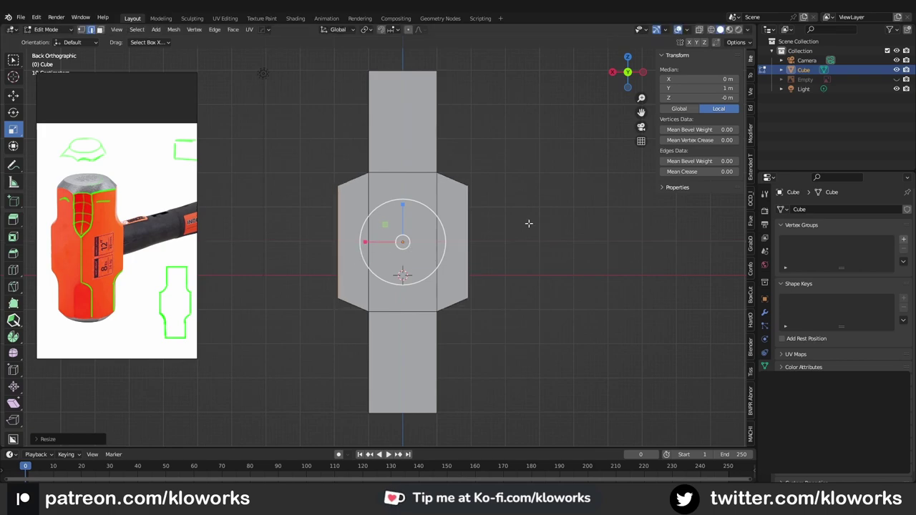
key("alt+a")
Add a horizontal loop cut across the middle of the head.
middle_click_drag(528, 221, 493, 280)
key("ctrl+KP_1")
key("c")
left_click(399, 164)
key("Escape")
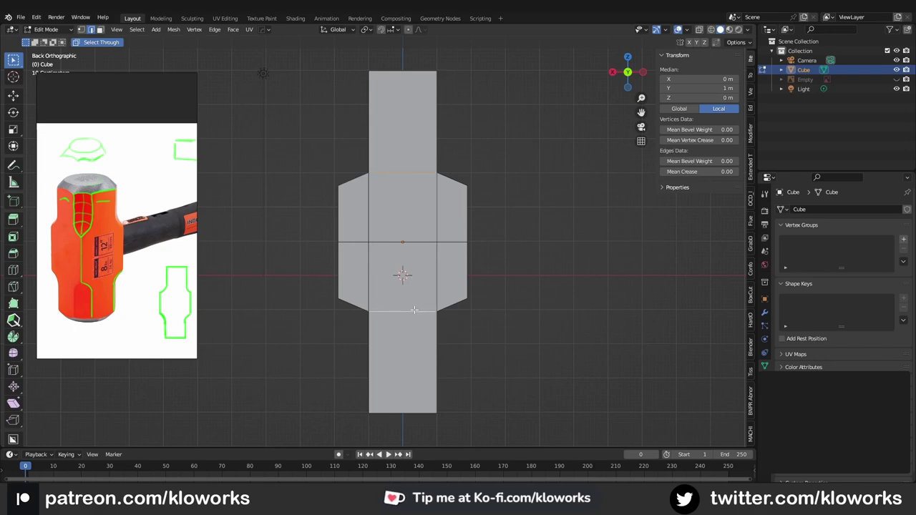
Bevel the head's top and bottom edges with width 0.24 m and 1 segment.
scroll(412, 231, "up", 1)
key("shift+space")
key("ctrl+b")
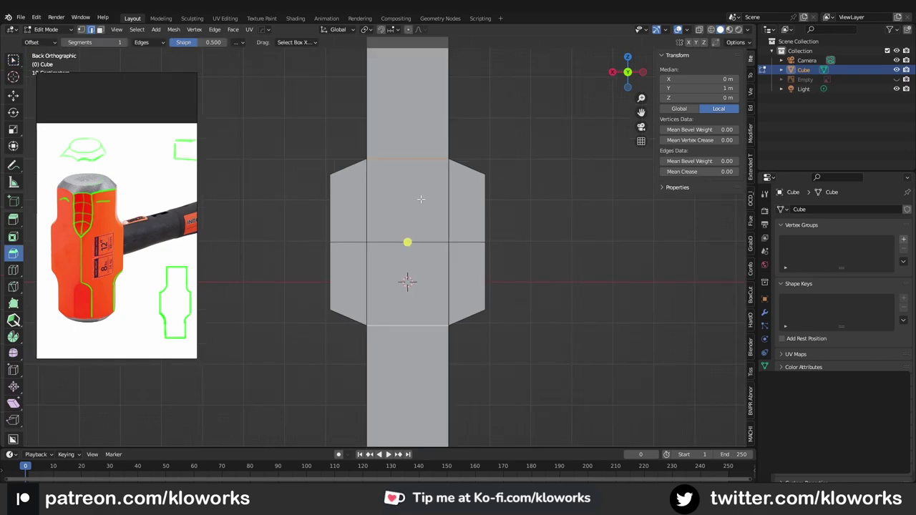
left_click(424, 233)
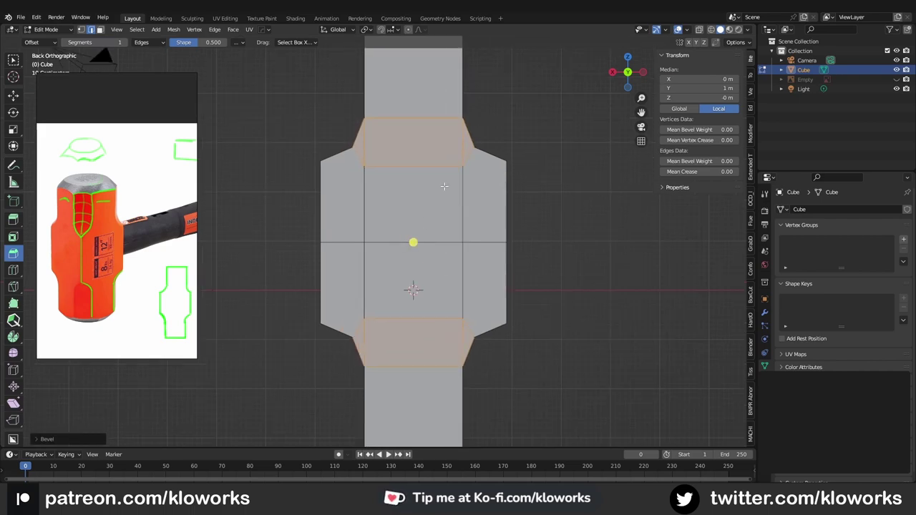
left_click(43, 437)
left_click(158, 301)
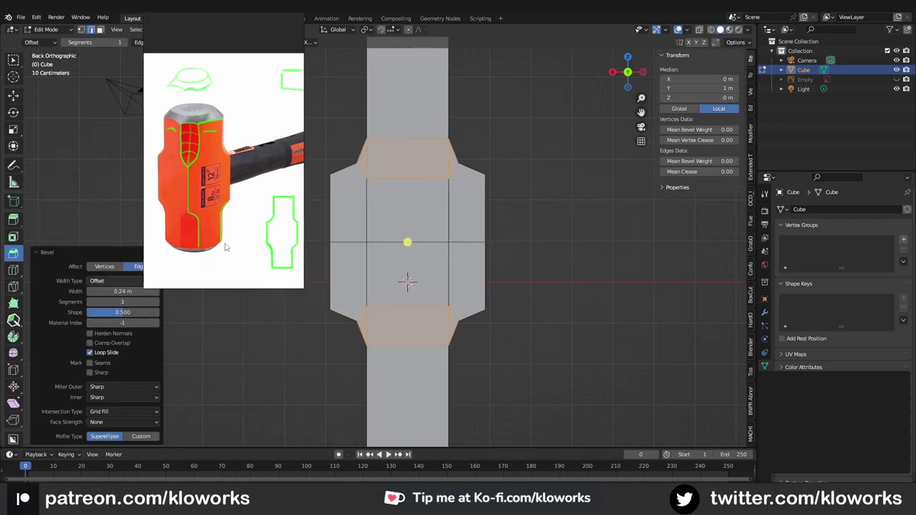
key("alt+a")
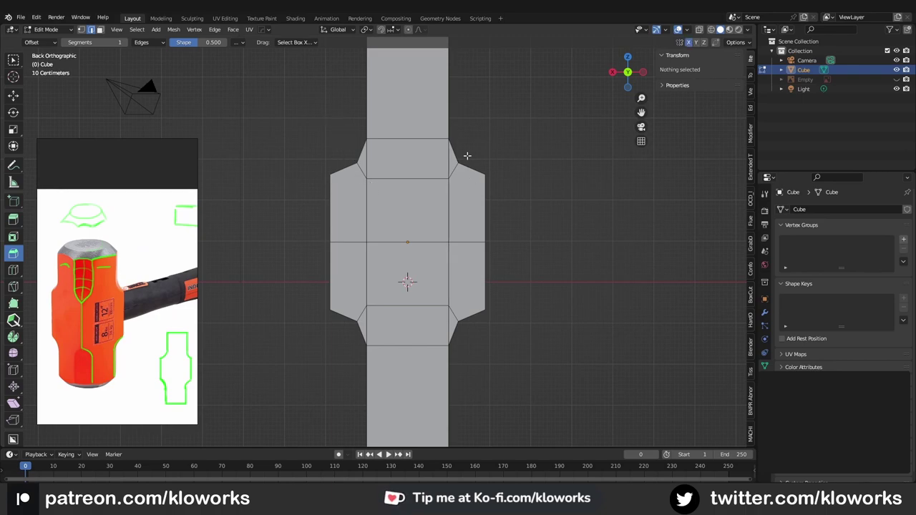
Enable Mirror Z, knife vertical cuts near the head's sides, and pinch the new edges inward.
left_click(706, 43)
left_click(471, 169)
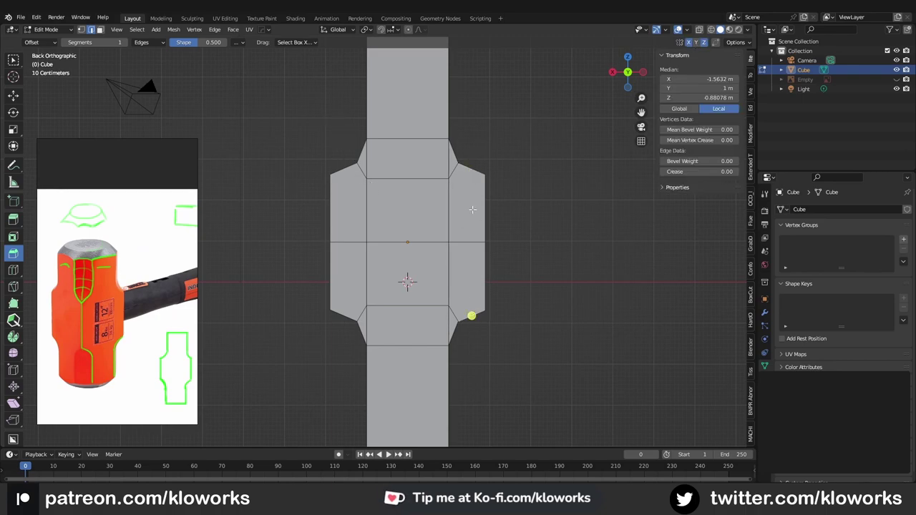
key("k")
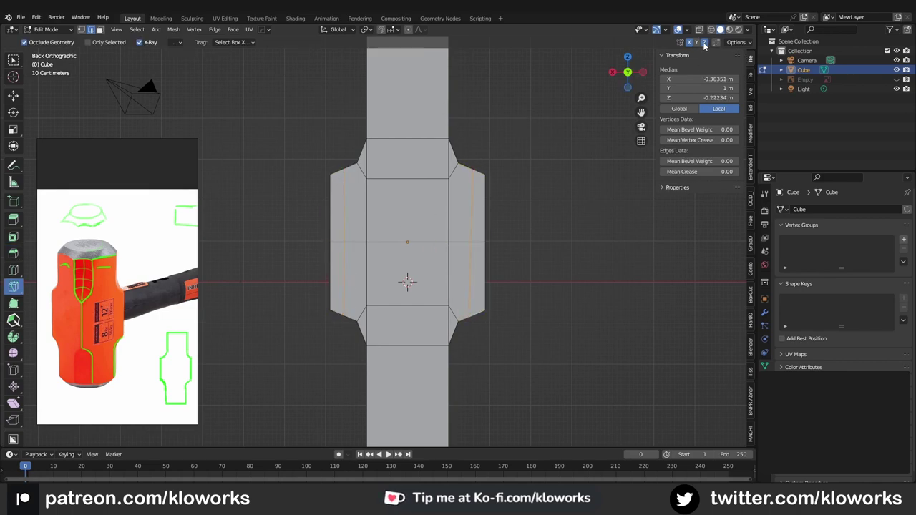
key("Return")
key("s")
left_click_drag(431, 279, 395, 175)
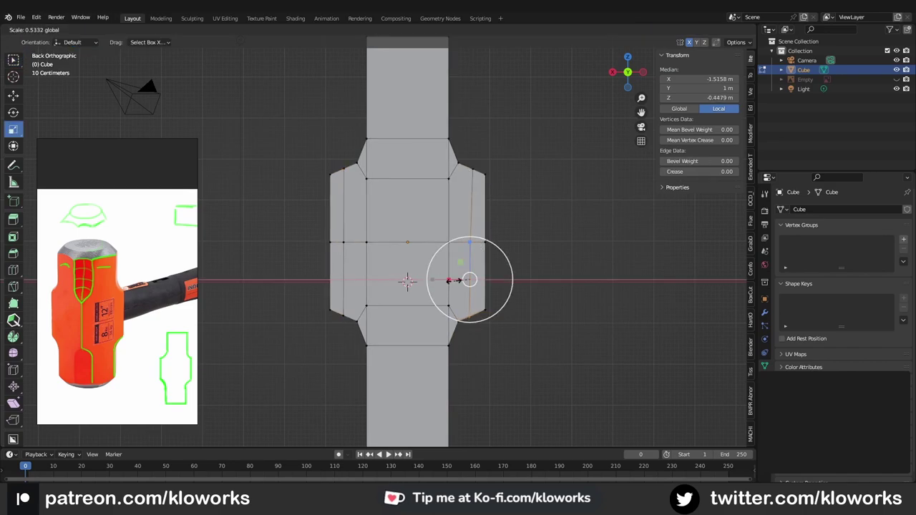
Go back through Object Mode into Edit Mode and box-select the mesh's left half.
scroll(395, 174, "down", 1)
key("ctrl+Tab")
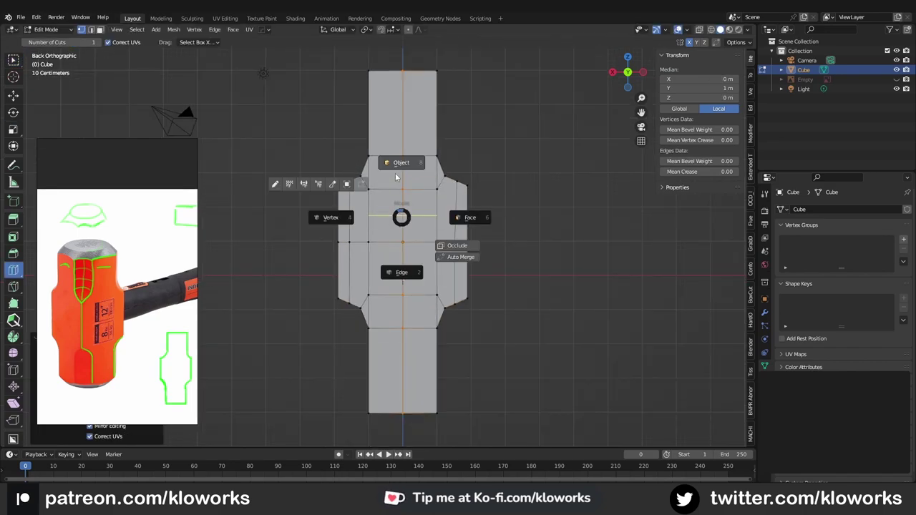
left_click(472, 164)
scroll(436, 169, "down", 1)
key("Tab")
left_click_drag(390, 82, 282, 258)
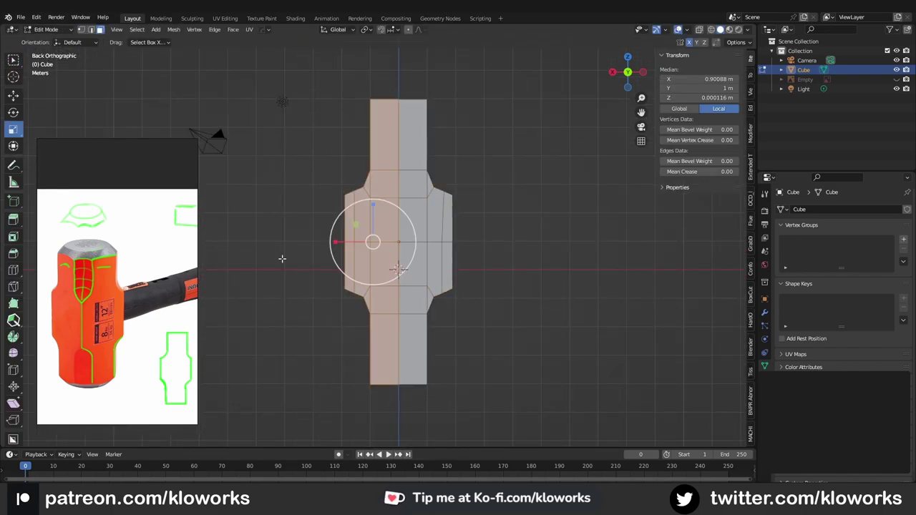
Delete the selected left half of the head mesh, leaving one quarter.
key("Delete")
key("ctrl+z")
key("ctrl+shift+z")
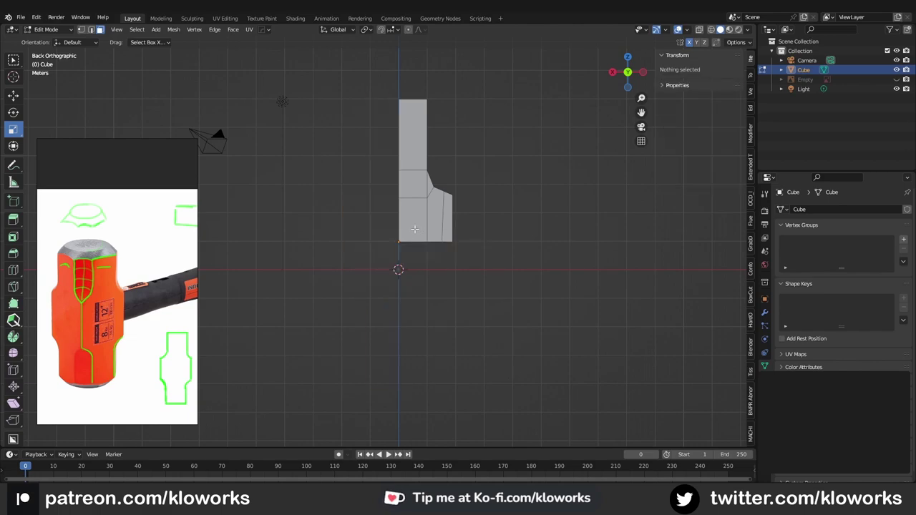
scroll(450, 262, "up", 3)
In vertex mode, select a shoulder corner vertex and add a knife cut along the shoulder.
key("1")
middle_click_drag(450, 262, 440, 217, "shift")
left_click(472, 210)
key("shift+space")
key("g")
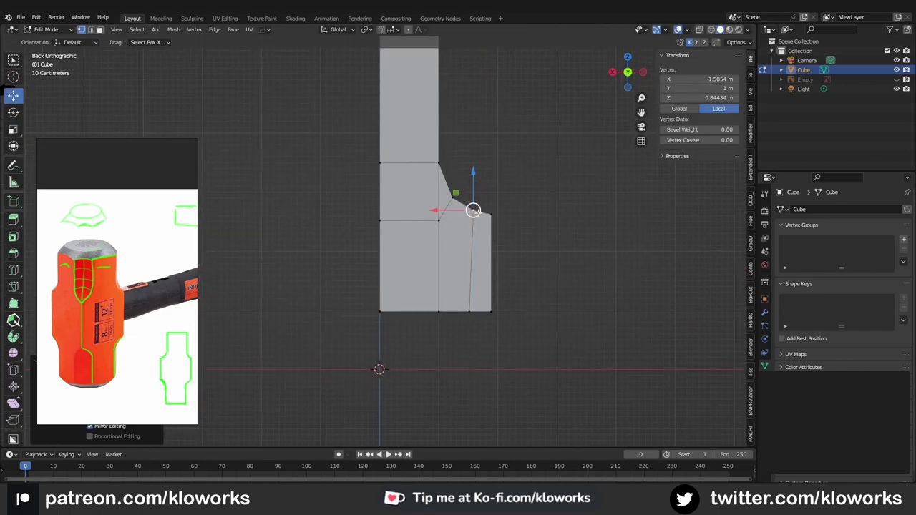
scroll(478, 210, "up", 1)
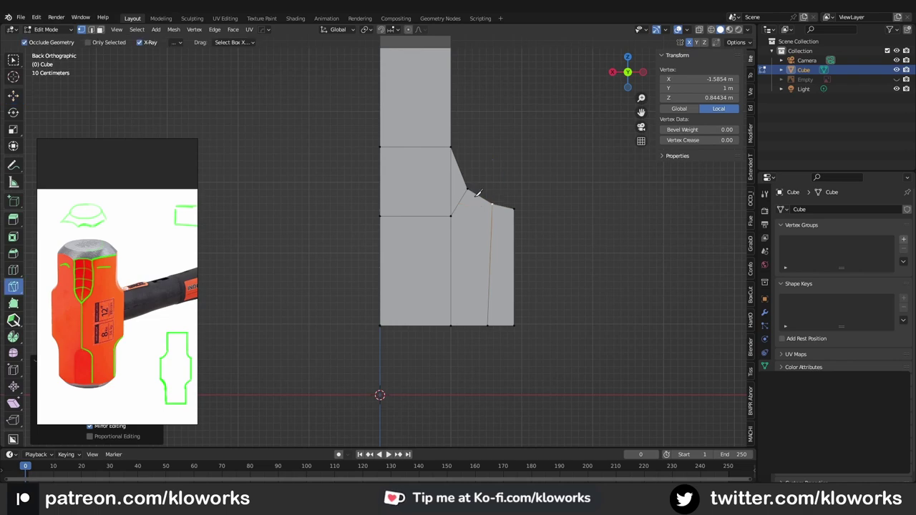
key("Return")
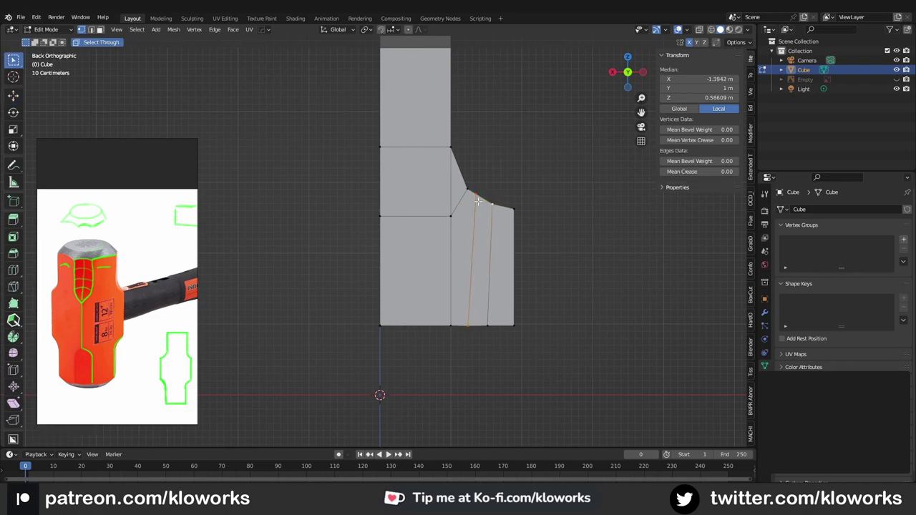
scroll(457, 161, "down", 2)
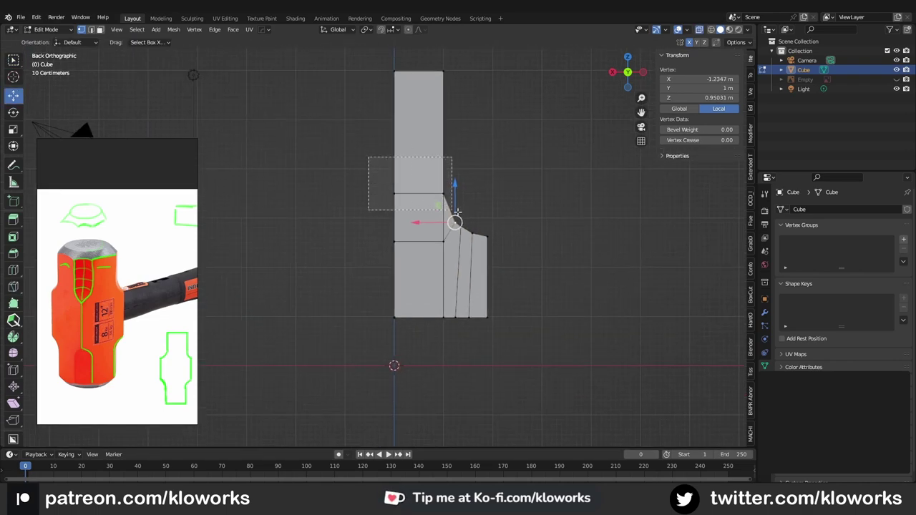
Move the new shoulder edge slightly down, then bring up the Vertex context menu.
left_click_drag(456, 212, 457, 213)
left_click_drag(415, 173, 416, 179)
left_click(423, 183)
scroll(458, 200, "up", 2)
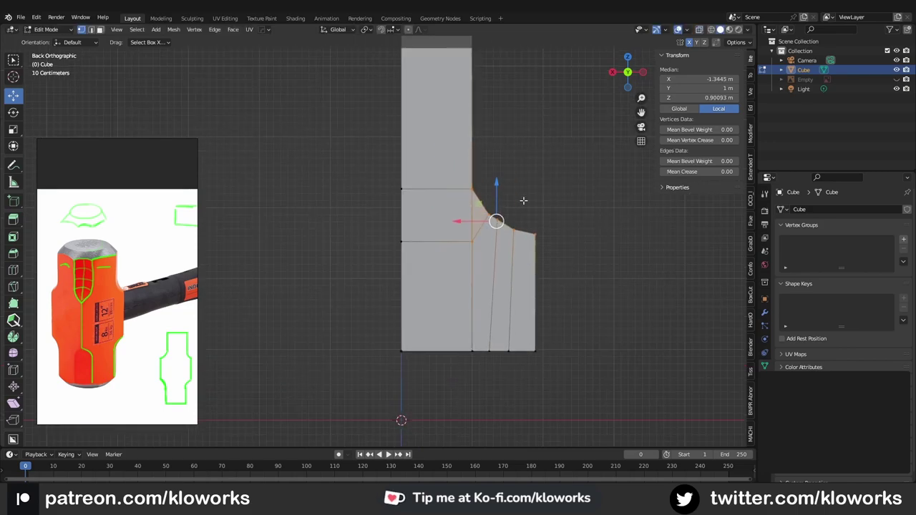
right_click(481, 228)
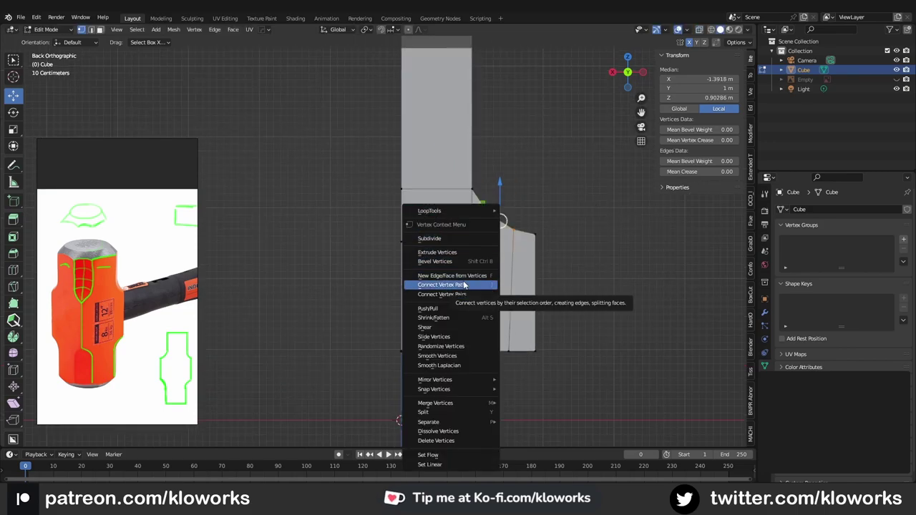
Relax the shoulder curve with LoopTools and add vertex snapping alongside increment snapping.
right_click(477, 212)
mouse_move(429, 210)
left_click(527, 263)
left_click(508, 351)
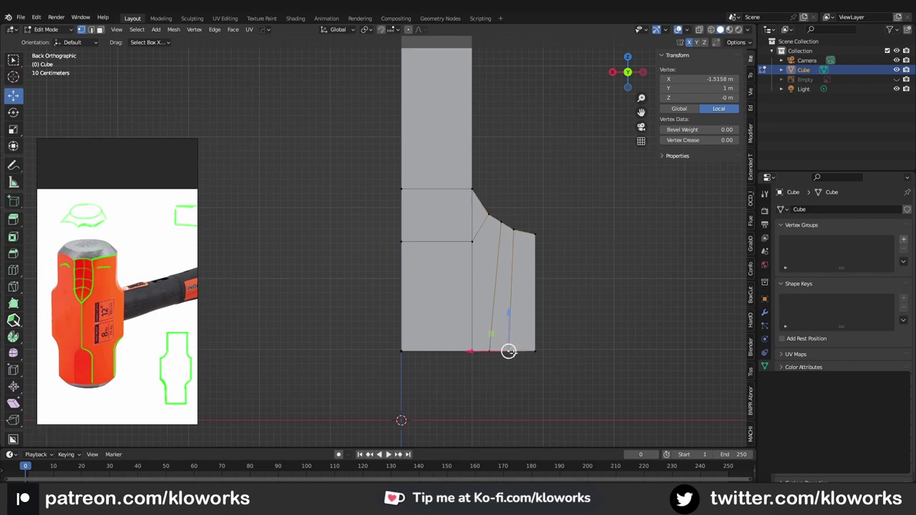
left_click_drag(472, 351, 472, 351)
left_click(394, 29)
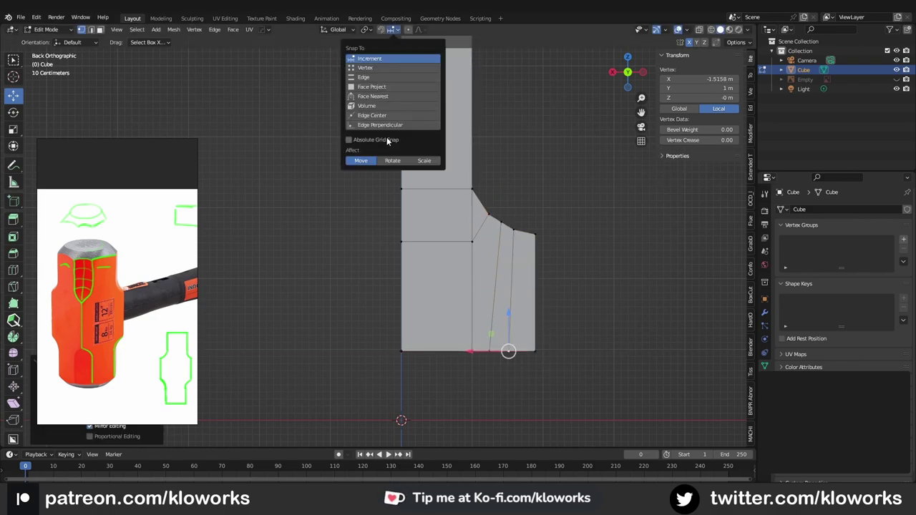
left_click(378, 68, "shift")
Reposition the bottom, middle and left slope vertices to shape the shoulder.
key("g")
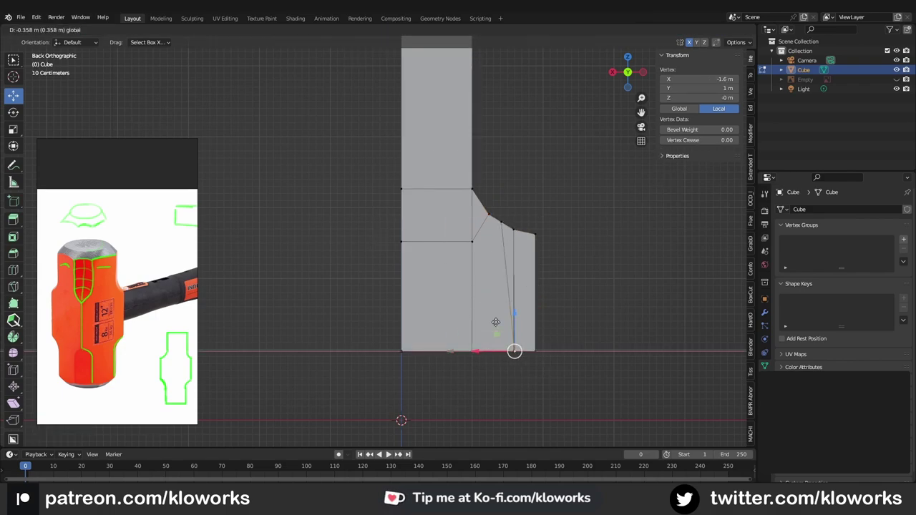
left_click(475, 239)
left_click(475, 238)
key("g")
left_click(475, 214)
left_click(401, 241)
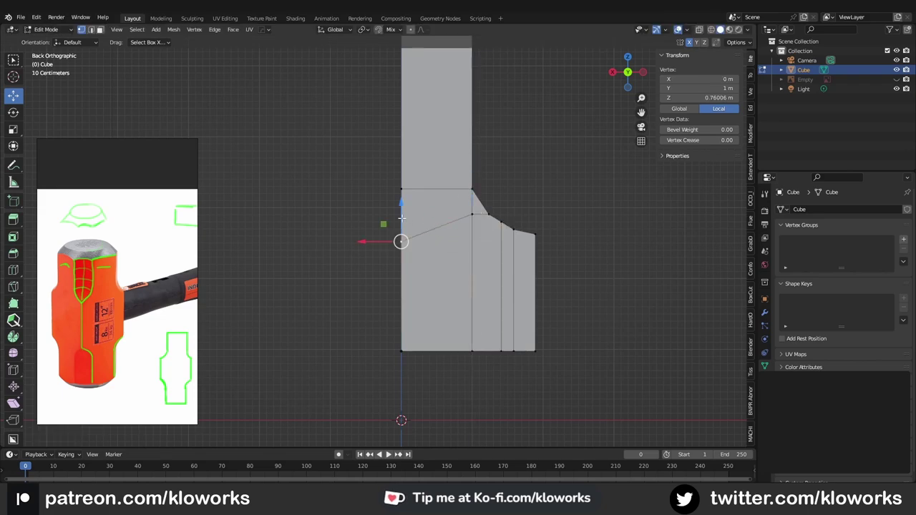
key("g")
left_click(417, 190)
Move the chamfer corner vertex into its new position.
scroll(417, 191, "up", 2)
middle_click_drag(417, 193, 319, 231, "shift")
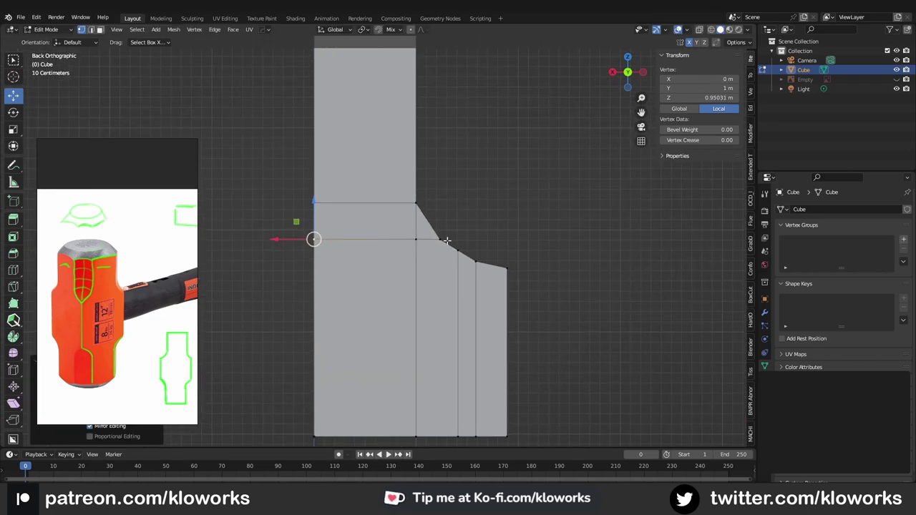
left_click(457, 255)
key("g")
left_click(455, 232)
key("g")
left_click(435, 239)
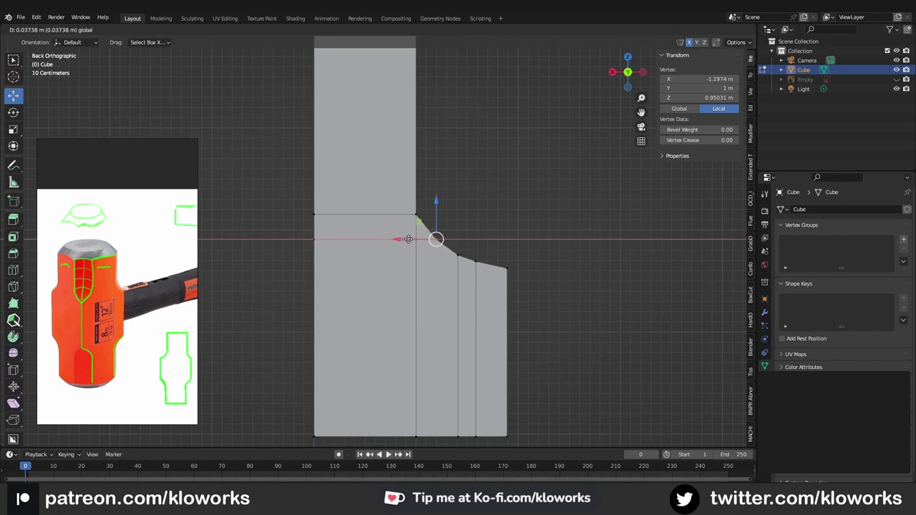
Shift the box-selected right-side vertices horizontally along X.
scroll(436, 239, "down", 1)
left_click_drag(492, 242, 427, 383)
key("g")
key("x")
scroll(449, 327, "up", 1)
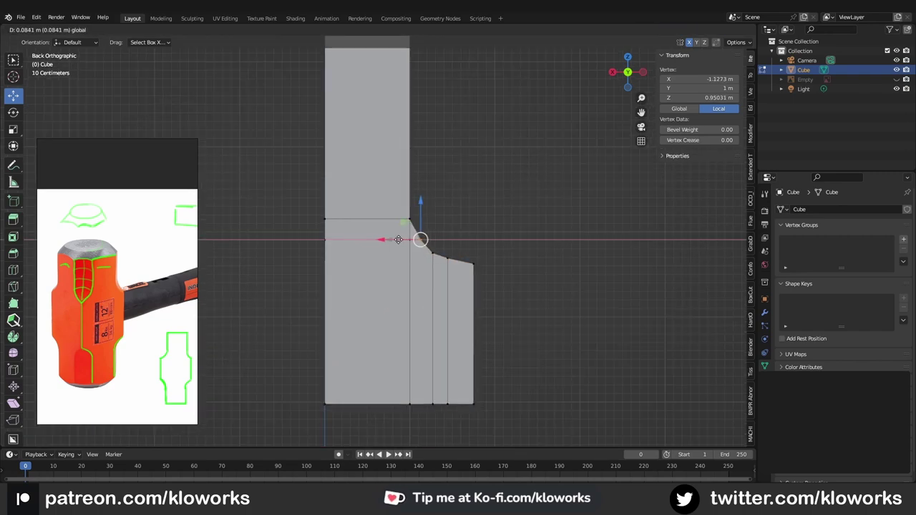
left_click(399, 239)
Slide the outer right edge left along X and merge it into one vertex.
left_click(473, 331, "alt")
key("g")
key("x")
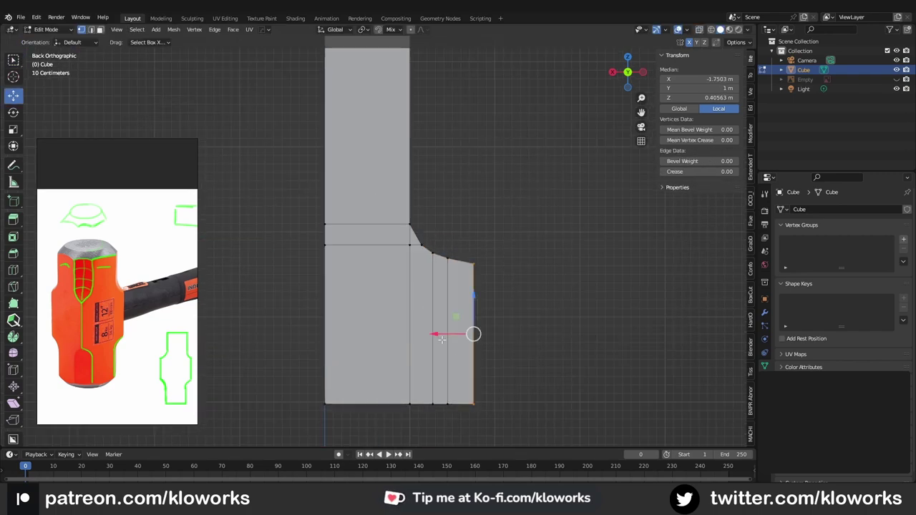
left_click(414, 236)
right_click(414, 235)
left_click(504, 289)
Space the chamfer vertices evenly with LoopTools Space, then clear the selection.
scroll(504, 288, "up", 2)
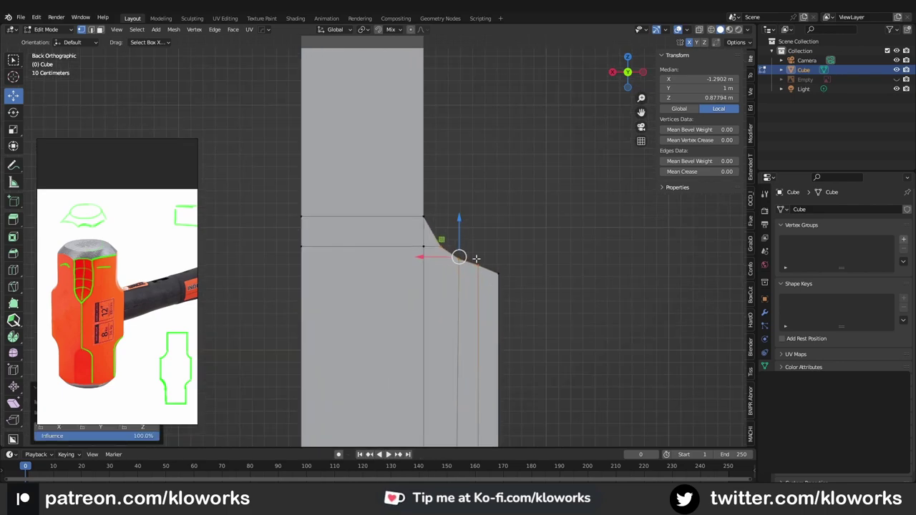
scroll(427, 224, "down", 1)
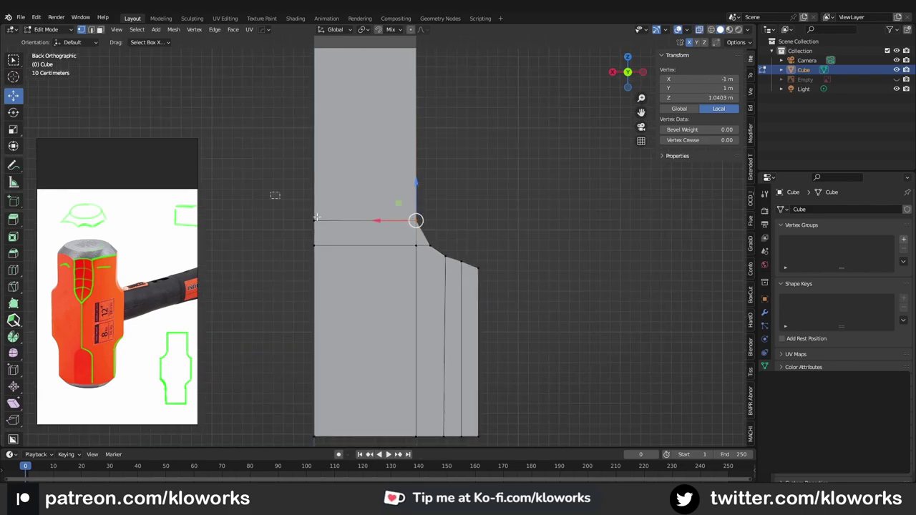
left_click(410, 240, "shift")
right_click(410, 240)
mouse_move(408, 226)
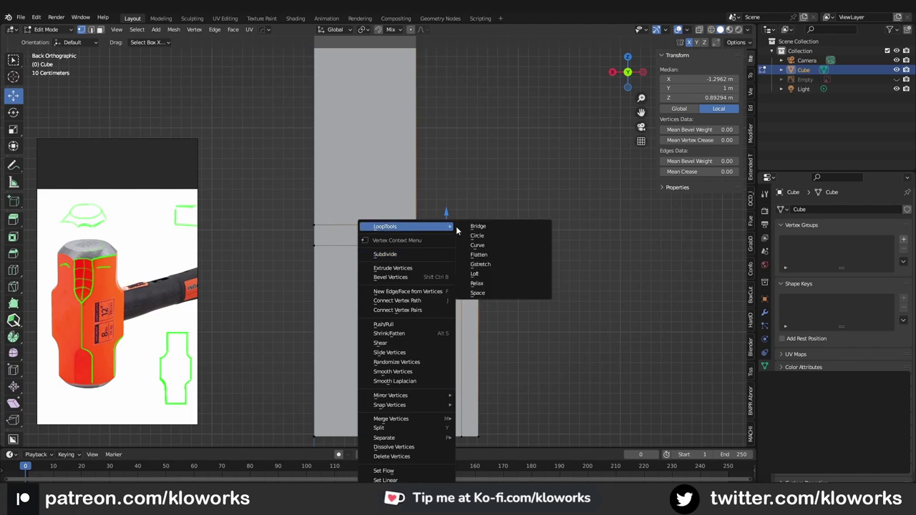
left_click(493, 294)
scroll(493, 269, "up", 1)
left_click(497, 265)
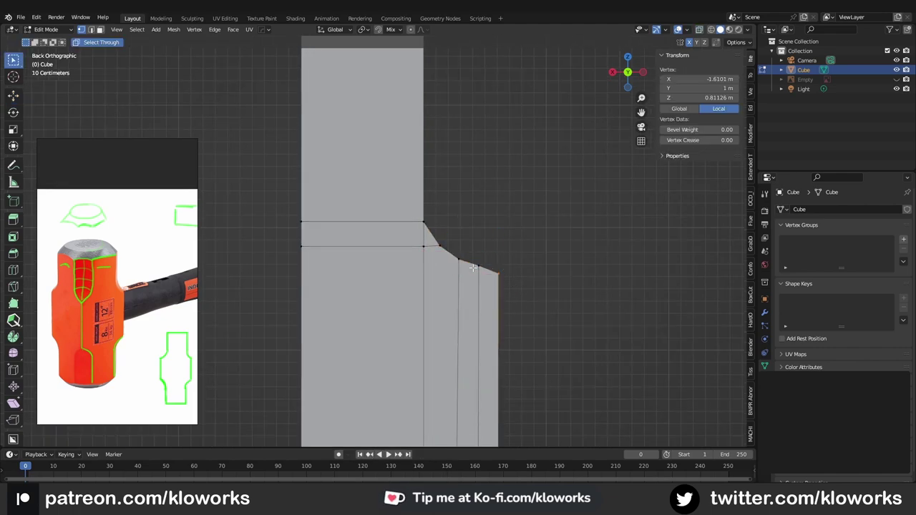
key("shift+space")
key("g")
left_click(522, 214)
scroll(501, 225, "down", 3)
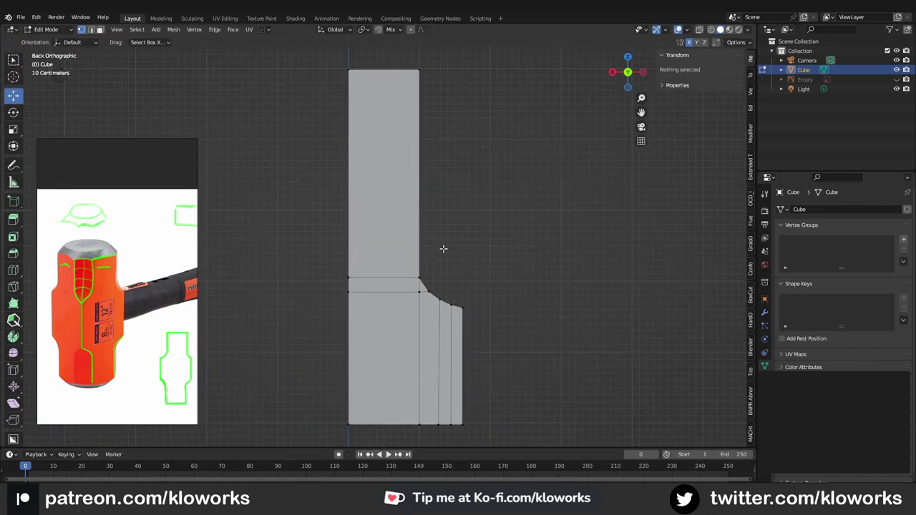
Knife-cut a new edge from the top corner to the lower edge and collapse the extra vertices.
left_click(404, 71)
scroll(408, 78, "up", 3)
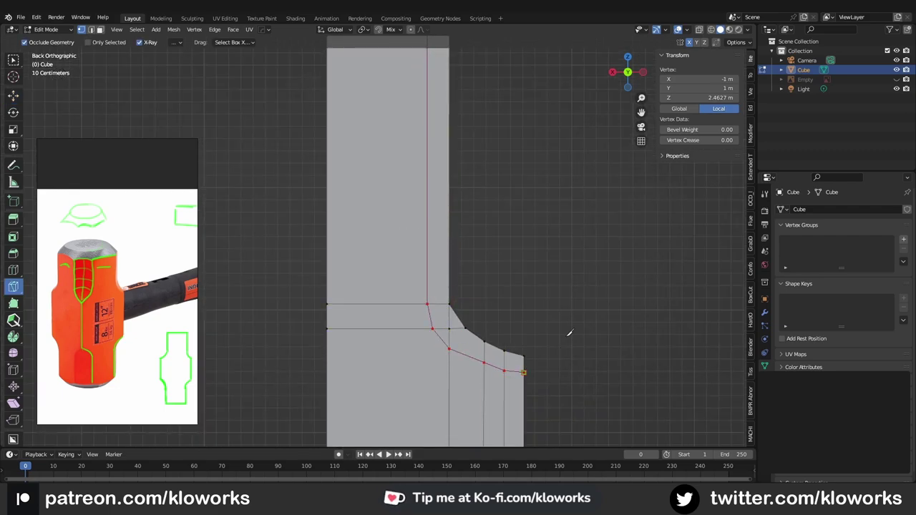
key("Return")
middle_click_drag(569, 332, 573, 255, "shift")
key("w")
key("m")
left_click(458, 258)
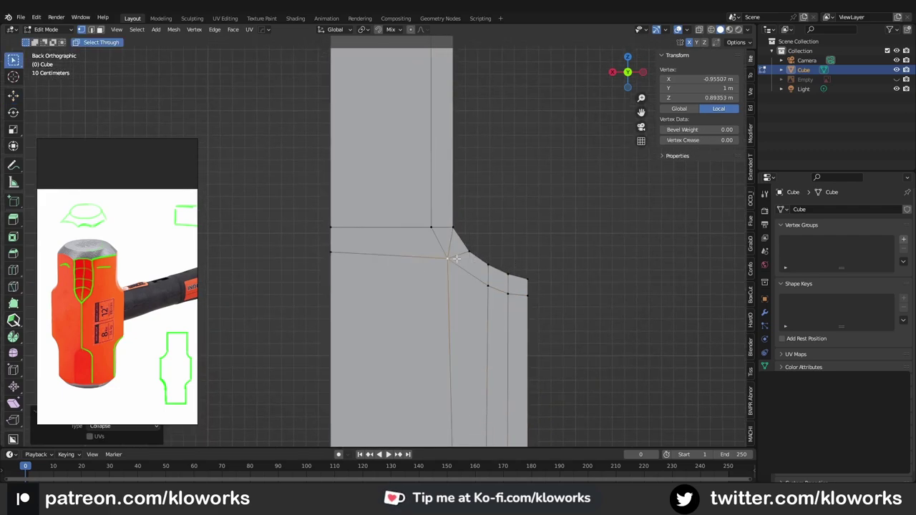
Try dissolving the chamfer edge, then undo it.
left_click(446, 267)
key("shift+space")
left_click(453, 253, "shift")
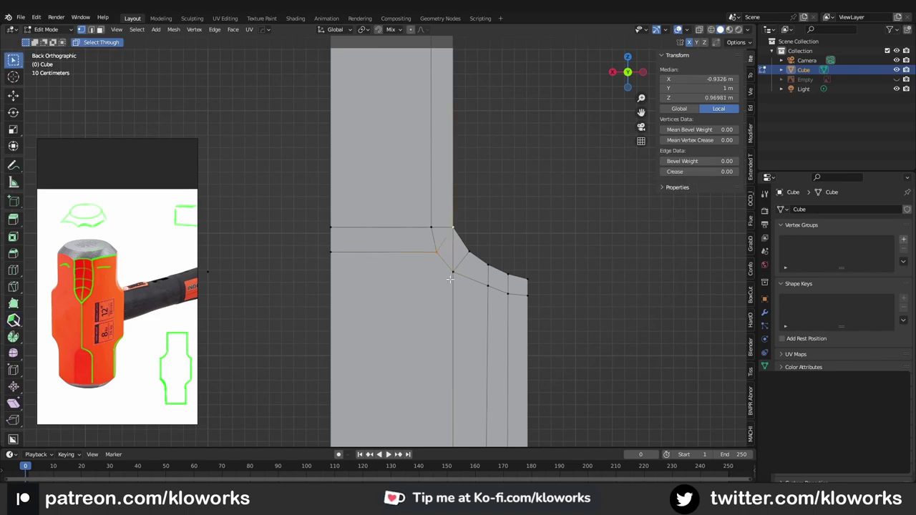
key("ctrl+x")
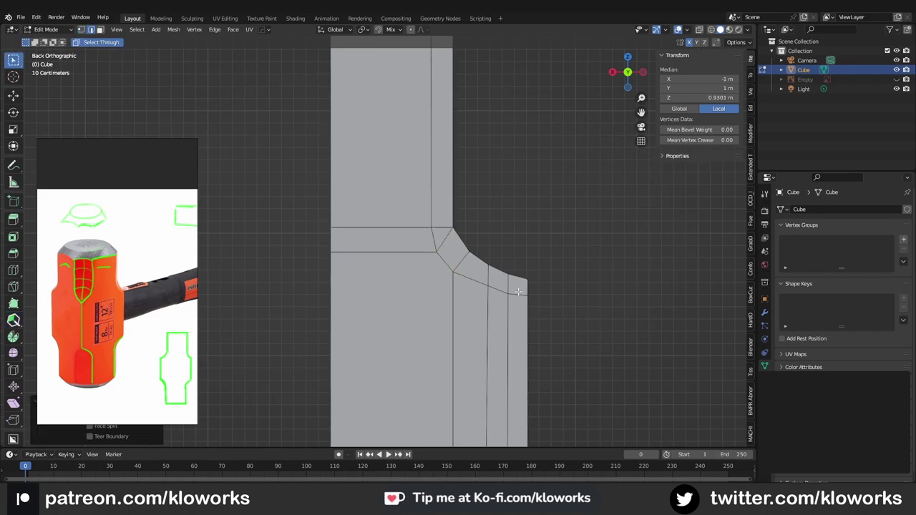
key("ctrl+z")
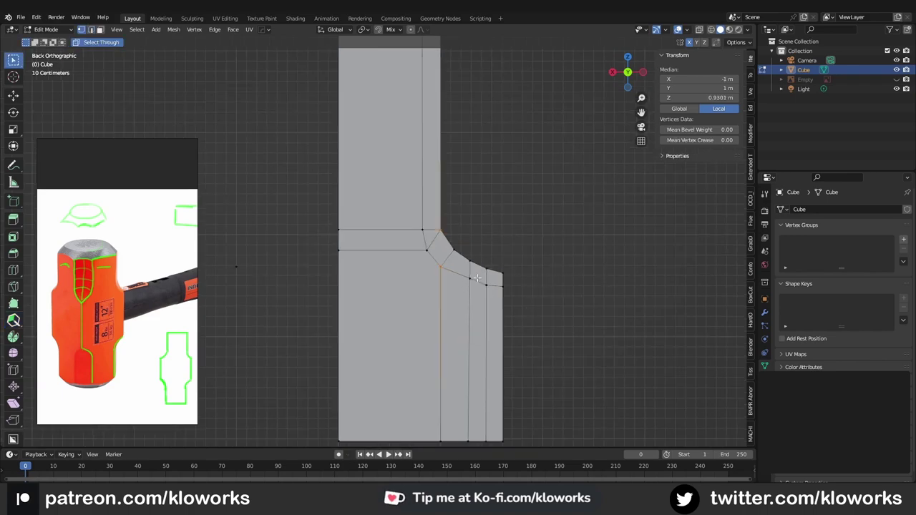
key("shift+space")
key("g")
Merge the leftover chamfer vertices at the last selected one and box-select the top edge.
left_click(494, 286)
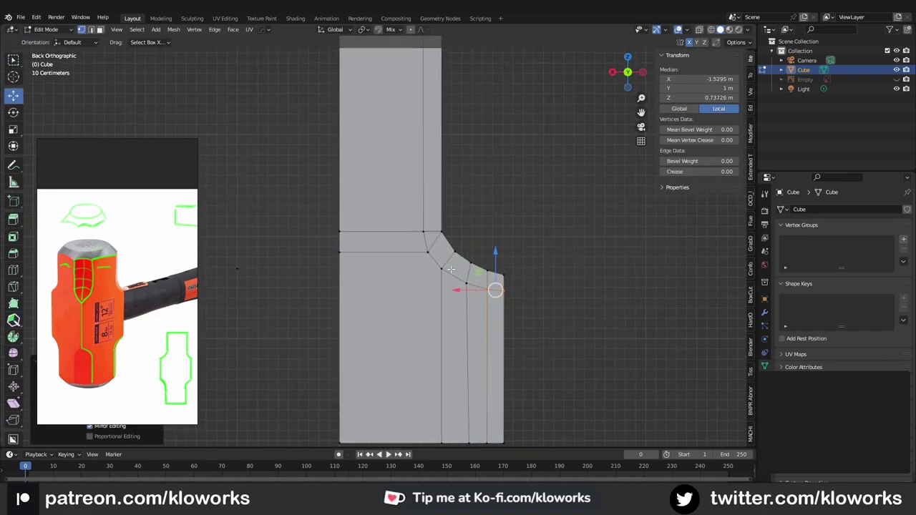
middle_click_drag(410, 236, 435, 272, "shift")
key("m")
left_click(431, 290)
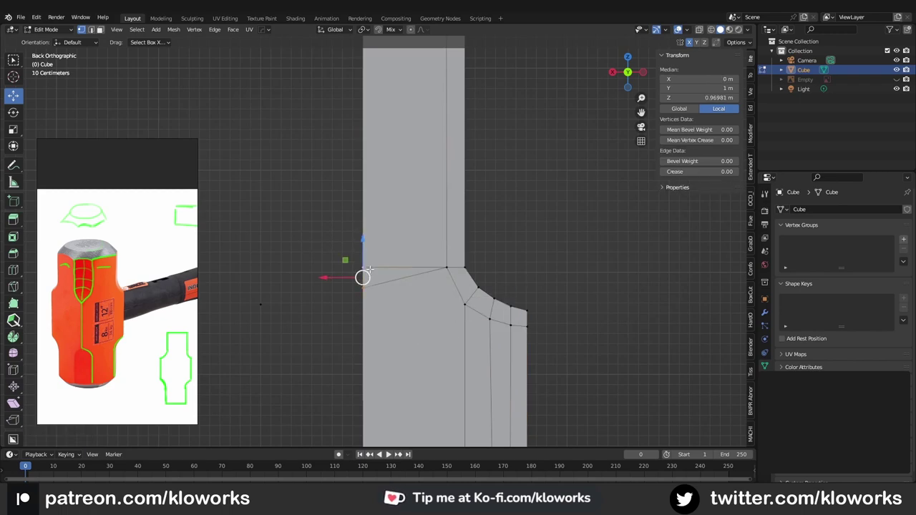
key("m")
left_click(367, 267)
scroll(430, 272, "up", 1)
left_click(479, 312)
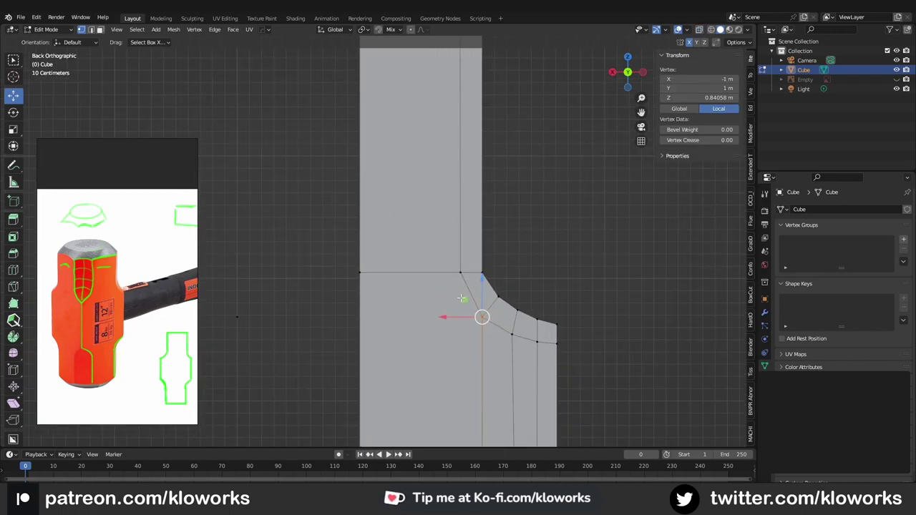
scroll(556, 250, "down", 3)
left_click_drag(351, 68, 451, 96)
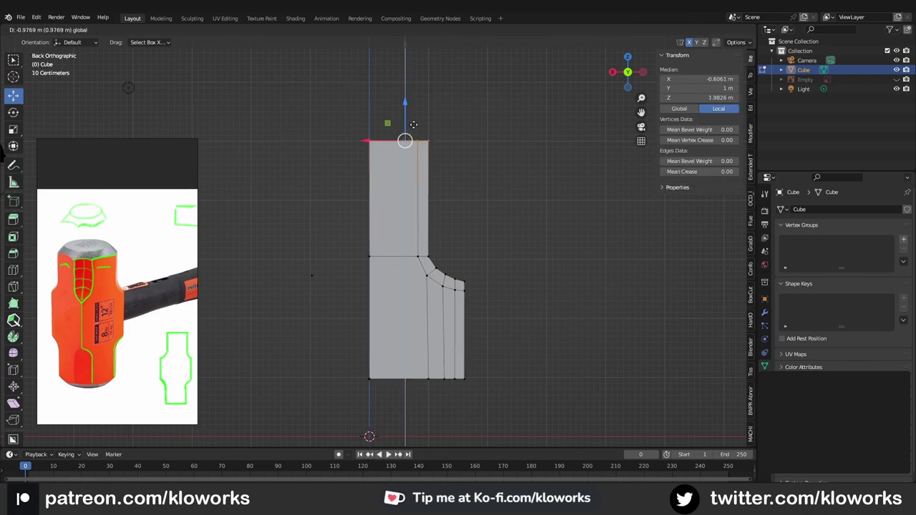
scroll(498, 243, "down", 2)
In Object Mode, add two Mirror modifiers to mirror the profile on X and Z.
key("Tab")
middle_click_drag(499, 243, 451, 266, "shift")
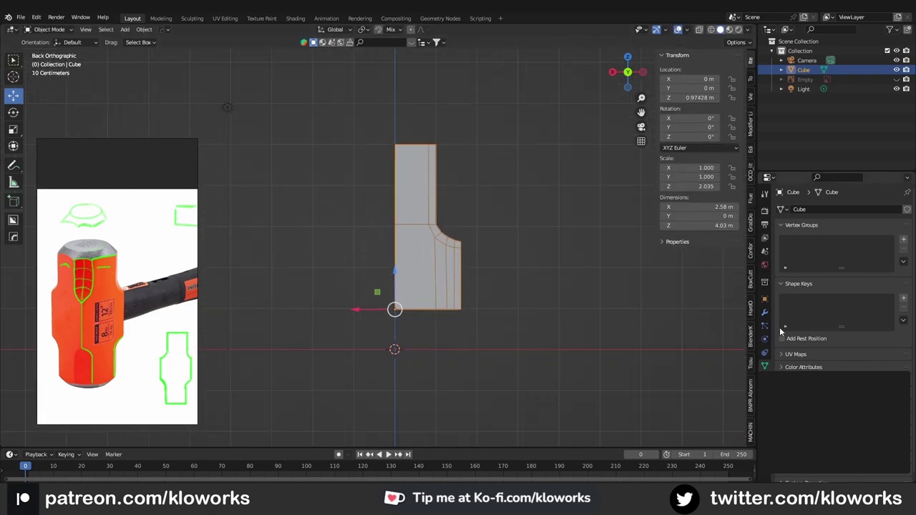
left_click(764, 312)
left_click(875, 241)
left_click(729, 349)
middle_click_drag(444, 324, 458, 266, "shift")
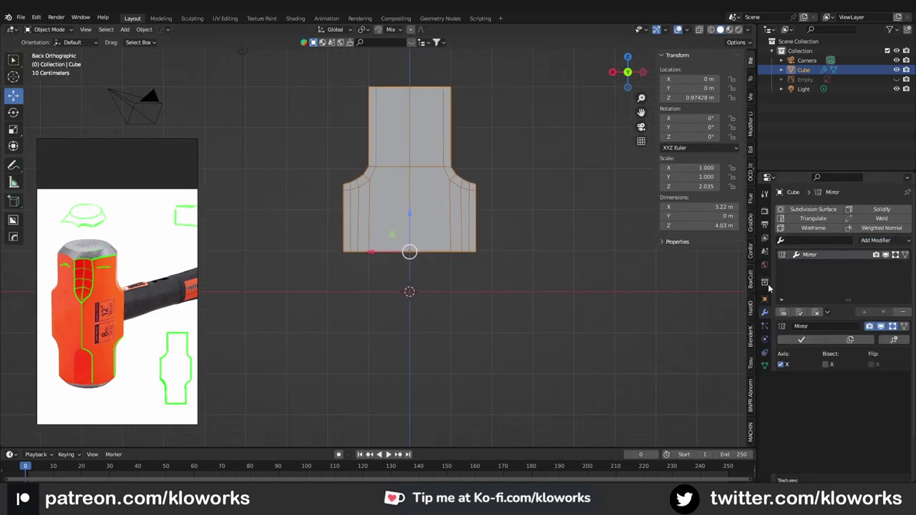
left_click(880, 240)
left_click(729, 347)
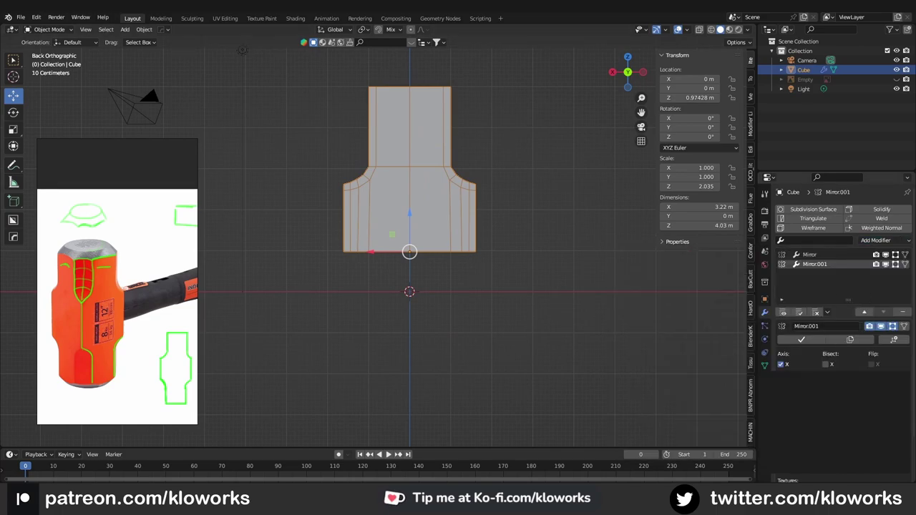
mouse_move(465, 279)
middle_mouse_down()
mouse_move(444, 302)
mouse_move(465, 274)
mouse_move(412, 233)
mouse_move(378, 229)
mouse_move(406, 212)
mouse_move(436, 237)
mouse_move(454, 279)
middle_mouse_up()
Apply the vertical mirror and join the profile pieces into one full outline.
key("ctrl+KP_1")
key("shift+d")
scroll(411, 224, "down", 2)
left_click(801, 339)
key("KP_1")
left_click(430, 239)
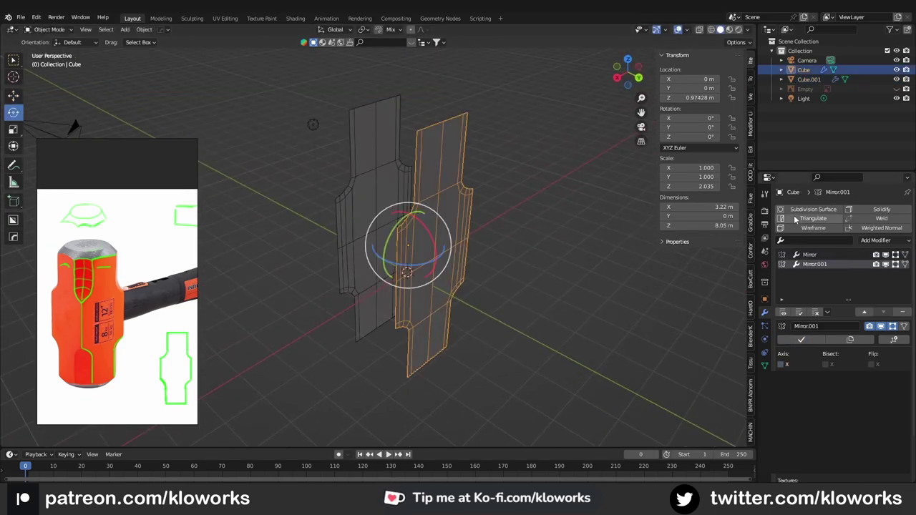
left_click(377, 216)
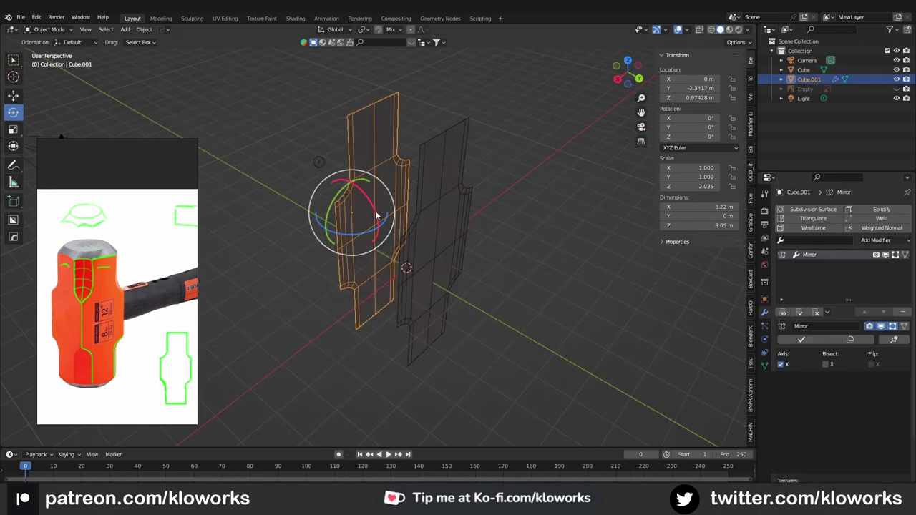
left_click(429, 228, "shift")
key("ctrl+j")
key("ctrl+KP_1")
scroll(394, 208, "up", 3)
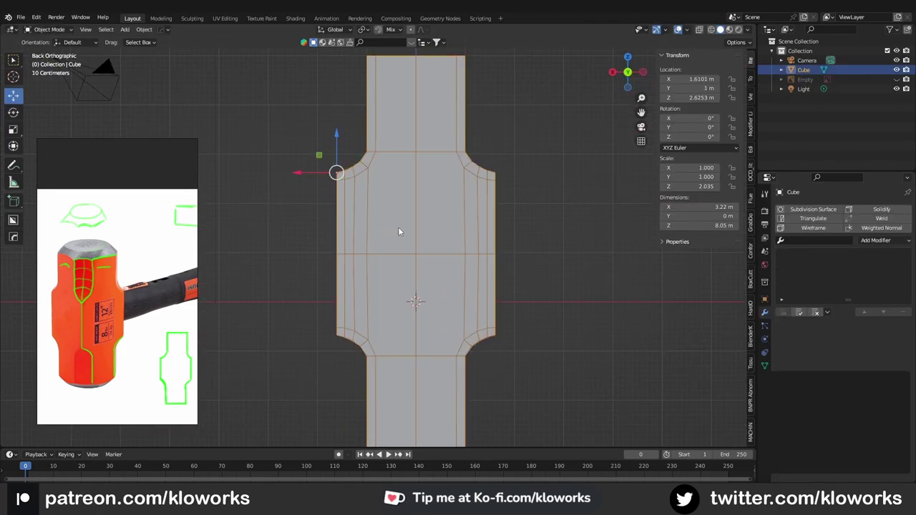
Duplicate the profile and rotate the copy 90° about the vertical Z axis.
middle_click_drag(398, 226, 457, 255)
key("shift+d")
right_click(457, 254)
key("shift+space")
key("r")
left_click_drag(427, 221, 420, 221, "ctrl")
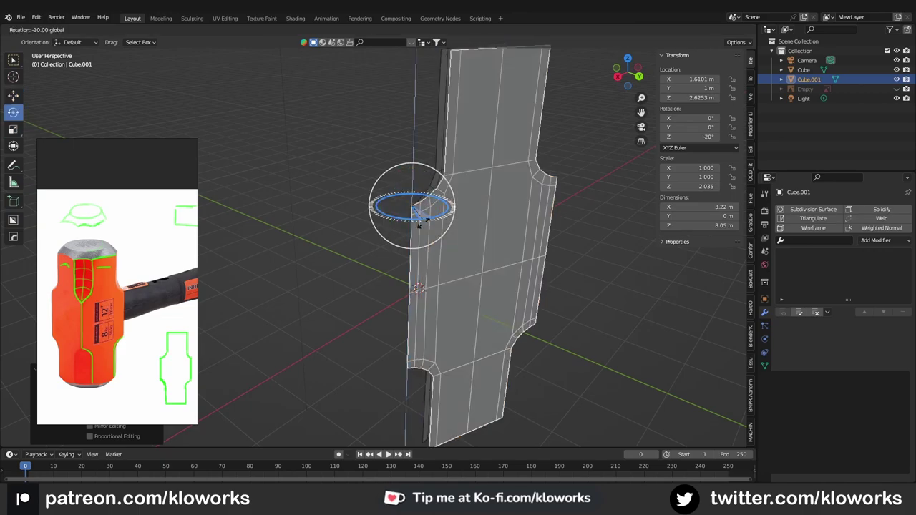
middle_click_drag(427, 221, 294, 270, "alt")
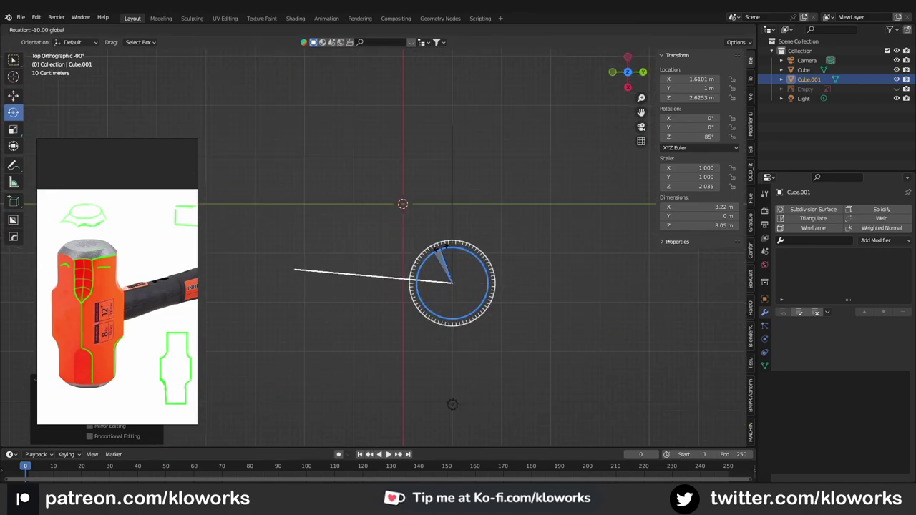
left_click_drag(294, 271, 296, 283, "ctrl")
Duplicate the rotated profile again and slide the new copy away from the centre.
key("shift+d")
right_click(474, 253)
key("shift+space")
key("g")
left_click_drag(468, 308, 469, 145)
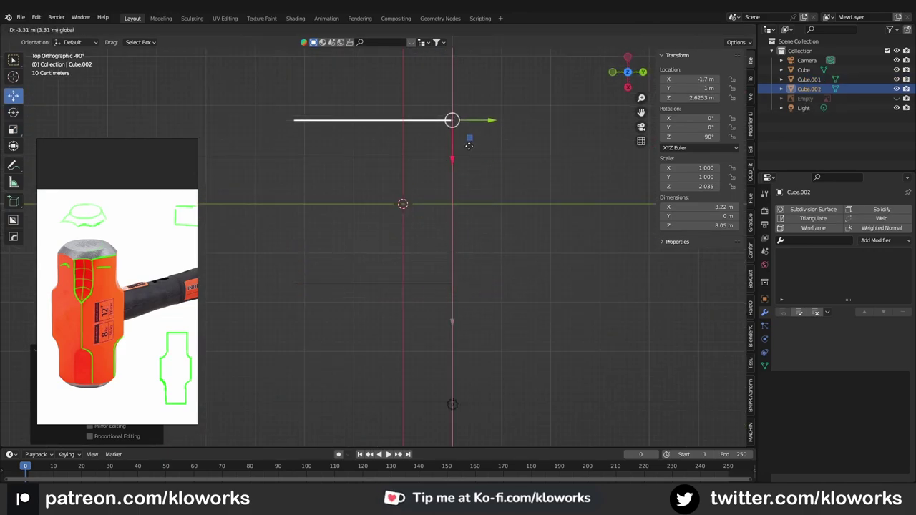
mouse_move(469, 146)
middle_mouse_down()
mouse_move(470, 221)
mouse_move(362, 257)
middle_mouse_up()
Duplicate the Cube panel and place the copy to close the head shell.
left_click(360, 258)
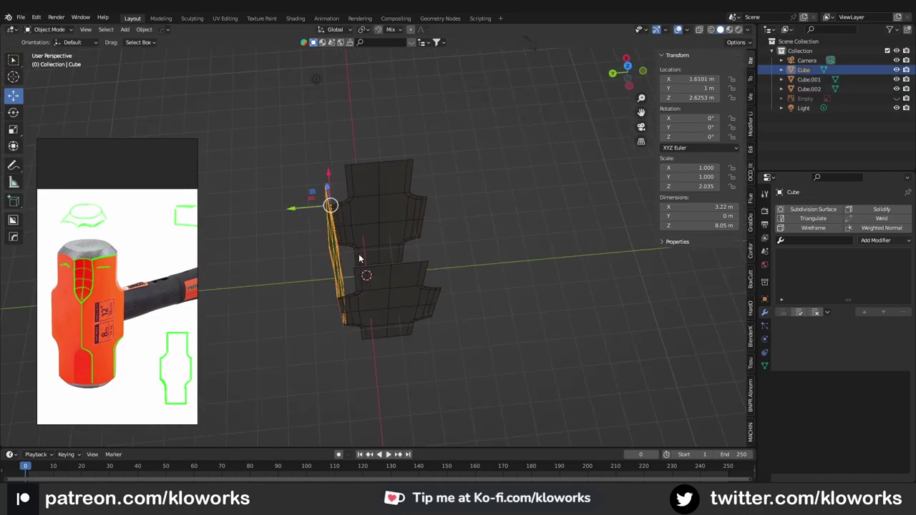
key("shift+d")
left_click(422, 243)
mouse_move(422, 243)
middle_mouse_down()
mouse_move(269, 237)
mouse_move(362, 255)
mouse_move(330, 151)
middle_mouse_up()
left_click(383, 210)
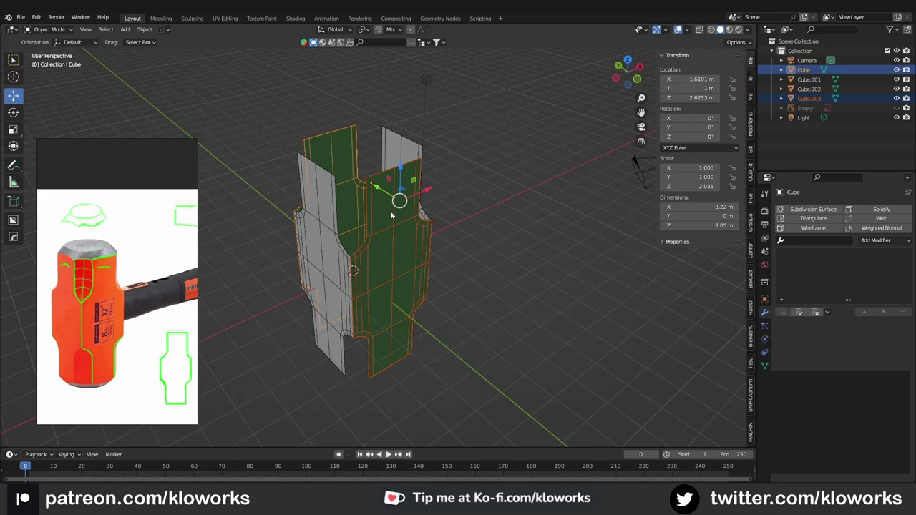
middle_click_drag(392, 215, 405, 190)
Select all faces of the Cube panel in Edit Mode, then return to Object Mode.
key("ctrl+Tab")
left_click(367, 204)
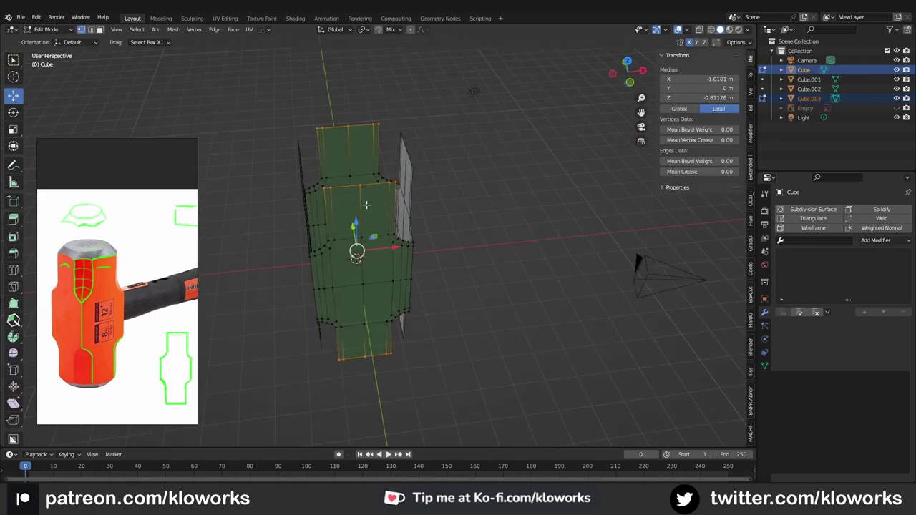
key("a")
right_click(308, 208)
key("ctrl+Tab")
left_click(319, 221)
Flip the normals of the Cube.001 panel and select the linked Cube.003 panel.
mouse_move(318, 221)
middle_mouse_down()
mouse_move(297, 256)
mouse_move(458, 289)
mouse_move(392, 238)
mouse_move(409, 272)
mouse_move(434, 284)
mouse_move(399, 251)
mouse_move(366, 260)
mouse_move(405, 176)
mouse_move(450, 189)
middle_mouse_up()
left_click(392, 238)
key("Tab")
left_click(404, 229)
key("a")
right_click(404, 229)
left_click(407, 239)
left_click(400, 251)
key("l")
key("Tab")
Join all four panels into one object with Cube.002 active.
key("F3")
key("Tab")
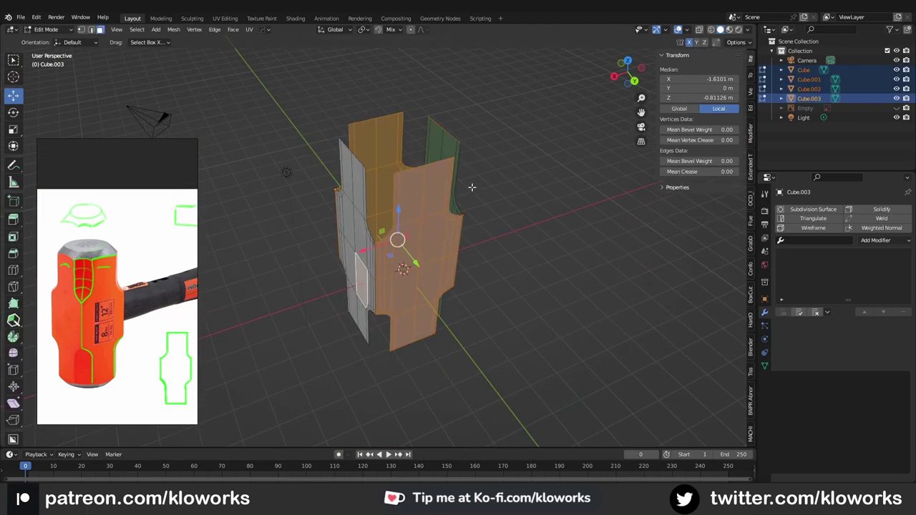
key("Tab")
left_click(432, 134, "shift")
key("ctrl+j")
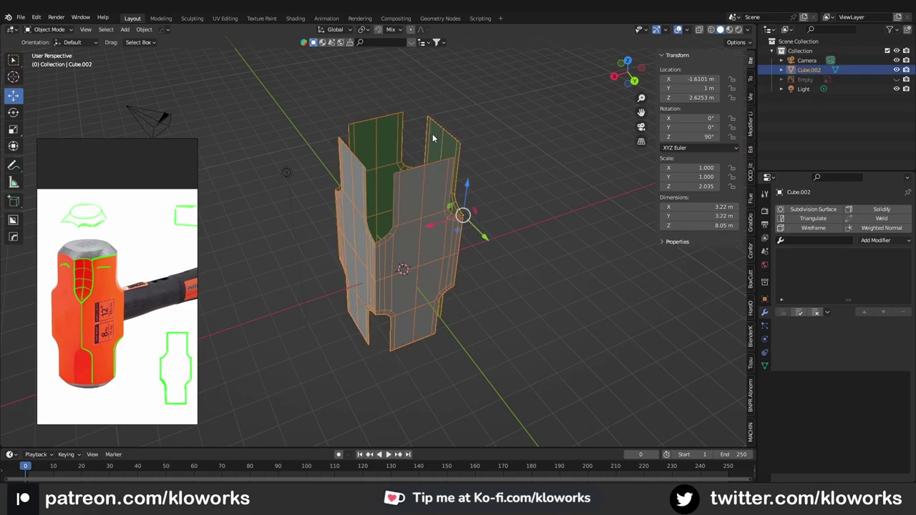
key("alt+a")
mouse_move(433, 150)
middle_mouse_down()
mouse_move(418, 228)
mouse_move(436, 215)
middle_mouse_up()
Hide the Camera and Light in the outliner, then pick a face on the head's right half.
left_click_drag(896, 61, 897, 89)
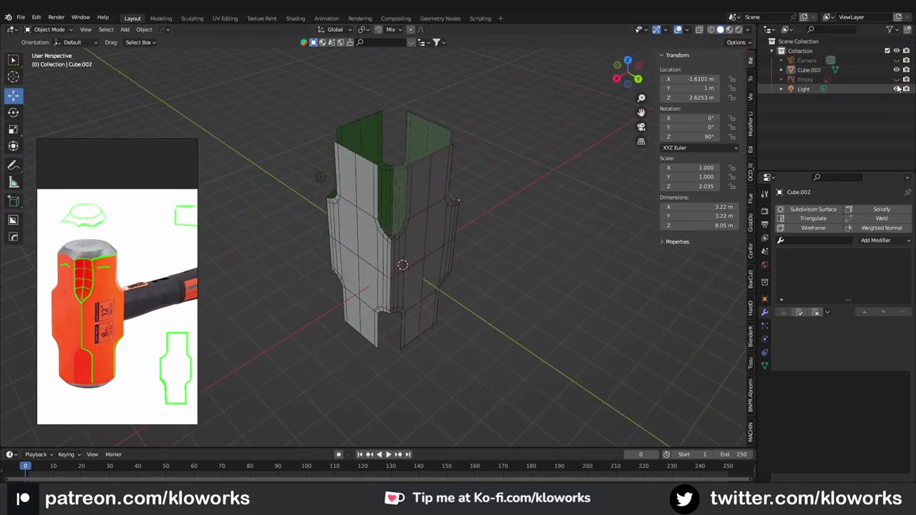
mouse_move(407, 229)
middle_mouse_down()
mouse_move(395, 237)
mouse_move(444, 241)
mouse_move(395, 271)
middle_mouse_up()
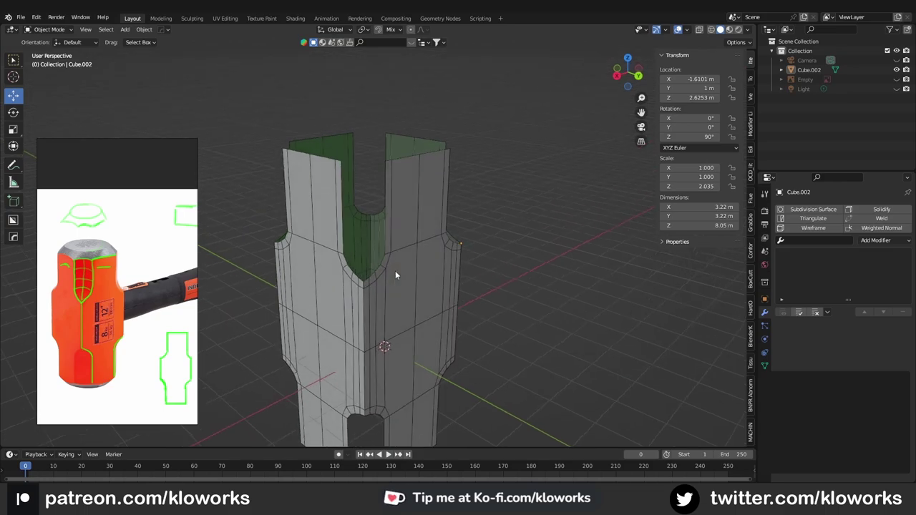
key("Tab")
key("alt+a")
left_click(414, 254)
Select the whole head mesh and merge overlapping vertices by distance.
key("ctrl+l")
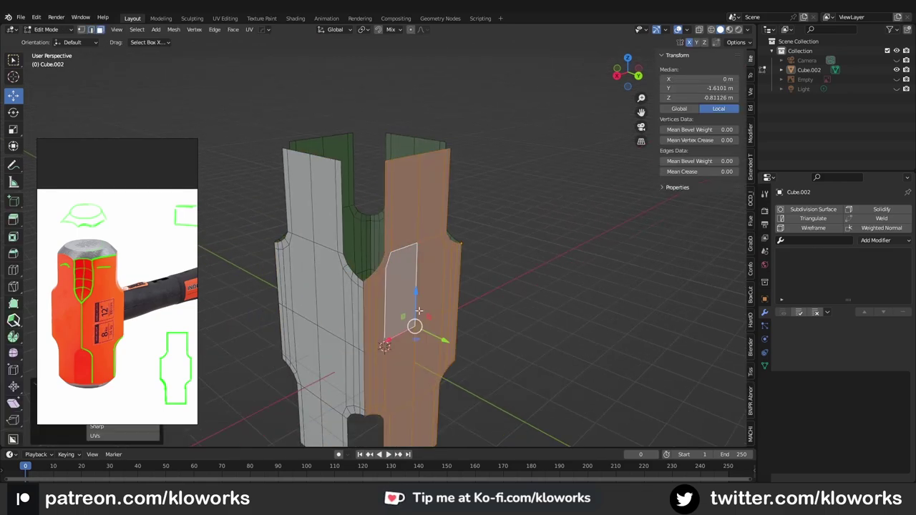
key("a")
scroll(429, 301, "down", 5)
scroll(430, 300, "up", 8)
key("m")
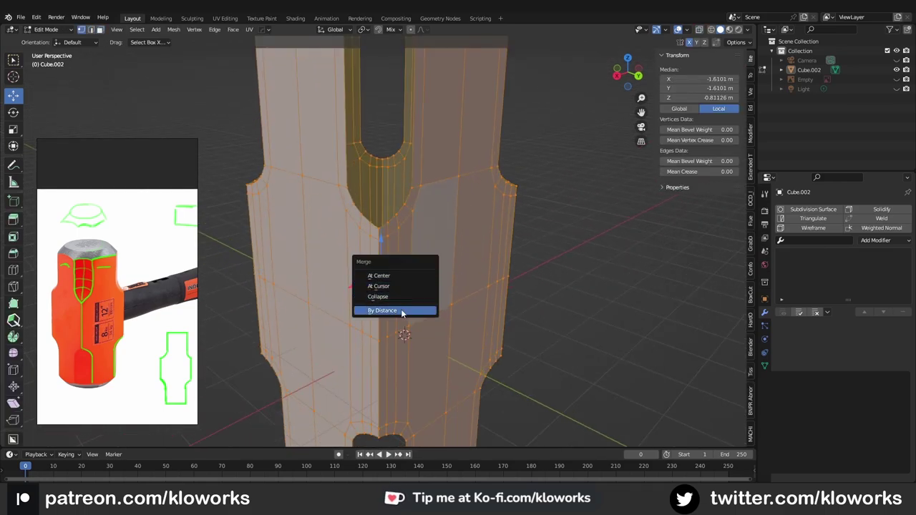
left_click(401, 311)
left_click_drag(168, 364, 172, 304)
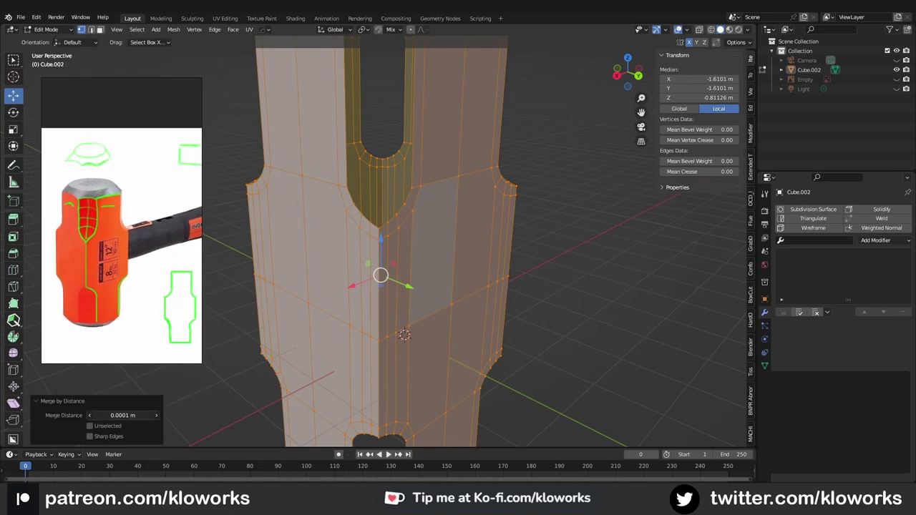
Select the tall faces above the notch and its inner faces, then hide them.
key("alt+a")
left_click(422, 229)
key("alt+a")
middle_click_drag(422, 229, 369, 244)
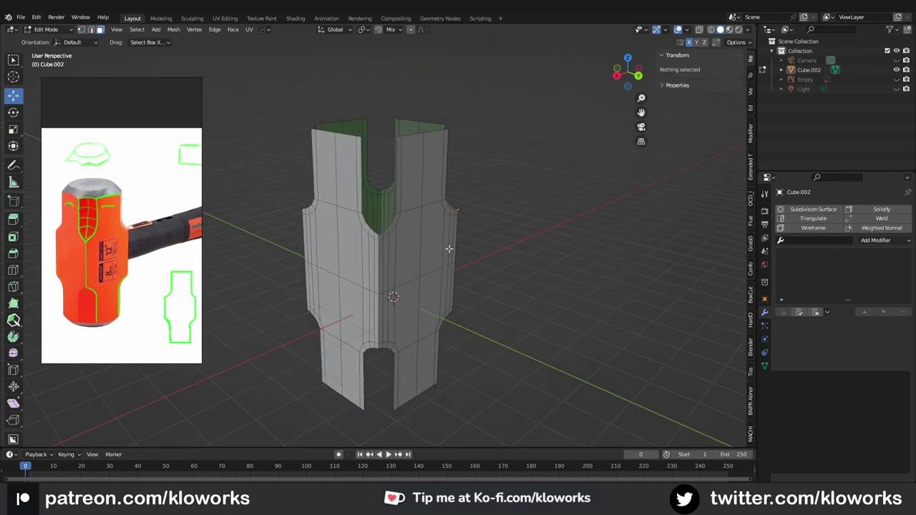
scroll(369, 244, "up", 4)
left_click(425, 117)
left_click(378, 117, "shift")
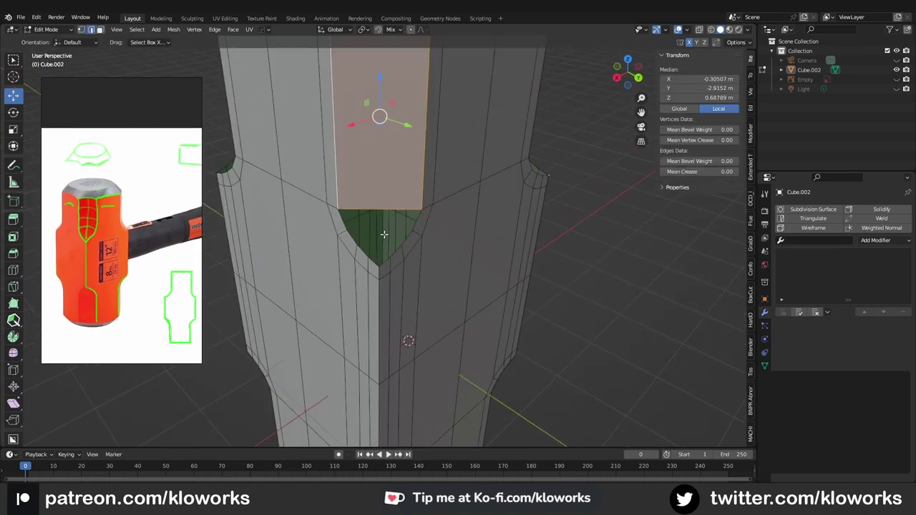
scroll(452, 256, "down", 1)
left_click(416, 230)
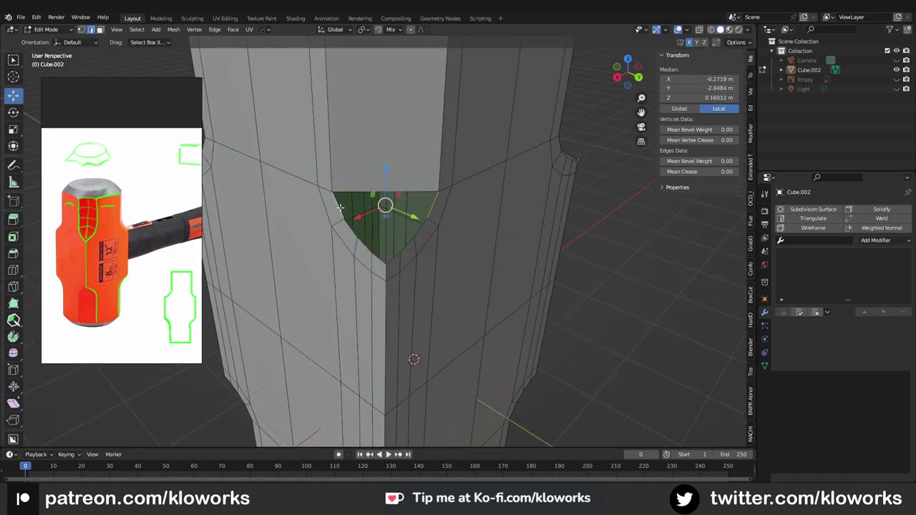
middle_click_drag(394, 261, 381, 262)
left_click(382, 262, "shift")
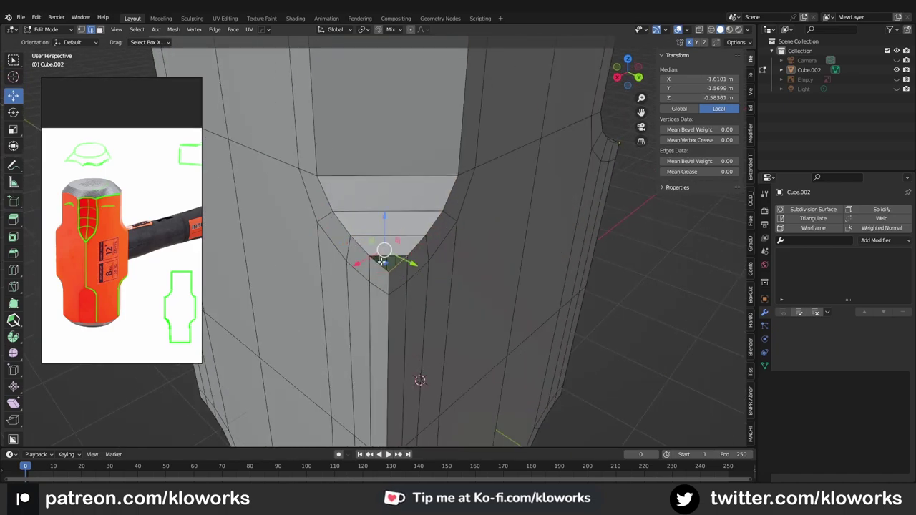
scroll(377, 265, "down", 4)
key("h")
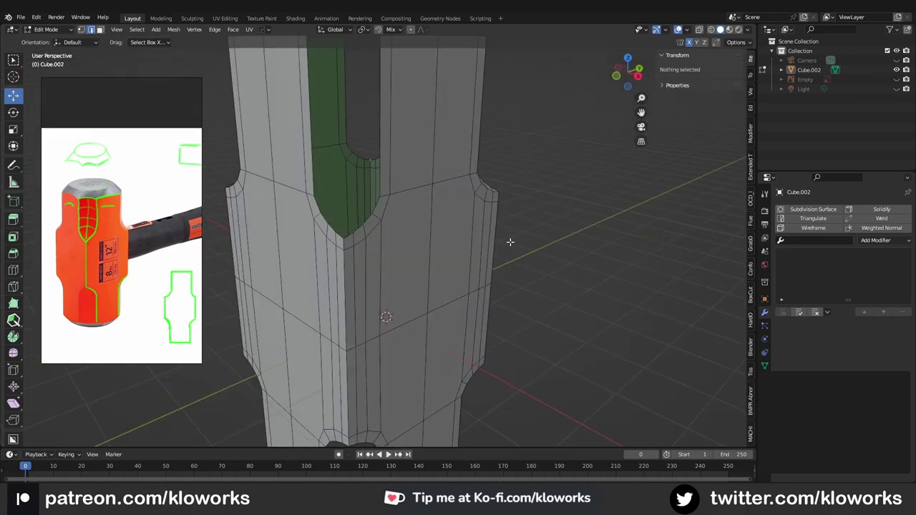
Select the inner corner vertex of the notch to fix the corner gap.
scroll(353, 317, "up", 4)
mouse_move(511, 241)
middle_mouse_down()
mouse_move(352, 317)
mouse_move(350, 305)
middle_mouse_up()
left_click(353, 317)
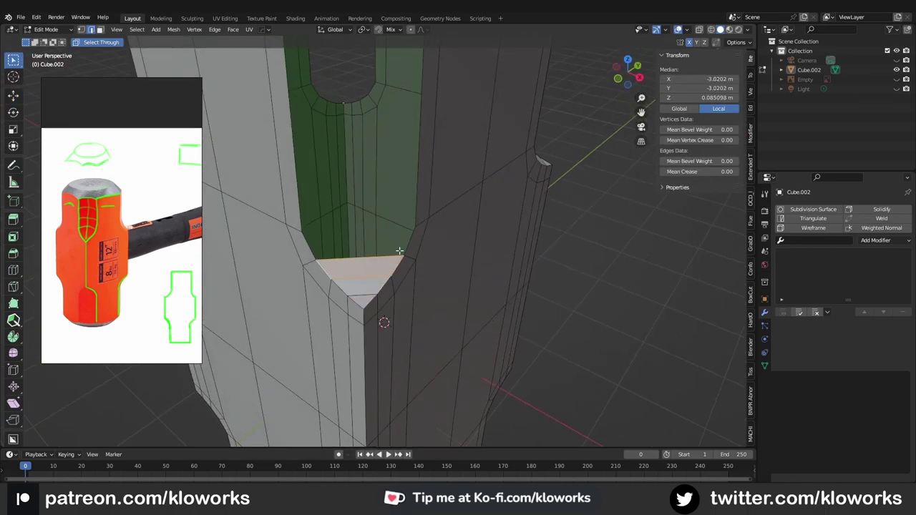
scroll(435, 202, "down", 3)
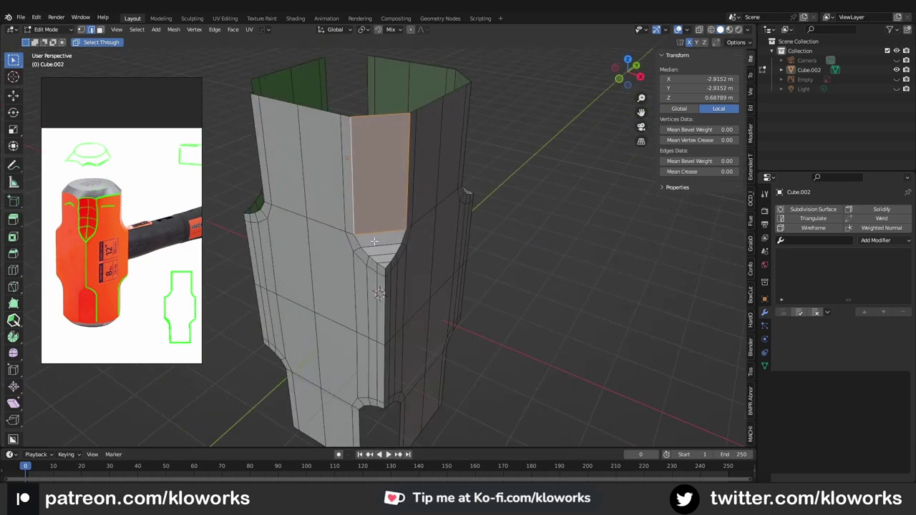
middle_click_drag(435, 203, 403, 296)
scroll(370, 284, "up", 3)
scroll(370, 284, "down", 3)
middle_click_drag(445, 259, 419, 325)
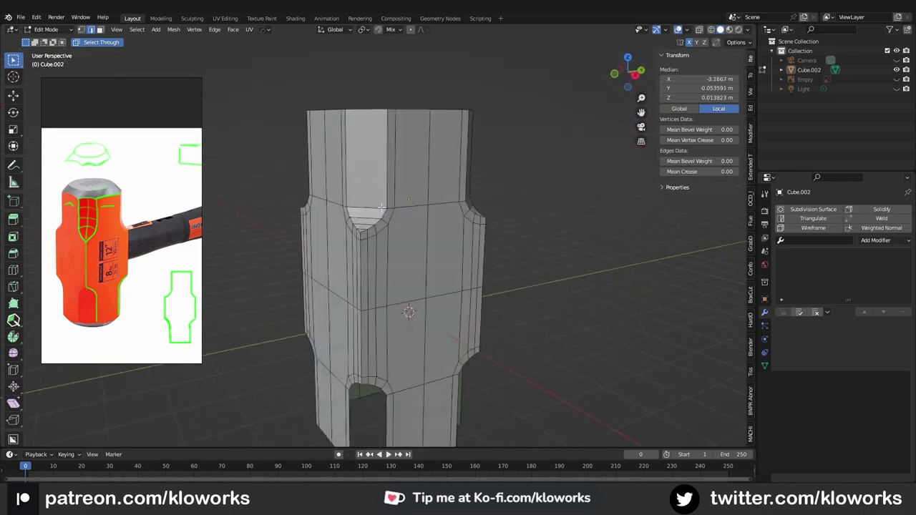
Return to the front orthographic view with the head back in Edit Mode.
key("KP_1")
middle_click_drag(472, 244, 429, 272)
key("KP_1")
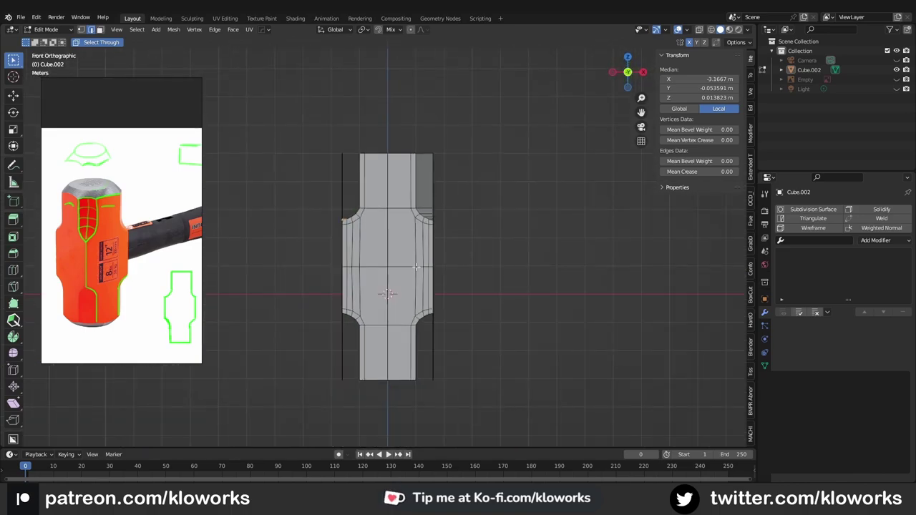
key("Tab")
mouse_move(388, 251)
middle_mouse_down()
mouse_move(386, 268)
mouse_move(515, 244)
mouse_move(377, 284)
middle_mouse_up()
scroll(514, 244, "down", 3)
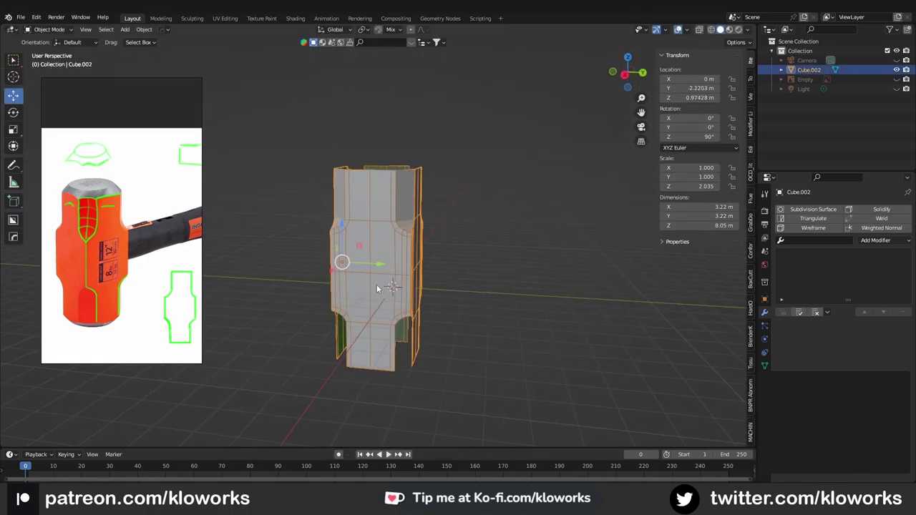
key("KP_1")
key("Tab")
Delete the left and lower halves of the head, leaving one quarter.
key("alt+a")
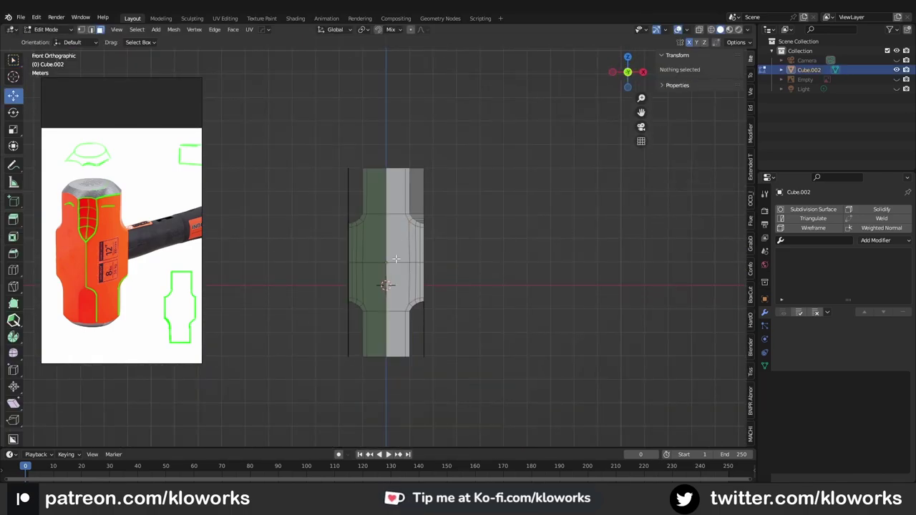
key("w")
left_click_drag(305, 153, 400, 390)
key("Delete")
mouse_move(377, 424)
middle_mouse_down()
mouse_move(518, 269)
mouse_move(486, 298)
middle_mouse_up()
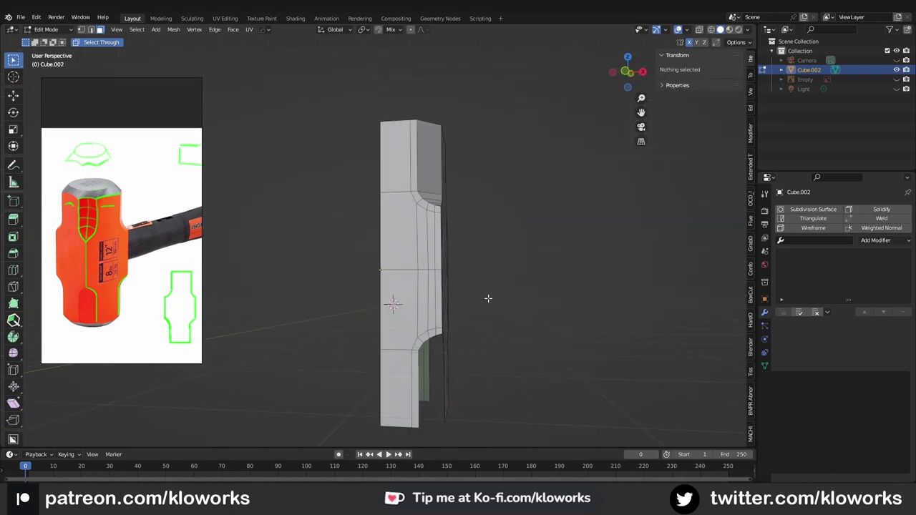
key("KP_1")
left_click_drag(343, 261, 556, 440)
middle_click_drag(556, 439, 466, 265)
Add and apply two Mirror modifiers across X and Z on the quarter.
key("ctrl+Tab")
left_click(463, 175)
key("KP_1")
left_click(876, 240)
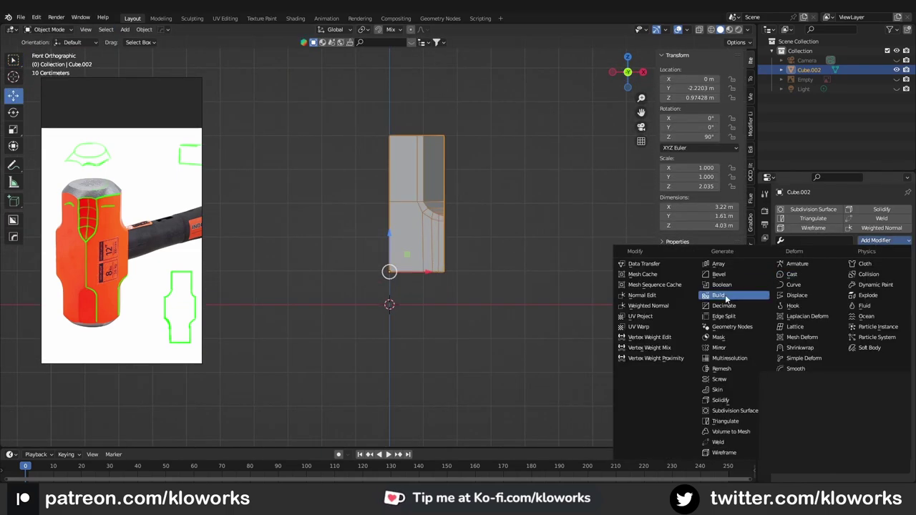
left_click(718, 348)
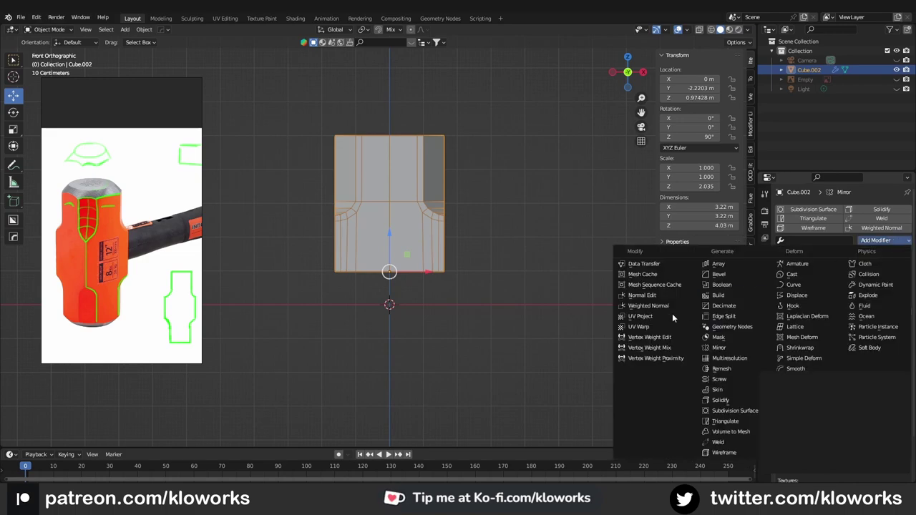
left_click(719, 348)
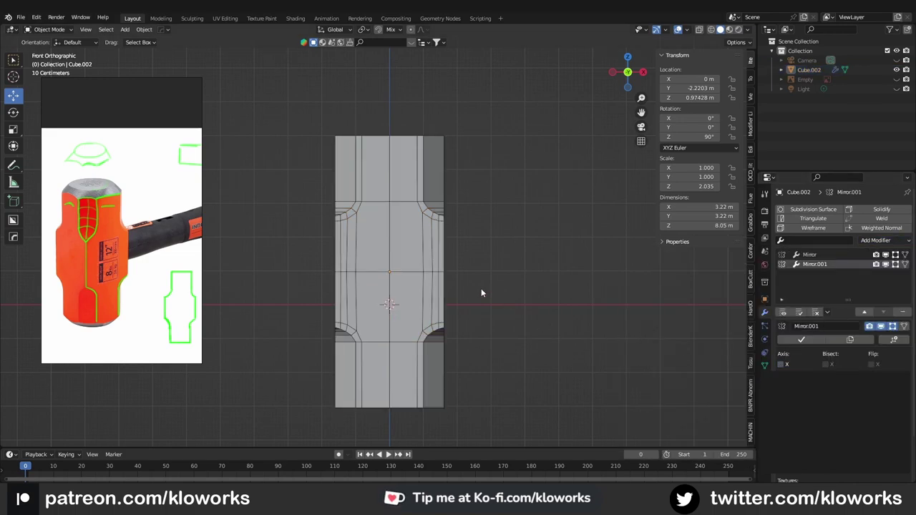
mouse_move(481, 289)
middle_mouse_down()
mouse_move(412, 309)
mouse_move(463, 302)
middle_mouse_up()
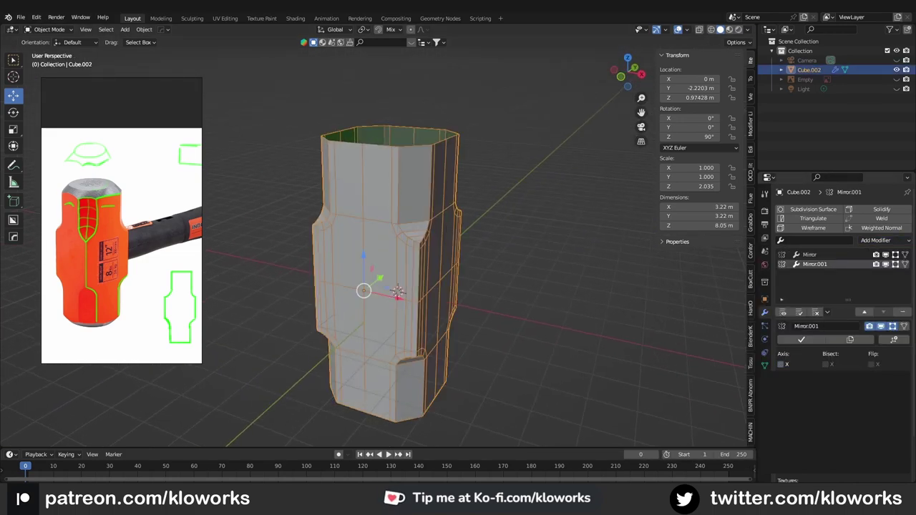
left_click(811, 341)
key("Tab")
Cancel the knife cut, clear the selection and turn on Z mirror editing.
middle_click_drag(691, 48, 453, 223)
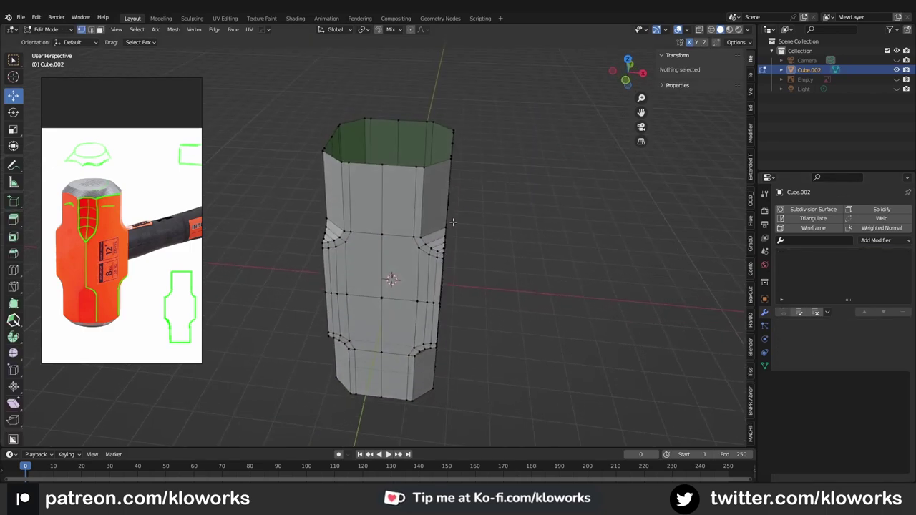
mouse_move(436, 185)
middle_mouse_down()
mouse_move(423, 236)
mouse_move(599, 100)
middle_mouse_up()
key("Return")
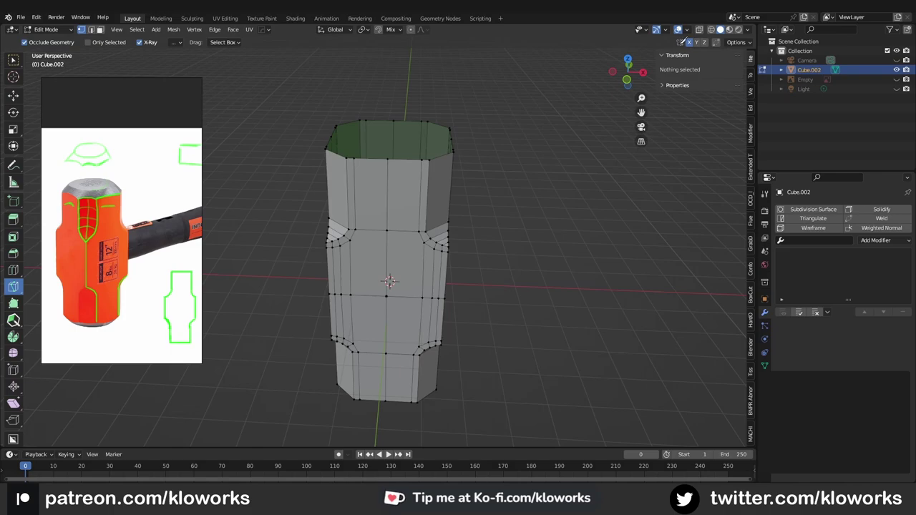
mouse_move(482, 192)
middle_mouse_down()
mouse_move(538, 265)
mouse_move(456, 231)
middle_mouse_up()
key("alt+a")
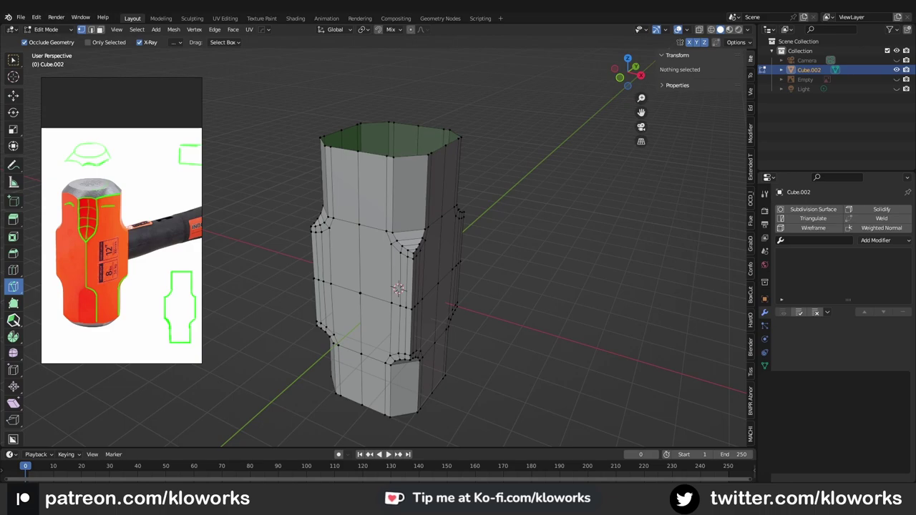
middle_click_drag(453, 222, 544, 164)
left_click(737, 43)
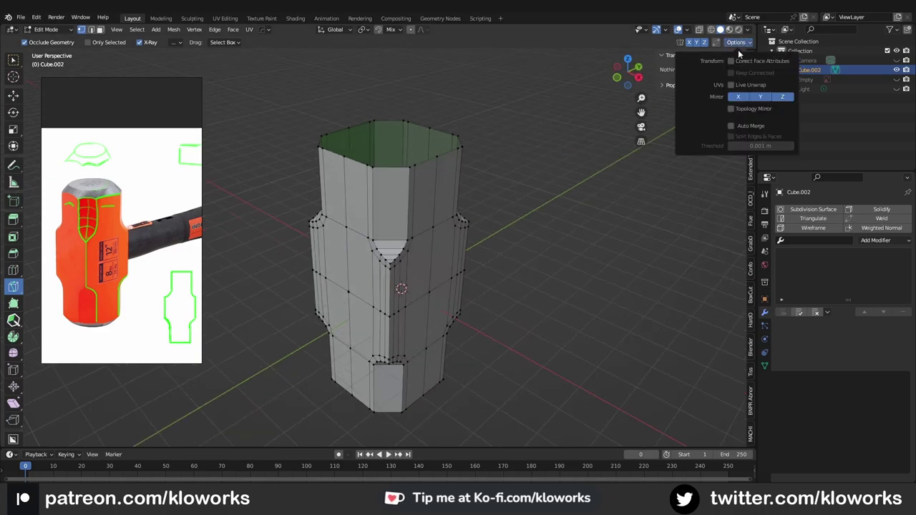
left_click(782, 98)
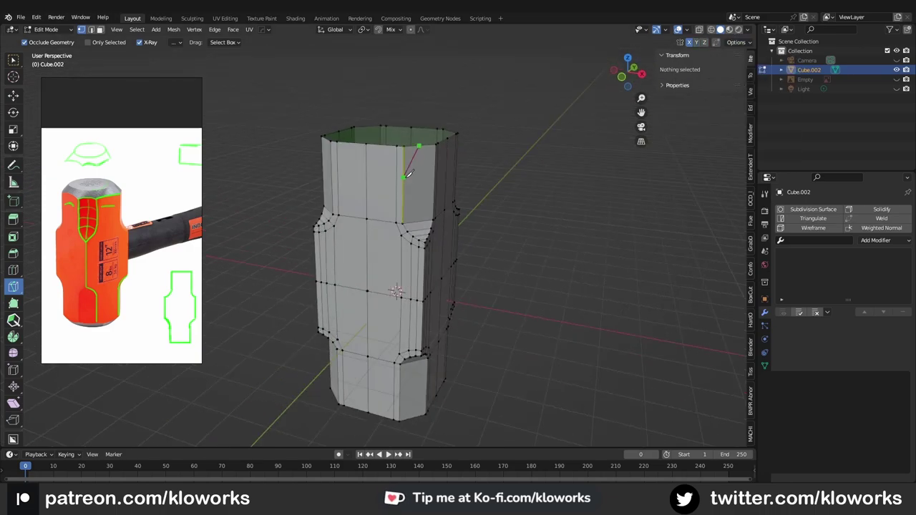
Cut horizontal edge loops around the middle of the octagonal head.
mouse_move(521, 256)
middle_mouse_down()
mouse_move(236, 247)
mouse_move(470, 198)
mouse_move(406, 163)
mouse_move(371, 234)
middle_mouse_up()
left_click(406, 163)
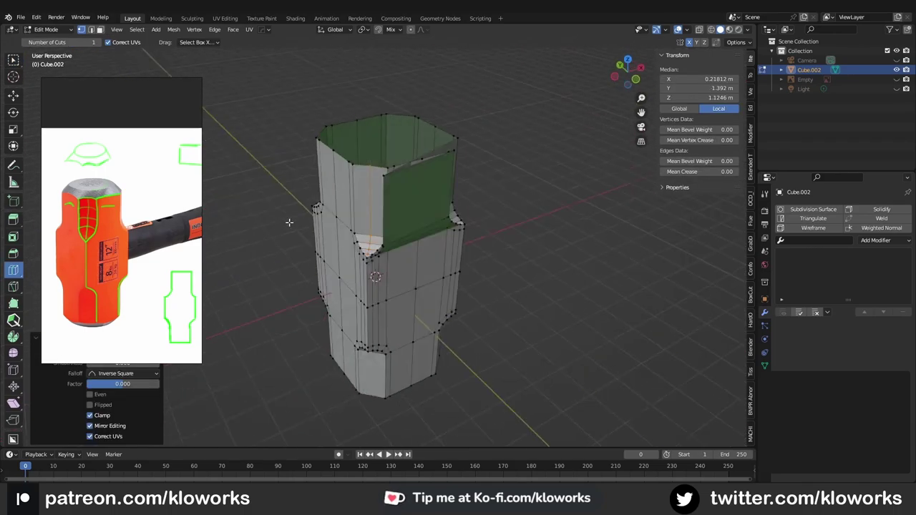
mouse_move(626, 180)
middle_mouse_down()
mouse_move(401, 179)
mouse_move(307, 301)
mouse_move(387, 283)
mouse_move(415, 327)
mouse_move(396, 350)
mouse_move(392, 236)
middle_mouse_up()
left_click(397, 175)
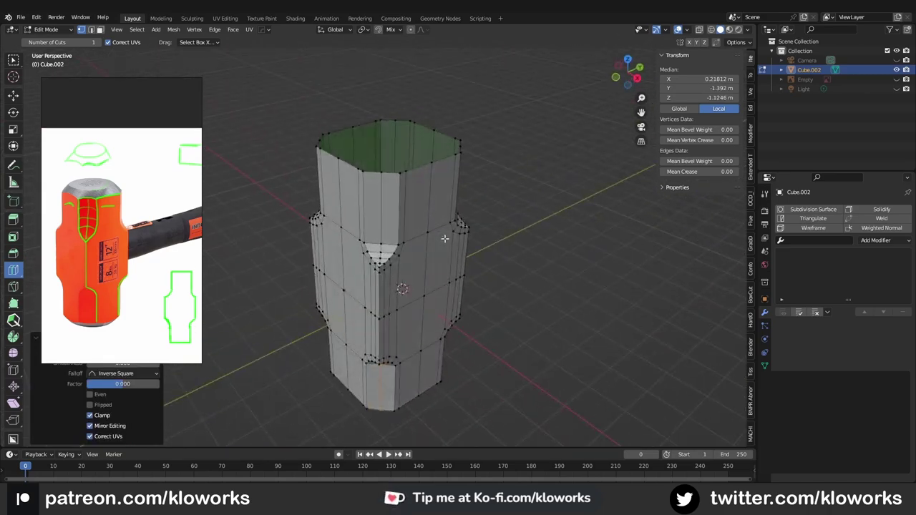
middle_click_drag(389, 184, 416, 228)
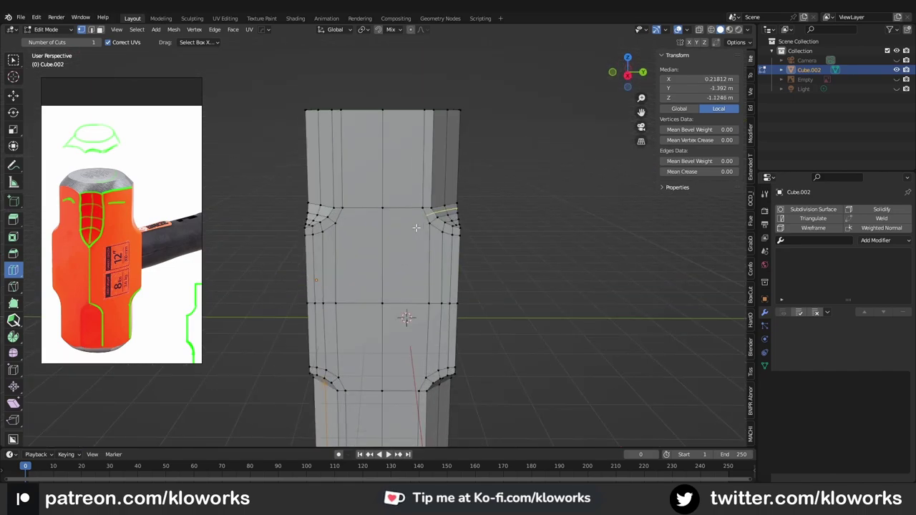
middle_click_drag(342, 220, 412, 259)
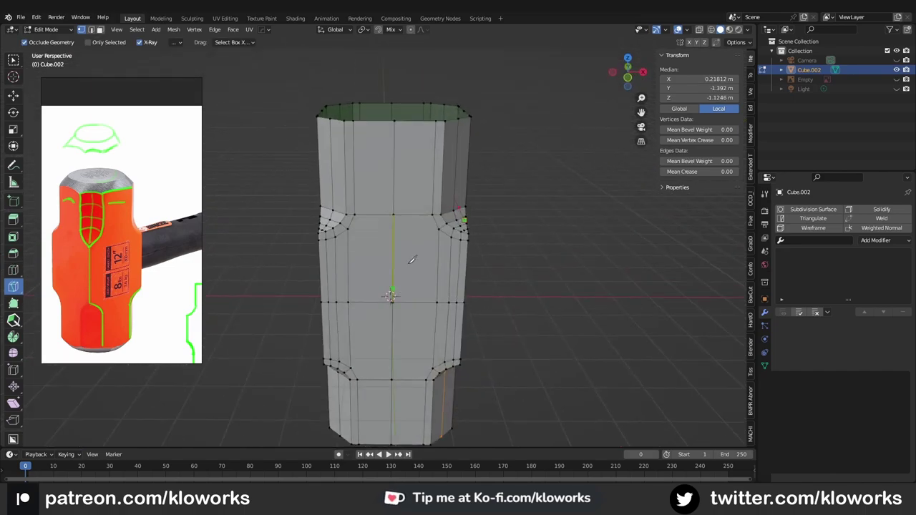
mouse_move(380, 222)
middle_mouse_down()
mouse_move(390, 227)
mouse_move(338, 232)
mouse_move(416, 245)
mouse_move(373, 229)
middle_mouse_up()
left_click(339, 232)
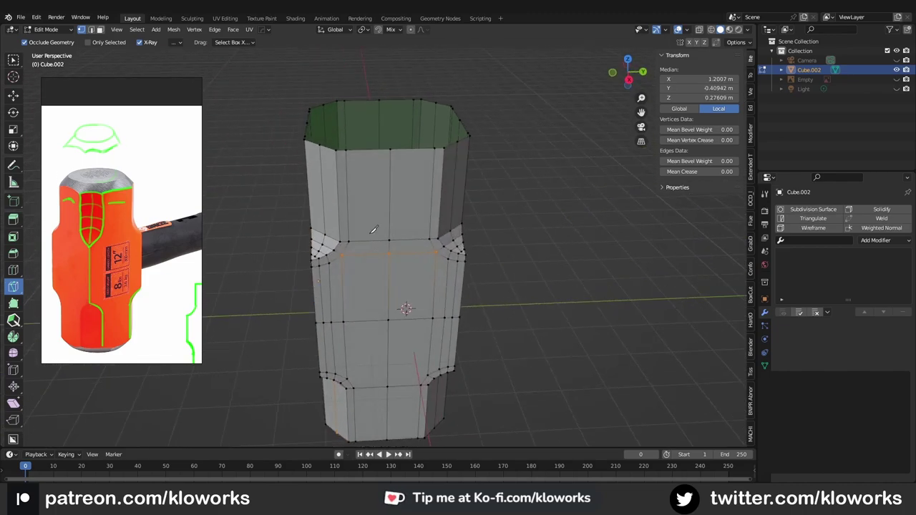
key("KP_3")
Box-select the lower half of the head and delete its vertices.
left_click_drag(360, 314, 443, 415)
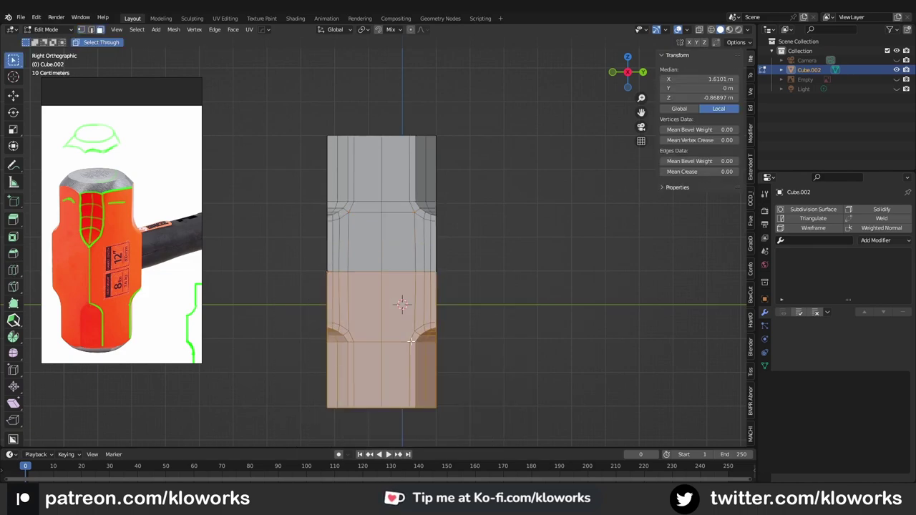
key("x")
key("Tab")
mouse_move(378, 153)
middle_mouse_down()
mouse_move(459, 215)
mouse_move(401, 200)
mouse_move(417, 210)
middle_mouse_up()
Add a horizontal edge loop to the remaining upper section.
key("Tab")
left_click(13, 270)
left_click(384, 169)
mouse_move(393, 245)
middle_mouse_down()
mouse_move(579, 253)
mouse_move(357, 240)
mouse_move(641, 194)
mouse_move(364, 214)
mouse_move(356, 170)
middle_mouse_up()
left_click(357, 239)
Select the top rim vertices and view them in a straight side view.
key("w")
key("1")
left_click(364, 214)
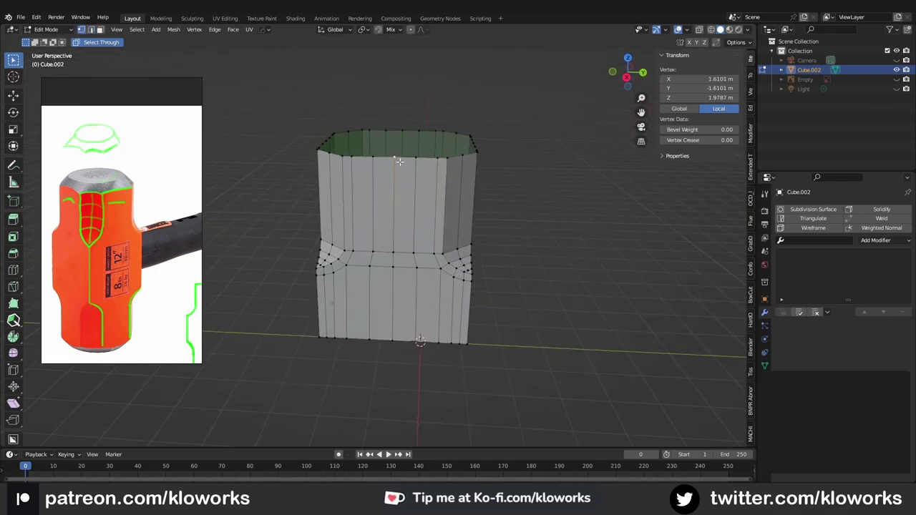
left_click(437, 157, "alt")
scroll(436, 162, "up", 3)
key("KP_3")
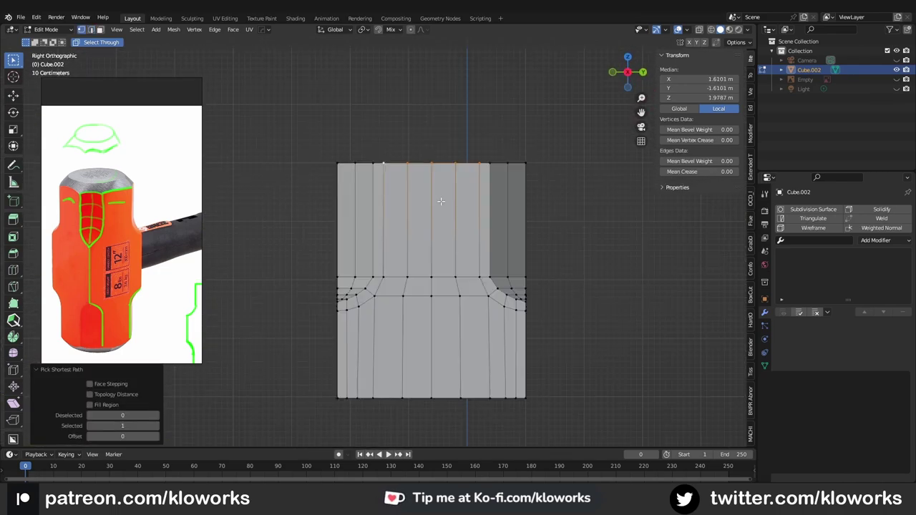
scroll(429, 183, "up", 2)
scroll(380, 168, "up", 2)
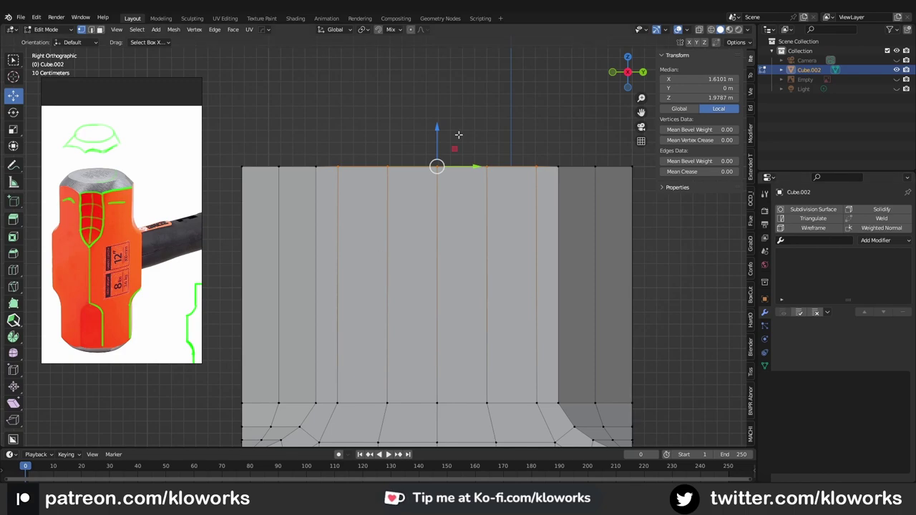
Raise the middle of the top rim into an arch with proportional editing.
left_click_drag(437, 130, 441, 115)
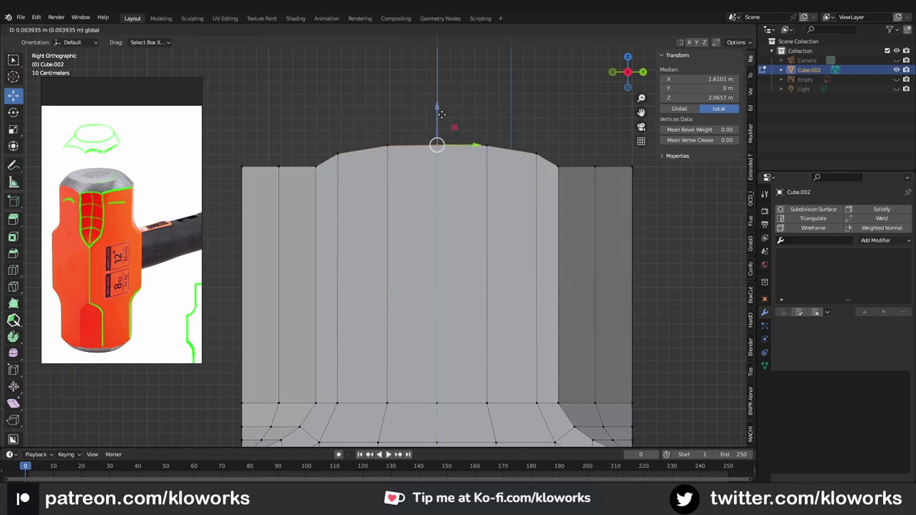
middle_click_drag(442, 115, 334, 198)
scroll(394, 207, "down", 2)
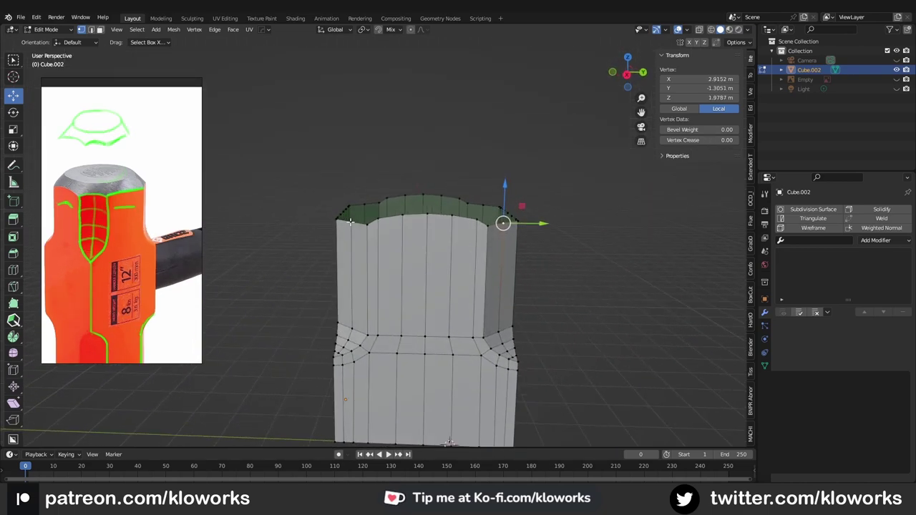
middle_click_drag(473, 246, 458, 236)
scroll(117, 239, "down", 2)
scroll(148, 248, "down", 2)
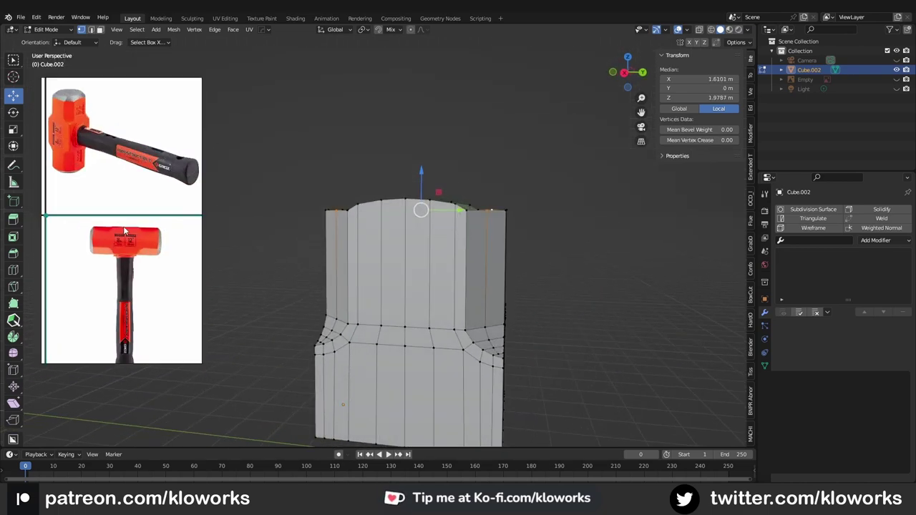
scroll(132, 165, "down", 2)
scroll(132, 164, "down", 2)
scroll(422, 163, "up", 2)
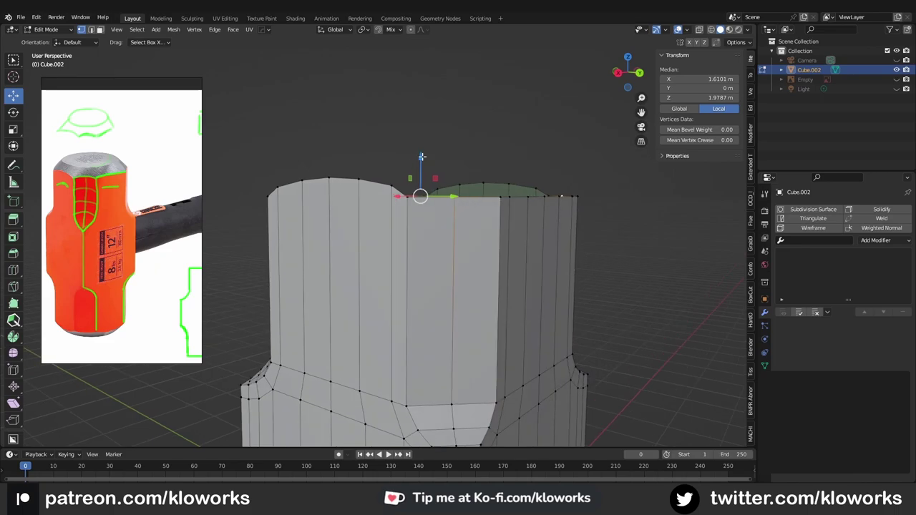
left_click(429, 146)
Add two edge loops around the upper section of the head.
mouse_move(439, 204)
middle_mouse_down()
mouse_move(420, 143)
mouse_move(428, 282)
middle_mouse_up()
left_click(421, 212)
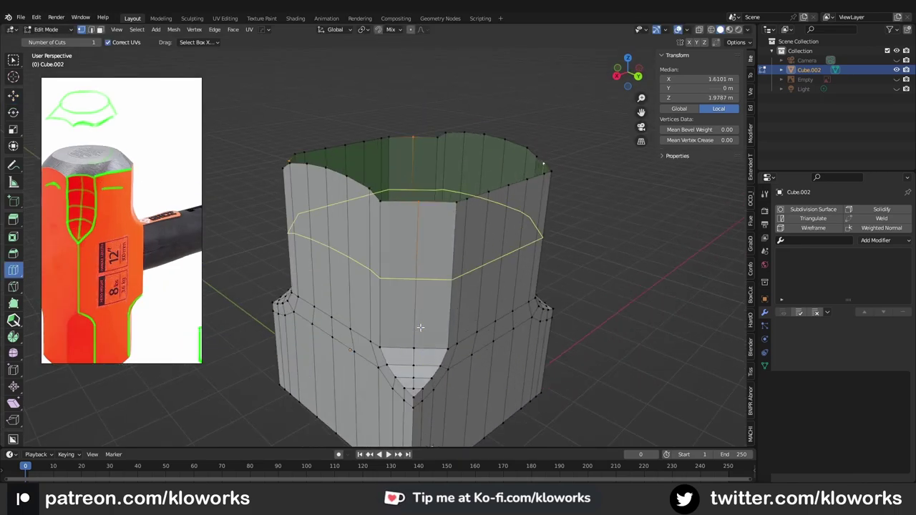
scroll(419, 244, "up", 5)
mouse_move(428, 238)
middle_mouse_down()
mouse_move(422, 261)
mouse_move(483, 285)
middle_mouse_up()
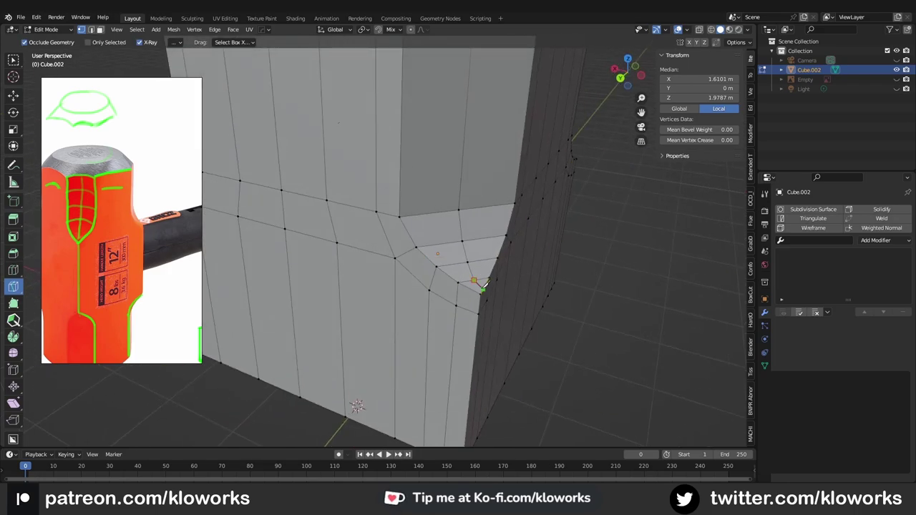
scroll(432, 233, "down", 5)
left_click(372, 143)
mouse_move(372, 143)
middle_mouse_down()
mouse_move(374, 205)
mouse_move(409, 235)
mouse_move(500, 224)
mouse_move(450, 150)
mouse_move(465, 229)
middle_mouse_up()
Select the top rim loop and move it upward with G.
key("w")
left_click(450, 150)
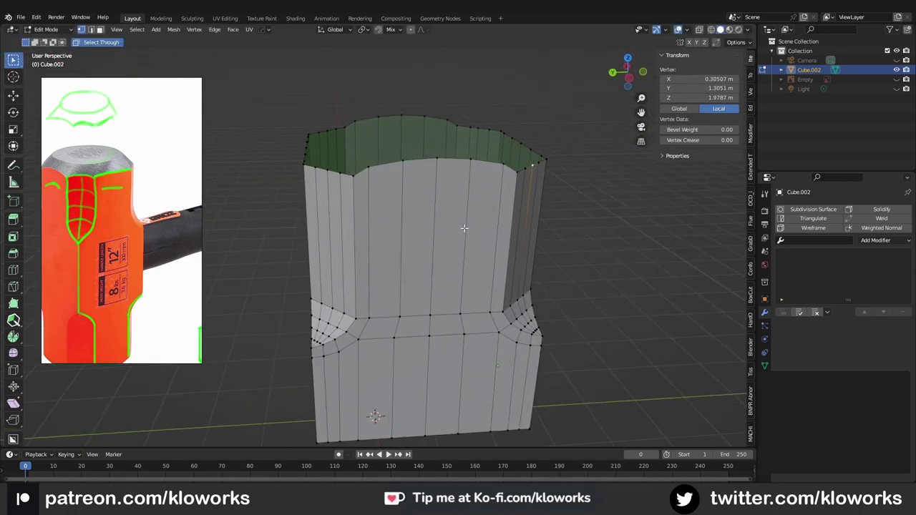
left_click(326, 129, "alt")
middle_click_drag(326, 129, 433, 191)
key("shift+space")
key("g")
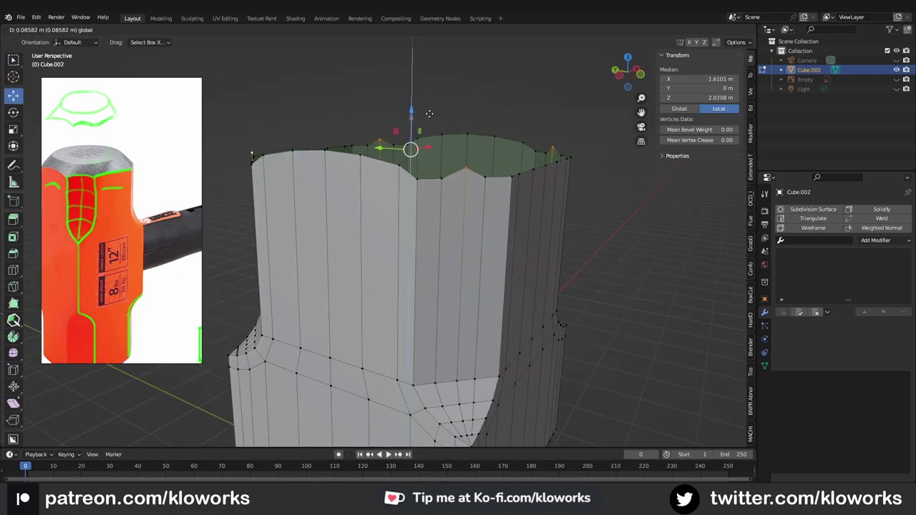
left_click(429, 113)
Tweak the side loops and individual rim vertices to lift the arch peaks.
left_click(409, 236, "alt")
key("ctrl+KP_3")
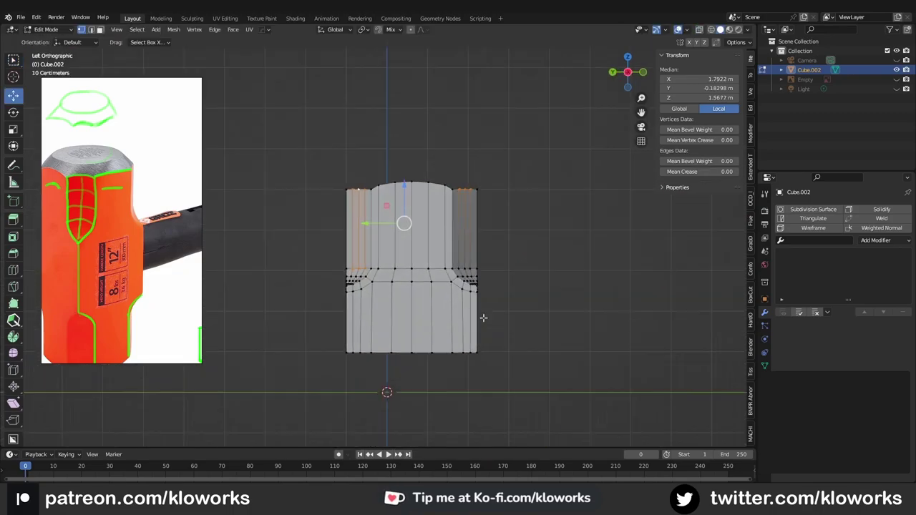
middle_click_drag(483, 317, 430, 178)
left_click(372, 151, "alt")
mouse_move(409, 123)
left_mouse_down()
mouse_move(411, 113)
mouse_move(415, 130)
left_mouse_up()
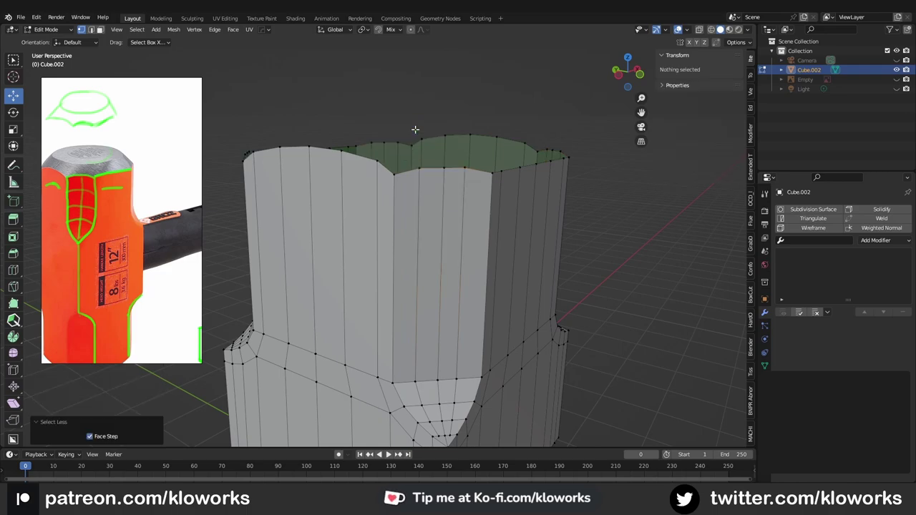
left_click(443, 166)
middle_click_drag(385, 143, 436, 154)
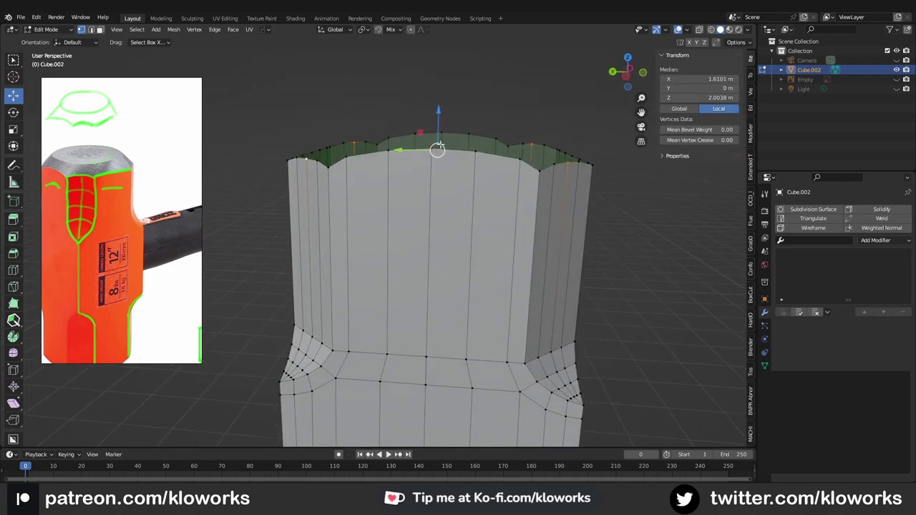
left_click_drag(436, 118, 464, 147)
scroll(464, 147, "down", 3)
middle_click_drag(463, 147, 435, 166)
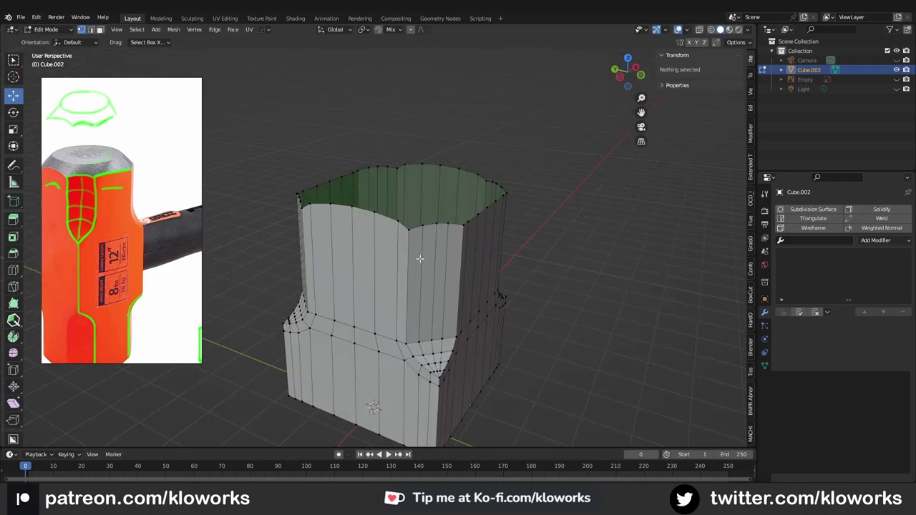
Leave Edit Mode and inspect the scalloped open top from several angles.
key("Tab")
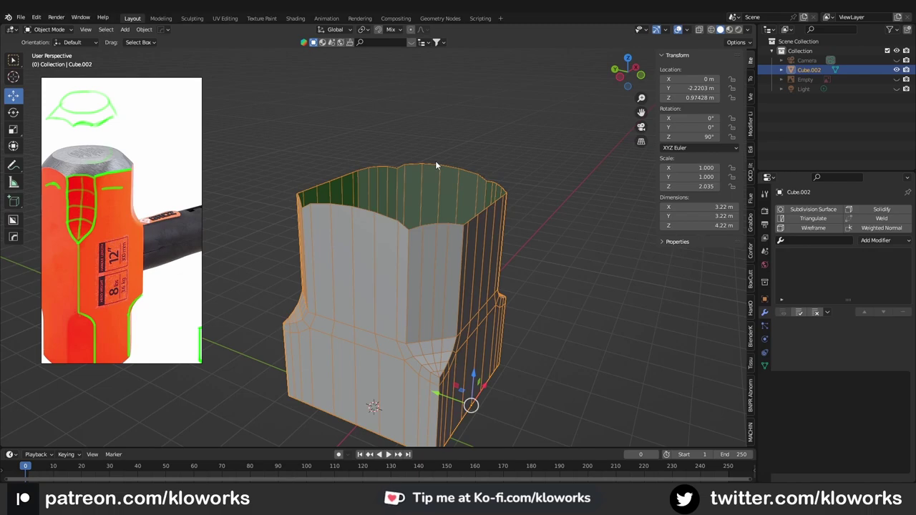
middle_click_drag(435, 165, 472, 230)
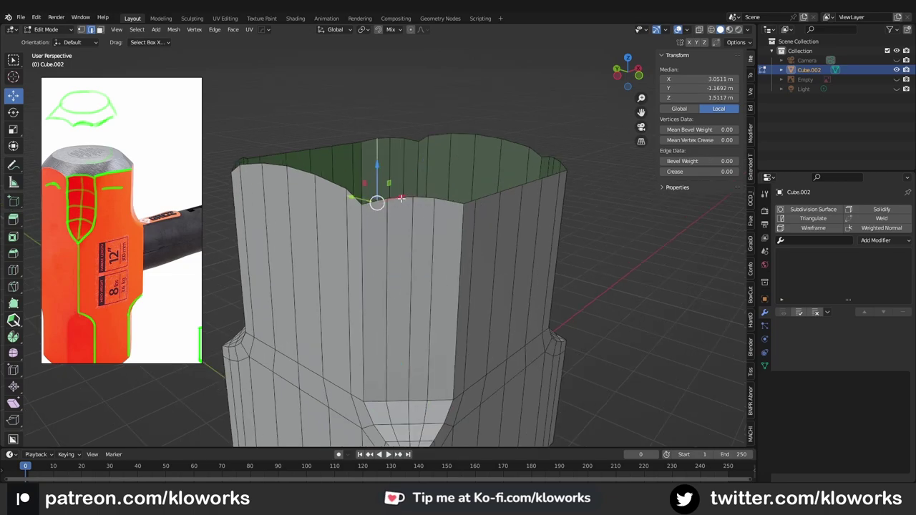
middle_click_drag(402, 198, 446, 226)
scroll(383, 228, "down", 3)
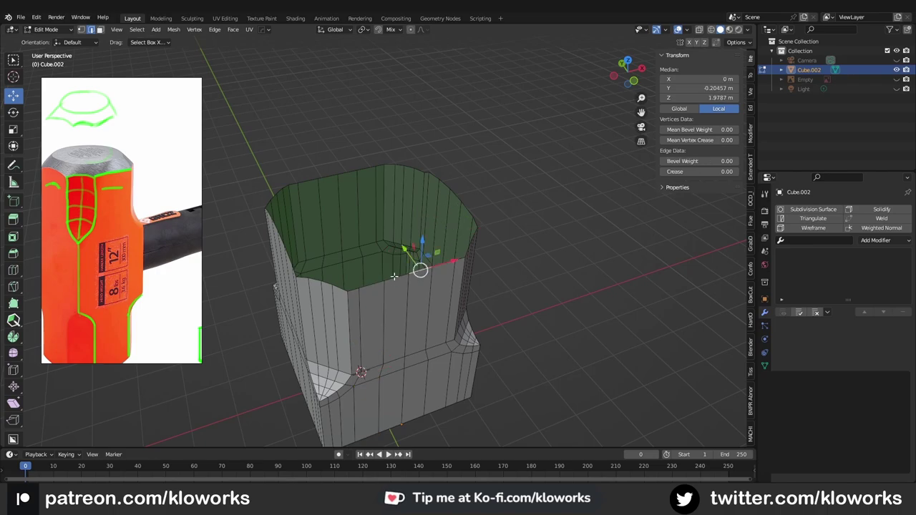
middle_click_drag(424, 274, 429, 215)
Extrude the top rim edges upward and shrink the new rim to 0.761.
key("alt+e")
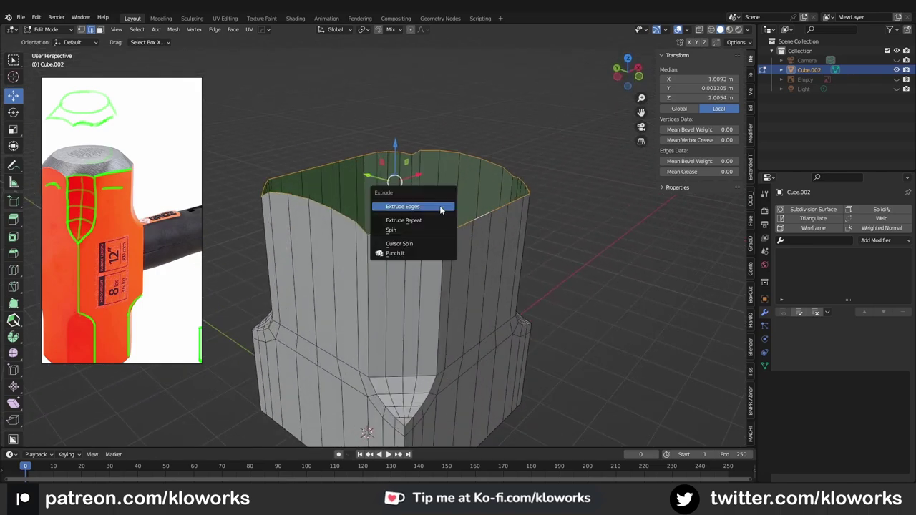
left_click(409, 207)
right_click(408, 172)
key("g")
key("z")
left_click(408, 162)
key("s")
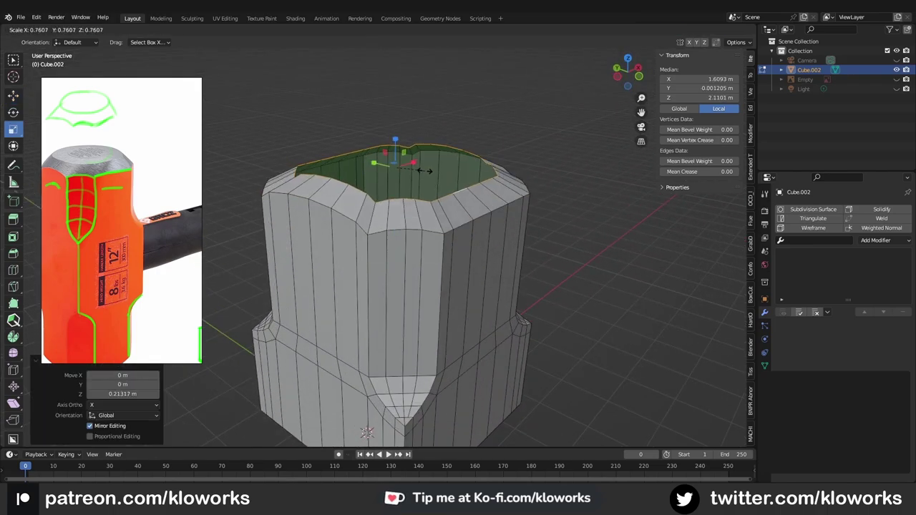
left_click(424, 170)
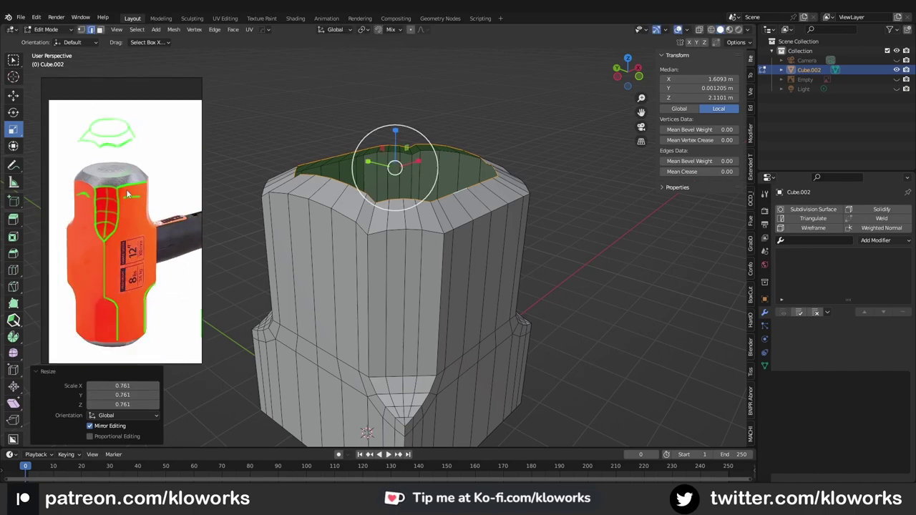
Make the rim loop a perfect circle with LoopTools Circle and lower it slightly.
middle_click_drag(487, 225, 458, 158)
right_click(458, 152)
mouse_move(434, 152)
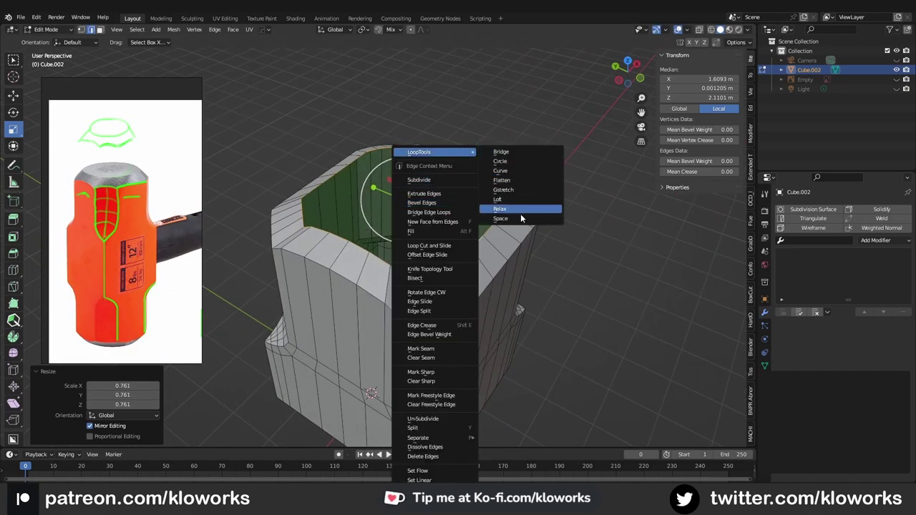
left_click(514, 161)
key("KP_7")
middle_click_drag(401, 215, 401, 143)
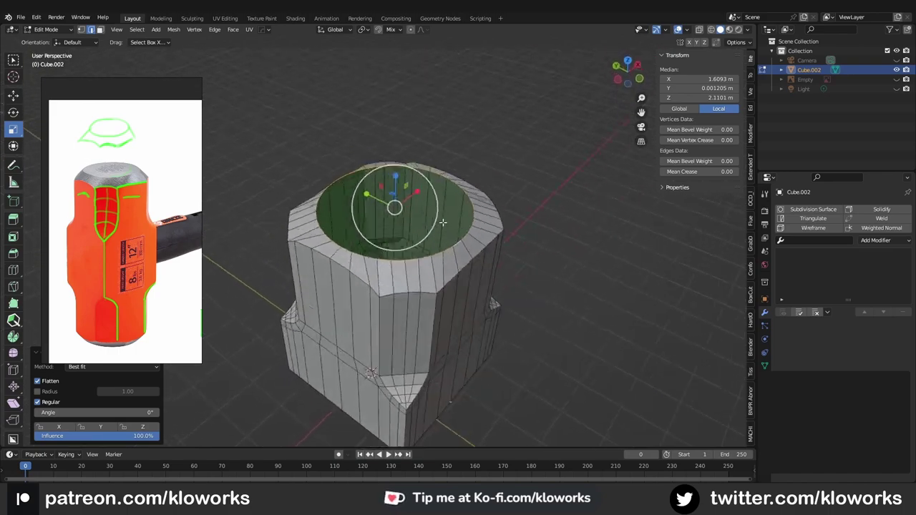
mouse_move(387, 129)
left_mouse_down()
mouse_move(395, 122)
mouse_move(401, 144)
left_mouse_up()
mouse_move(401, 144)
middle_mouse_down()
mouse_move(390, 140)
mouse_move(433, 214)
middle_mouse_up()
left_click_drag(434, 215, 439, 230)
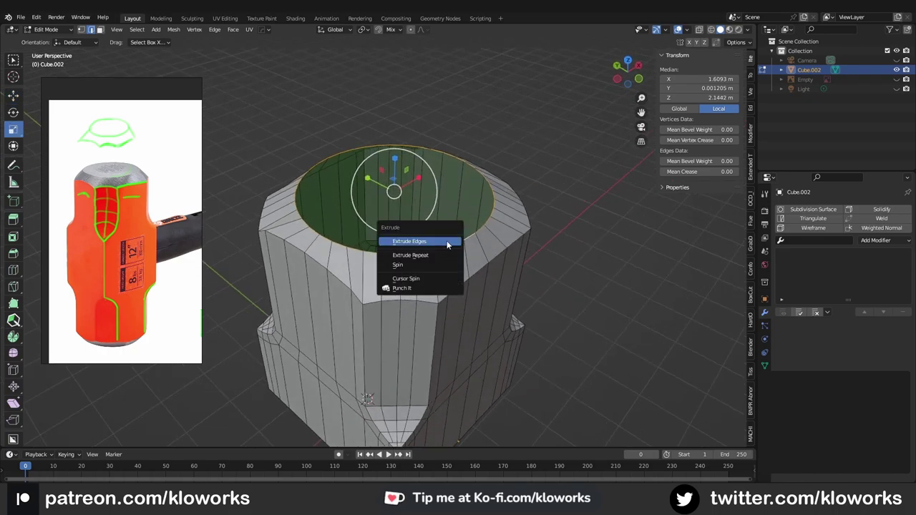
Extrude the ring inward, scale it down, and merge its overlapping vertices.
left_click(446, 241)
key("s")
left_click(433, 227)
key("s")
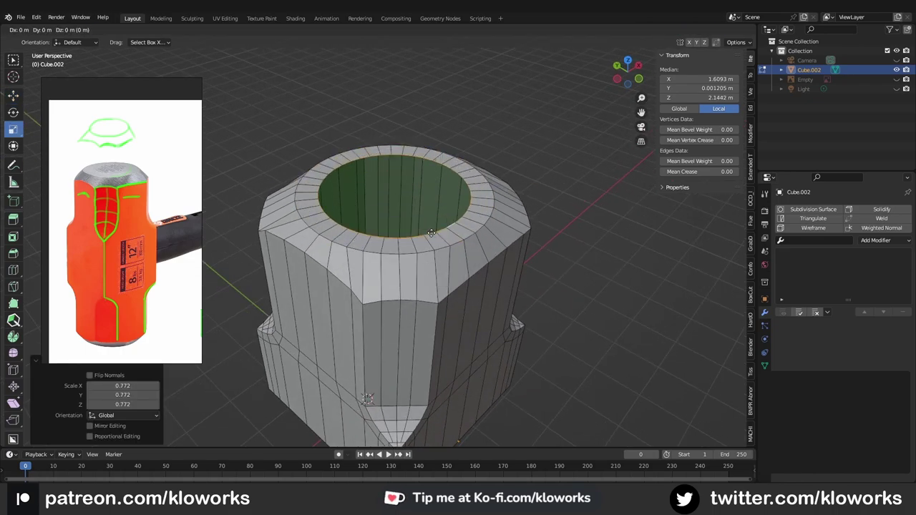
key("Escape")
key("m")
left_click(414, 213)
Collapse the inner ring into a single centre point and return to Object Mode.
key("m")
left_click(369, 195)
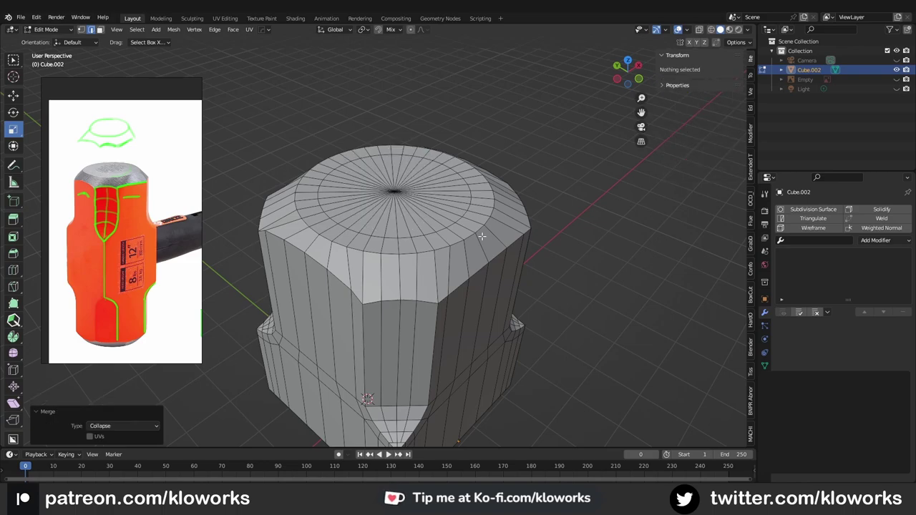
mouse_move(370, 196)
middle_mouse_down()
mouse_move(351, 262)
mouse_move(423, 250)
middle_mouse_up()
key("ctrl+Tab")
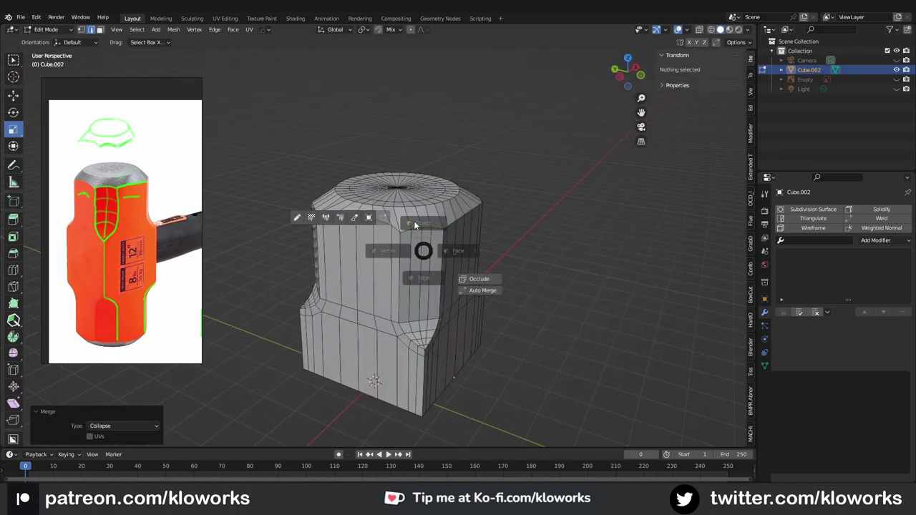
left_click(379, 252)
middle_click_drag(366, 270, 449, 267)
Apply the hammer head's rotation and scale.
left_click(448, 261)
key("ctrl+KP_3")
key("shift+space")
key("g")
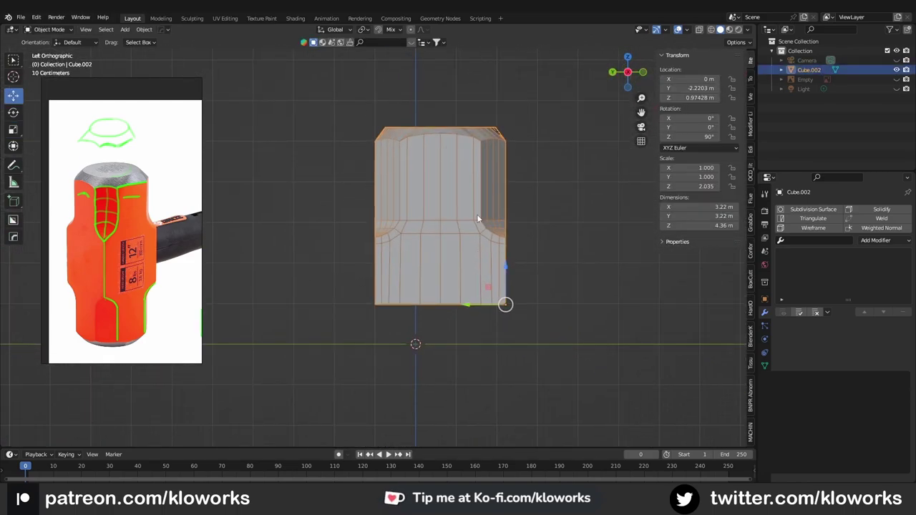
key("ctrl+a")
left_click(432, 305)
left_click(446, 317)
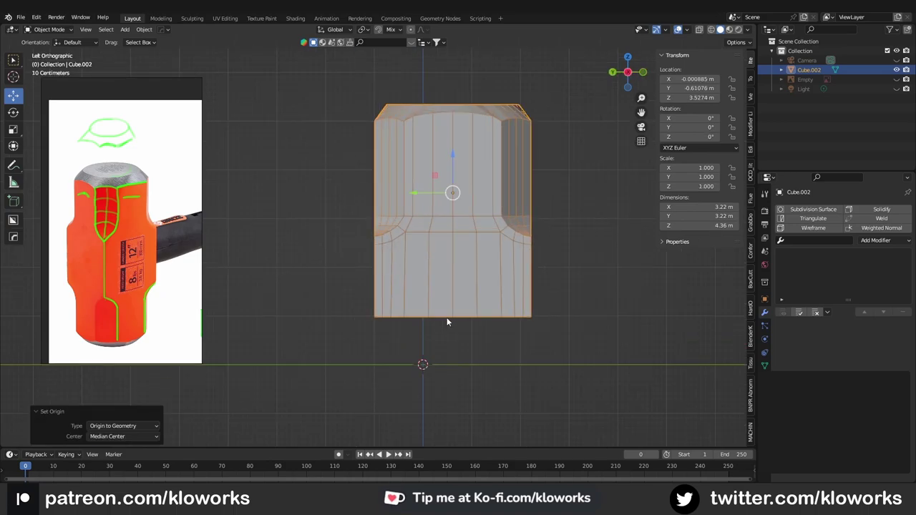
Set the head's origin at its bottom and snap the head to the world origin.
key("KP_1")
key("g")
key("y")
left_click(401, 249)
key("ctrl+KP_3")
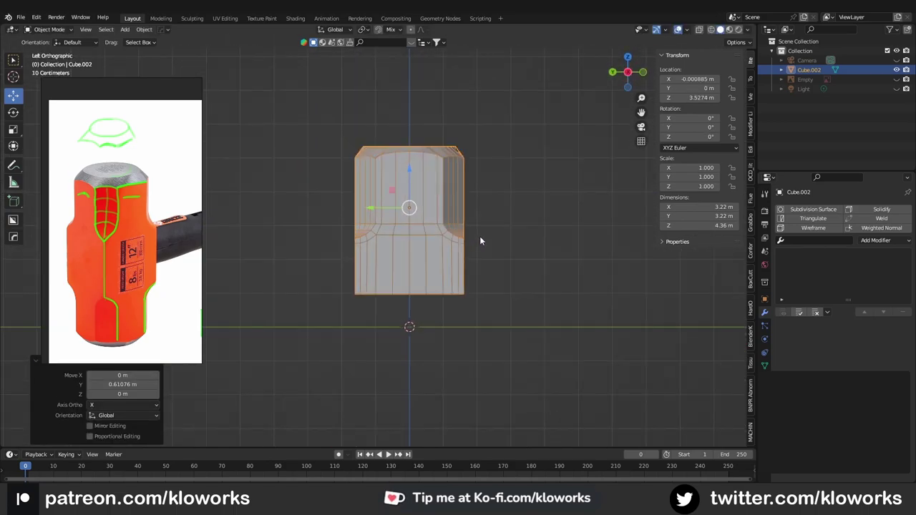
key("ctrl+shift+alt+c")
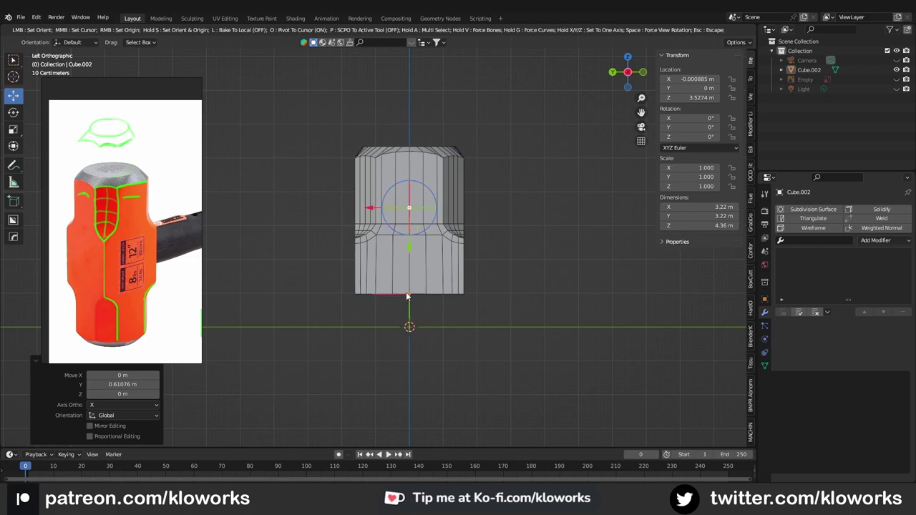
right_click(405, 295)
key("alt+g")
middle_click_drag(409, 314, 419, 315)
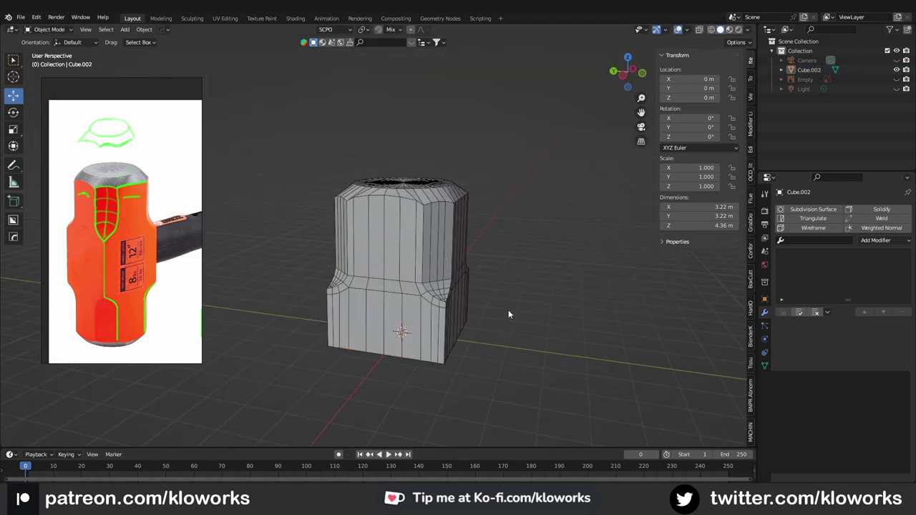
Add a Mirror modifier to the head.
key("a")
key("ctrl+KP_3")
left_click(876, 240)
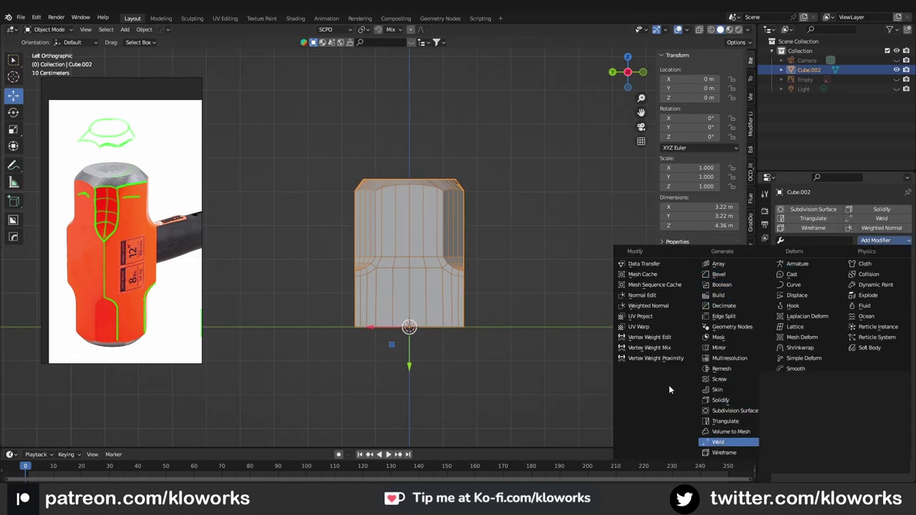
left_click(731, 350)
middle_click_drag(516, 300, 435, 290)
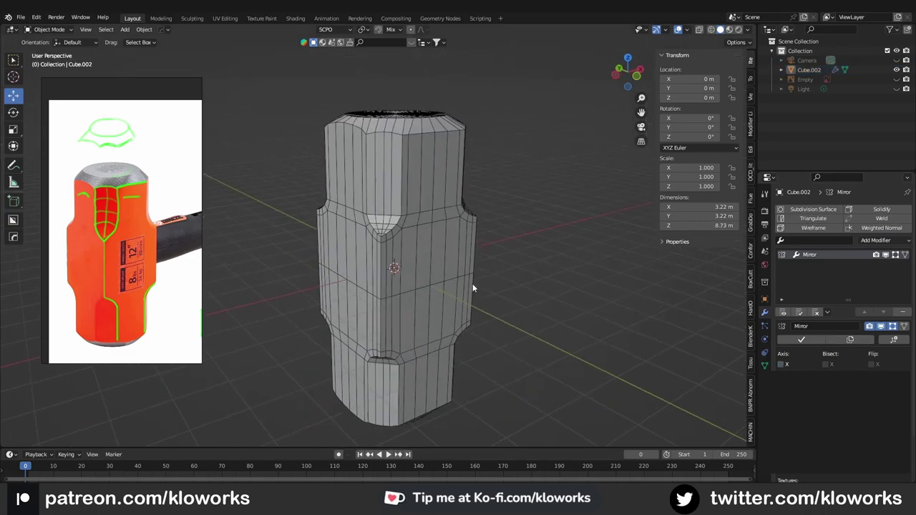
Lower the head's top edge loop along global Z.
key("Tab")
left_click(392, 152, "alt")
scroll(392, 152, "up", 3)
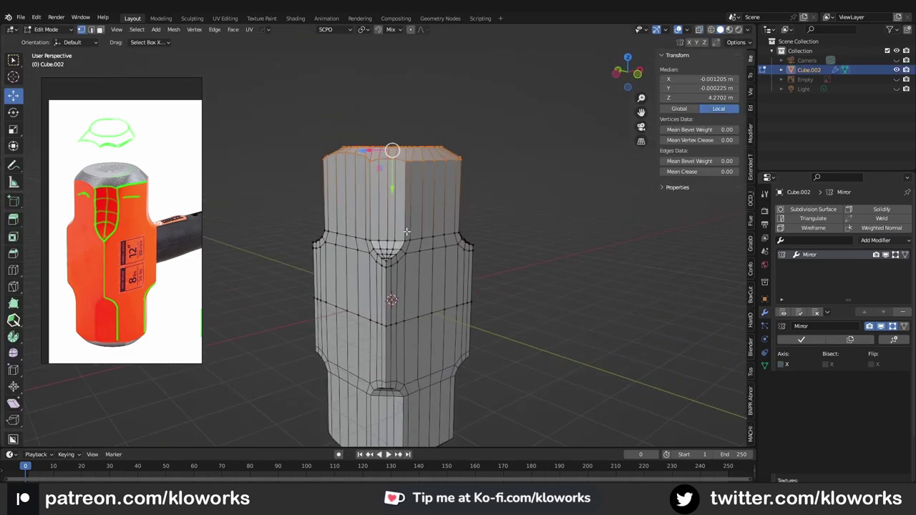
left_click(334, 30)
left_click(329, 61)
scroll(120, 284, "up", 4)
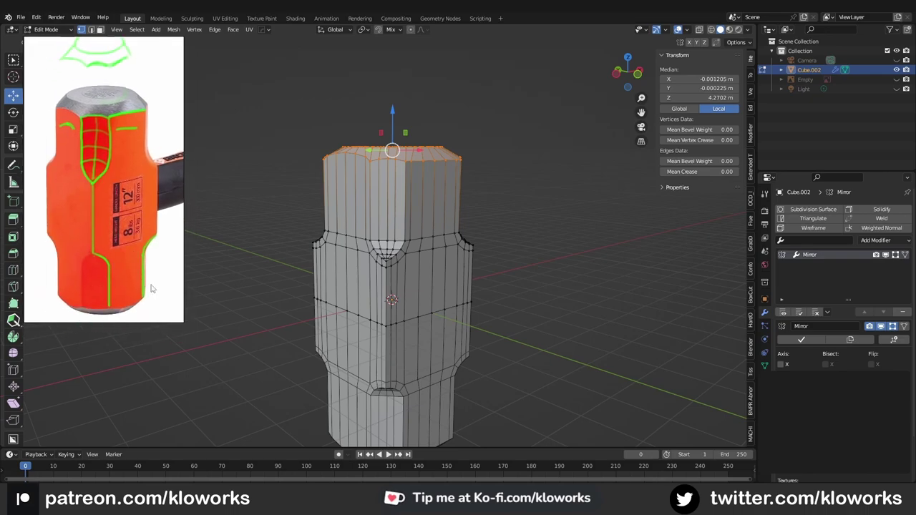
left_click_drag(392, 113, 392, 133)
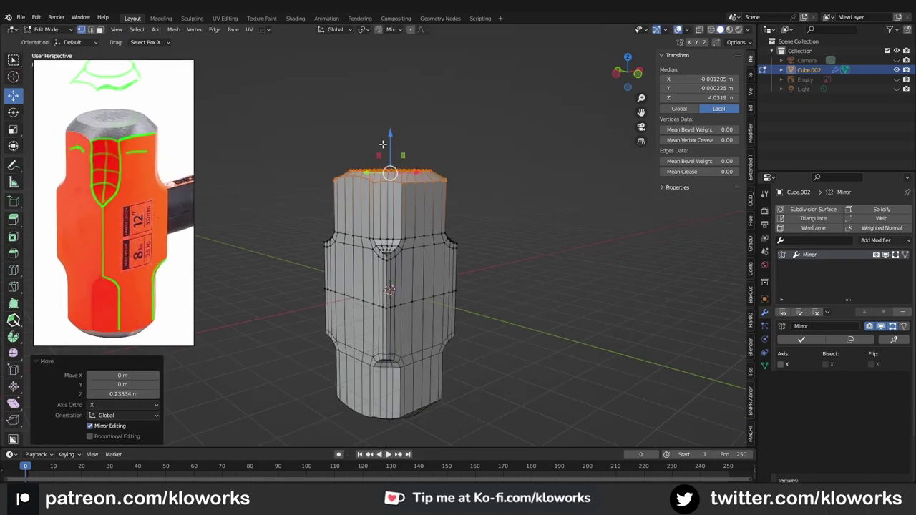
mouse_move(392, 143)
middle_mouse_down()
mouse_move(430, 214)
mouse_move(415, 215)
middle_mouse_up()
left_click_drag(404, 76, 402, 81)
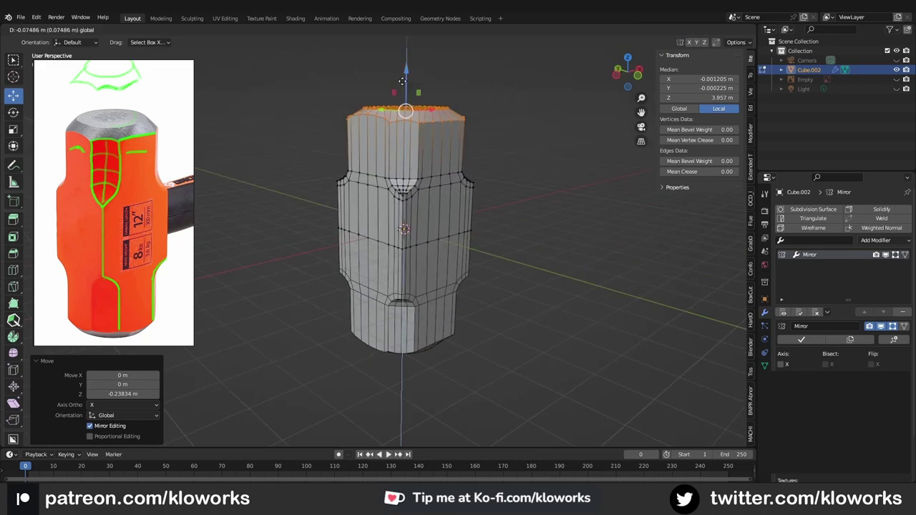
Select and nudge the head's upper section, then return to Object Mode.
middle_click_drag(395, 256, 415, 236)
left_click_drag(275, 65, 499, 217)
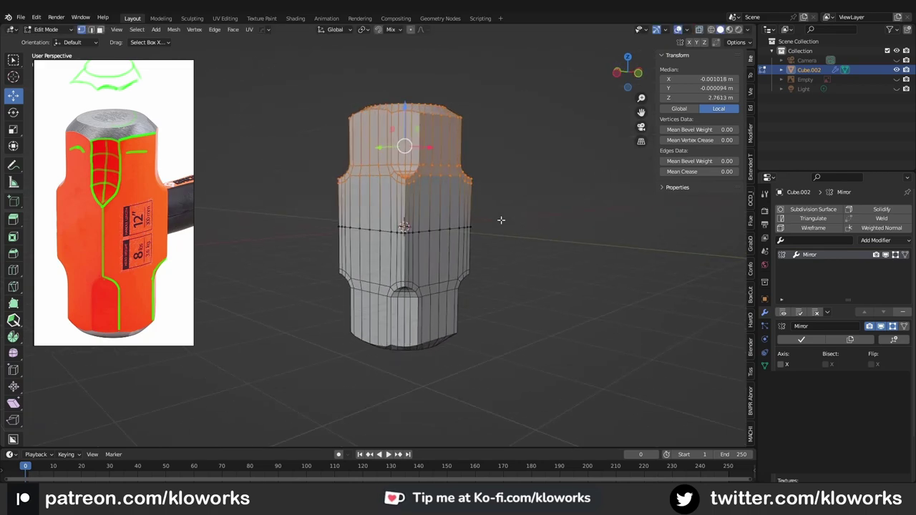
left_click(501, 227)
key("ctrl+z")
left_click(518, 224)
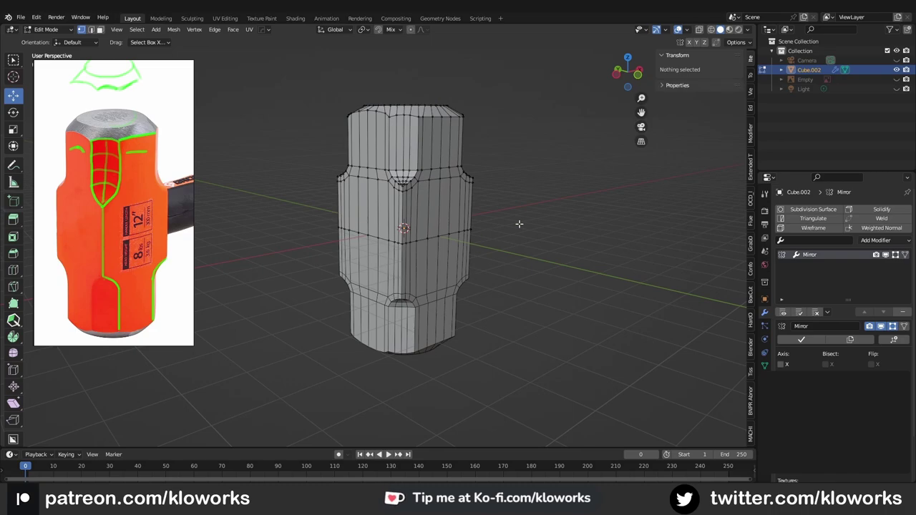
middle_click_drag(462, 174, 431, 251)
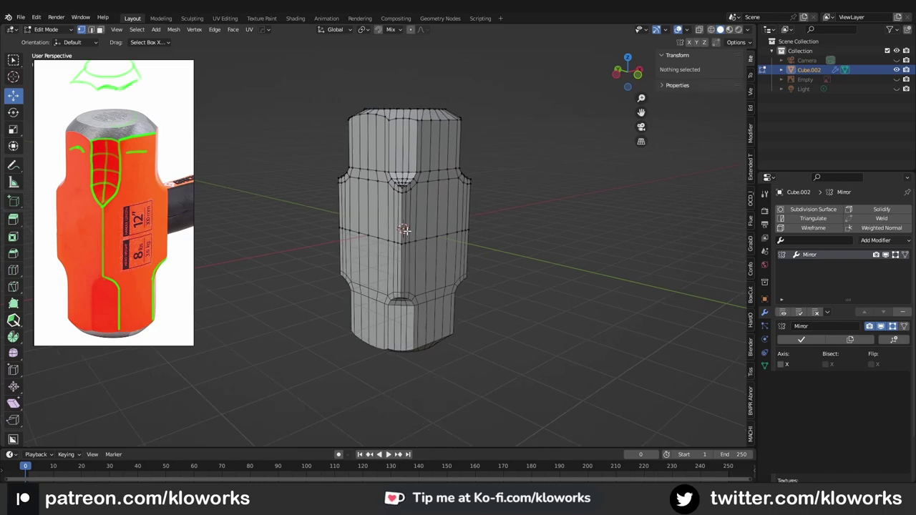
left_click_drag(299, 88, 533, 158)
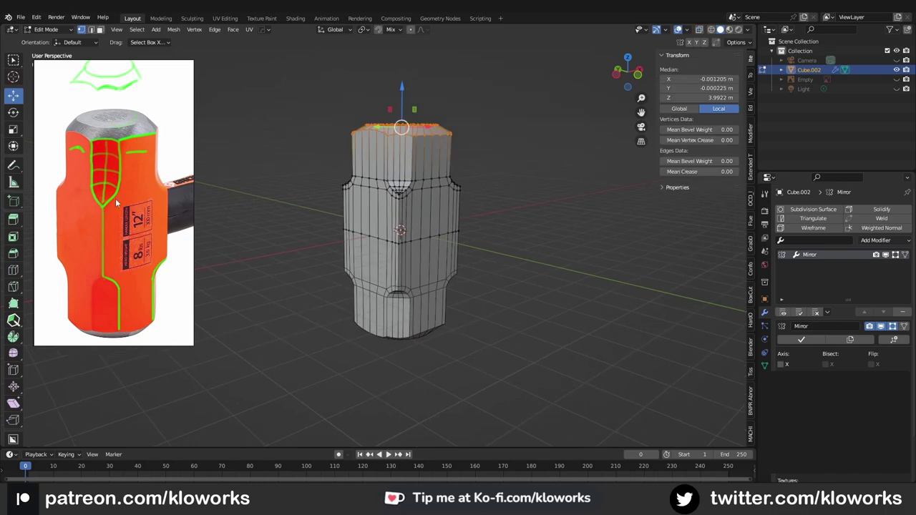
left_click_drag(397, 102, 397, 95)
left_click_drag(268, 78, 582, 229)
key("ctrl+KP_3")
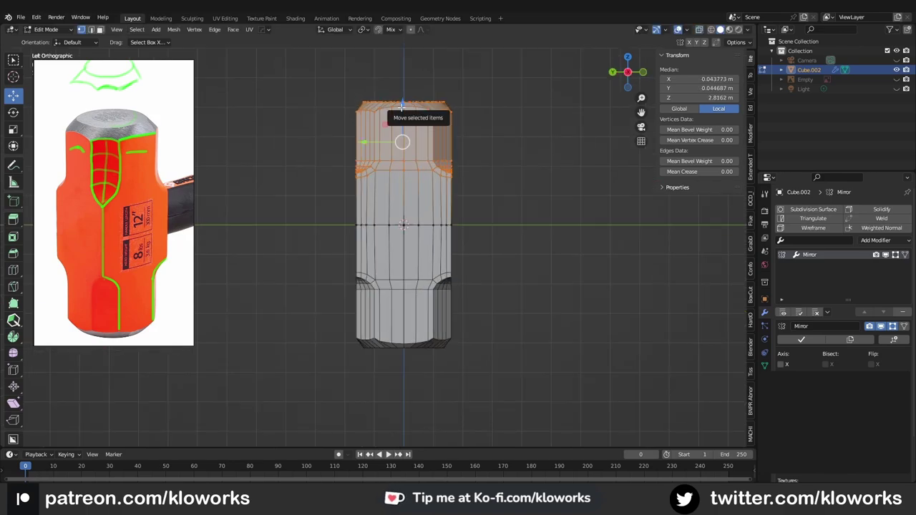
middle_click_drag(514, 205, 517, 192)
key("Tab")
Apply the Mirror modifier, then try a Subdivision modifier and remove it again.
key("ctrl+a")
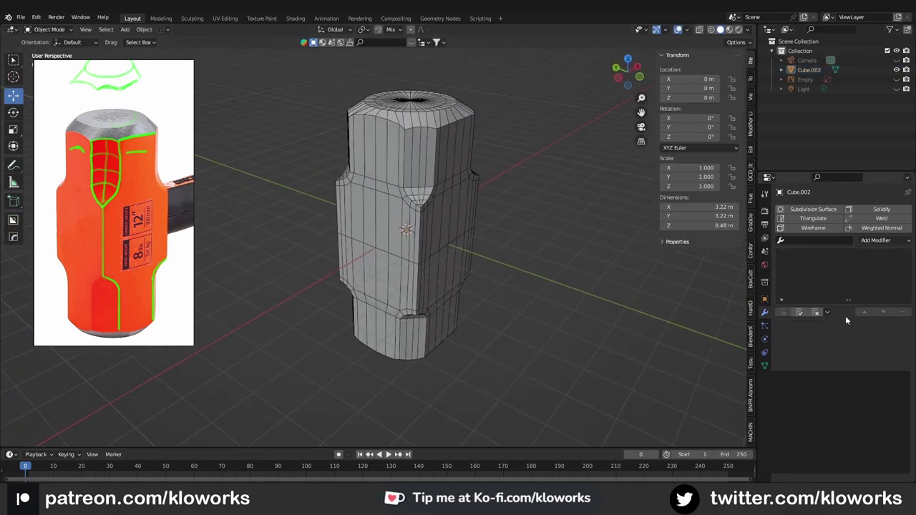
left_click(896, 241)
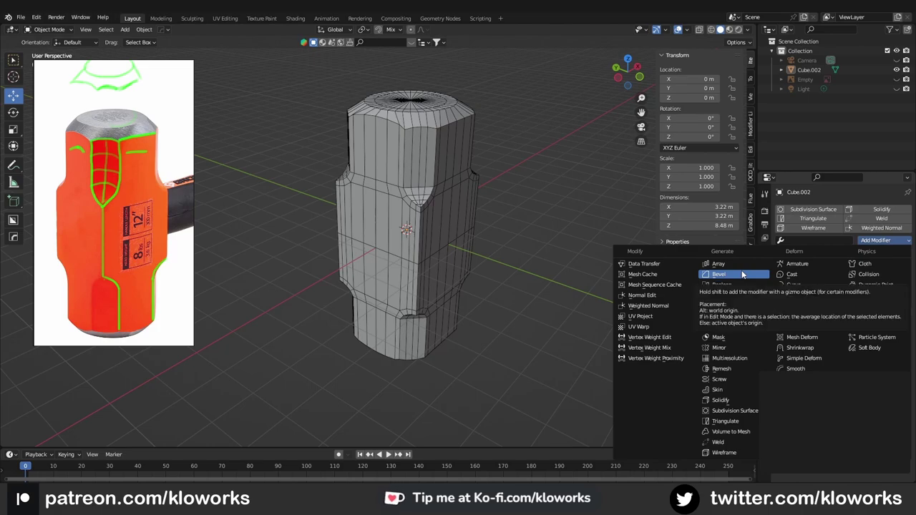
key("ctrl+2")
mouse_move(475, 197)
middle_mouse_down()
mouse_move(422, 192)
mouse_move(425, 213)
mouse_move(435, 226)
mouse_move(431, 90)
middle_mouse_up()
key("ctrl+0")
key("ctrl+q")
key("Escape")
Add a supporting edge loop near the head's top end.
key("Tab")
middle_click_drag(478, 175, 473, 283)
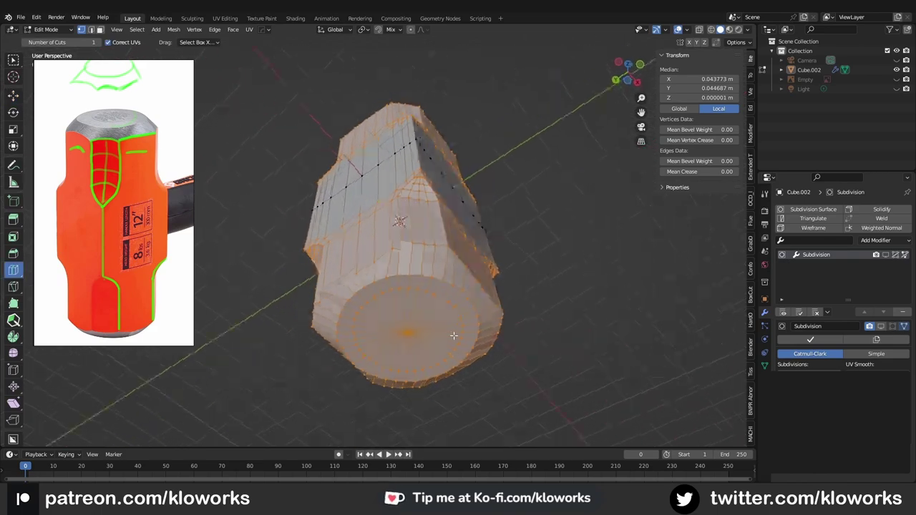
scroll(473, 283, "up", 3)
left_click_drag(473, 148, 473, 148)
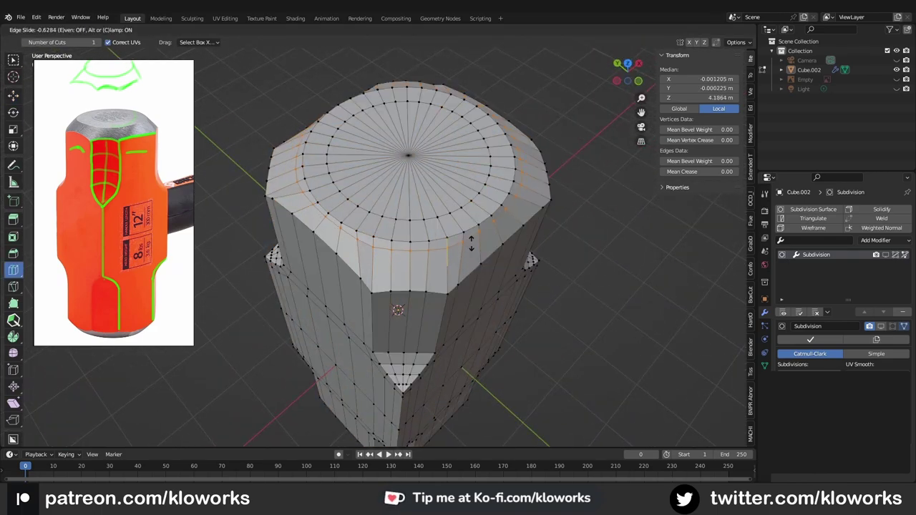
scroll(473, 147, "down", 1)
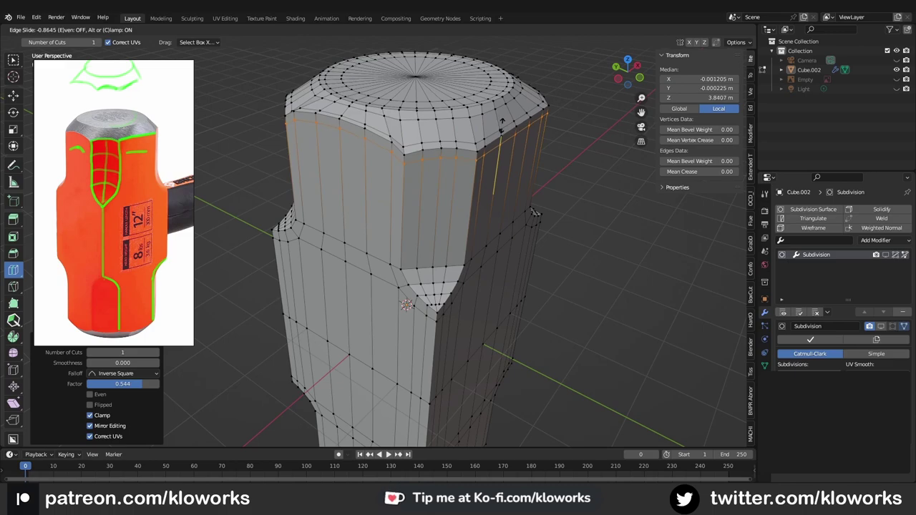
scroll(446, 257, "down", 3)
key("Tab")
key("ctrl+KP_3")
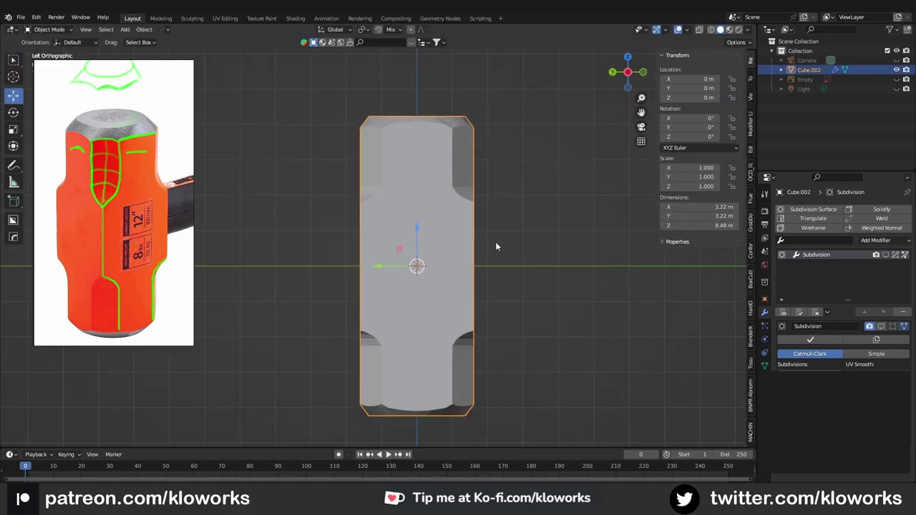
Delete the faces of the head's lower half.
left_click(489, 225)
left_click_drag(301, 267, 556, 444)
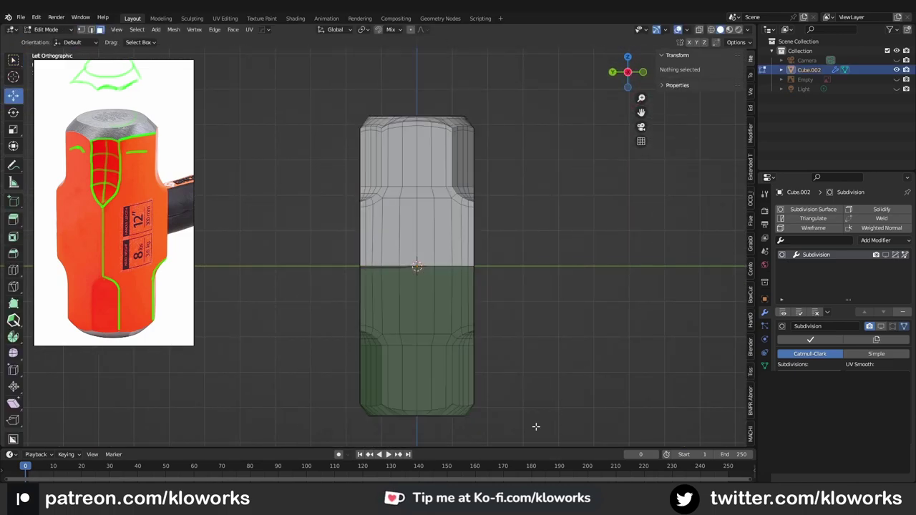
left_click_drag(453, 360, 595, 462)
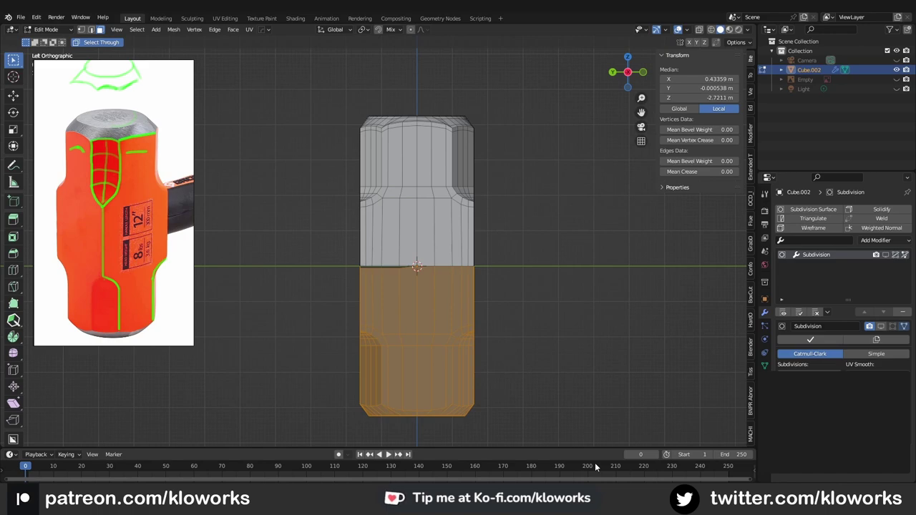
key("ctrl+x")
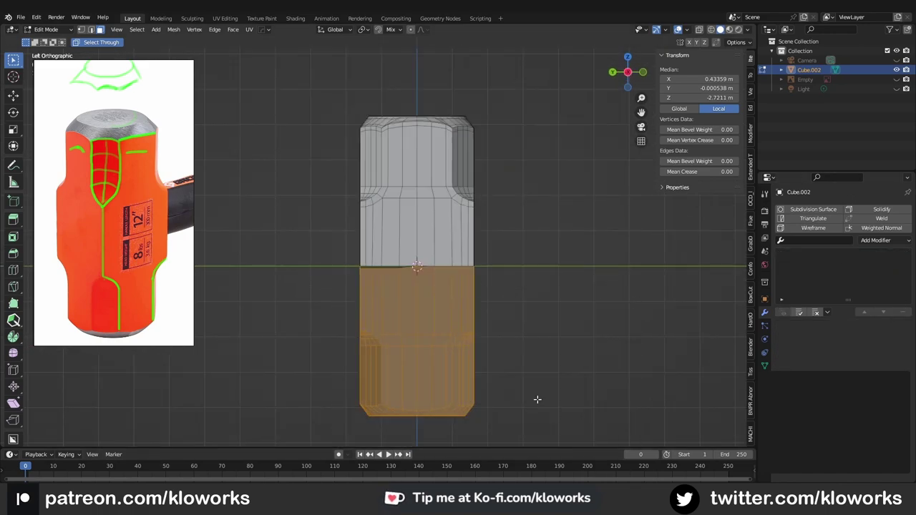
key("x")
Flatten the open bottom vertices by scaling them to 0 on Z.
middle_click_drag(496, 337, 376, 327)
scroll(377, 327, "up", 4)
left_click_drag(269, 216, 672, 296)
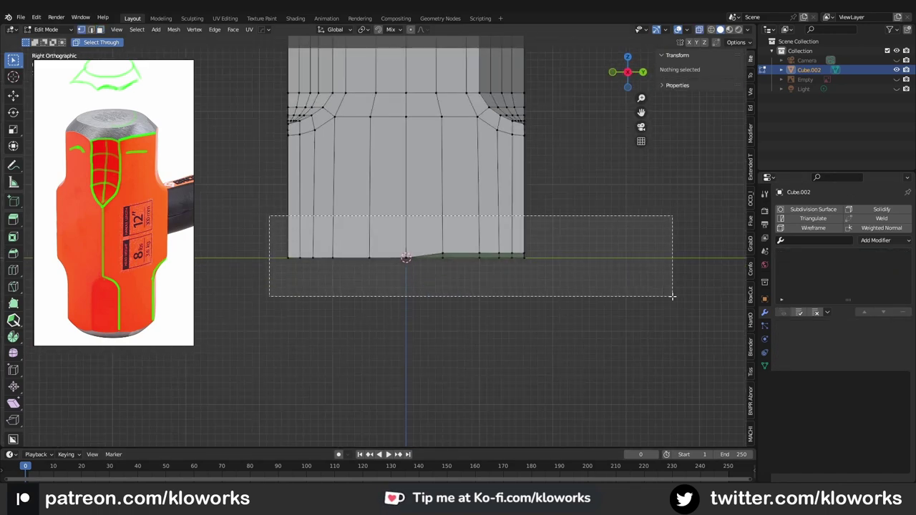
key("s")
key("z")
key("0")
key("Return")
middle_click_drag(405, 300, 461, 302)
Add a Mirror modifier on the Z axis to restore the full-length head.
key("Tab")
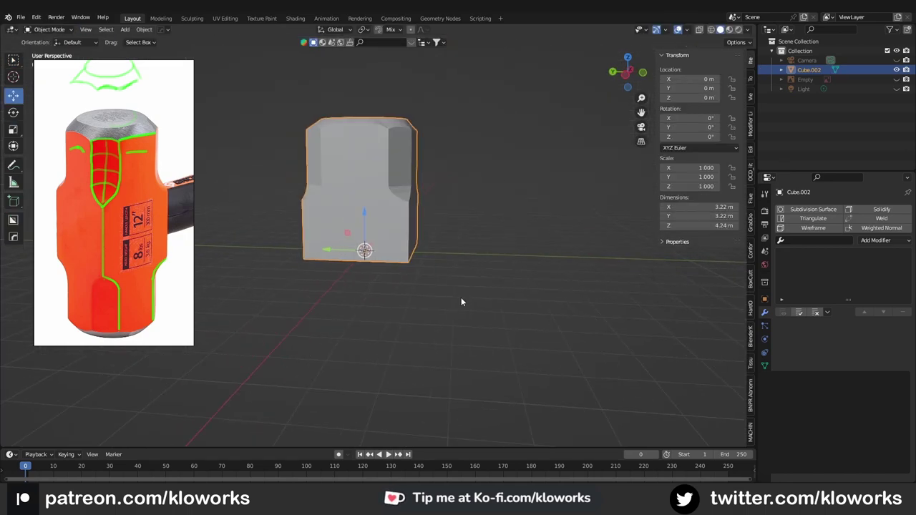
left_click(885, 239)
left_click(706, 368)
left_click(780, 383)
middle_click_drag(458, 237, 439, 209)
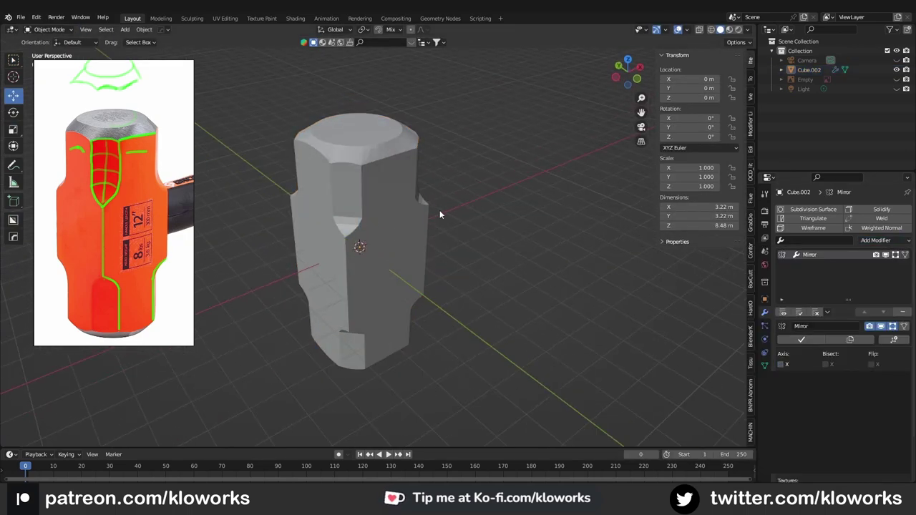
left_click(419, 219)
key("KP_Decimal")
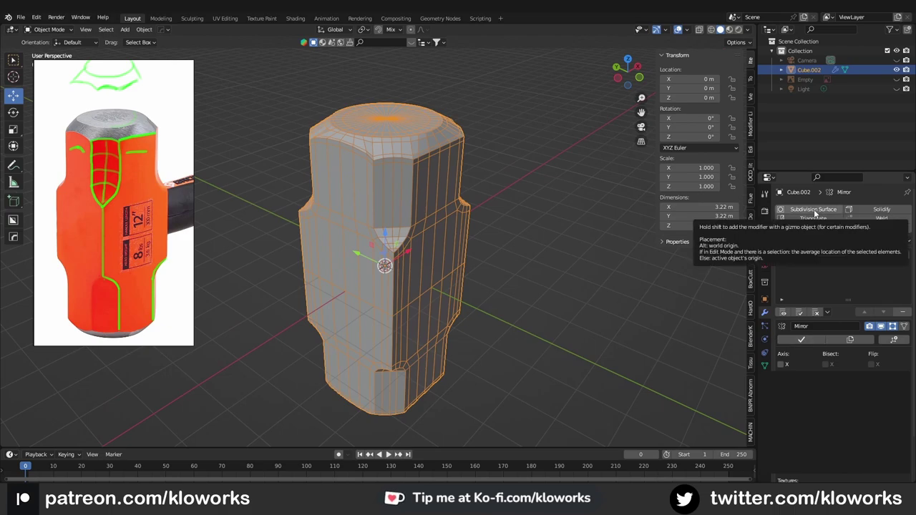
Add a Subdivision Surface modifier and shade the head with Auto Smooth.
left_click(813, 209)
left_click(460, 290)
middle_click_drag(461, 290, 559, 216)
left_click(401, 236)
right_click(401, 236)
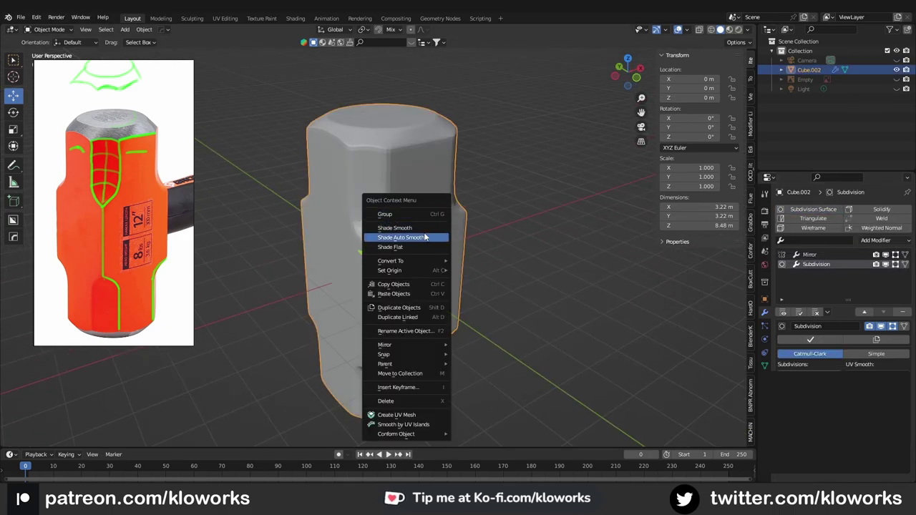
left_click(401, 239)
mouse_move(424, 316)
middle_mouse_down()
mouse_move(442, 285)
mouse_move(422, 329)
mouse_move(440, 373)
mouse_move(437, 179)
middle_mouse_up()
left_click(438, 178)
key("alt+s")
mouse_move(439, 220)
middle_mouse_down()
mouse_move(438, 201)
mouse_move(438, 232)
mouse_move(422, 247)
middle_mouse_up()
left_click(892, 267)
Select the top cap's edge loop and bevel it 0.0595 m with 2 segments.
key("Tab")
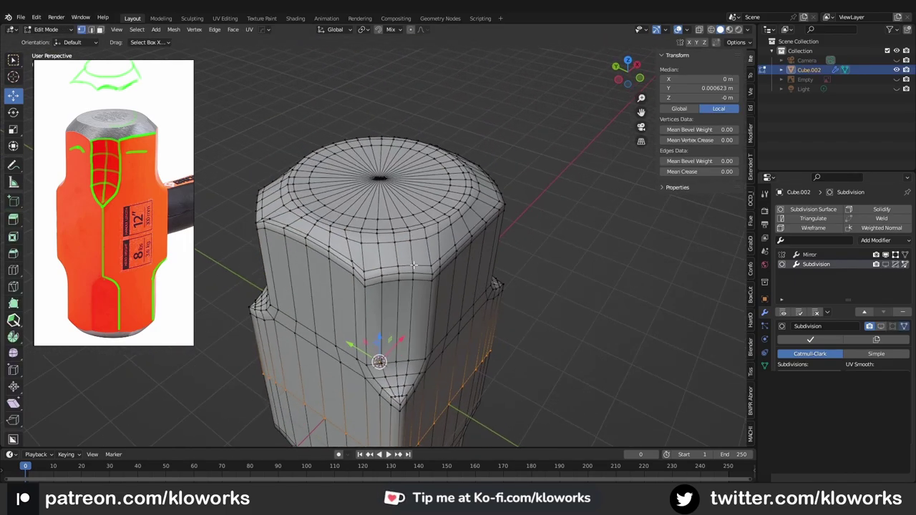
scroll(409, 243, "up", 2)
left_click(423, 222)
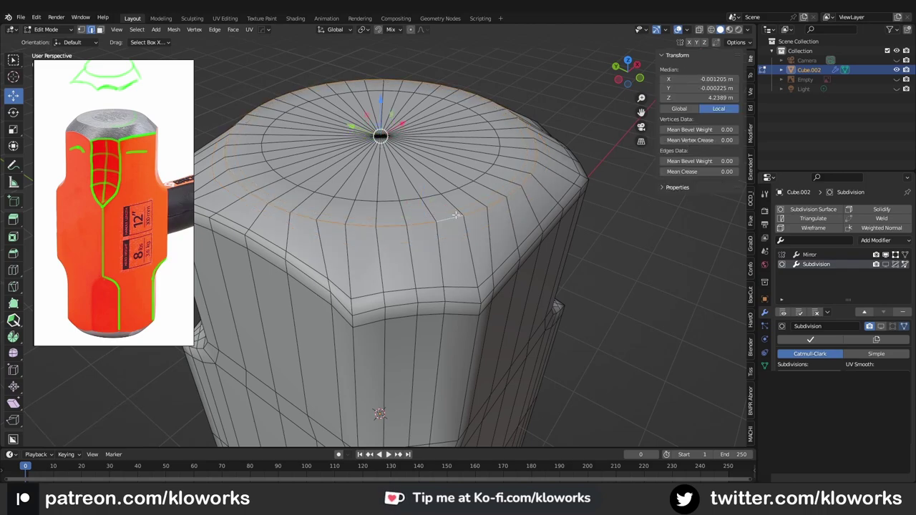
left_click_drag(391, 80, 380, 92)
Adjust the width of the top bevel and return to Object Mode.
left_click_drag(127, 246, 669, 399)
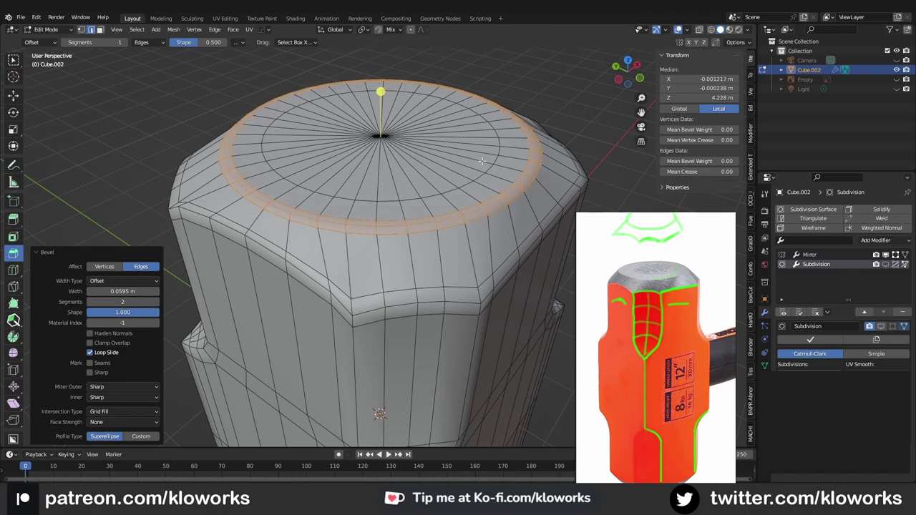
scroll(481, 161, "down", 3)
mouse_move(481, 161)
middle_mouse_down()
mouse_move(528, 133)
mouse_move(450, 264)
mouse_move(432, 274)
mouse_move(480, 218)
mouse_move(360, 209)
mouse_move(468, 177)
middle_mouse_up()
key("Tab")
key("Tab")
Select the head's top row of vertices and raise it slightly on Z.
left_click(491, 129, "alt")
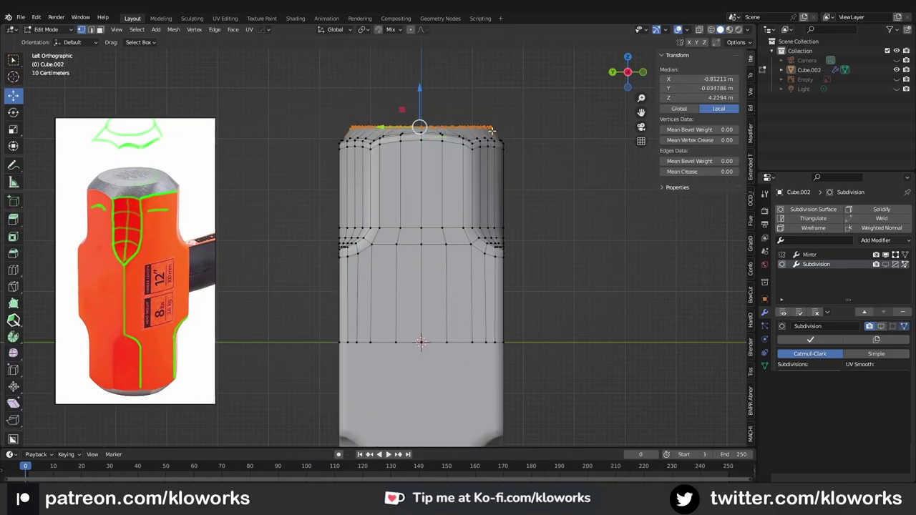
scroll(401, 186, "up", 3)
mouse_move(393, 199)
middle_mouse_down()
mouse_move(358, 208)
mouse_move(441, 253)
middle_mouse_up()
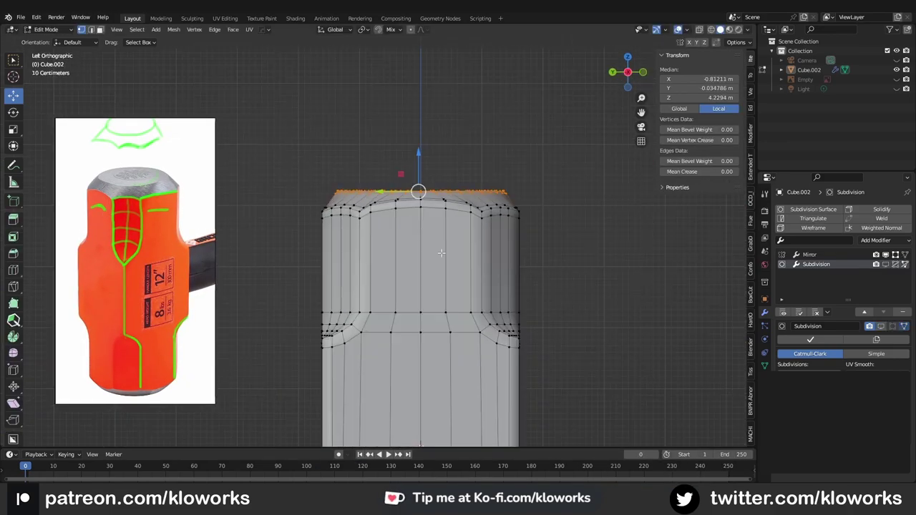
left_click_drag(282, 143, 570, 200)
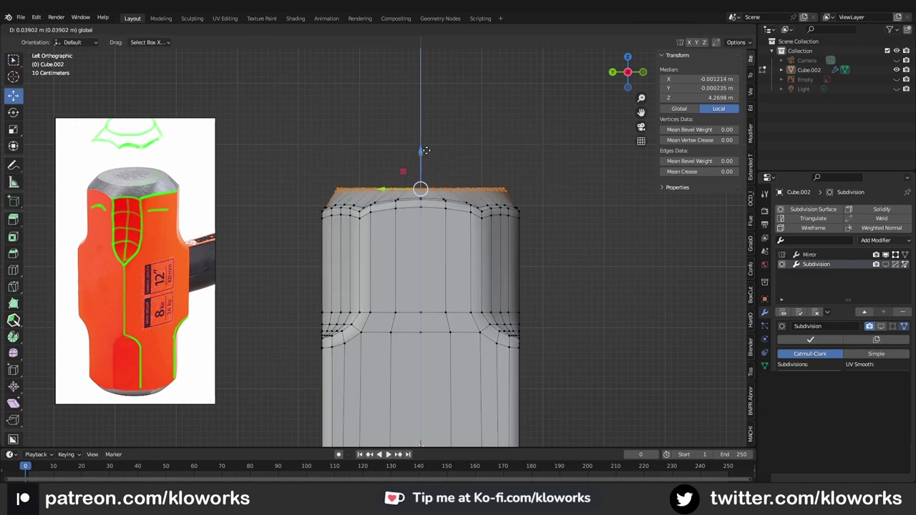
left_click_drag(426, 150, 425, 152)
middle_click_drag(426, 152, 427, 265)
Bevel the edge ring around the head's top cap.
middle_click_drag(587, 225, 475, 315)
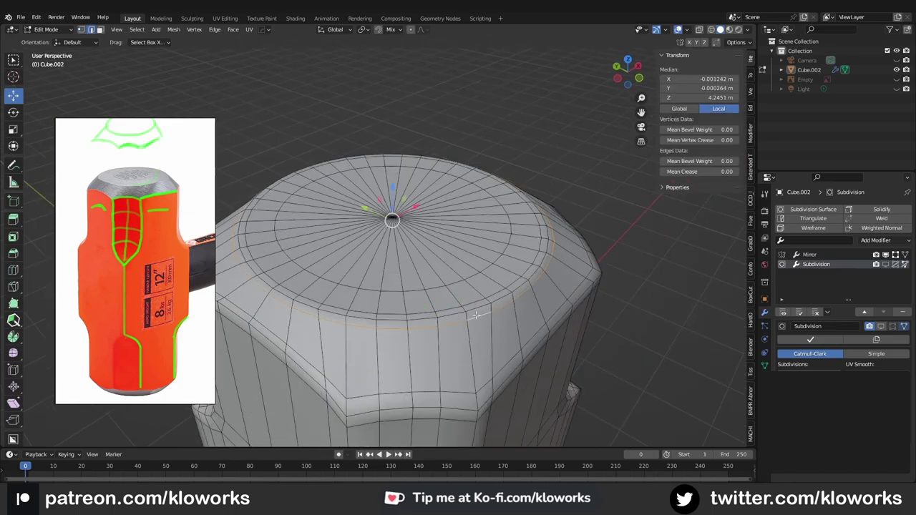
left_click(474, 306)
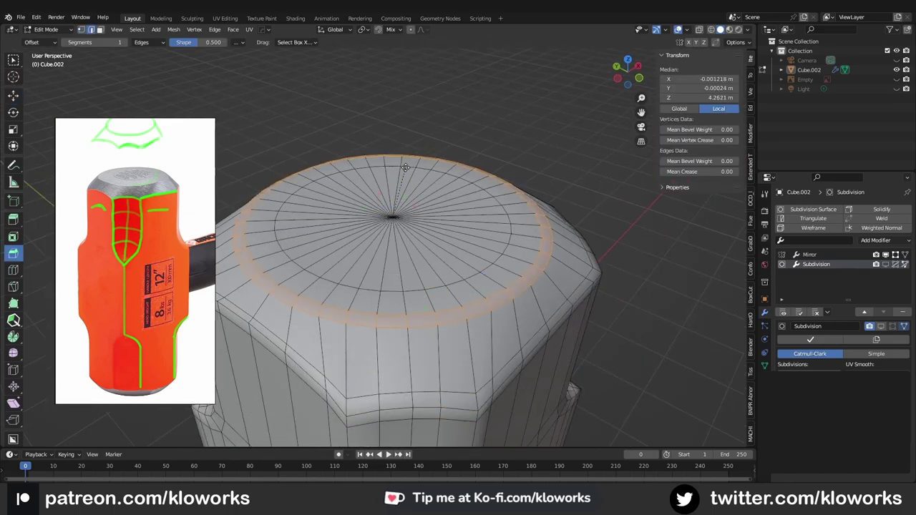
left_click_drag(405, 167, 401, 173)
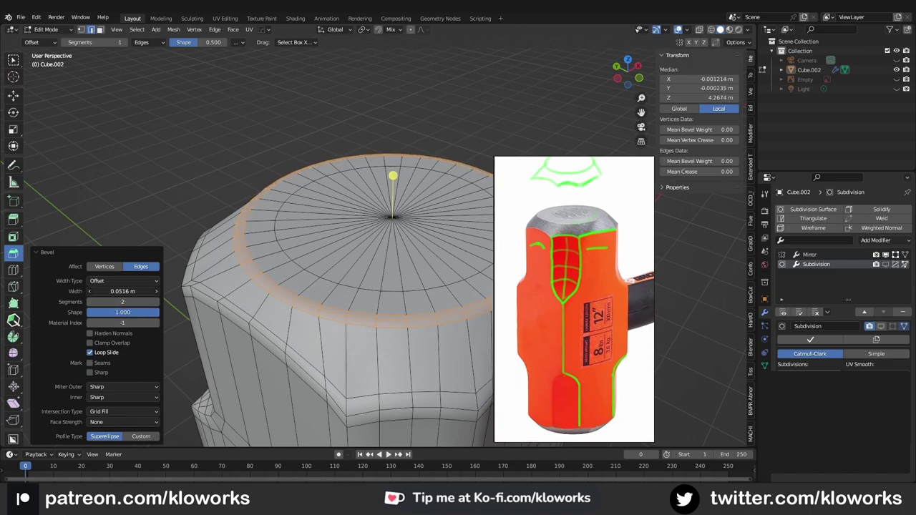
mouse_move(429, 243)
middle_mouse_down()
mouse_move(489, 227)
mouse_move(459, 304)
mouse_move(498, 245)
mouse_move(473, 221)
mouse_move(377, 284)
mouse_move(415, 307)
mouse_move(423, 267)
mouse_move(406, 300)
mouse_move(347, 251)
mouse_move(449, 298)
middle_mouse_up()
Shade the hammer head smooth.
key("Tab")
scroll(500, 236, "down", 3)
key("ctrl+Tab")
key("Tab")
scroll(461, 223, "up", 3)
scroll(461, 223, "down", 2)
scroll(415, 307, "down", 3)
Leave Edit Mode and reselect the hammer head.
key("Tab")
scroll(424, 266, "down", 3)
left_click(406, 299)
scroll(79, 235, "down", 3)
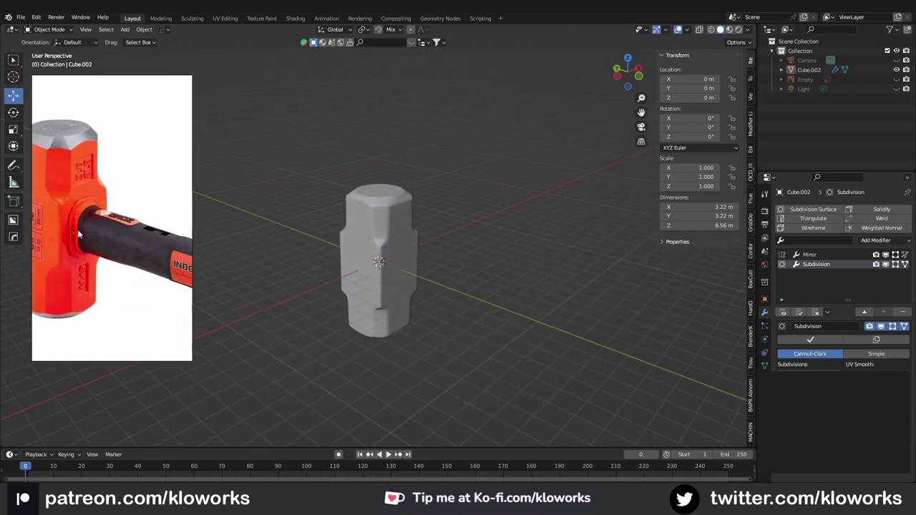
scroll(79, 234, "down", 1)
scroll(414, 234, "up", 3)
left_click(441, 222)
Select the hammer head and inspect it from the straight side view.
scroll(435, 217, "up", 2)
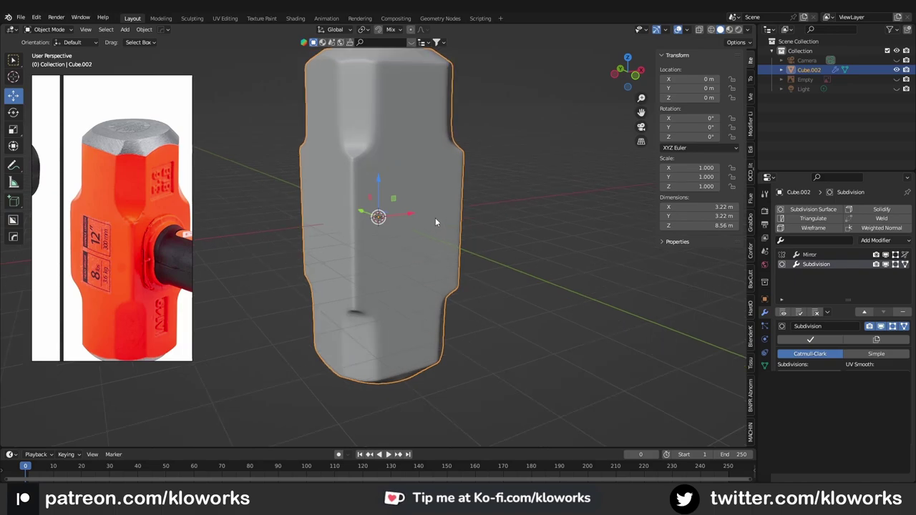
scroll(110, 229, "up", 3)
scroll(468, 255, "down", 3)
key("ctrl+KP_3")
scroll(143, 220, "down", 3)
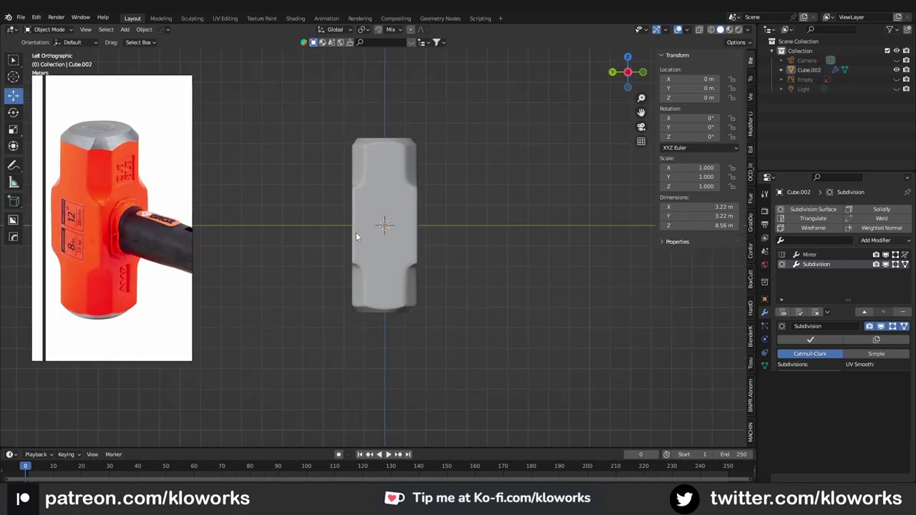
left_click(413, 223)
middle_click_drag(414, 223, 360, 232)
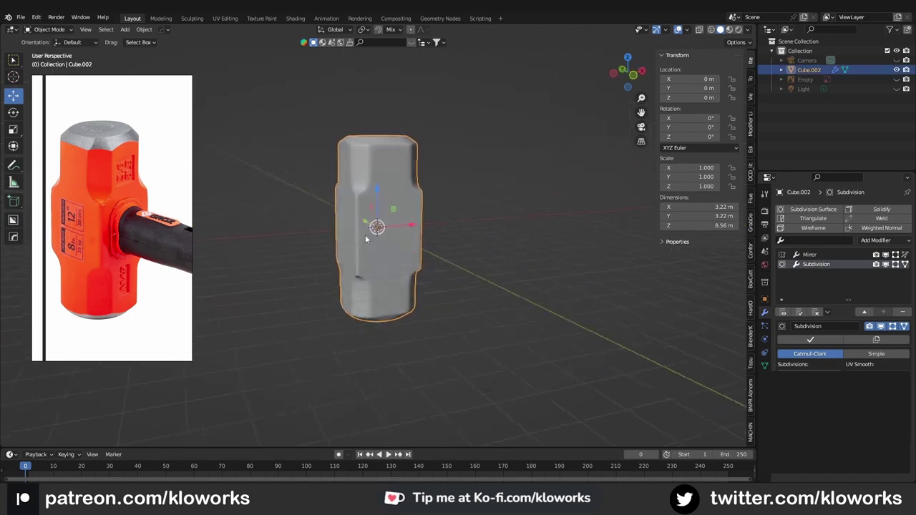
key("ctrl+KP_3")
mouse_move(453, 189)
middle_mouse_down()
mouse_move(429, 217)
mouse_move(412, 219)
mouse_move(433, 237)
mouse_move(398, 249)
mouse_move(358, 228)
middle_mouse_up()
key("ctrl+KP_3")
scroll(432, 237, "up", 2)
Widen the hammer head to 1.141 in X and Y only.
key("shift+space")
key("s")
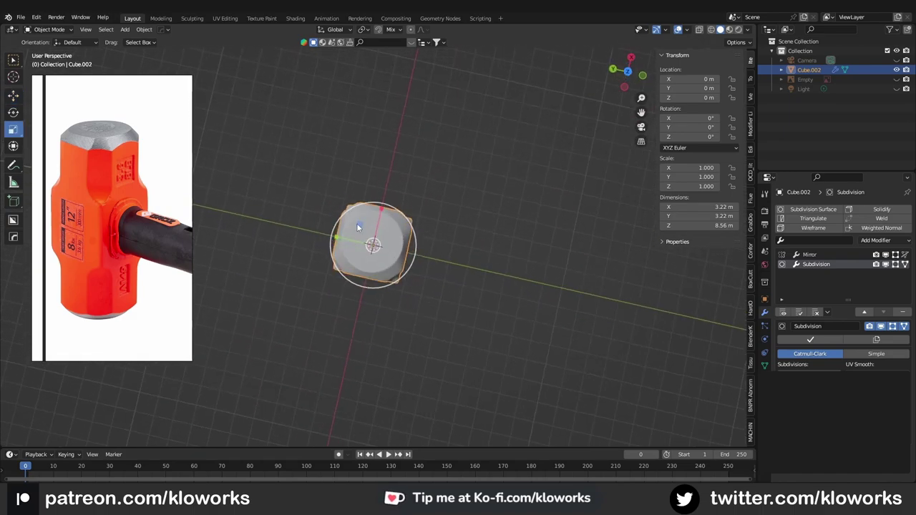
left_click(354, 222)
mouse_move(426, 308)
middle_mouse_down()
mouse_move(437, 267)
mouse_move(403, 278)
mouse_move(473, 277)
mouse_move(472, 208)
middle_mouse_up()
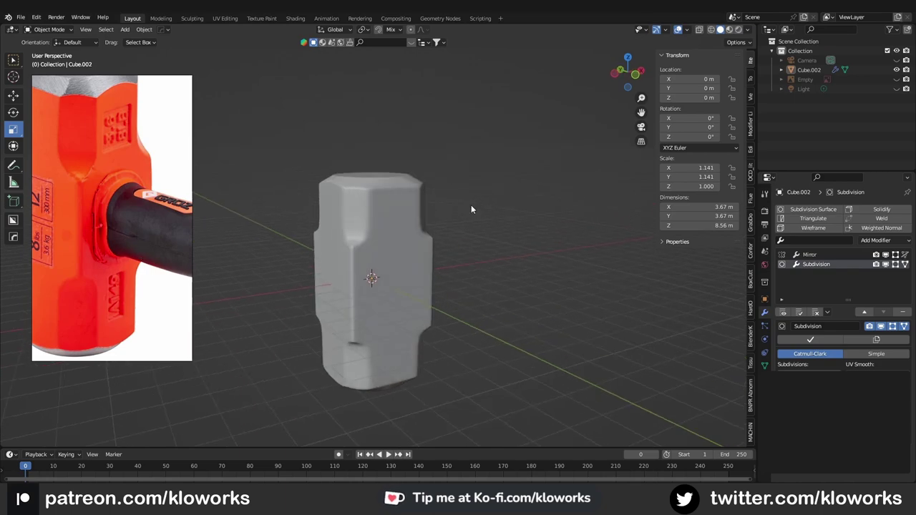
Add a new cube and move it along Y to -2.311 m beside the head.
key("shift+a")
left_click(515, 225)
middle_click_drag(482, 252, 437, 272)
key("shift+space")
key("g")
mouse_move(390, 280)
left_mouse_down()
mouse_move(421, 285)
mouse_move(357, 219)
left_mouse_up()
key("KP_Decimal")
key("shift+space")
Flatten the new cube along Y into a thin block.
key("s")
key("KP_1")
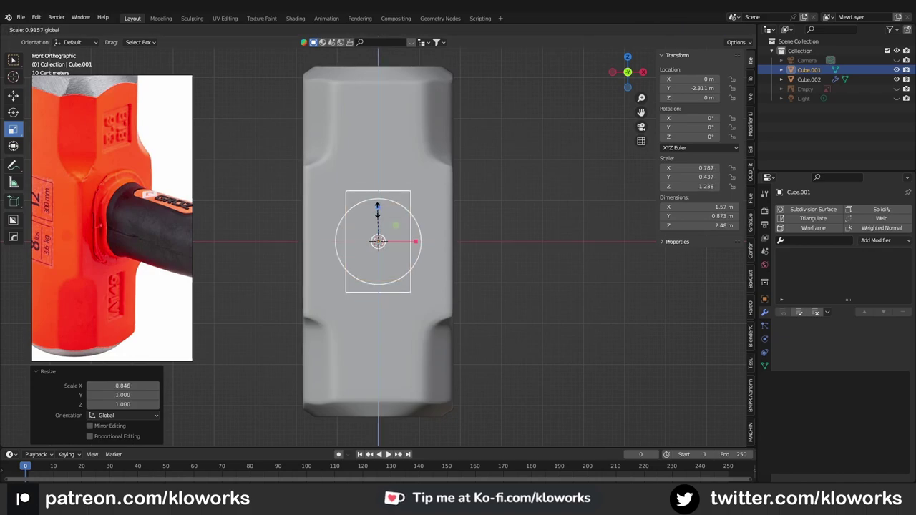
mouse_move(367, 214)
middle_mouse_down()
mouse_move(445, 239)
mouse_move(380, 237)
mouse_move(363, 193)
mouse_move(382, 187)
mouse_move(400, 214)
mouse_move(375, 254)
middle_mouse_up()
Add a vertical loop cut to the cube and apply all its transforms.
key("Tab")
key("shift+space")
key("c")
left_click(363, 194)
key("Tab")
key("ctrl+a")
left_click(385, 187)
Bevel the cube's vertical edges with 4 segments into a rounded oval.
key("Tab")
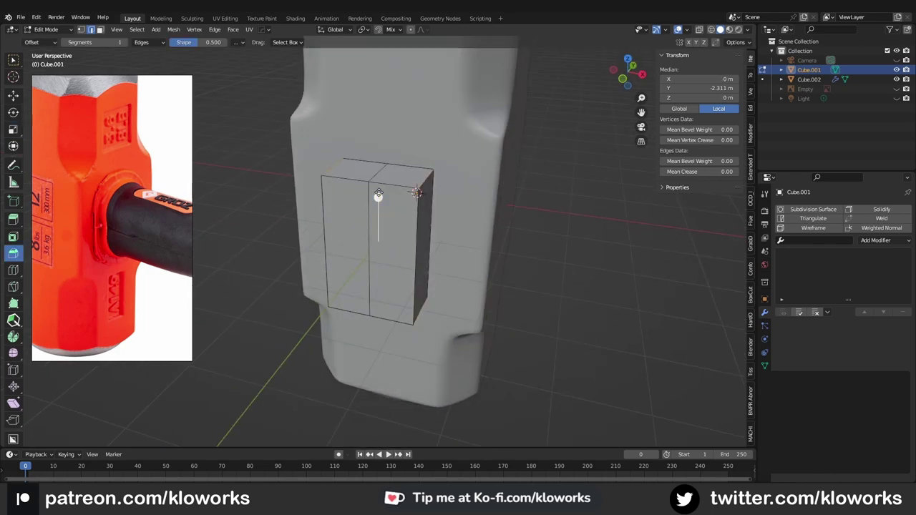
left_click(405, 168)
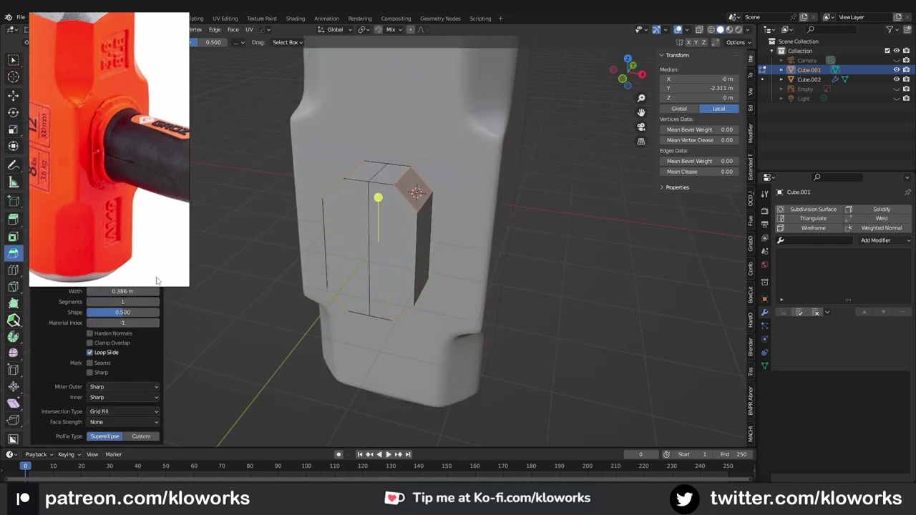
left_click(156, 301)
left_click(156, 302)
mouse_move(429, 251)
middle_mouse_down()
mouse_move(458, 236)
mouse_move(429, 243)
middle_mouse_up()
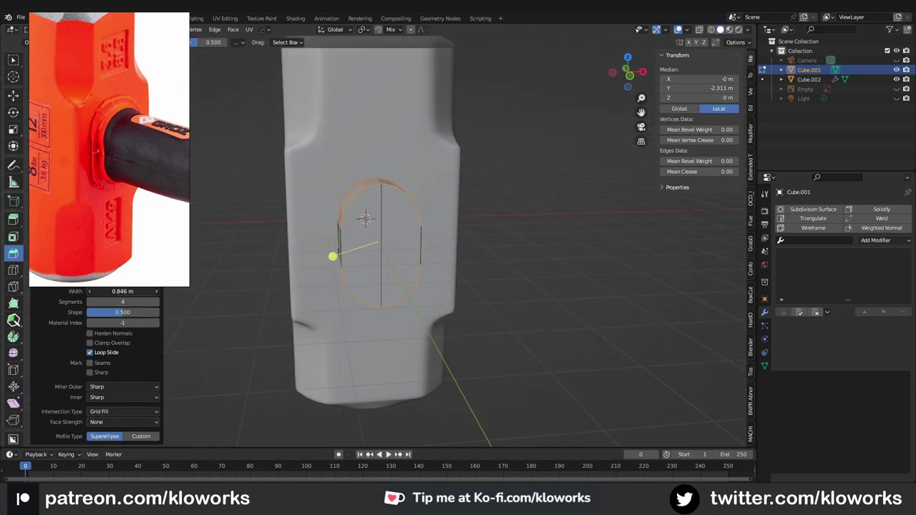
middle_click_drag(380, 241, 272, 229)
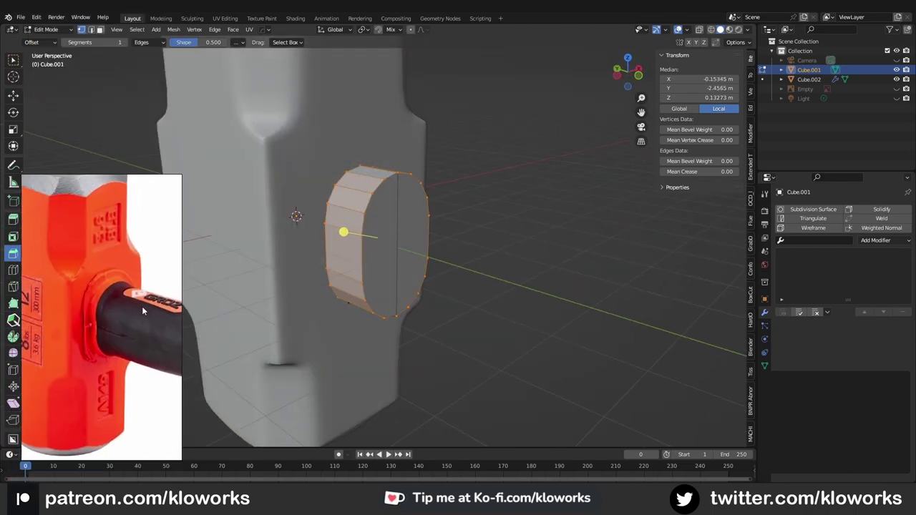
Select and reposition the plate's end face.
key("m")
mouse_move(409, 220)
middle_mouse_down()
mouse_move(503, 273)
mouse_move(417, 213)
middle_mouse_up()
left_click(429, 267)
middle_click_drag(429, 268, 358, 236)
left_click_drag(332, 231, 346, 235)
middle_click_drag(346, 235, 353, 213)
Cancel the half-face move and return to Object Mode in front view.
scroll(107, 260, "up", 2)
scroll(415, 236, "up", 1)
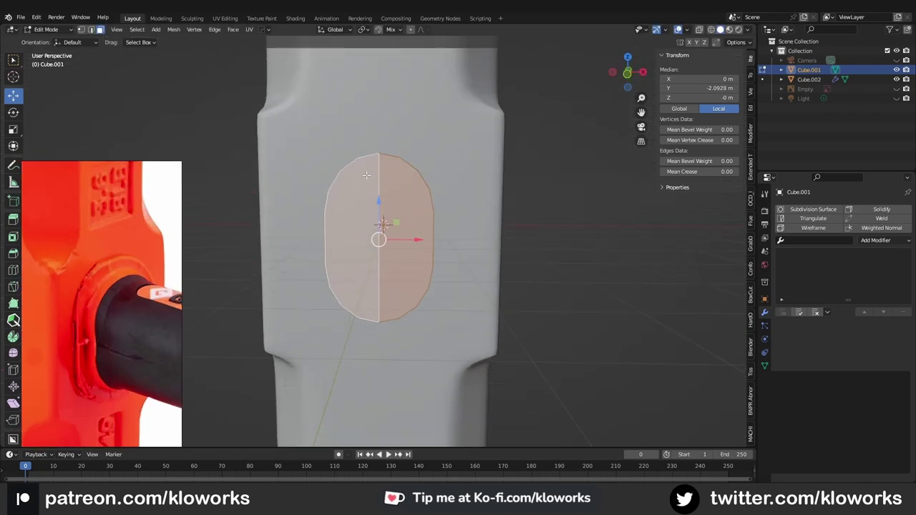
left_click(428, 236)
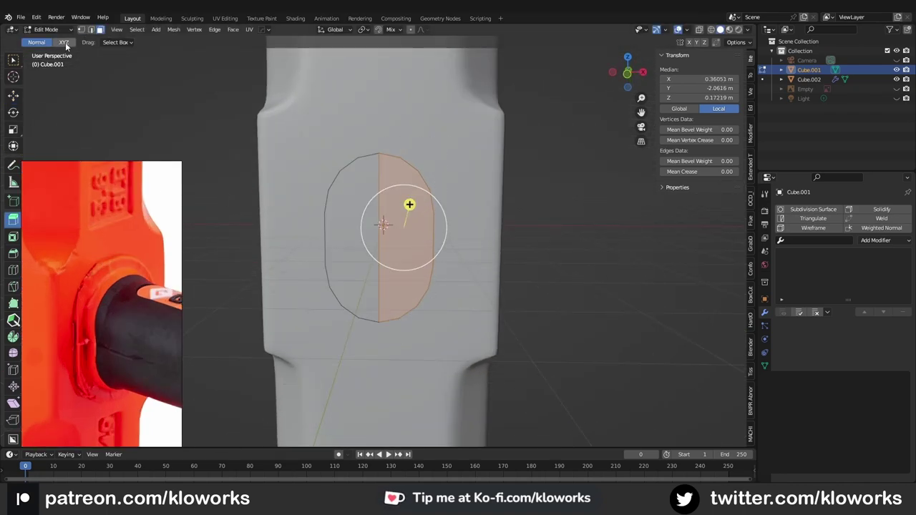
right_click(447, 227)
middle_click_drag(447, 227, 384, 237)
key("KP_1")
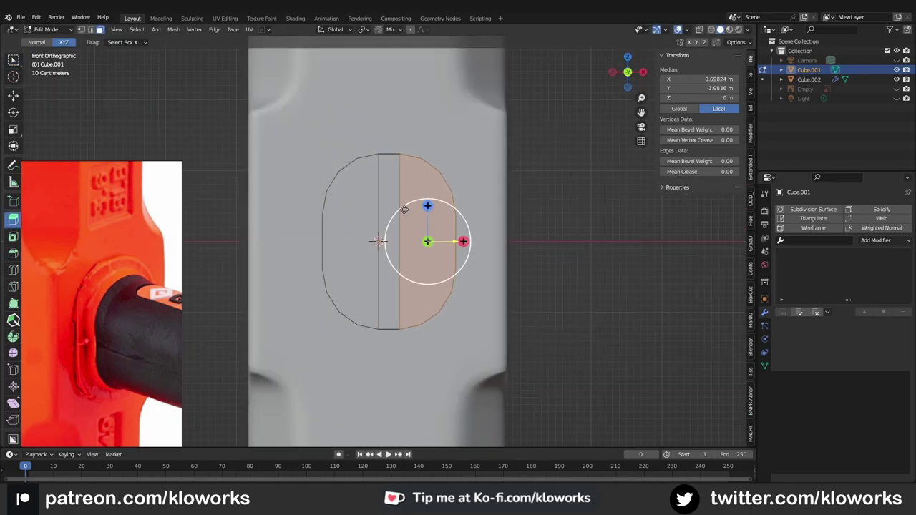
key("Tab")
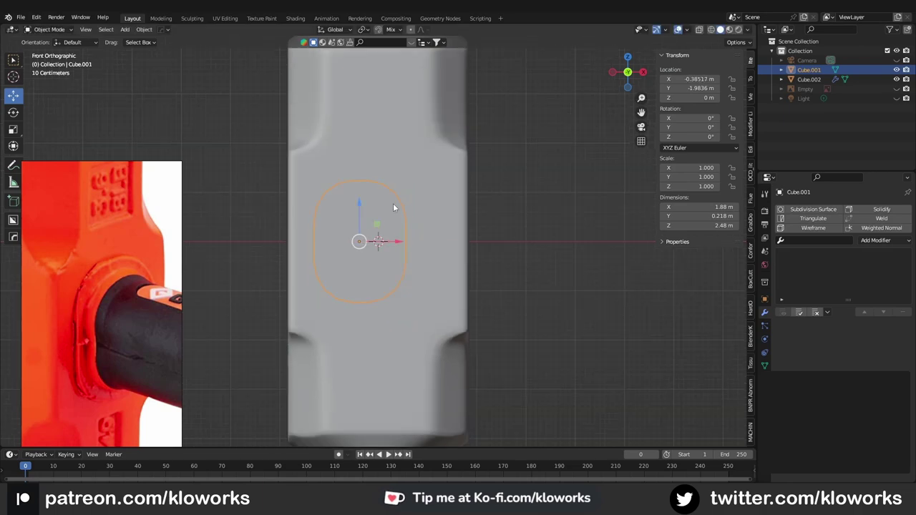
With single-element snapping, center the plate at X 0 and seat it at Y -1.9711 m.
middle_click_drag(444, 257, 401, 225)
left_click(395, 29)
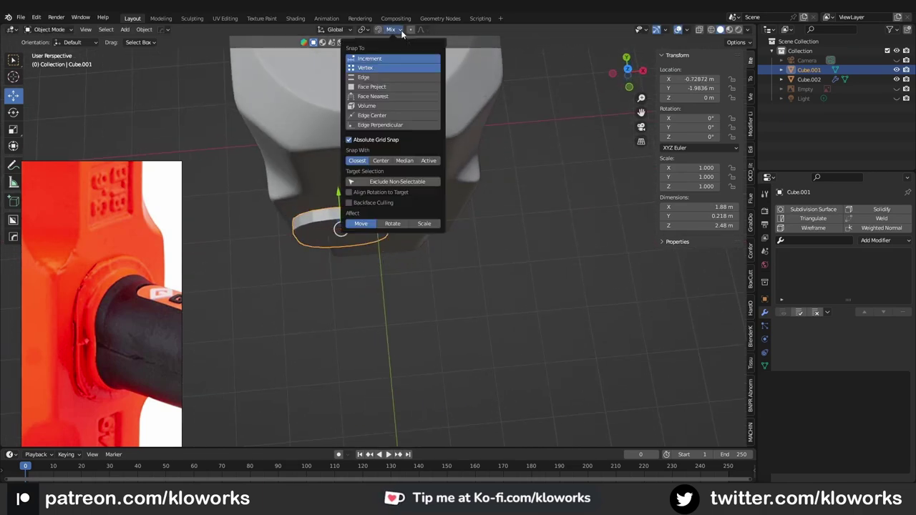
left_click(389, 62)
mouse_move(397, 293)
middle_mouse_down()
mouse_move(343, 236)
mouse_move(360, 267)
mouse_move(491, 261)
mouse_move(465, 240)
mouse_move(427, 238)
mouse_move(471, 292)
mouse_move(417, 229)
mouse_move(460, 265)
middle_mouse_up()
left_click(334, 230)
left_click(468, 227)
Widen the plate along the X axis.
key("s")
key("x")
left_click(440, 245)
scroll(127, 333, "down", 2)
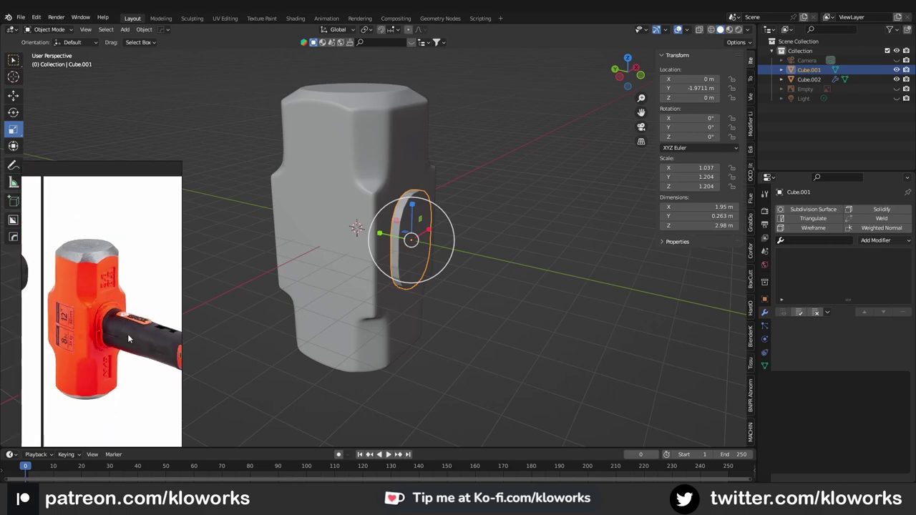
mouse_move(282, 259)
middle_mouse_down()
mouse_move(323, 249)
mouse_move(366, 329)
middle_mouse_up()
left_click(460, 341)
Enlarge the plate further and scale its height on Z to about 2.26 × 3.34 m.
left_click(392, 307)
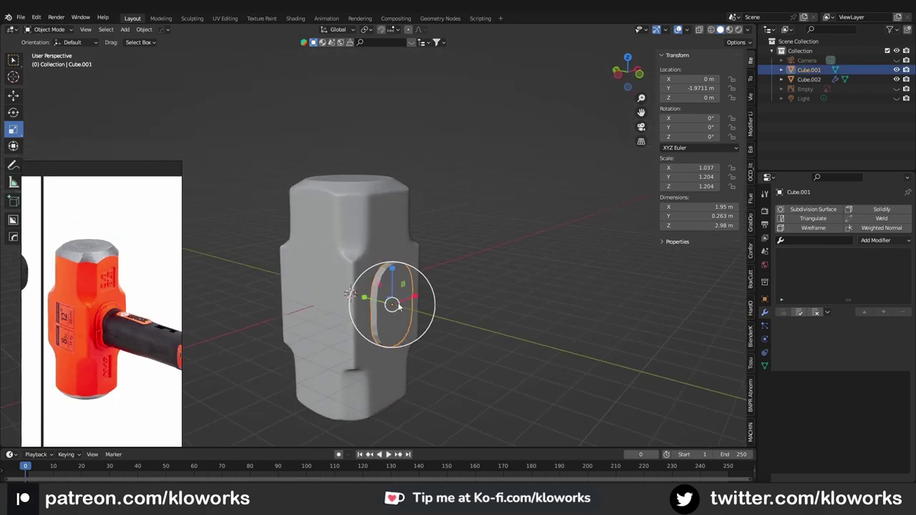
mouse_move(425, 306)
middle_mouse_down()
mouse_move(423, 295)
mouse_move(444, 322)
mouse_move(415, 306)
middle_mouse_up()
key("s")
left_click(433, 318)
key("s")
key("z")
left_click(426, 309)
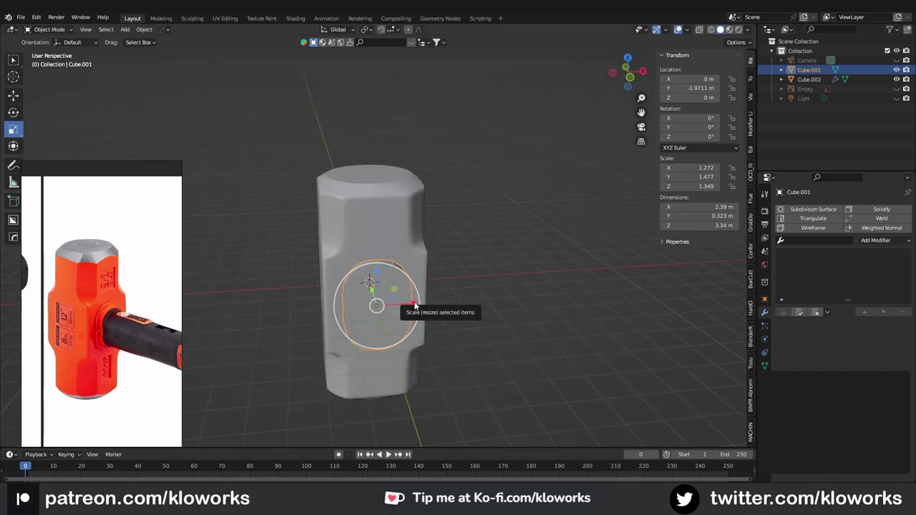
left_click(489, 300)
mouse_move(489, 300)
middle_mouse_down()
mouse_move(443, 293)
mouse_move(428, 322)
mouse_move(415, 326)
mouse_move(351, 279)
mouse_move(392, 303)
mouse_move(392, 315)
mouse_move(316, 324)
middle_mouse_up()
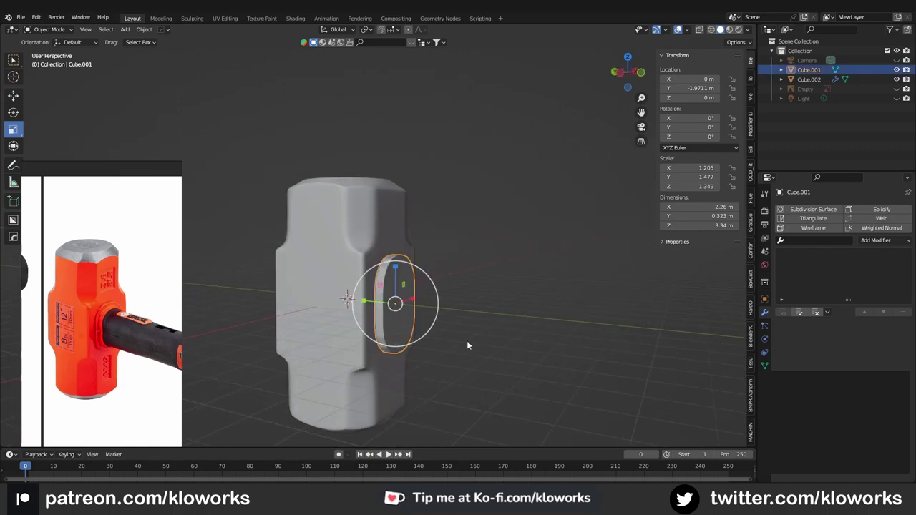
Select the hammer head's top vertices and lower that section slightly.
left_click(337, 287)
key("Tab")
left_click_drag(266, 163, 521, 270)
middle_click_drag(520, 270, 401, 215)
scroll(375, 162, "up", 2)
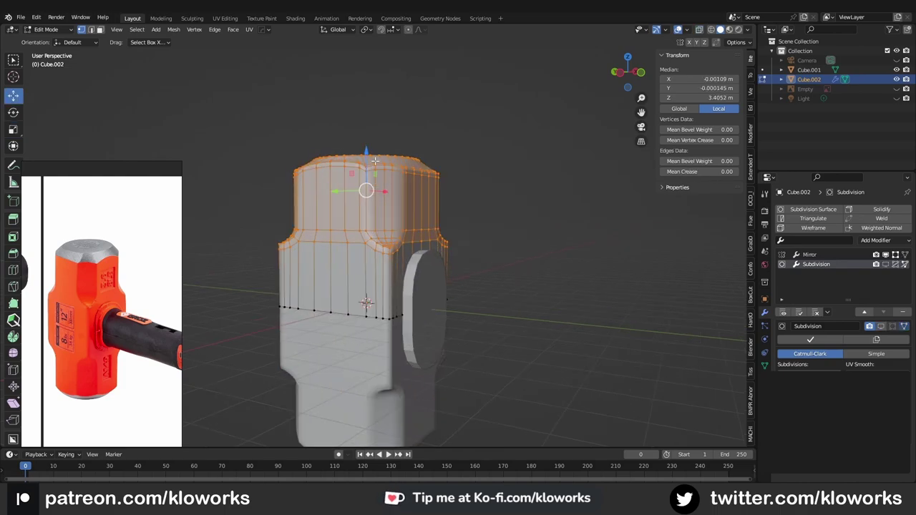
left_click_drag(365, 153, 365, 186)
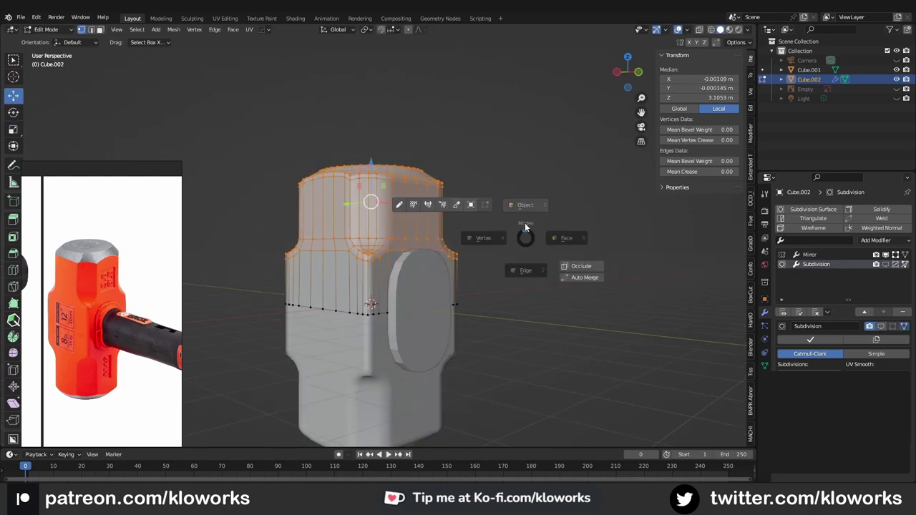
key("Tab")
In the oval plate's mesh, move the selected face along the X axis.
key("KP_1")
left_click(392, 338)
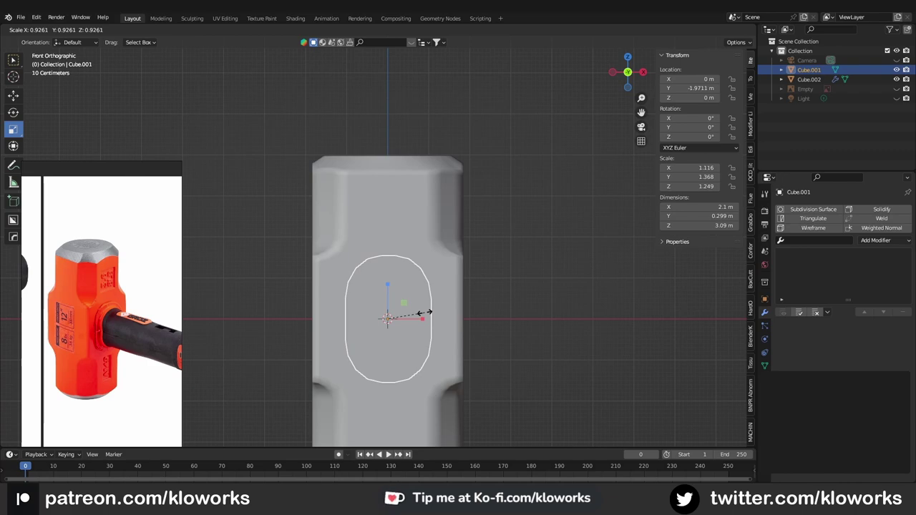
mouse_move(484, 298)
middle_mouse_down()
mouse_move(435, 323)
mouse_move(411, 290)
middle_mouse_up()
scroll(122, 369, "up", 2)
scroll(107, 301, "up", 3)
scroll(429, 301, "up", 2)
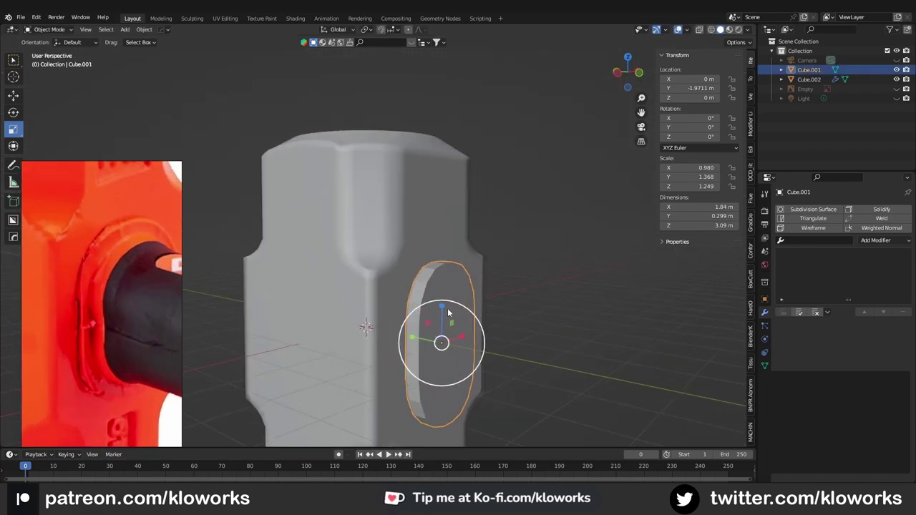
key("Tab")
scroll(399, 230, "up", 2)
middle_click_drag(400, 231, 352, 235)
key("g")
key("x")
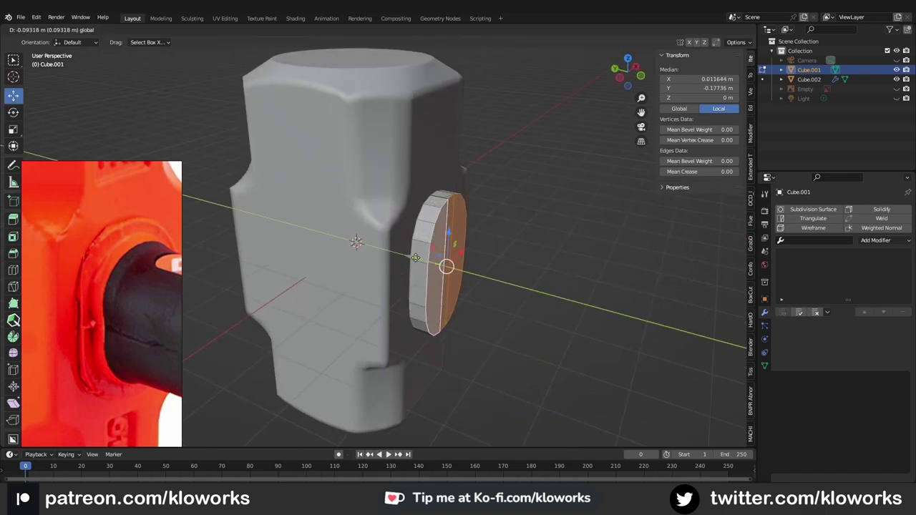
left_click(352, 236)
Isolate the oval collar plate in Local View and select all its vertices.
middle_click_drag(403, 211, 451, 250)
scroll(451, 250, "up", 3)
scroll(451, 250, "down", 3)
left_click(425, 270)
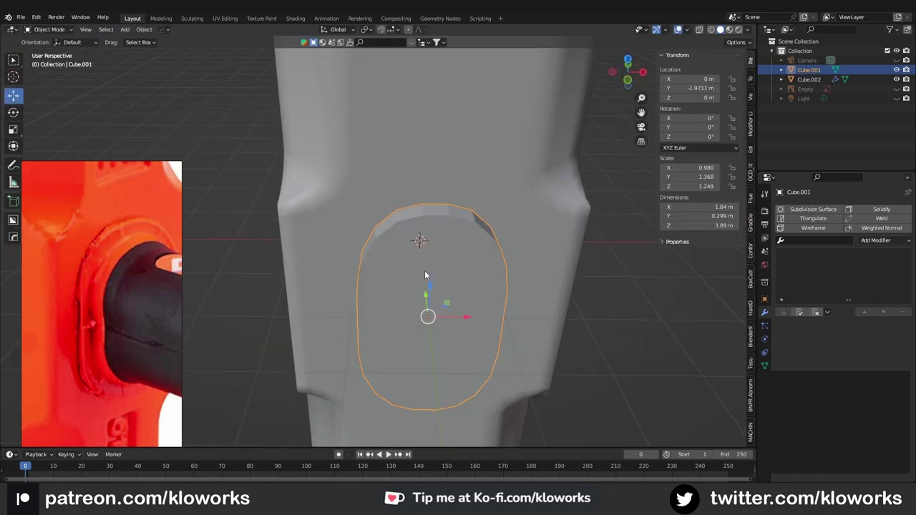
key("KP_Divide")
mouse_move(529, 266)
middle_mouse_down()
mouse_move(386, 214)
mouse_move(279, 143)
middle_mouse_up()
key("alt+a")
key("1")
key("a")
scroll(399, 213, "up", 4)
key("m")
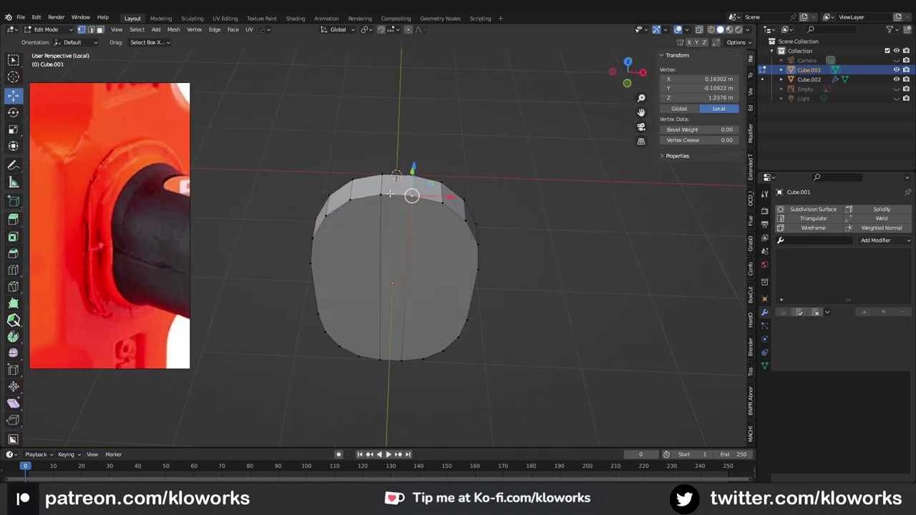
Flatten the collar plate's top and bottom vertices in front view.
left_click(408, 195)
key("KP_1")
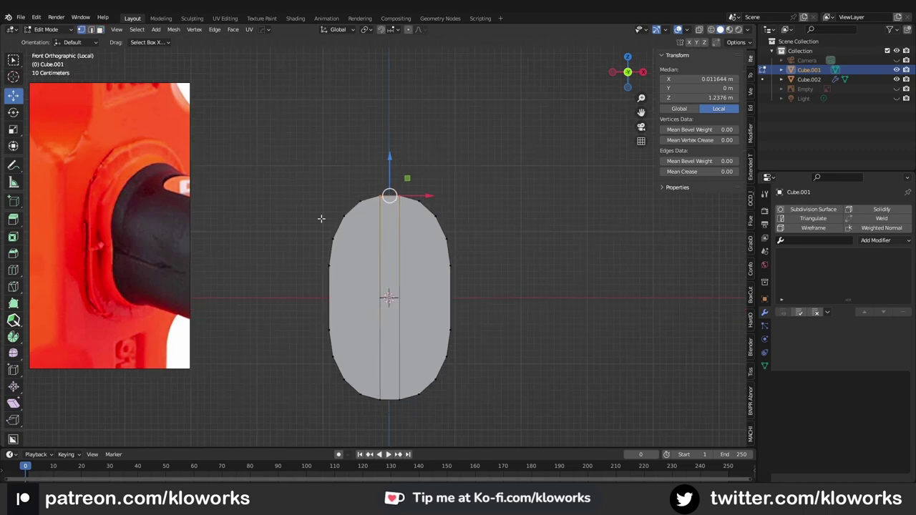
left_click(389, 186)
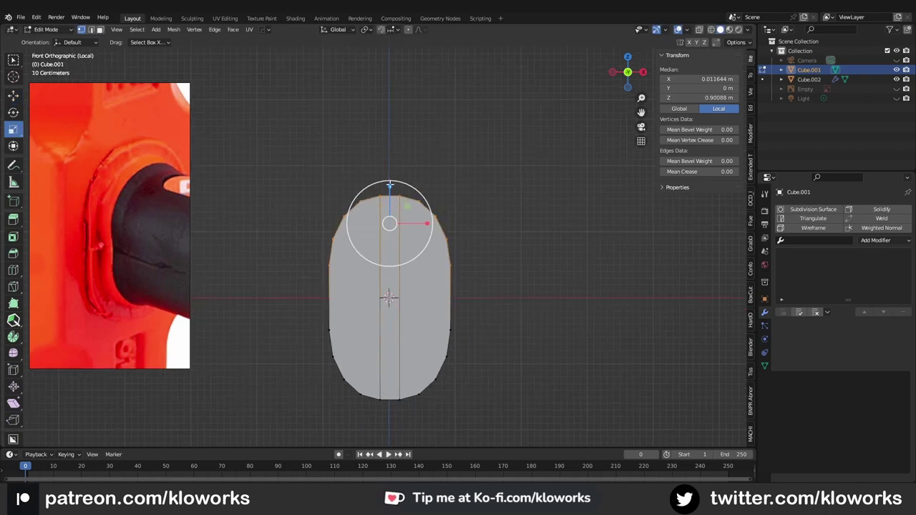
left_click(372, 202)
key("shift+ctrl+m")
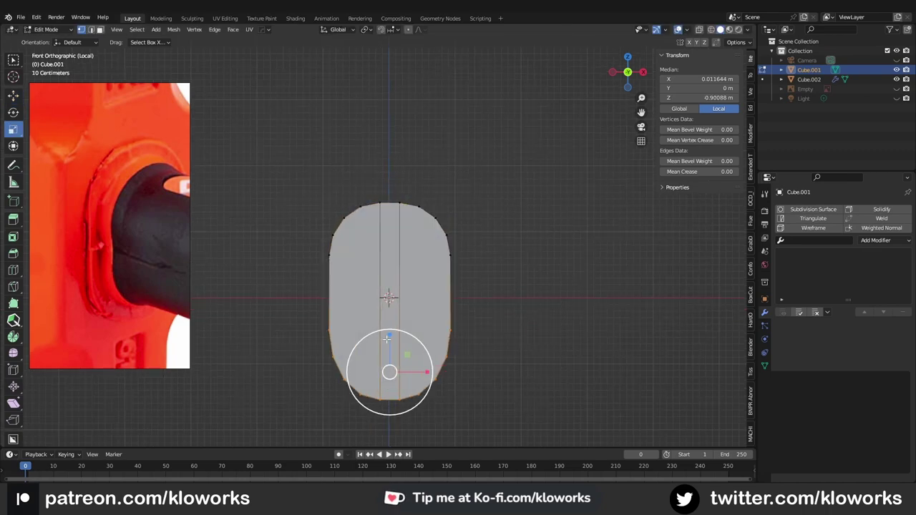
left_click(395, 354)
Inset the plate's face and extrude it outward into a raised centre.
key("alt+a")
middle_click_drag(395, 354, 456, 342)
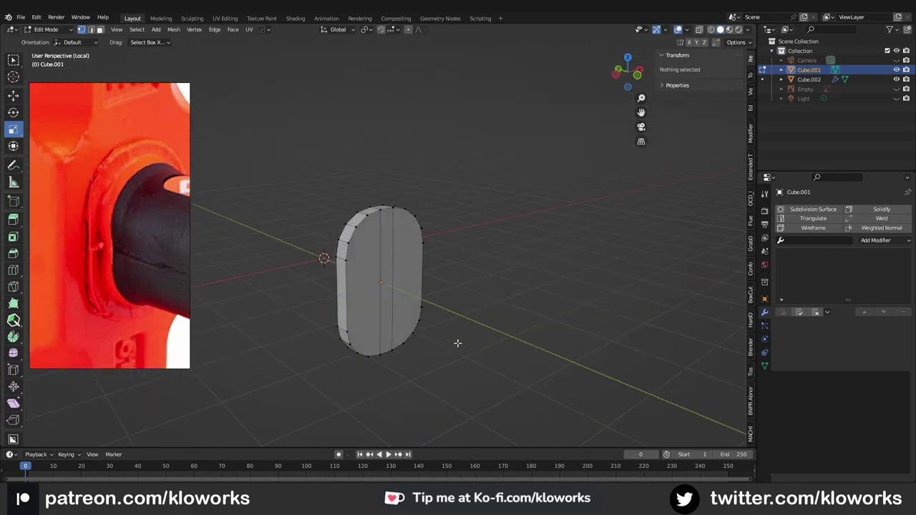
key("KP_1")
key("a")
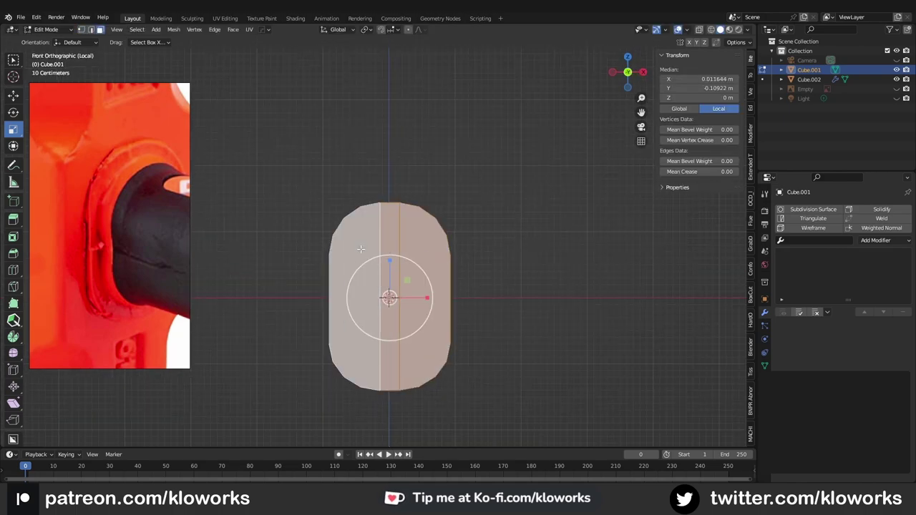
middle_click_drag(419, 269, 399, 262)
key("i")
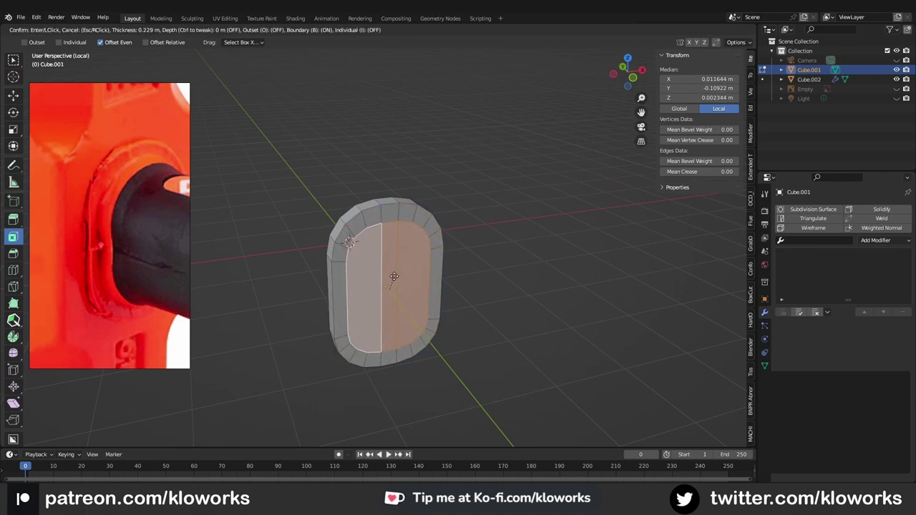
left_click(393, 276)
middle_click_drag(394, 276, 358, 294)
key("e")
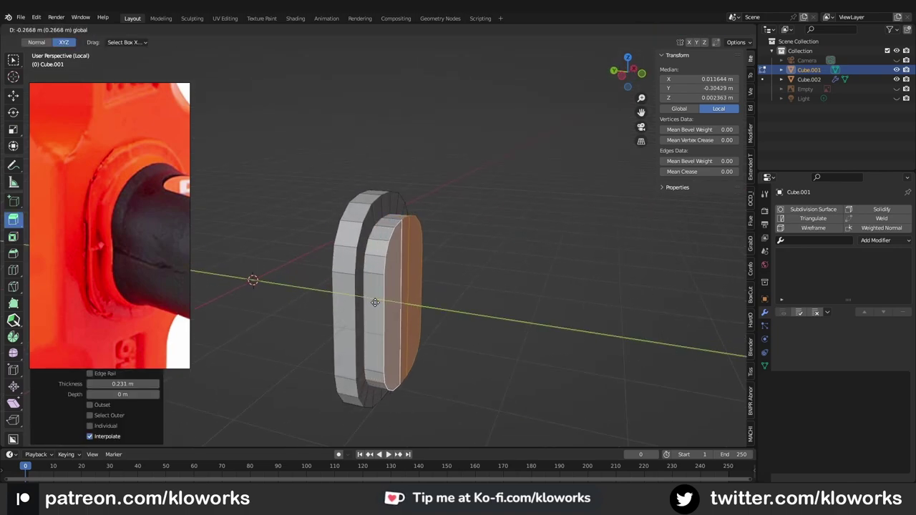
left_click(374, 304)
Return to Object Mode and move the plate along Y against the hammer head.
middle_click_drag(374, 304, 389, 266)
key("Tab")
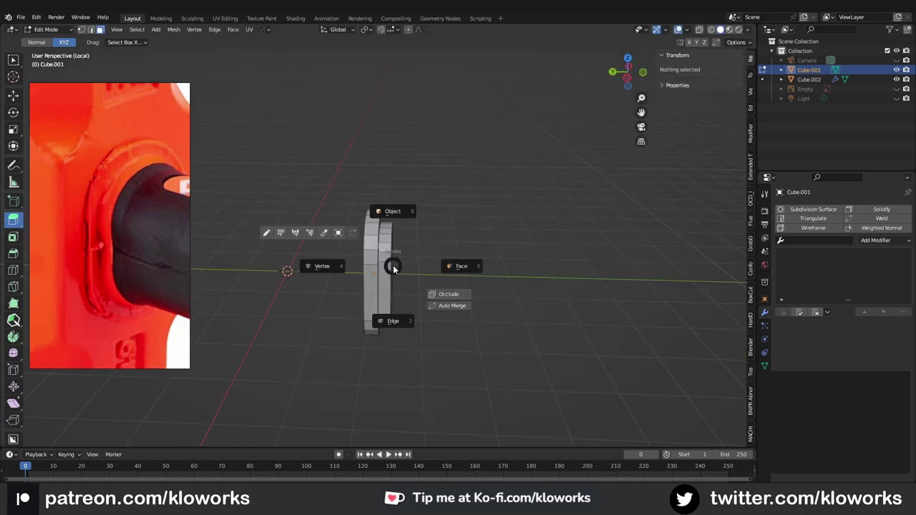
left_click(415, 213)
scroll(415, 212, "down", 5)
middle_click_drag(415, 212, 412, 254)
key("g")
key("y")
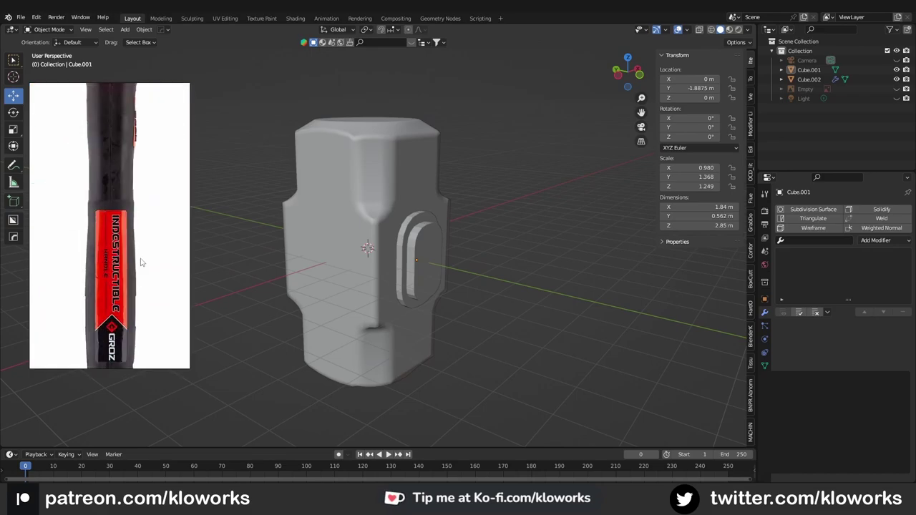
Enlarge the hammer reference image and hide the head pieces.
key("KP_1")
scroll(460, 233, "down", 3)
left_click(897, 88)
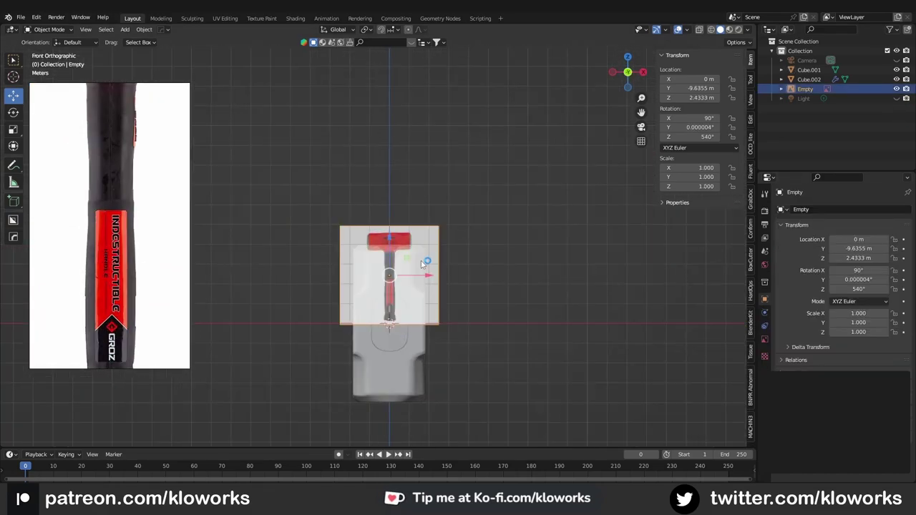
key("s")
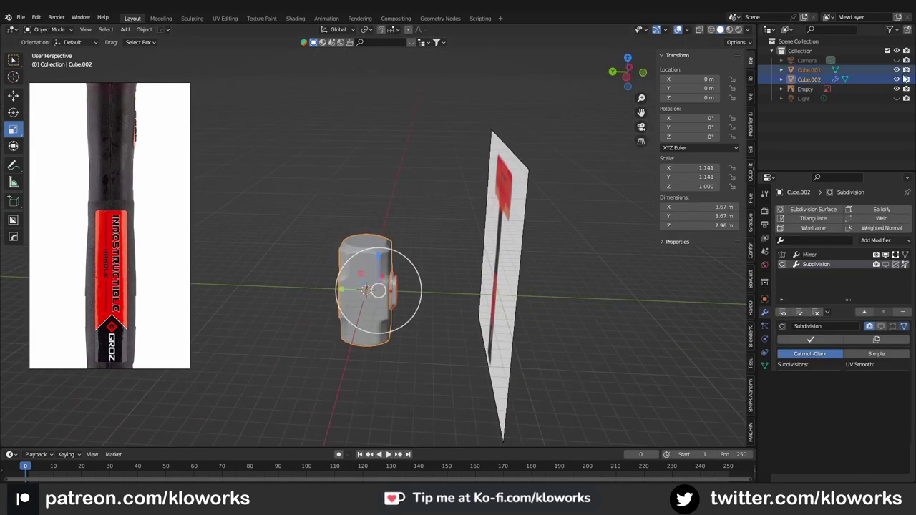
key("h")
key("KP_1")
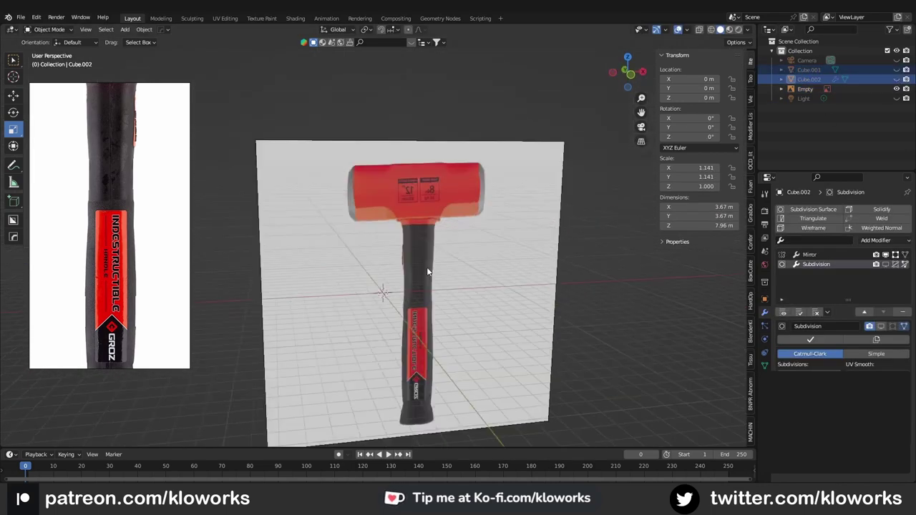
scroll(431, 301, "down", 2)
Add a new cube for the handle and reposition the reference image.
key("shift+a")
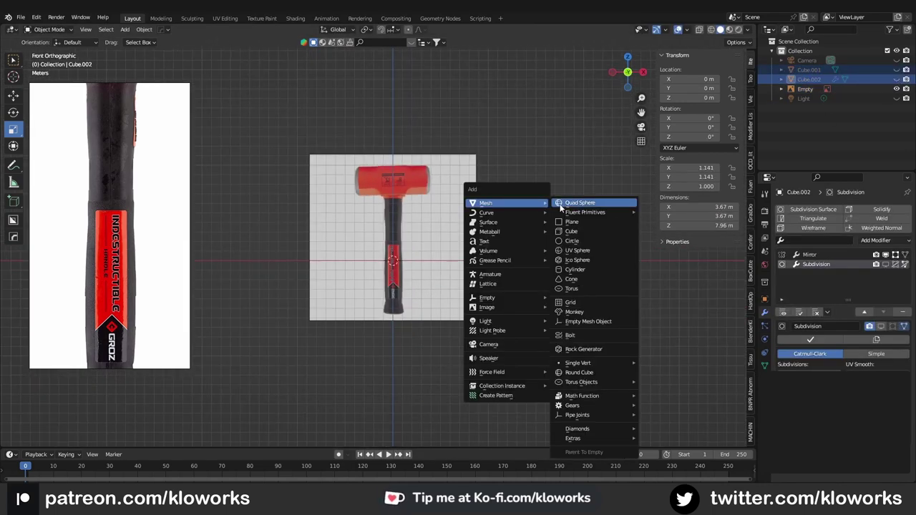
left_click(580, 232)
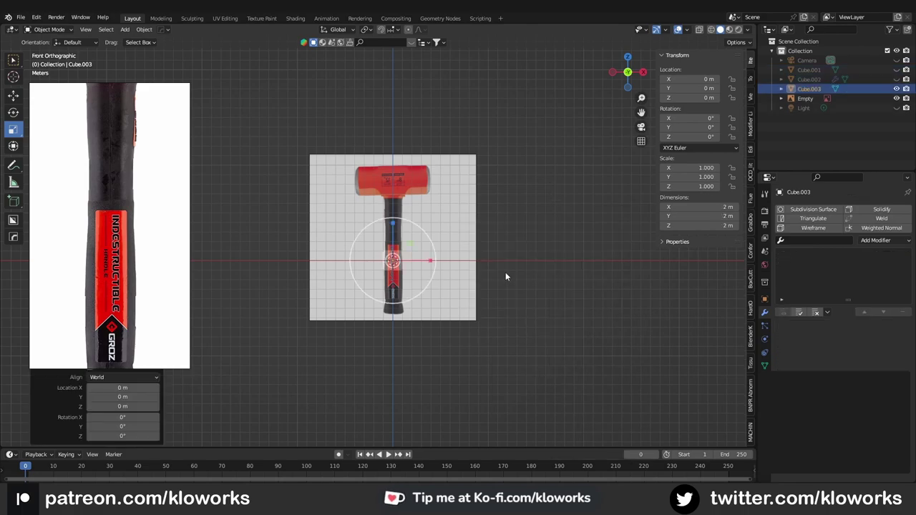
scroll(505, 274, "up", 3)
middle_click_drag(505, 274, 503, 322)
key("g")
key("Escape")
key("KP_1")
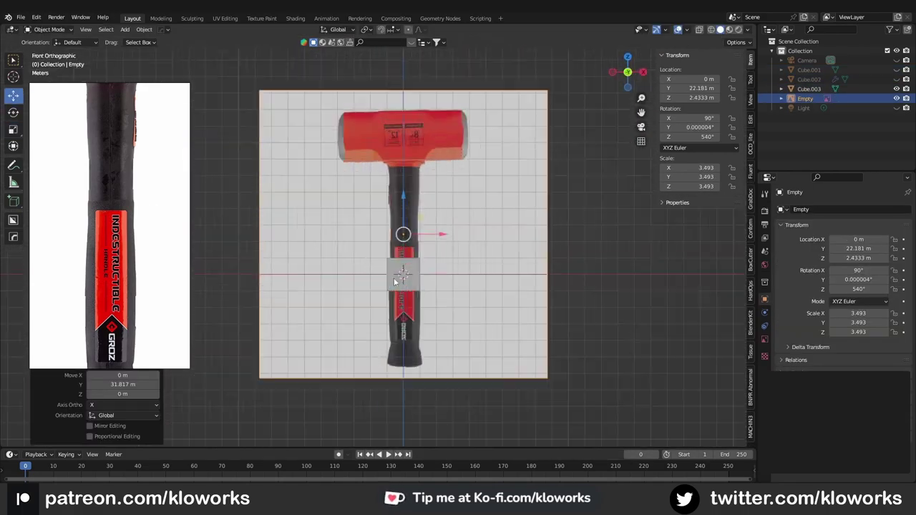
scroll(428, 297, "up", 2)
Stretch the cube's bottom down to Z −5.6479 m and enable X-ray over the reference.
left_click(427, 297)
key("Tab")
scroll(391, 199, "up", 2)
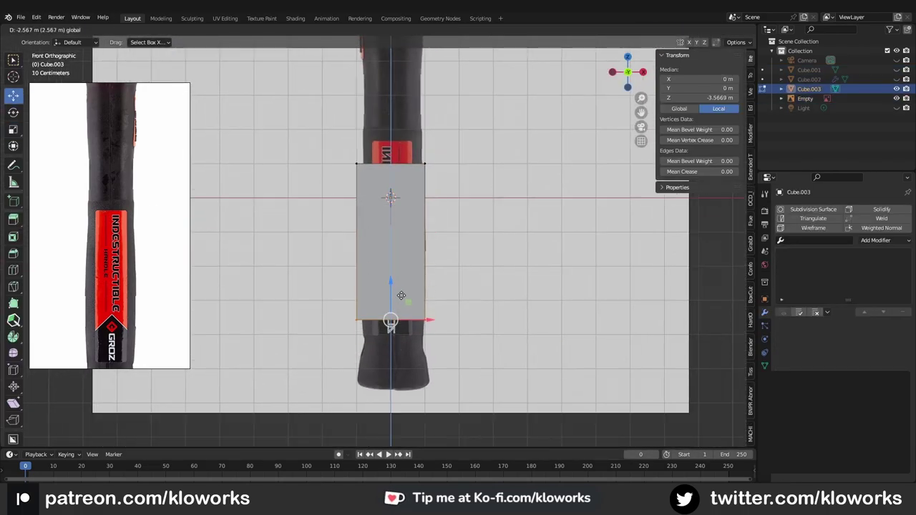
left_click(401, 296)
scroll(428, 271, "up", 2)
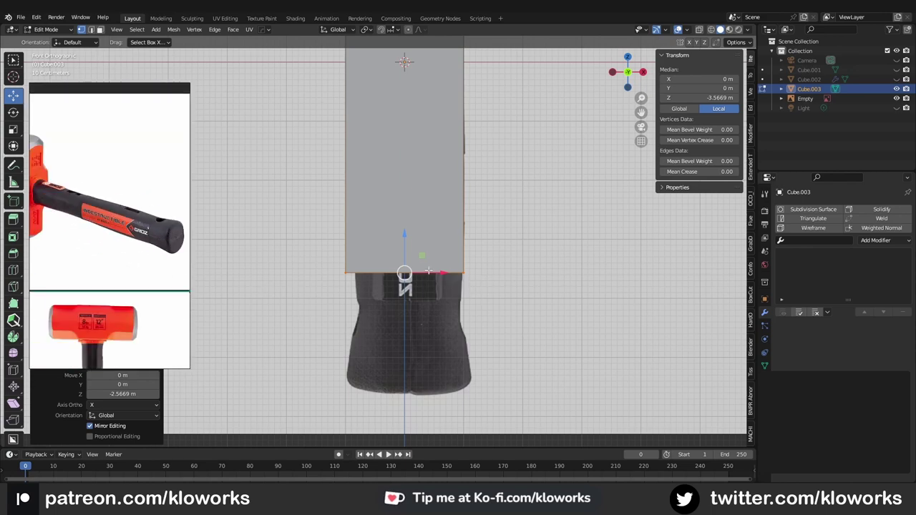
middle_click_drag(428, 271, 440, 308, "shift")
scroll(431, 259, "down", 2)
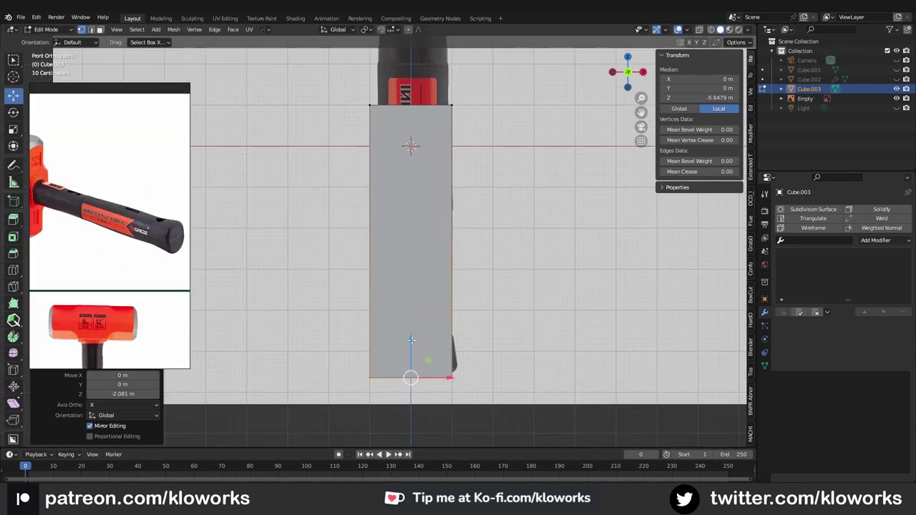
key("alt+z")
key("alt+z")
key("z")
left_click(395, 289)
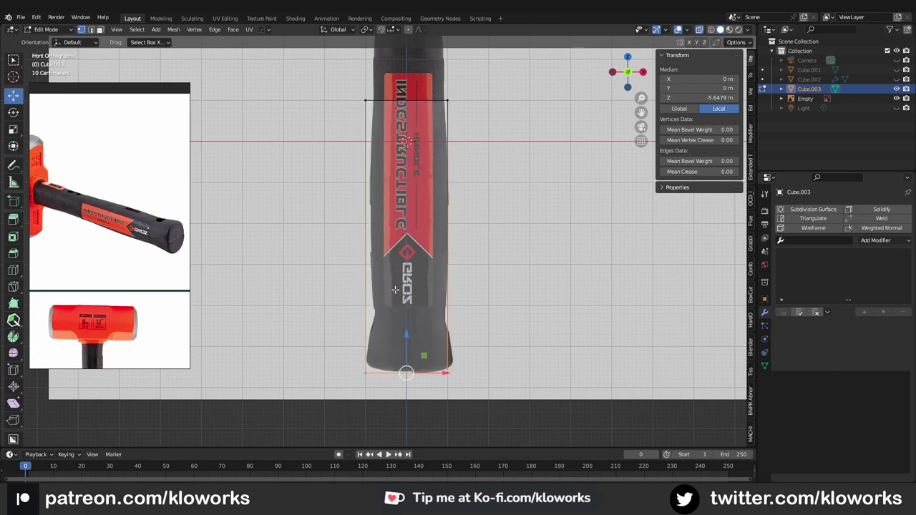
Add edge loops across the handle.
left_click(422, 413)
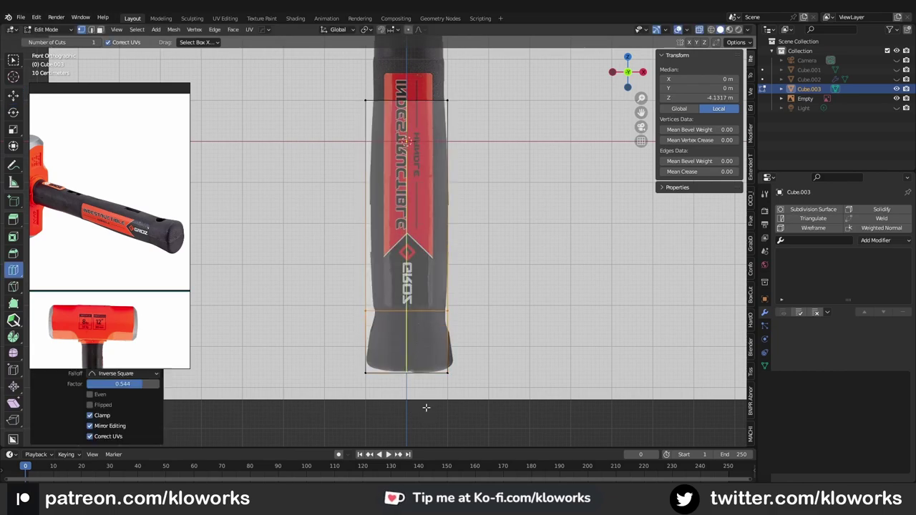
scroll(392, 304, "up", 2)
middle_click_drag(466, 251, 446, 368, "shift")
key("g")
key("g")
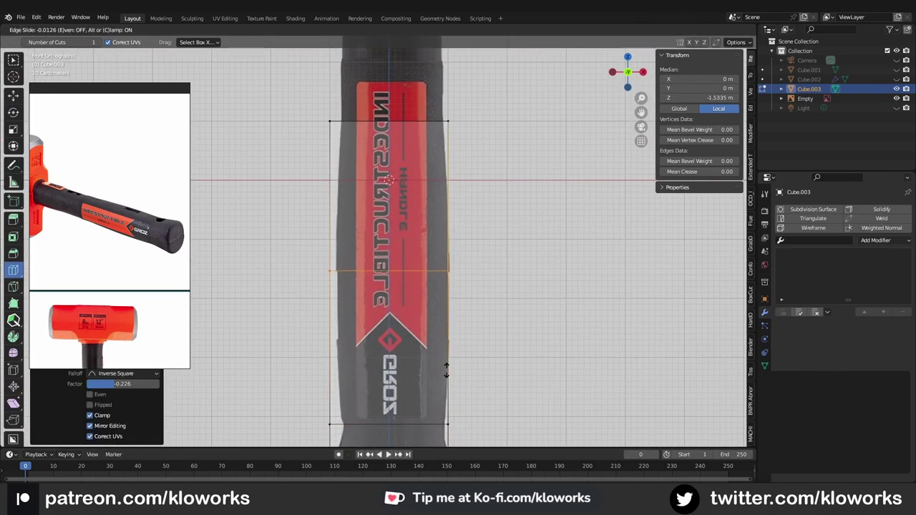
scroll(471, 285, "down", 3)
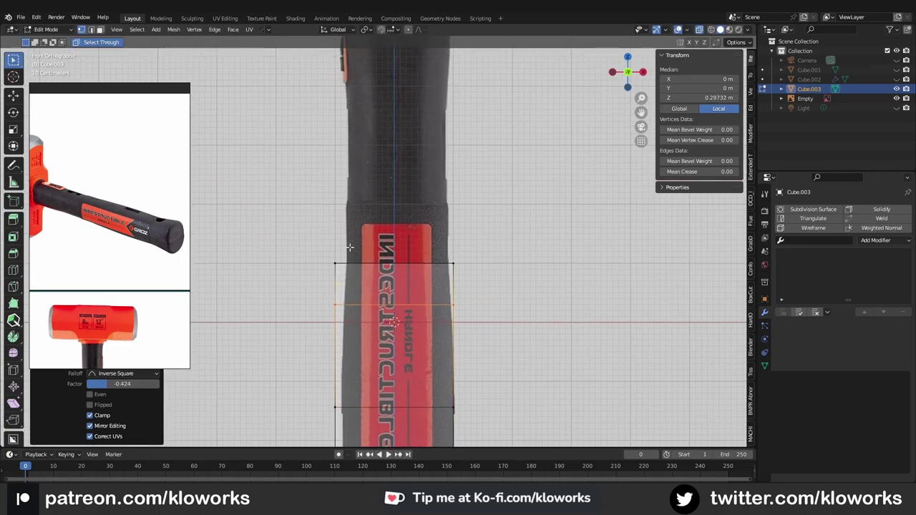
Move the handle's top vertices up along Z to reach the head.
key("g")
key("z")
left_click(426, 96)
scroll(384, 182, "up", 2)
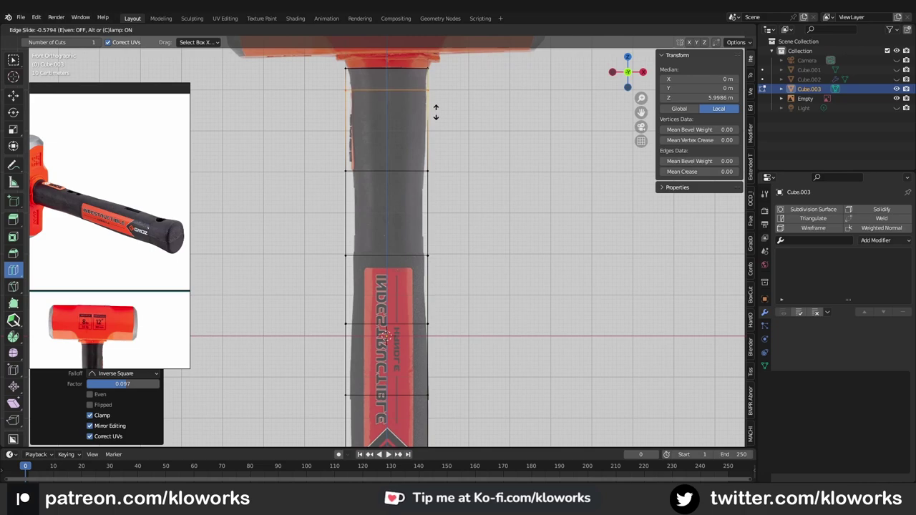
left_click(386, 335)
Scale the bottom edge loops outward to flare the handle's butt end.
middle_click_drag(387, 430, 349, 256, "shift")
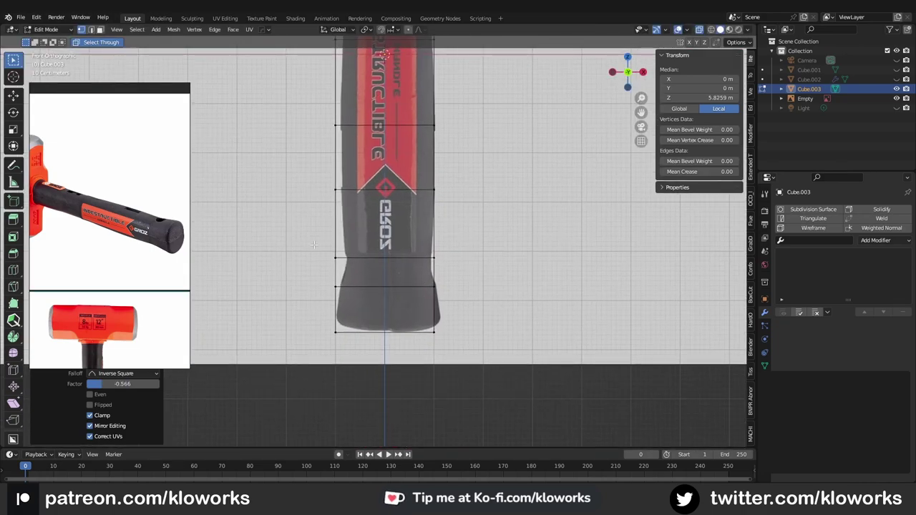
left_click_drag(461, 273, 461, 272)
scroll(443, 306, "up", 2)
key("shift+space")
key("s")
left_click(429, 306)
left_click(481, 358, "alt")
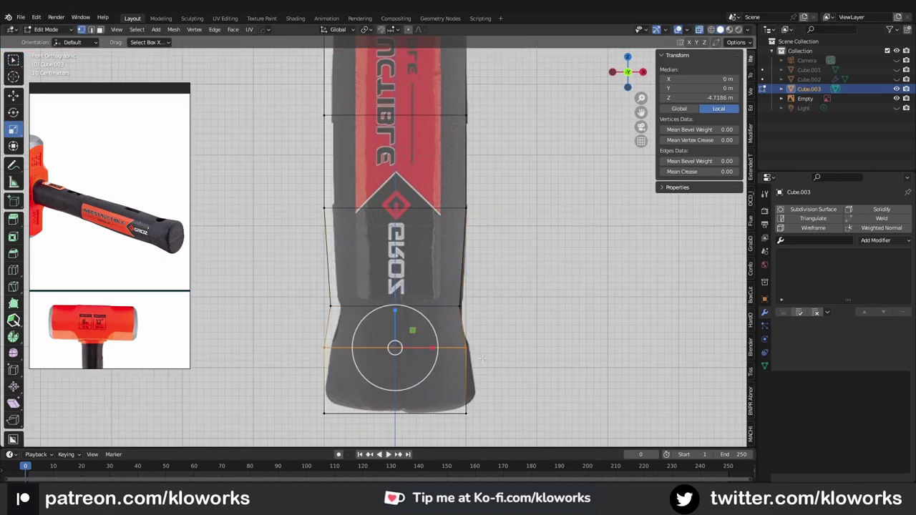
left_click(439, 344)
scroll(449, 268, "down", 2)
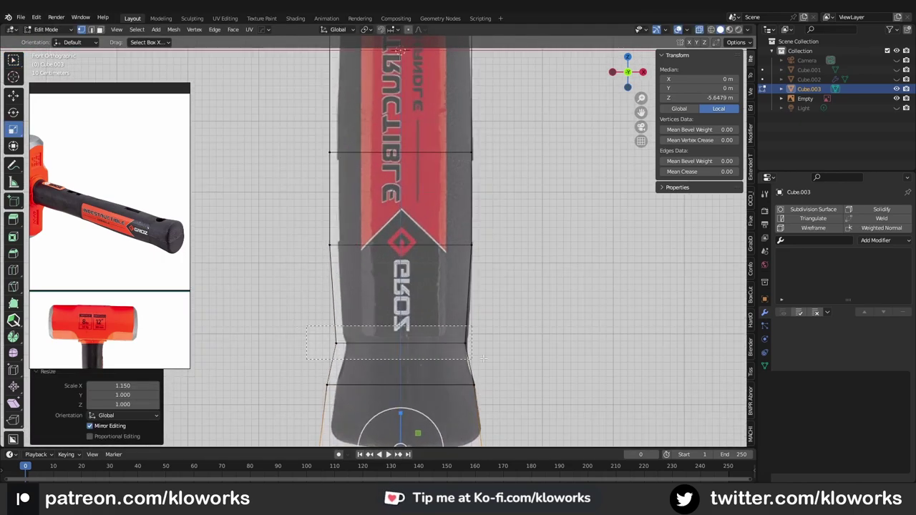
scroll(449, 268, "down", 3)
In Object Mode, isolate the reference image and nudge it sideways.
key("Tab")
left_click(503, 229)
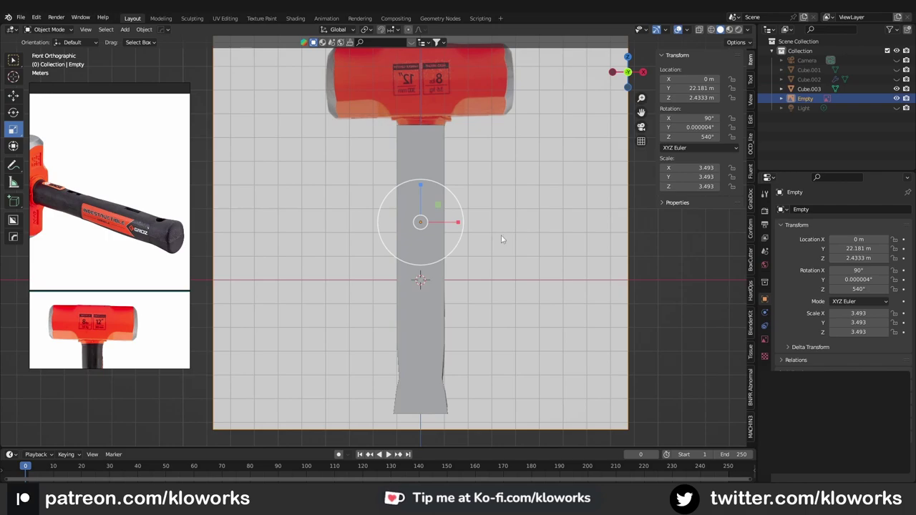
key("KP_Divide")
key("KP_1")
scroll(460, 313, "up", 3)
key("shift+space")
key("g")
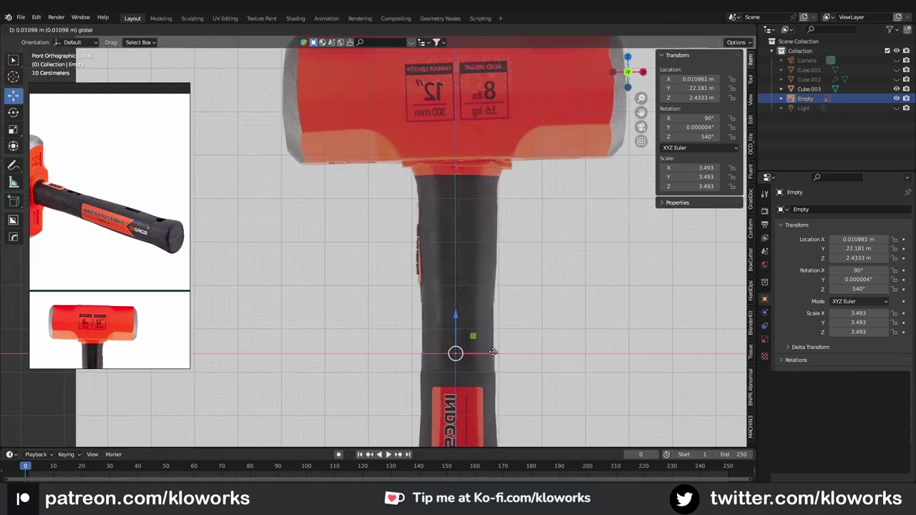
left_click(492, 352)
scroll(492, 352, "down", 2)
key("KP_Divide")
Select the handle, enter Edit Mode and turn X-ray back on.
left_click(406, 305)
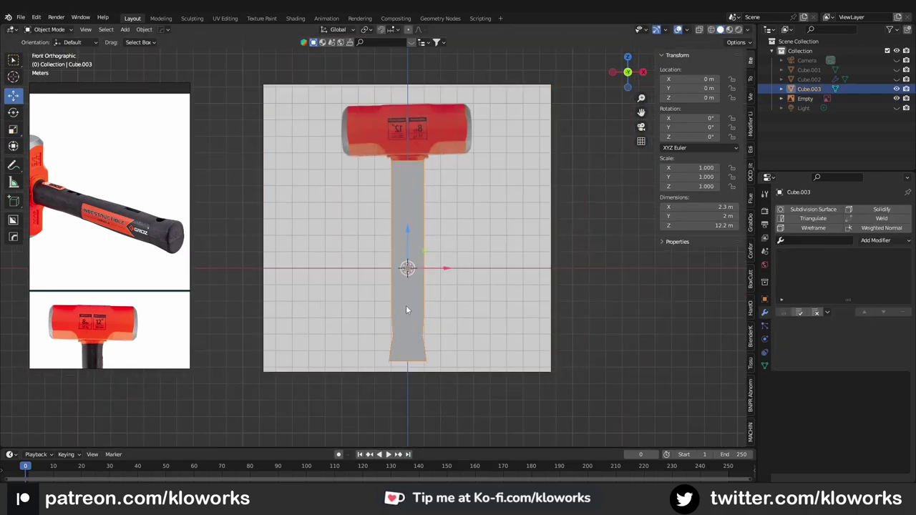
key("Tab")
scroll(439, 375, "up", 2)
scroll(439, 375, "up", 1)
key("alt+z")
scroll(440, 372, "up", 3)
Move the handle's side vertices along X to narrow it to the reference.
scroll(443, 358, "up", 1)
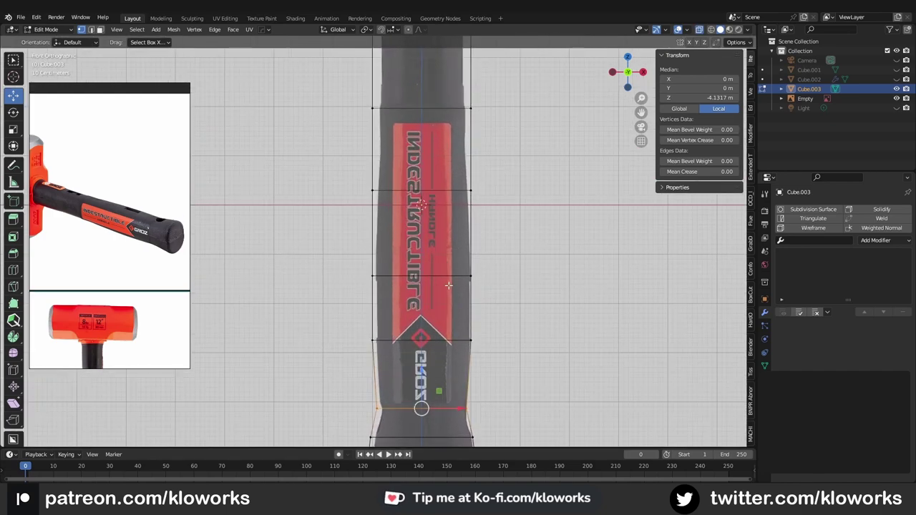
scroll(457, 332, "up", 1)
middle_click_drag(456, 331, 402, 444, "shift")
left_click_drag(299, 301, 421, 318)
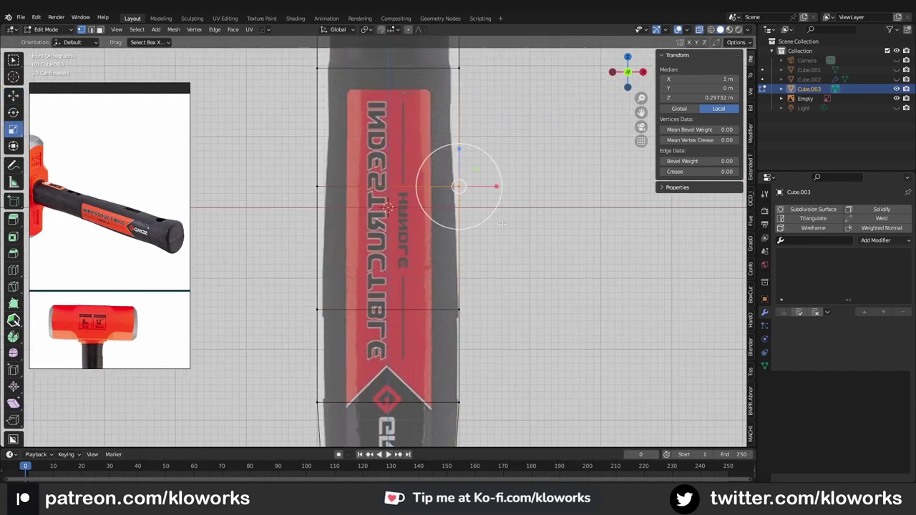
key("shift+space")
key("g")
left_click_drag(498, 186, 481, 186)
mouse_move(440, 53)
middle_mouse_down("shift")
mouse_move(430, 214)
mouse_move(489, 395)
middle_mouse_up("shift")
left_click(472, 231)
Widen the edge loop just under the head.
left_click(486, 251, "alt")
scroll(458, 251, "up", 2)
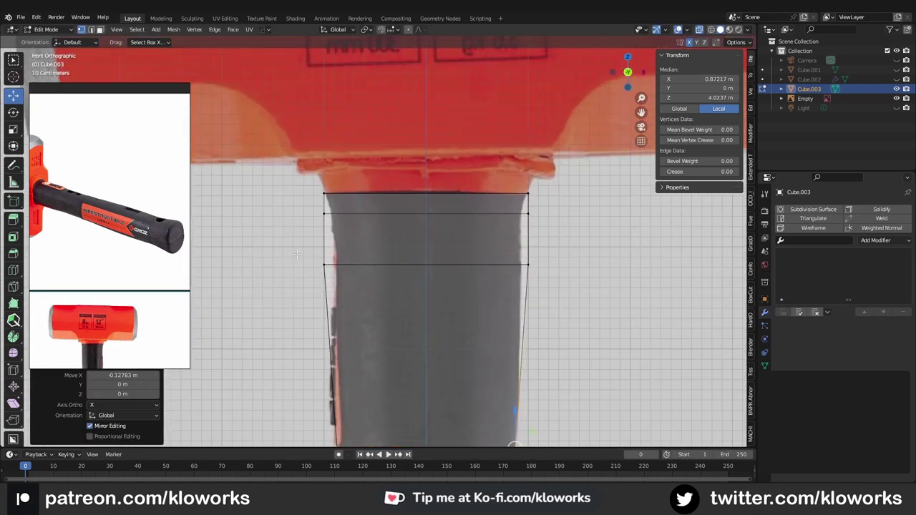
mouse_move(526, 250)
left_mouse_down()
mouse_move(556, 293)
mouse_move(571, 270)
left_mouse_up()
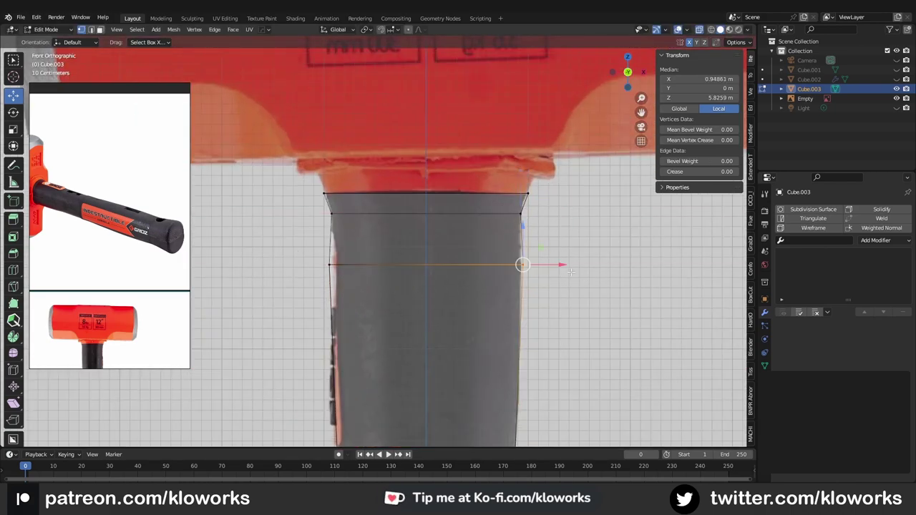
left_click(553, 264)
scroll(553, 264, "down", 3)
middle_click_drag(501, 369, 493, 262, "shift")
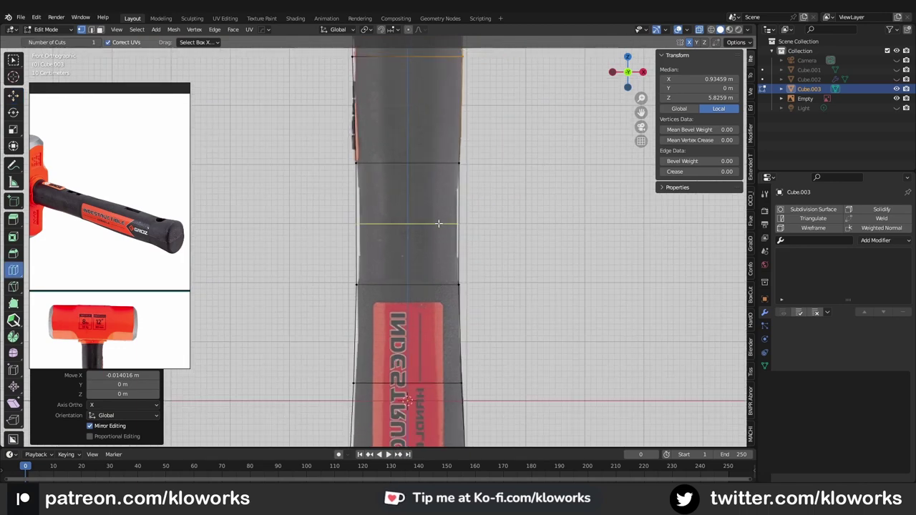
scroll(438, 223, "up", 2)
Cut a new edge loop in the upper handle and widen it to the reference.
left_click(511, 208)
left_click_drag(511, 208, 505, 209)
middle_click_drag(504, 54, 471, 229, "shift")
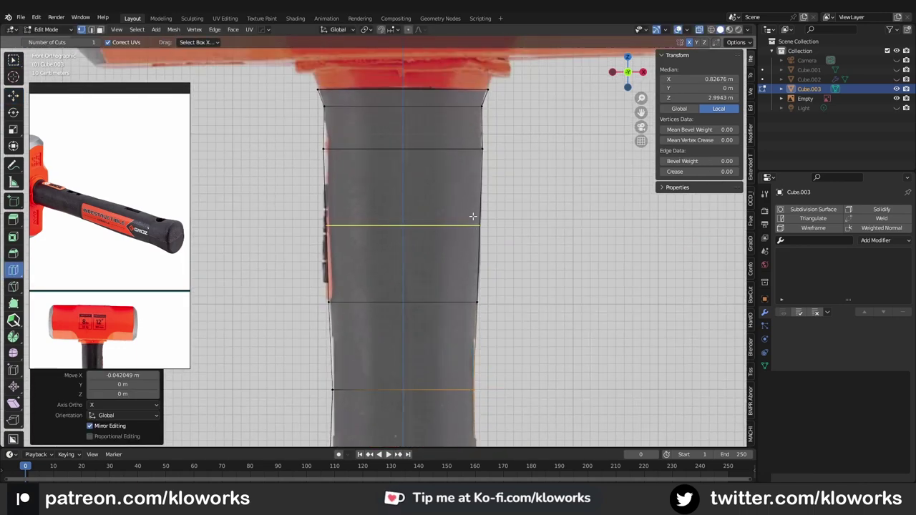
left_click(472, 216)
key("shift+space")
key("g")
left_click_drag(504, 225, 505, 226)
Move the loops around the red label's chevron vertically to match the reference.
middle_click_drag(465, 343, 429, 214, "shift")
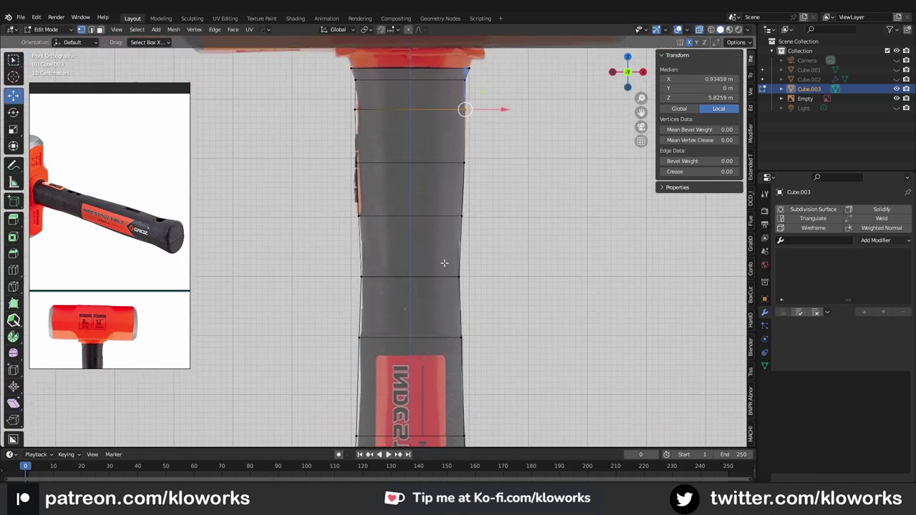
scroll(427, 271, "up", 1)
middle_click_drag(427, 271, 491, 228, "shift")
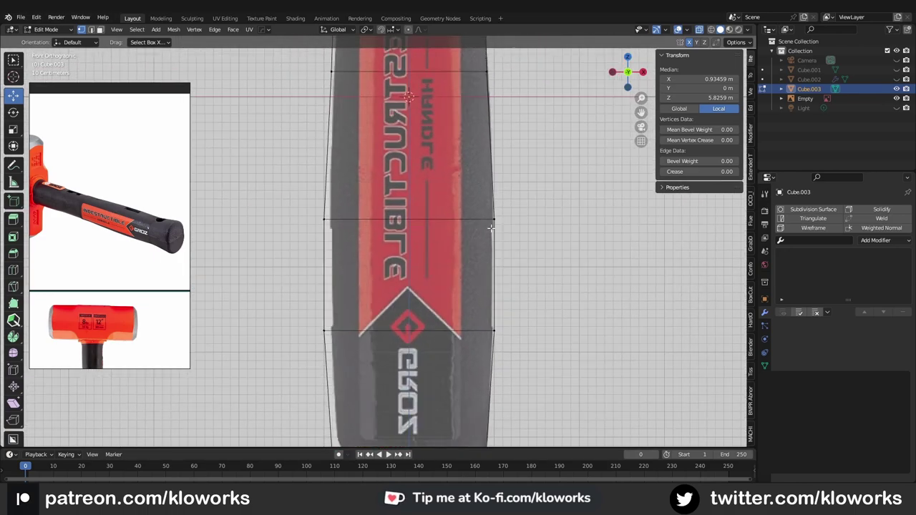
scroll(128, 228, "up", 5)
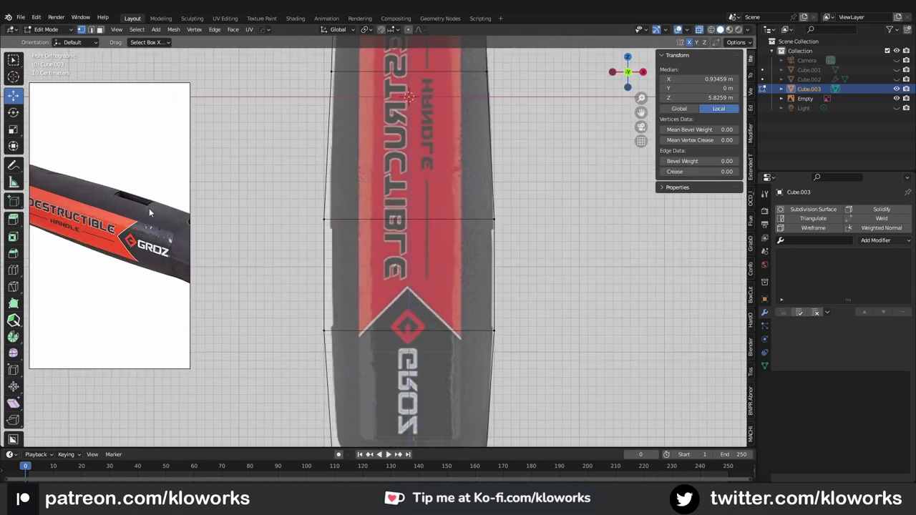
left_click(429, 218, "alt")
scroll(430, 218, "up", 2)
left_click_drag(440, 186, 439, 207)
middle_click_drag(429, 286, 429, 236, "shift")
left_click_drag(260, 267, 570, 321)
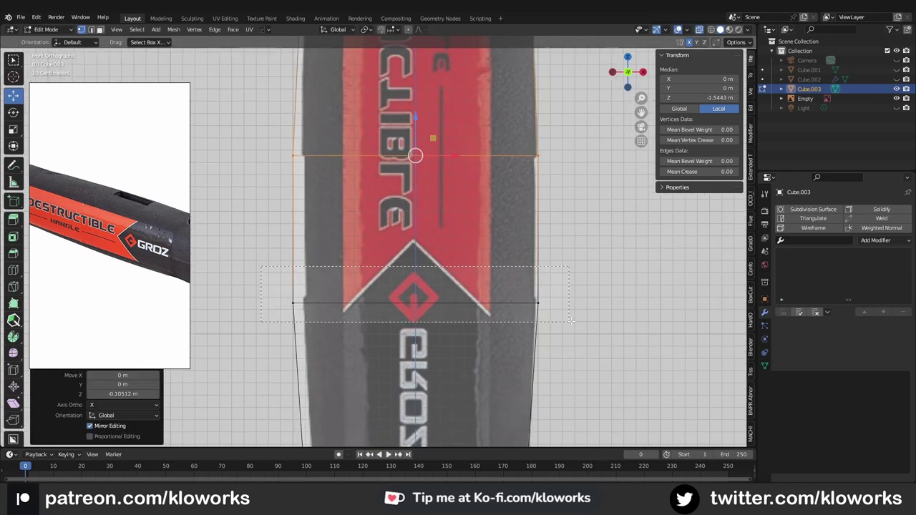
key("g")
key("z")
left_click(429, 301)
scroll(429, 286, "down", 3)
Cut an edge loop near the butt end and flare the lower end outward.
middle_click_drag(429, 286, 429, 179, "shift")
scroll(459, 226, "up", 2)
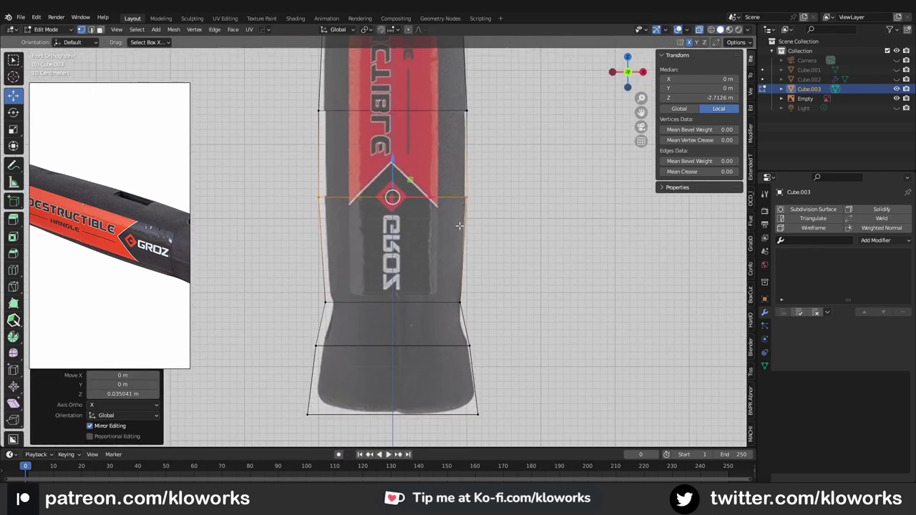
scroll(413, 251, "up", 2)
middle_click_drag(413, 252, 401, 179, "shift")
middle_click_drag(189, 224, 105, 205)
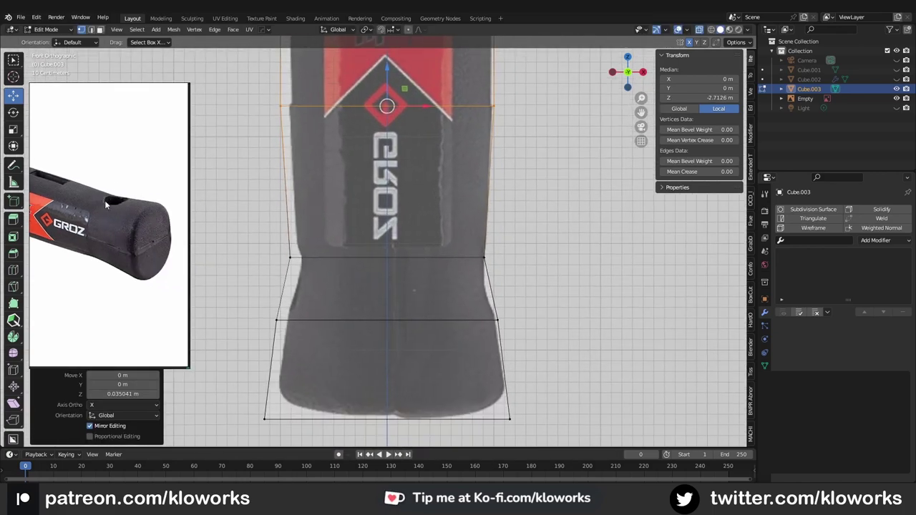
scroll(450, 232, "up", 2)
left_click(484, 256)
scroll(458, 252, "down", 1)
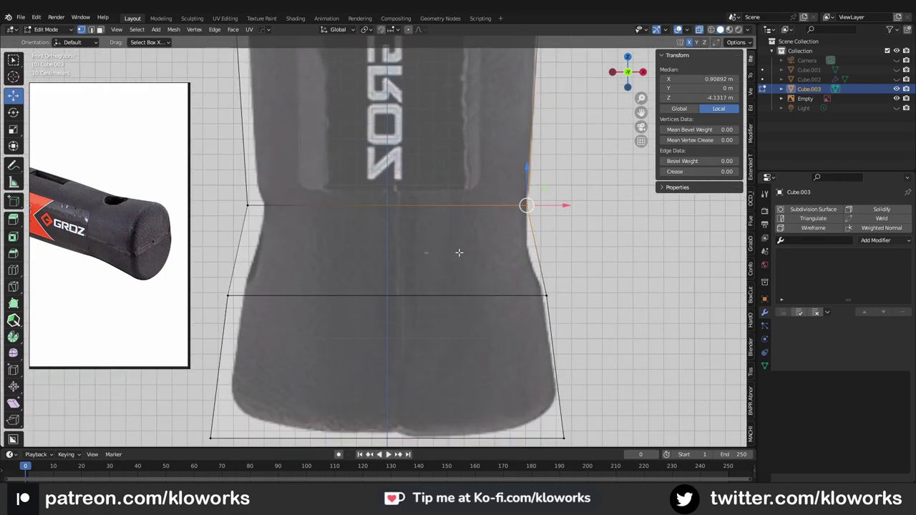
left_click(534, 253)
left_click_drag(558, 249, 535, 250)
left_click(544, 294)
Adjust the new end loop's width and select the bottom edge loop.
mouse_move(546, 294)
left_mouse_down()
mouse_move(542, 259)
mouse_move(556, 252)
left_mouse_up()
left_click(531, 251)
scroll(465, 301, "down", 2)
left_click(417, 289, "alt")
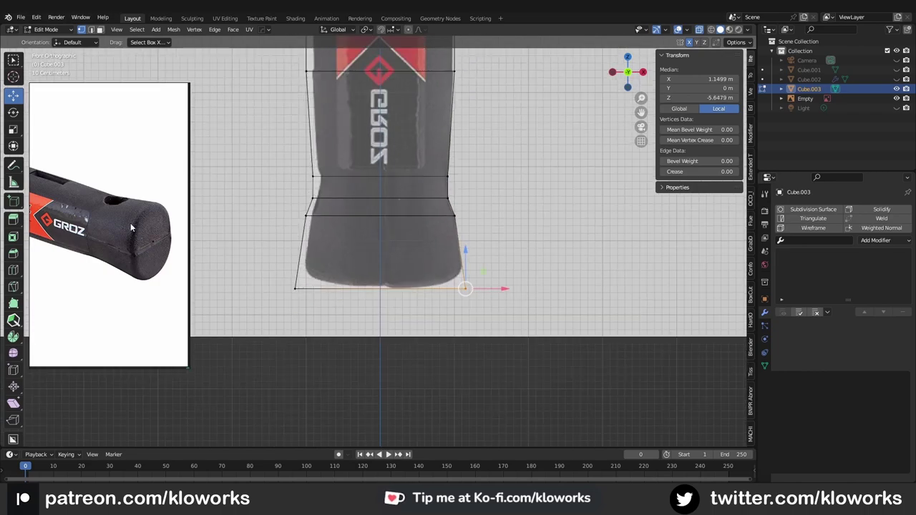
mouse_move(453, 276)
middle_mouse_down("shift")
mouse_move(483, 339)
mouse_move(105, 200)
middle_mouse_up("shift")
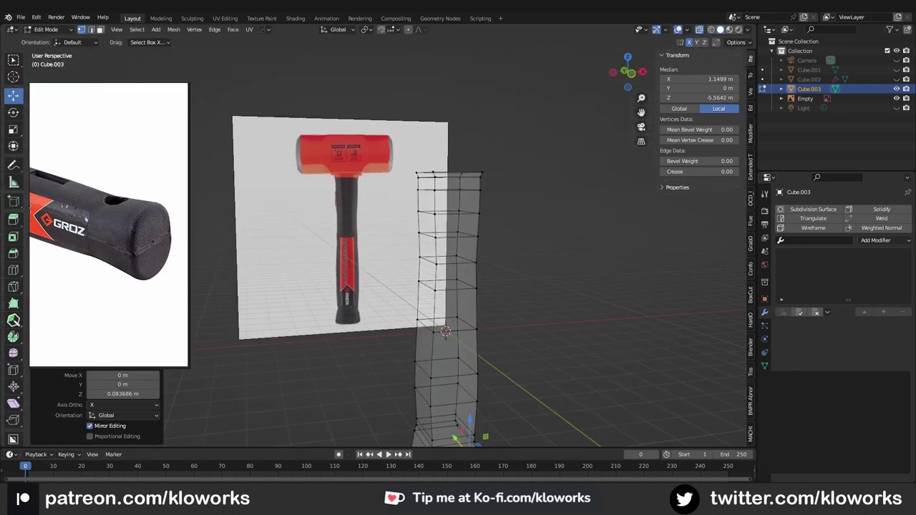
In Object Mode, select the handle and the reference image and apply all transforms.
key("Tab")
scroll(105, 201, "down", 2)
scroll(127, 253, "down", 2)
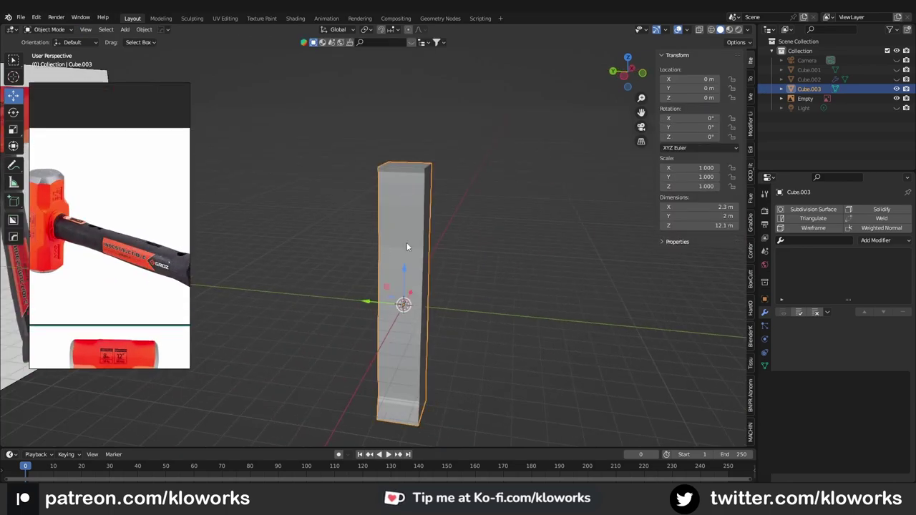
mouse_move(406, 241)
middle_mouse_down()
mouse_move(374, 245)
mouse_move(391, 248)
mouse_move(333, 231)
middle_mouse_up()
left_click(332, 232, "shift")
left_click(441, 268, "shift")
key("KP_7")
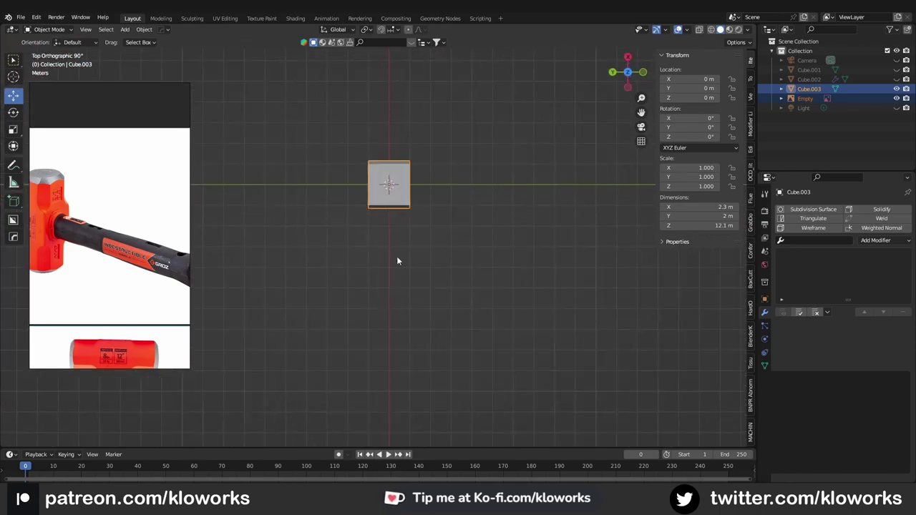
key("shift+space")
key("r")
key("ctrl+a")
left_click(351, 206)
Turn the handle a quarter turn, −90° about Z.
key("ctrl+z")
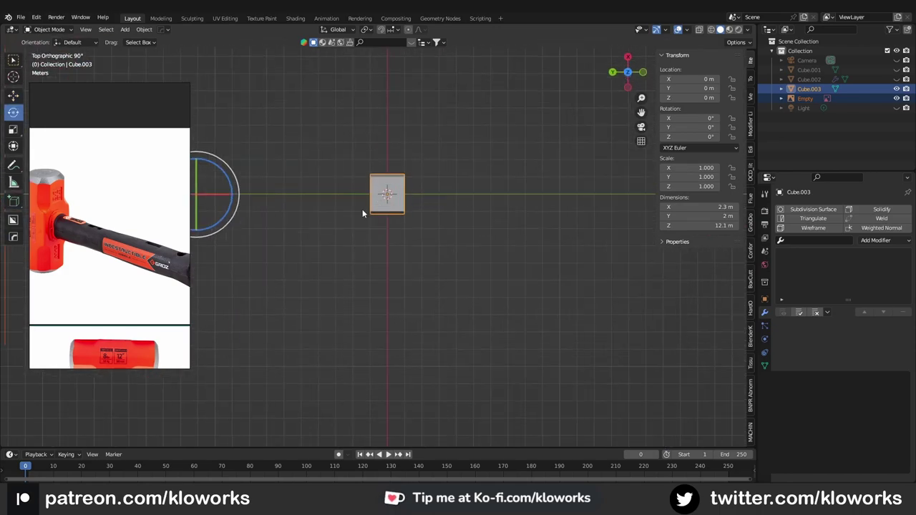
left_click_drag(355, 372, 355, 372)
key("shift+space")
key("g")
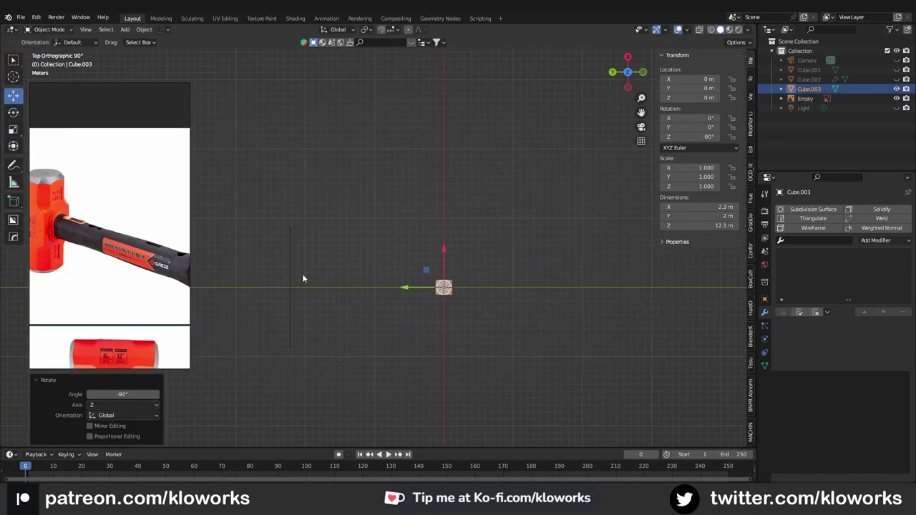
left_click_drag(262, 367, 292, 333)
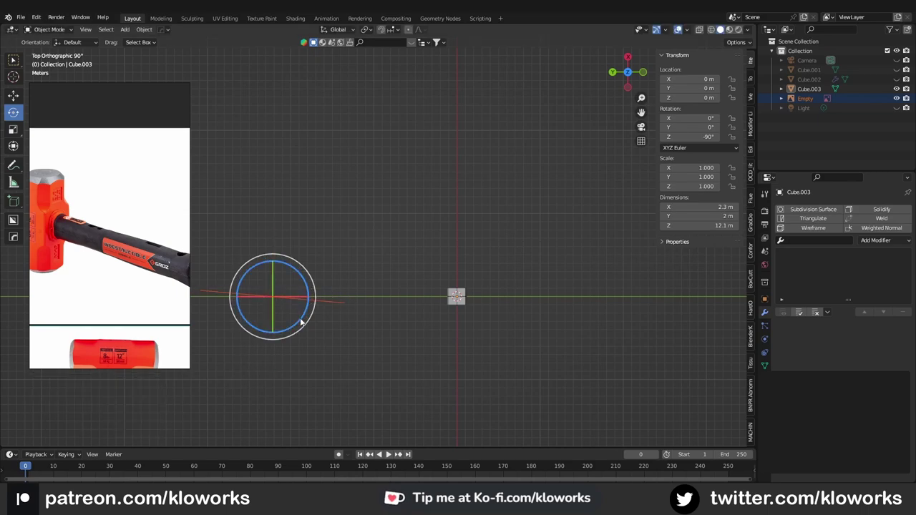
Move the reference image empty to its new position beside the handle.
key("shift+space")
key("g")
left_click(445, 144)
mouse_move(445, 144)
middle_mouse_down()
mouse_move(433, 291)
mouse_move(395, 298)
middle_mouse_up()
key("KP_1")
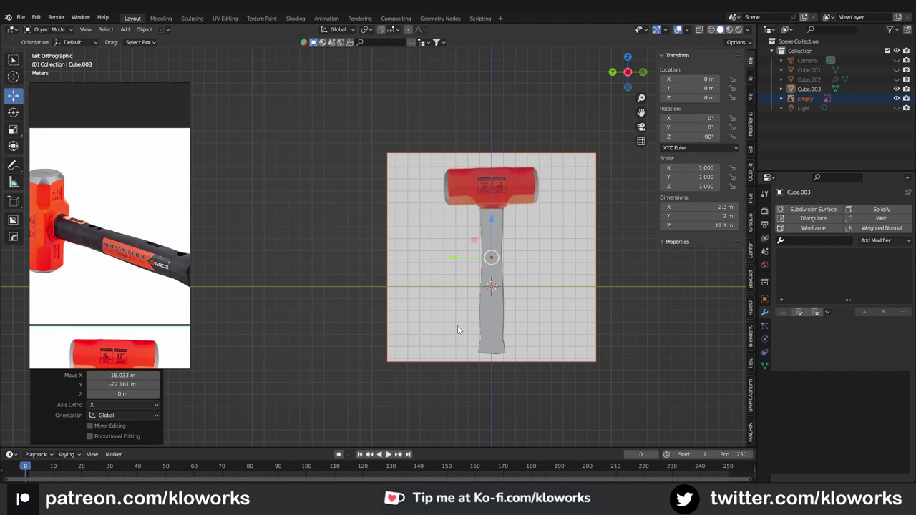
mouse_move(458, 325)
middle_mouse_down()
mouse_move(446, 320)
mouse_move(481, 291)
middle_mouse_up()
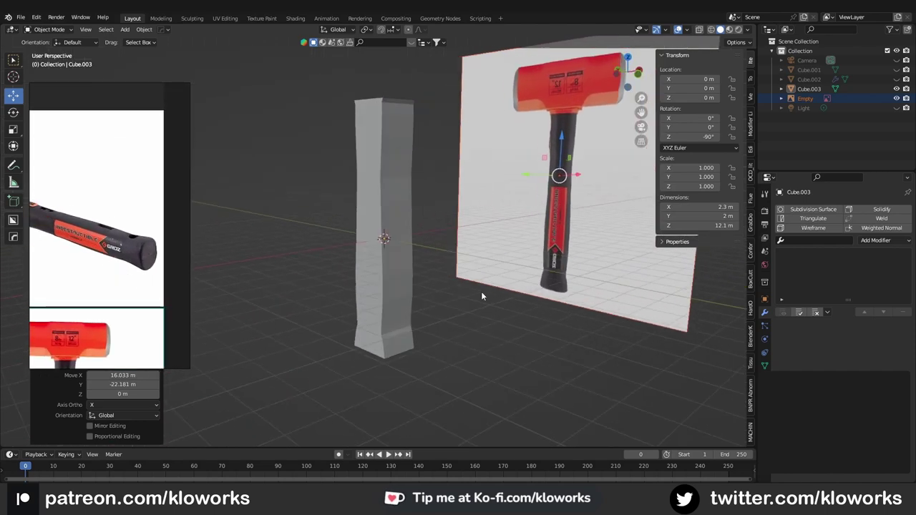
Scale the Cube.003 handle's Y by 0.561 to 1.12 m deep, then unhide the Cube.002 head.
left_click(301, 287)
middle_click_drag(300, 287, 393, 283)
key("shift+space")
key("s")
left_click(383, 282)
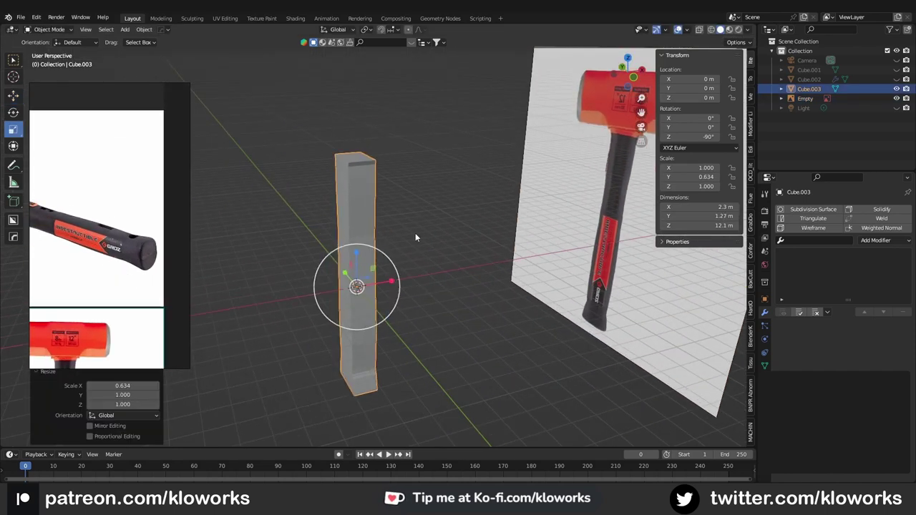
mouse_move(420, 236)
middle_mouse_down()
mouse_move(297, 233)
mouse_move(354, 225)
middle_mouse_up()
scroll(93, 286, "up", 2)
left_click_drag(355, 225, 358, 245)
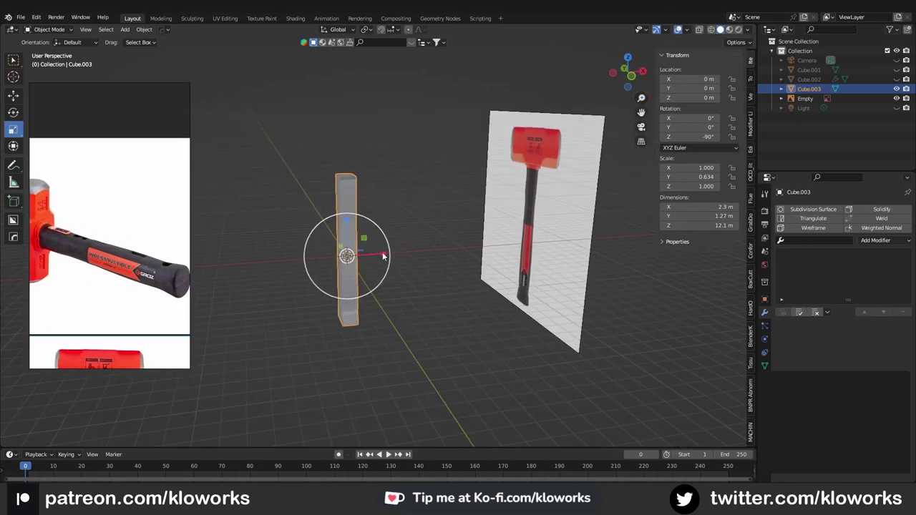
left_click(327, 256)
middle_click_drag(327, 256, 397, 272)
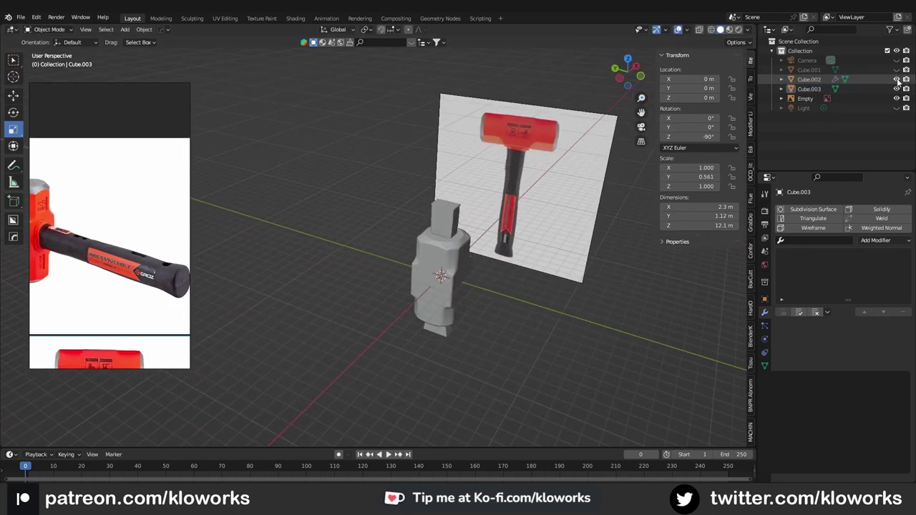
Duplicate the head pieces in place and hide the copies.
key("shift+d")
right_click(885, 116)
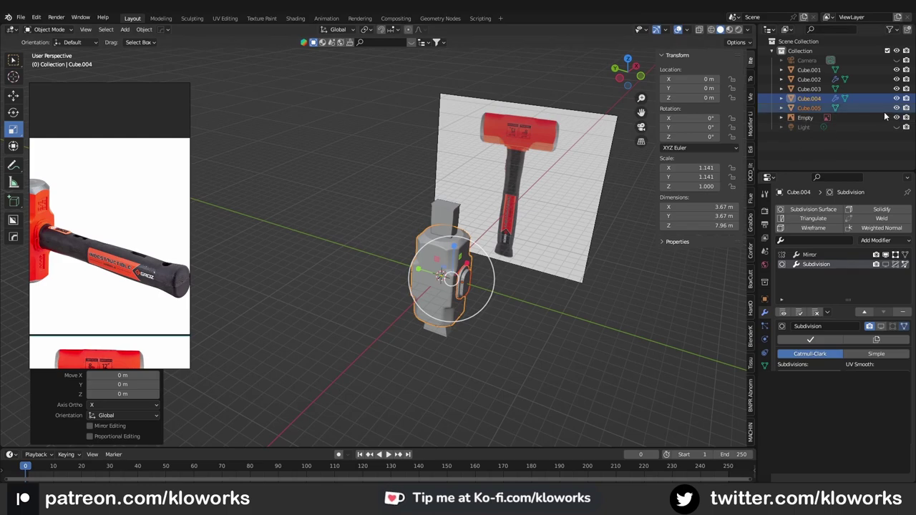
left_click_drag(897, 107, 897, 98)
Rotate the Cube.002 head 90° about X and raise it to Z 8.9438 m atop the handle.
left_click(498, 283)
key("ctrl+KP_3")
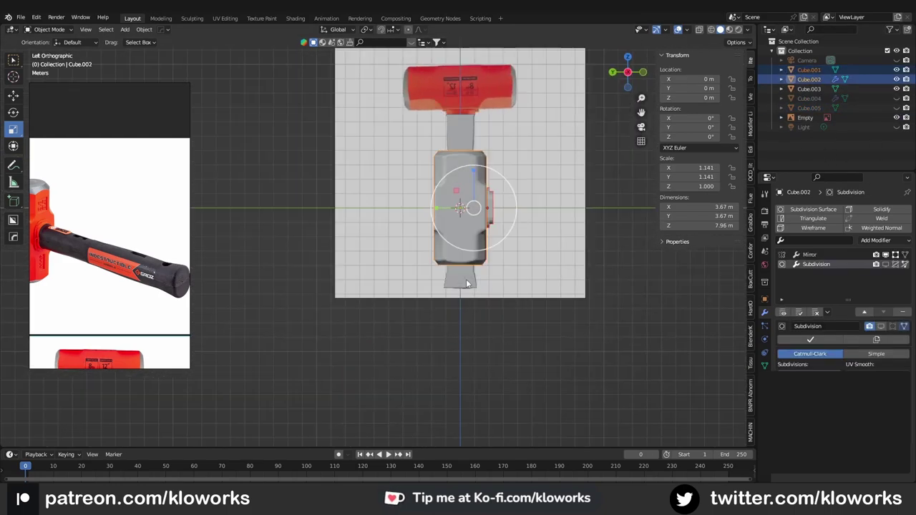
scroll(454, 282, "up", 1)
left_click_drag(470, 300, 368, 358)
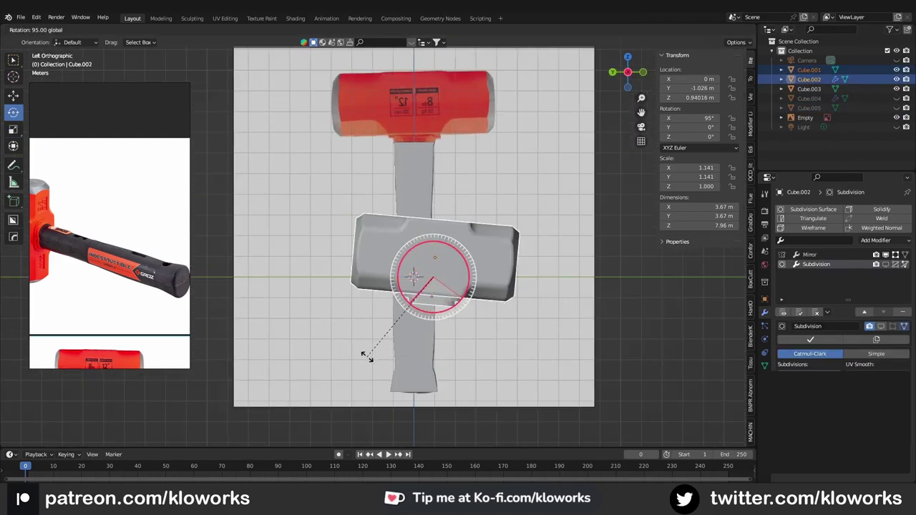
middle_click_drag(419, 262, 422, 300, "shift")
left_click_drag(429, 308, 432, 159)
scroll(452, 274, "up", 2)
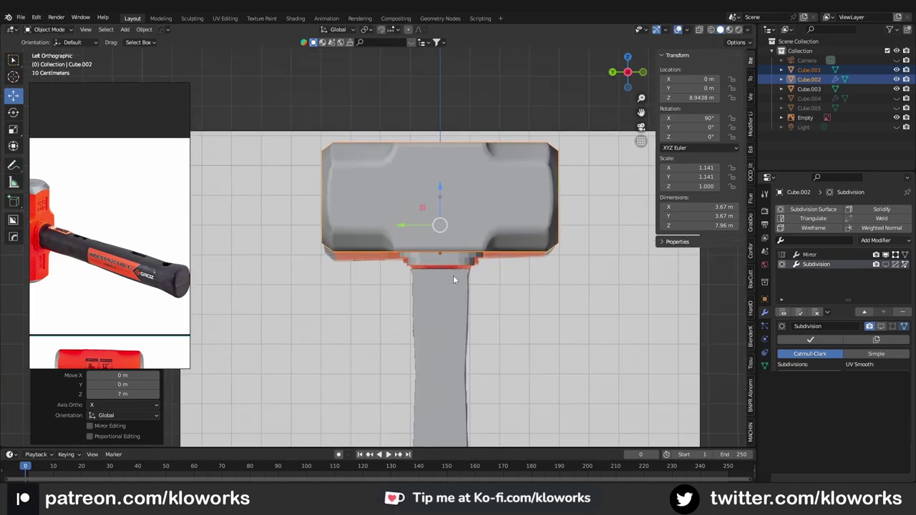
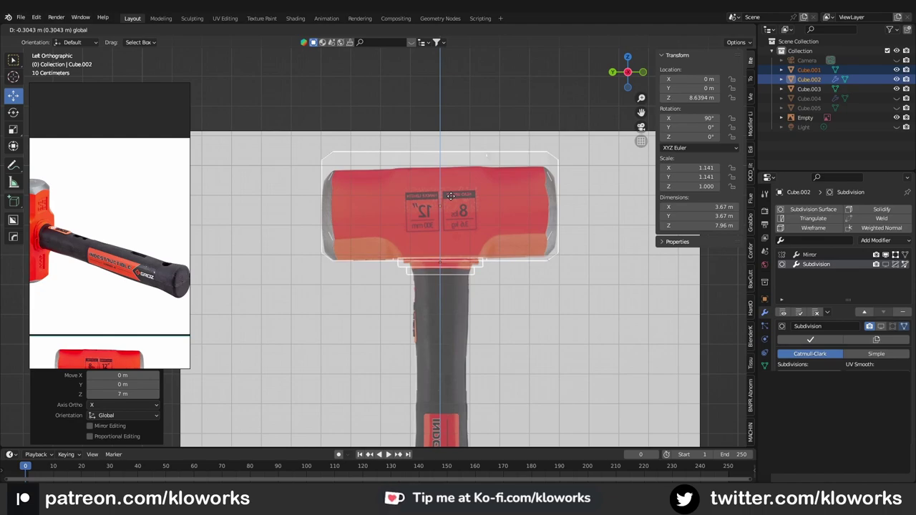
Scale the hammer head down slightly and pull its end vertices inward to shorten it.
key("s")
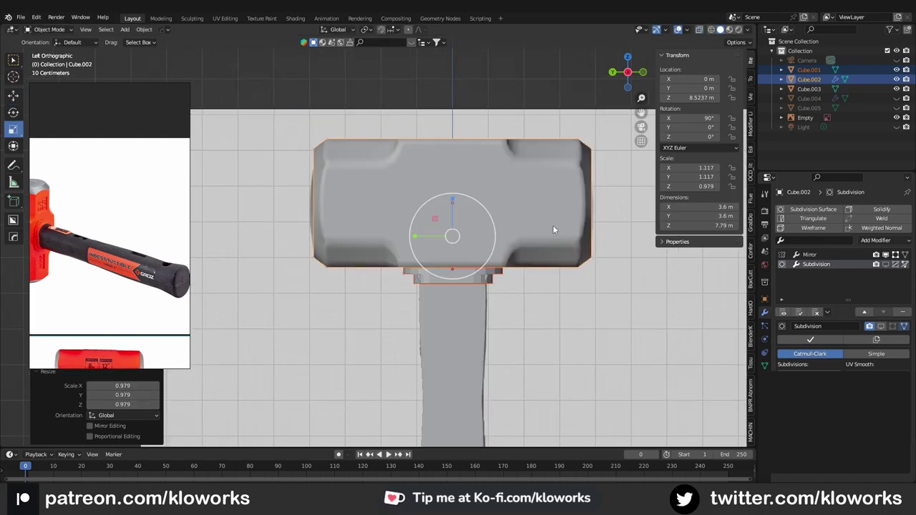
key("Tab")
key("alt+z")
scroll(451, 186, "up", 1)
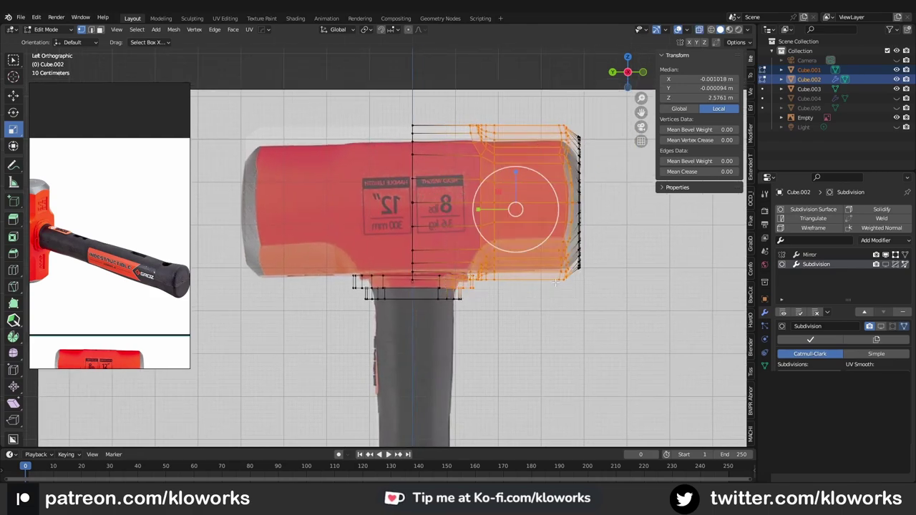
scroll(541, 206, "up", 1)
key("shift+space")
key("g")
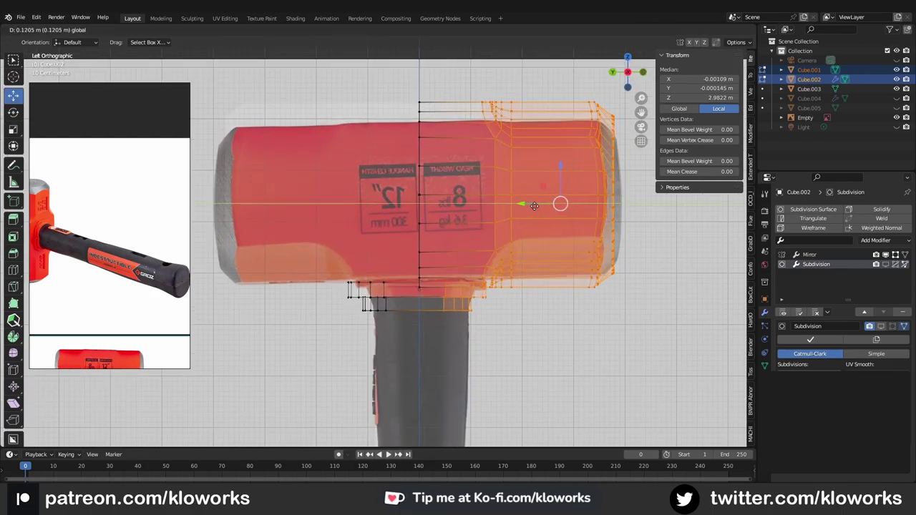
left_click_drag(534, 206, 538, 206)
scroll(439, 191, "down", 1)
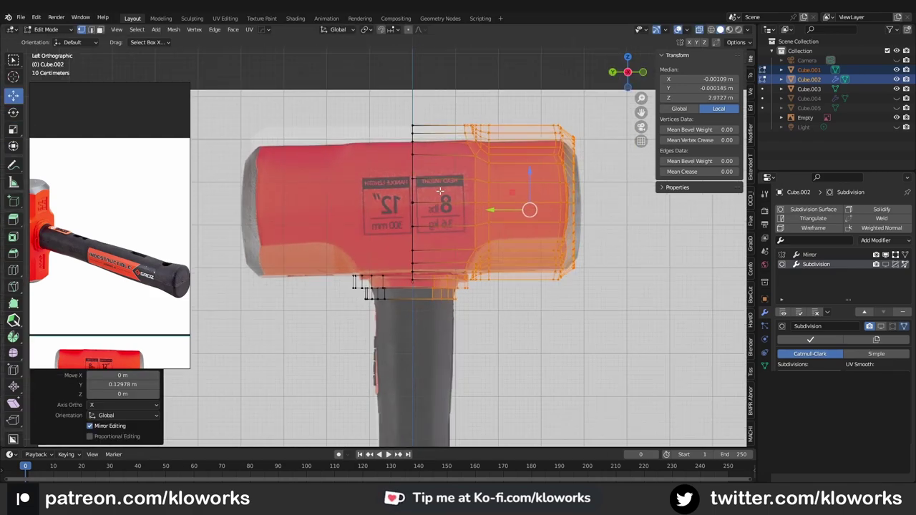
left_click_drag(442, 96, 374, 119)
key("Tab")
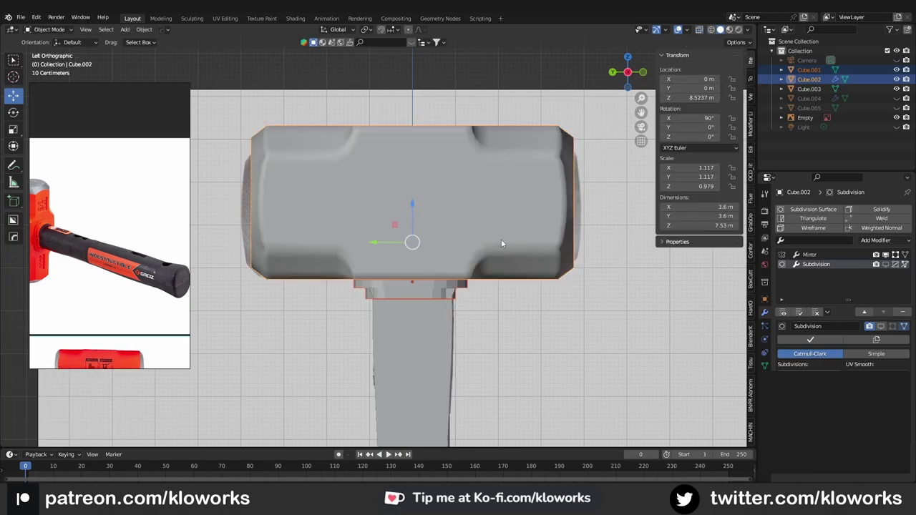
Select the collar Cube.001, set its origin to geometry, and turn on X-ray.
mouse_move(500, 239)
middle_mouse_down()
mouse_move(343, 257)
mouse_move(418, 271)
mouse_move(488, 255)
mouse_move(447, 257)
middle_mouse_up()
left_click(448, 261)
left_click(434, 272)
key("KP_Decimal")
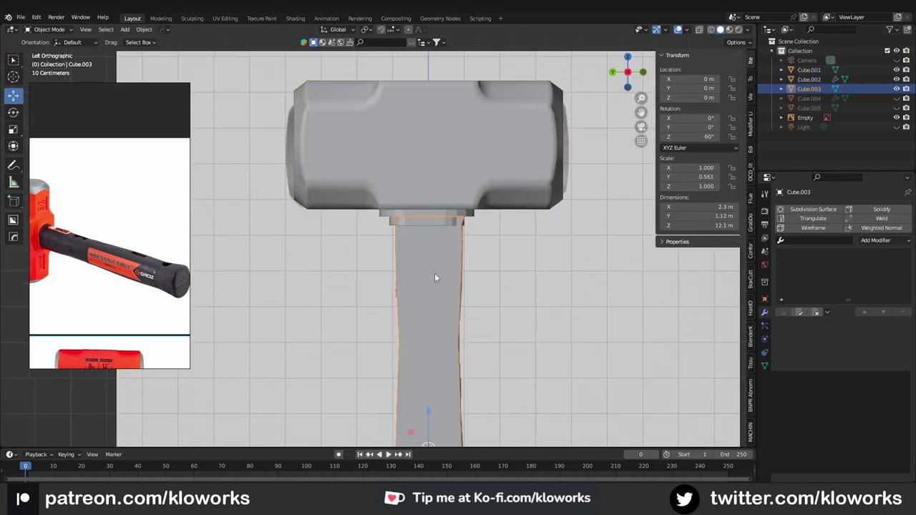
left_click(424, 304)
scroll(443, 231, "up", 3, "shift")
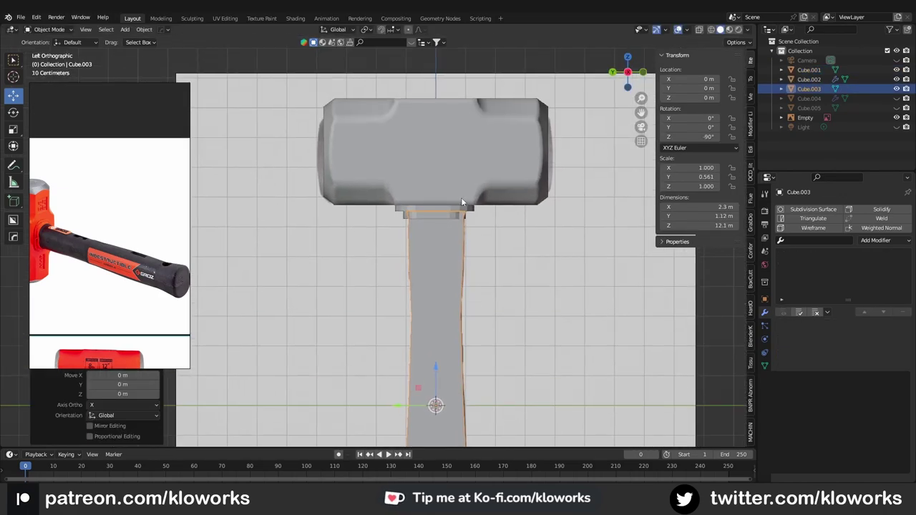
scroll(461, 203, "up", 2)
key("Tab")
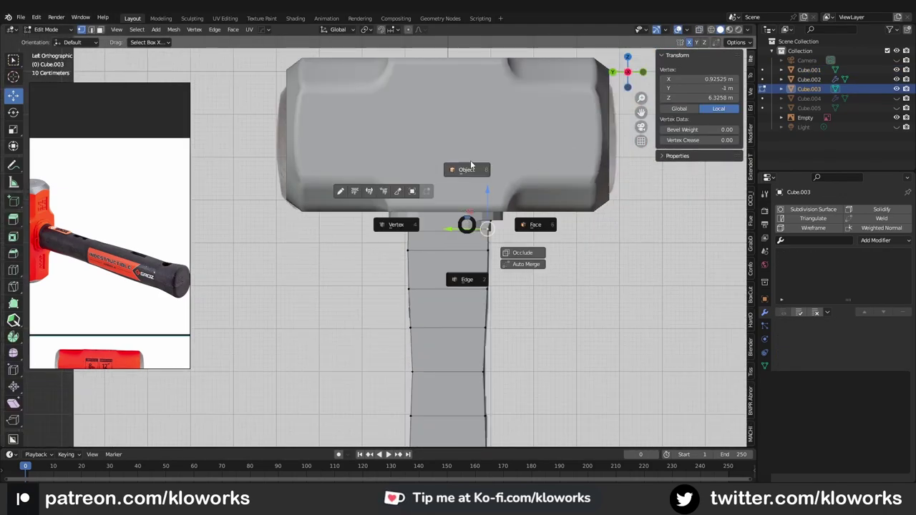
left_click(467, 169)
left_click(443, 226)
key("ctrl+alt+shift+c")
scroll(458, 213, "up", 1)
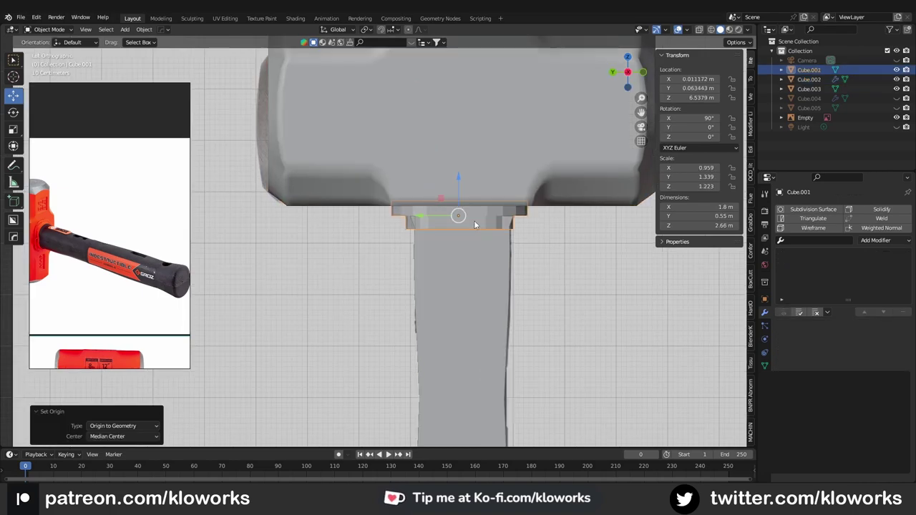
scroll(450, 253, "up", 2)
left_click(700, 32)
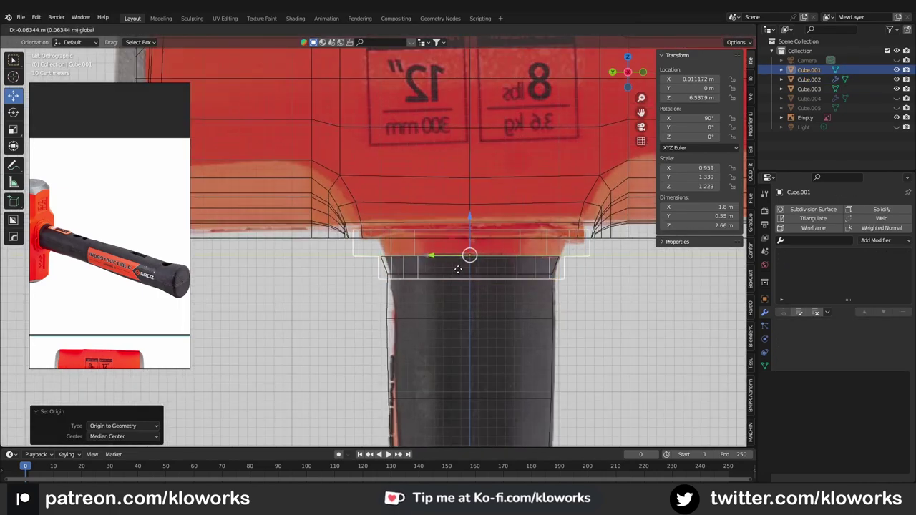
Move the collar's right-hand faces in Edit Mode, then return to solid shading.
key("Tab")
scroll(458, 269, "down", 3)
scroll(443, 279, "up", 3)
left_click_drag(501, 250, 434, 292)
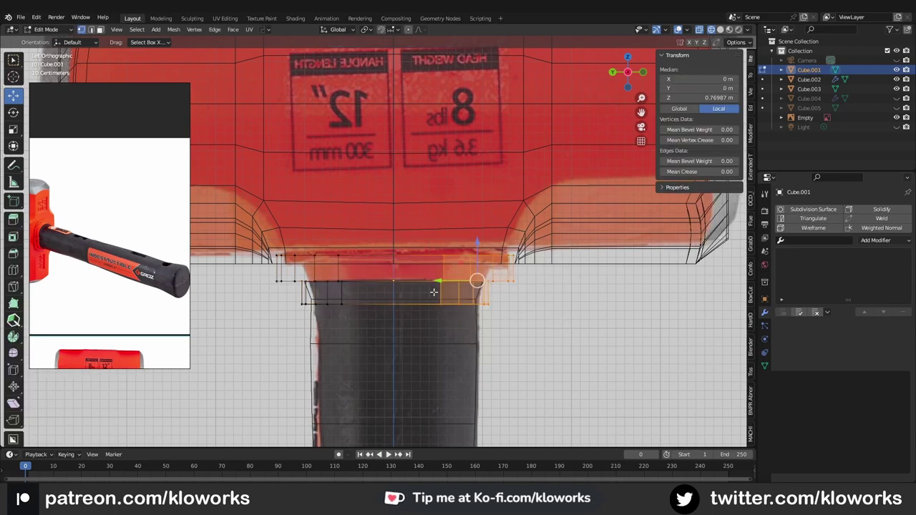
left_click(440, 280)
key("Tab")
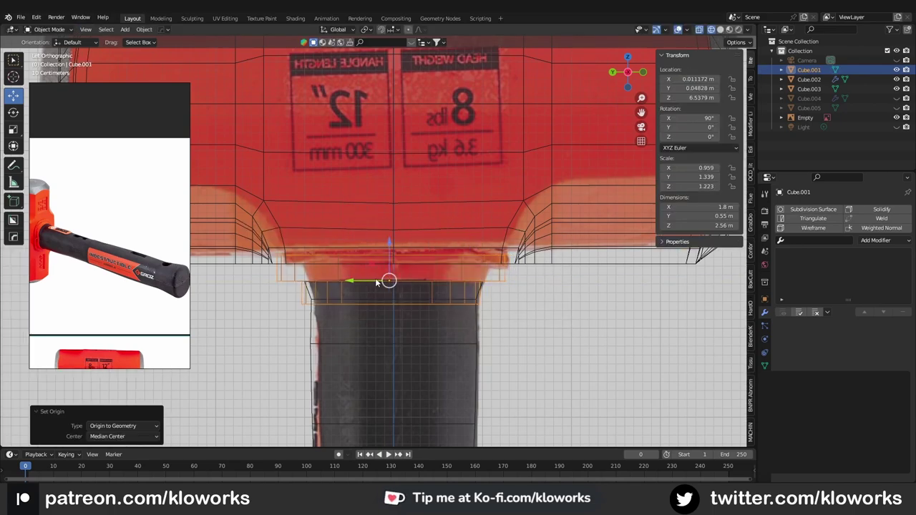
scroll(438, 276, "down", 2)
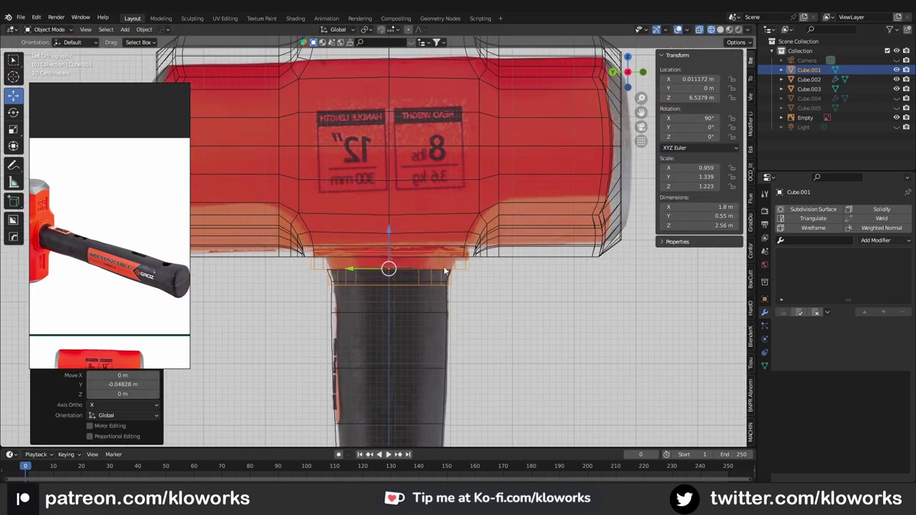
scroll(126, 251, "down", 3)
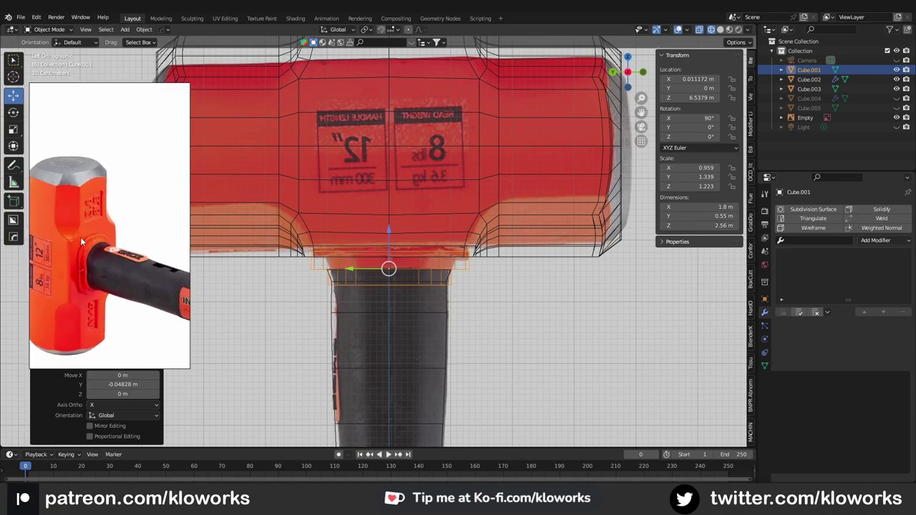
scroll(505, 265, "down", 4)
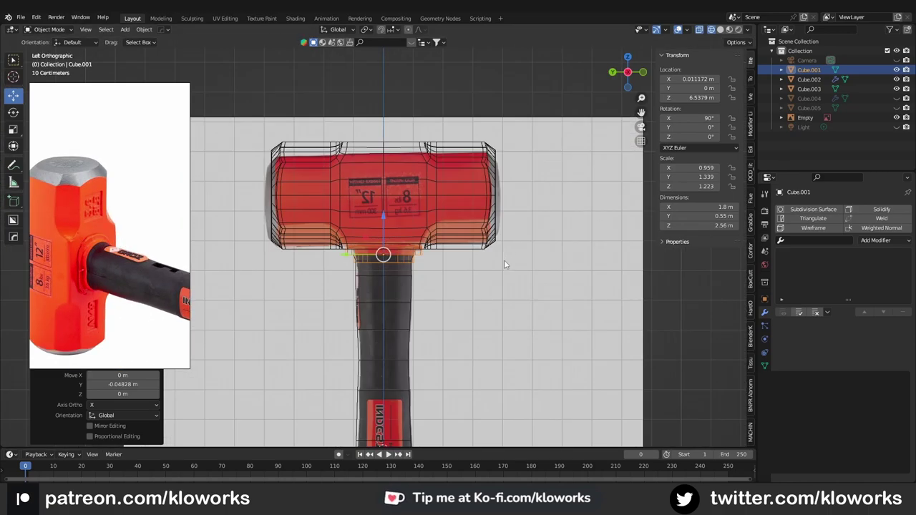
left_click(721, 30)
Reselect the handle and scale it, checking it from several angles.
mouse_move(359, 144)
middle_mouse_down()
mouse_move(390, 256)
mouse_move(452, 298)
mouse_move(380, 235)
mouse_move(372, 200)
mouse_move(385, 183)
mouse_move(374, 203)
mouse_move(401, 222)
mouse_move(313, 298)
middle_mouse_up()
left_click(390, 256)
left_click(385, 183)
left_click(381, 203)
key("shift+space")
key("s")
scroll(313, 303, "up", 3)
scroll(215, 231, "up", 4)
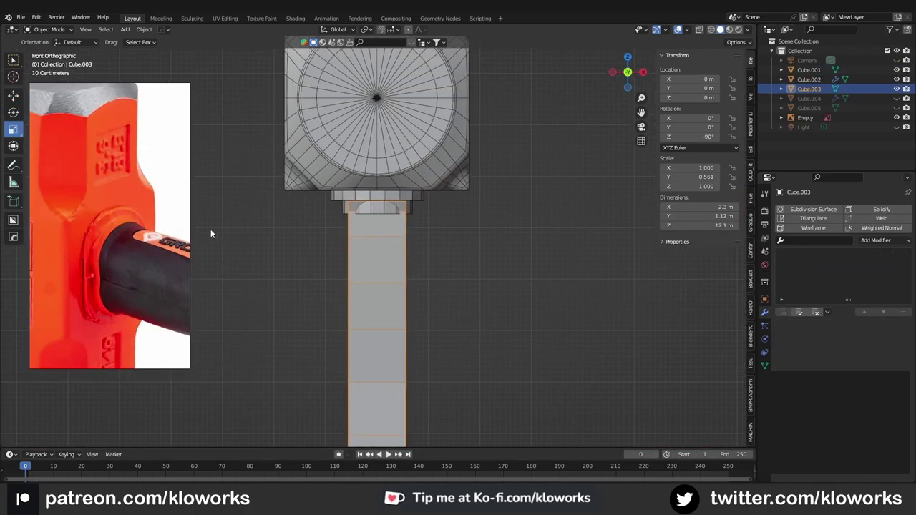
mouse_move(214, 231)
middle_mouse_down()
mouse_move(432, 184)
mouse_move(456, 162)
mouse_move(484, 199)
middle_mouse_up()
scroll(465, 186, "down", 3)
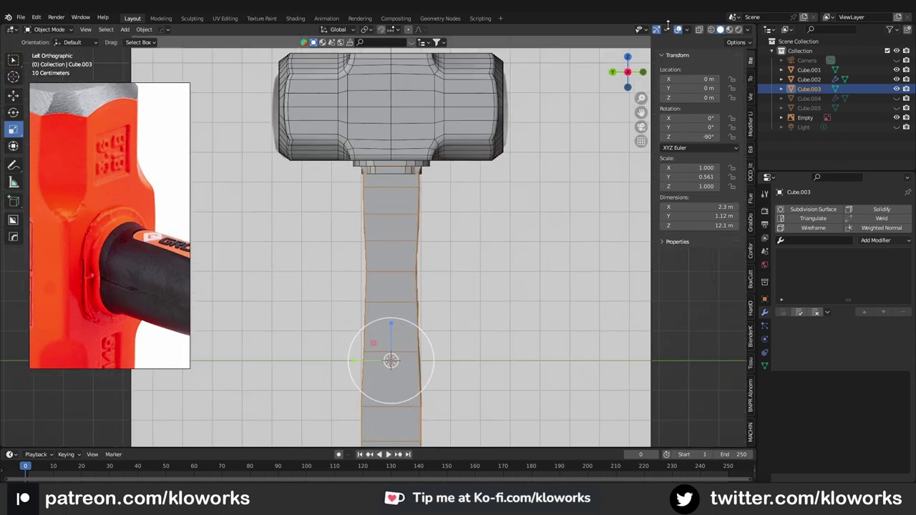
scroll(445, 175, "up", 4)
scroll(446, 179, "up", 2)
scroll(456, 168, "up", 1)
Narrow the collar's bottom edge loop and raise its top loop slightly.
left_click(462, 163)
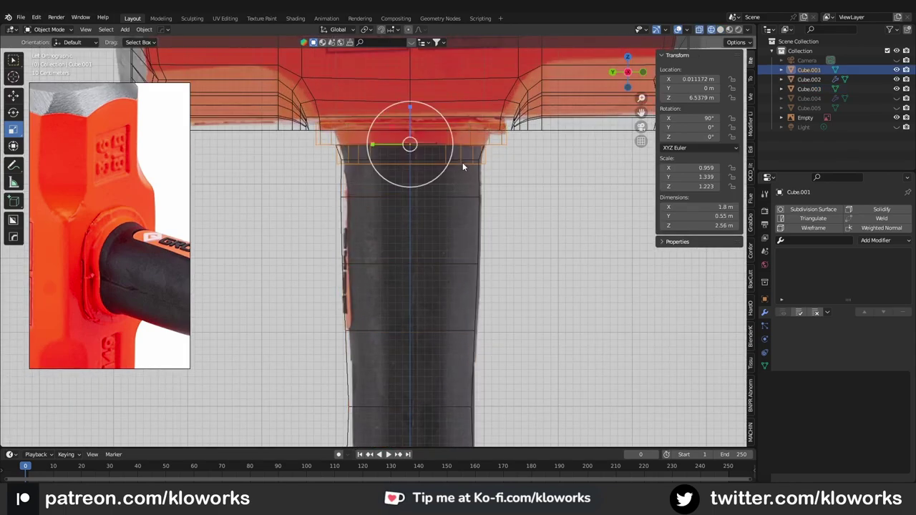
key("Tab")
scroll(313, 173, "up", 3)
left_click(313, 174, "alt")
left_click(432, 175)
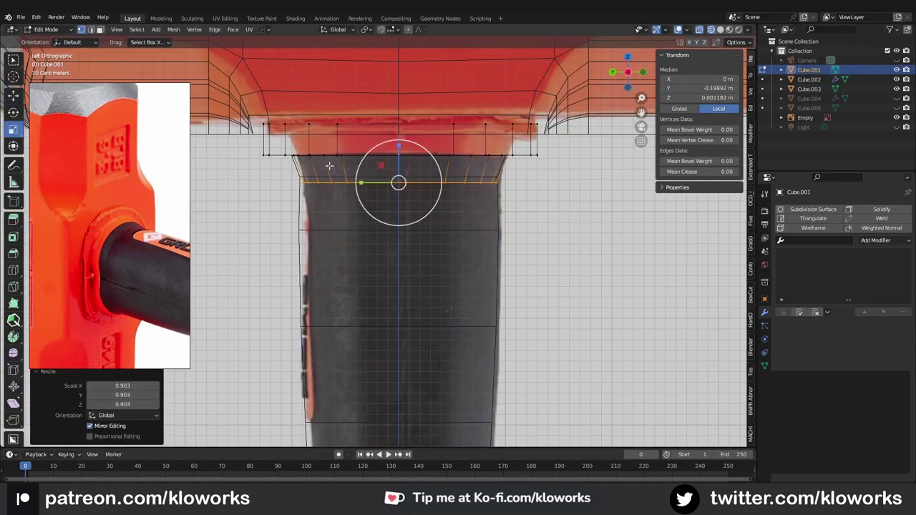
middle_click_drag(310, 178, 251, 207, "shift")
left_click_drag(551, 272, 552, 272)
key("shift+space")
key("g")
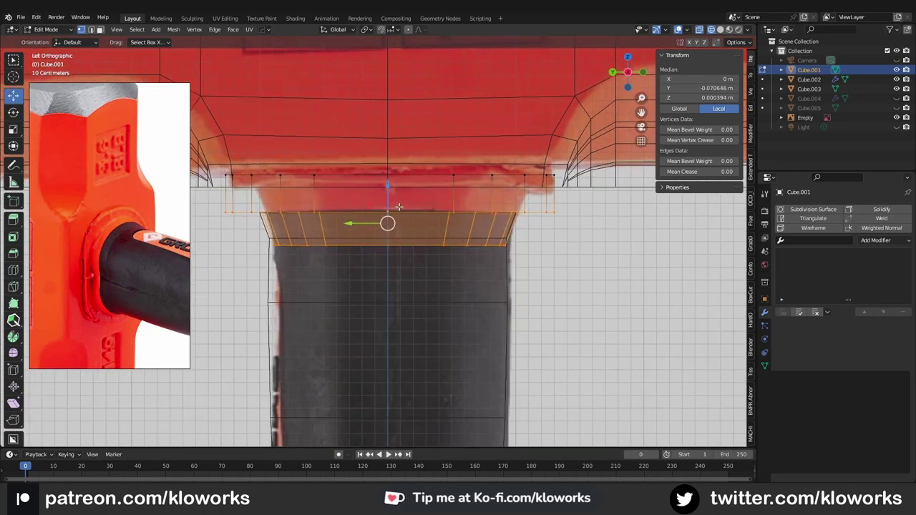
left_click_drag(387, 193, 387, 188)
left_click(396, 176)
scroll(395, 176, "down", 3)
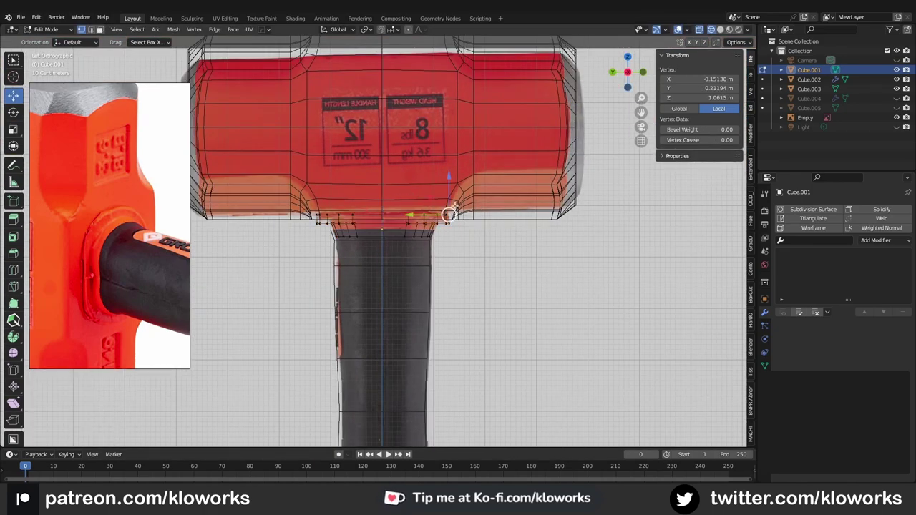
key("Tab")
Select the head's right end in Edit Mode, then start scaling the collar down.
left_click(479, 252)
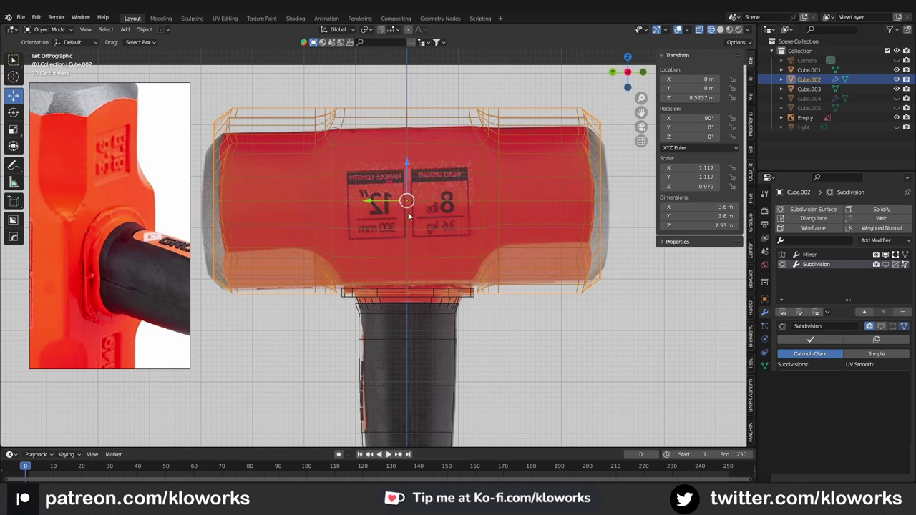
key("Tab")
left_click_drag(554, 86, 622, 300)
key("Tab")
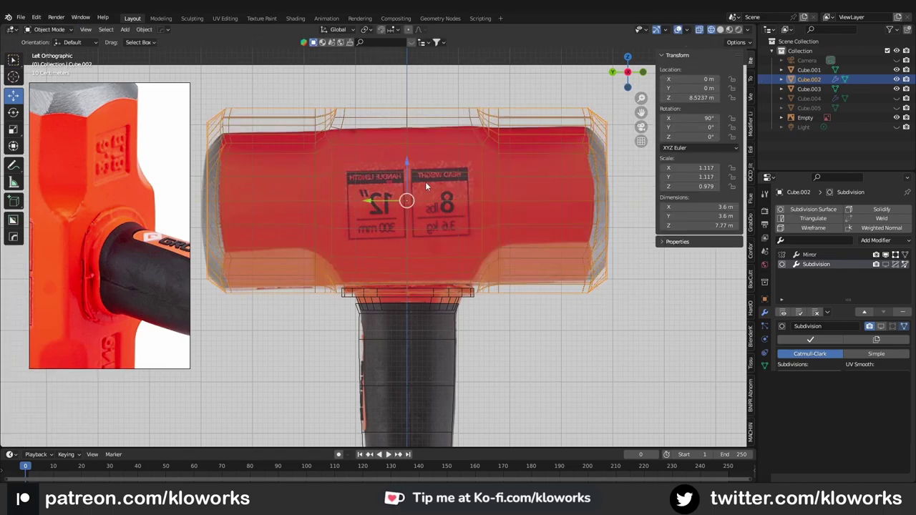
left_click(408, 248)
key("s")
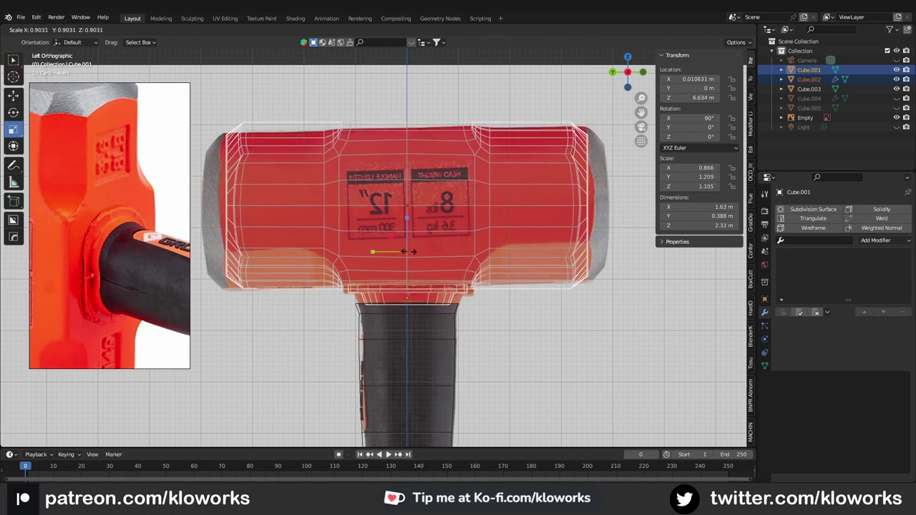
Finish shrinking the collar, switch to solid shading, and reselect and resize the collar.
left_click(422, 247)
middle_click_drag(559, 186, 621, 168)
left_click(729, 29)
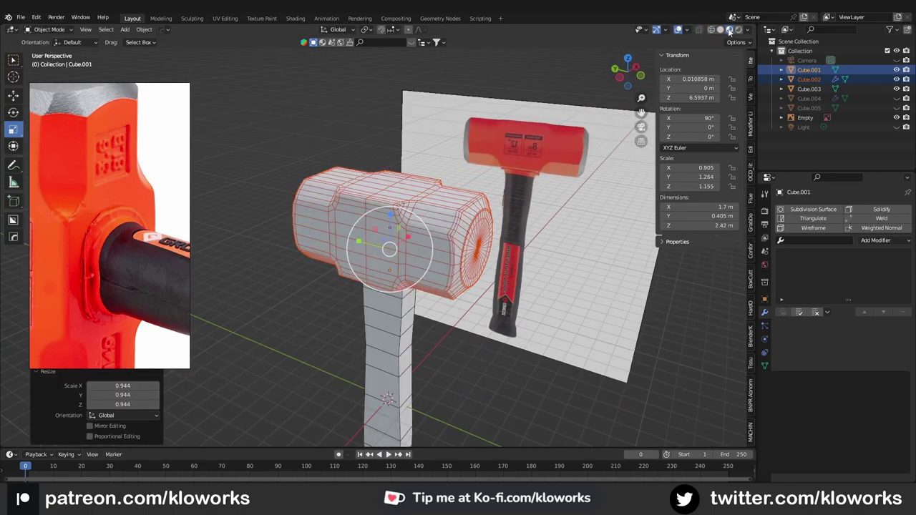
key("alt+a")
middle_click_drag(389, 189, 432, 229)
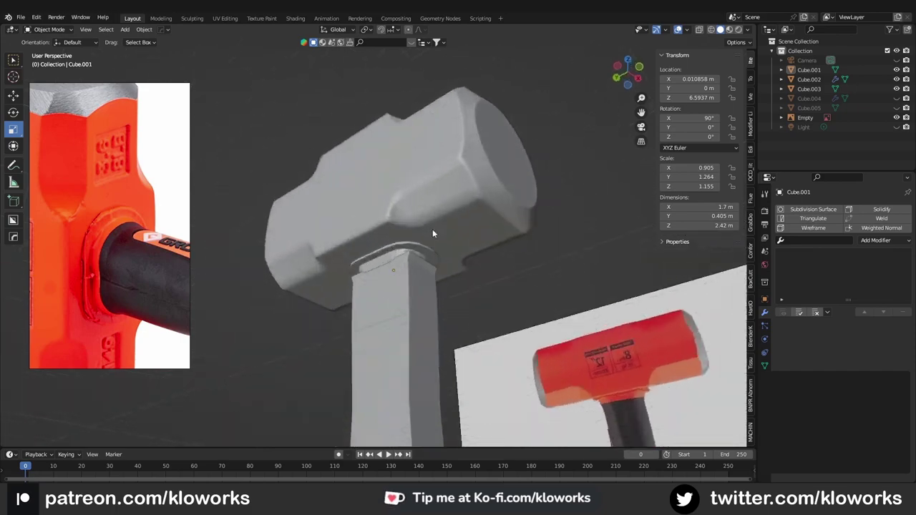
scroll(445, 280, "up", 3)
mouse_move(445, 285)
middle_mouse_down()
mouse_move(423, 261)
mouse_move(426, 226)
mouse_move(404, 236)
mouse_move(388, 227)
mouse_move(437, 230)
middle_mouse_up()
left_click(422, 261)
left_click(432, 237)
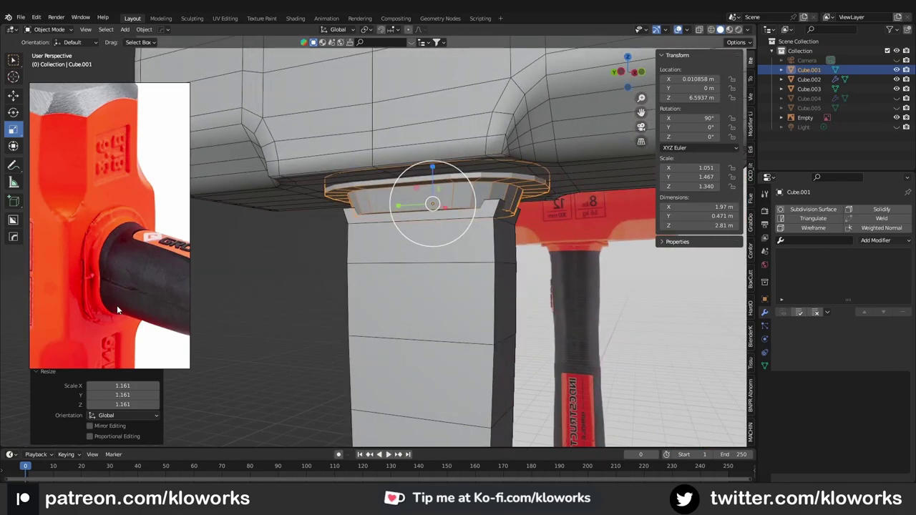
Isolate the collar in Local view and enter Edit Mode on its faces.
scroll(116, 305, "down", 3)
scroll(82, 266, "up", 4)
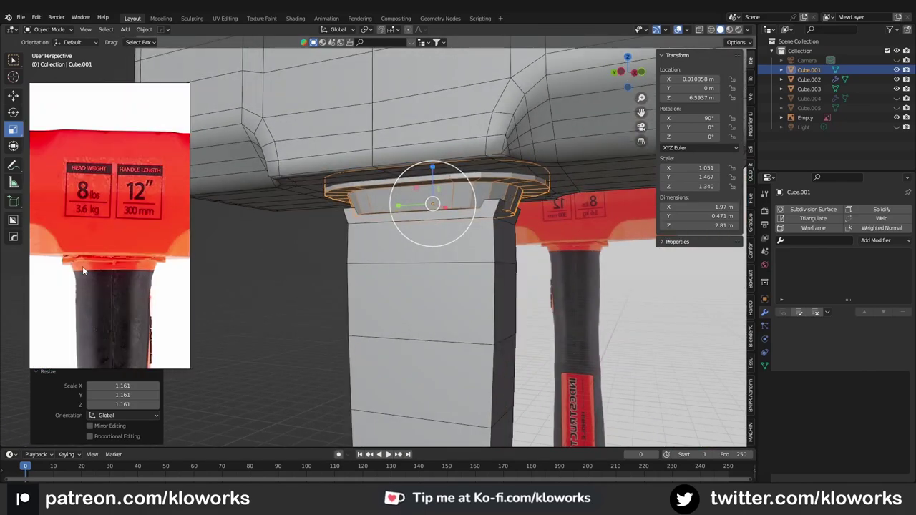
scroll(96, 197, "down", 2)
scroll(120, 263, "up", 2)
scroll(120, 263, "up", 2)
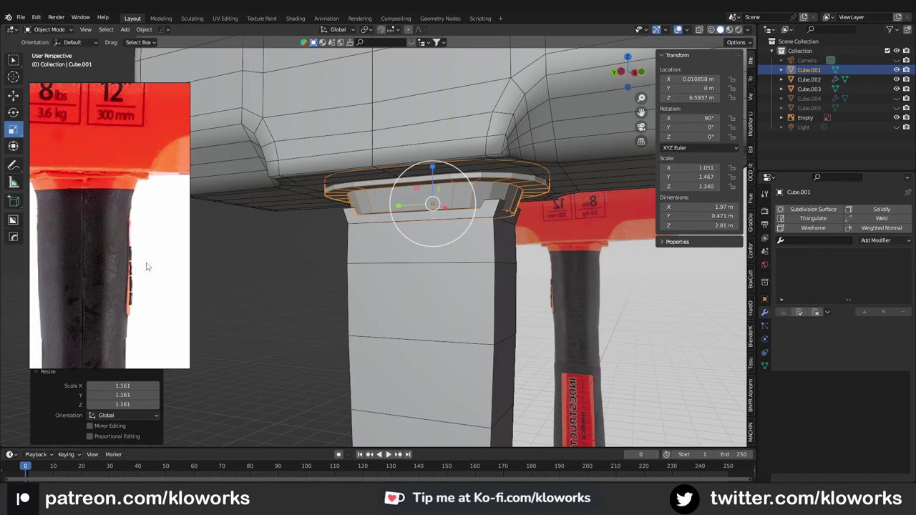
mouse_move(429, 208)
middle_mouse_down()
mouse_move(447, 194)
mouse_move(440, 218)
mouse_move(443, 166)
middle_mouse_up()
scroll(103, 249, "down", 2)
scroll(103, 249, "down", 2)
scroll(103, 249, "up", 4)
key("KP_Divide")
key("Tab")
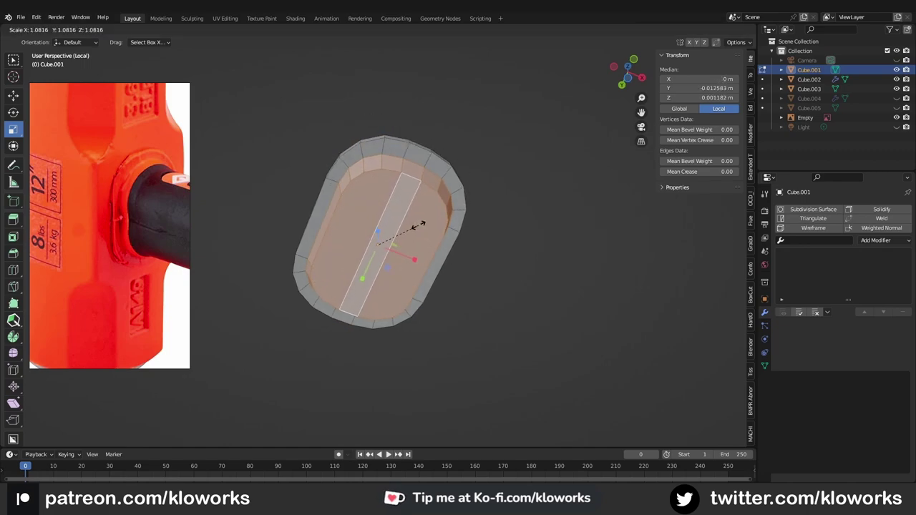
left_click(424, 224)
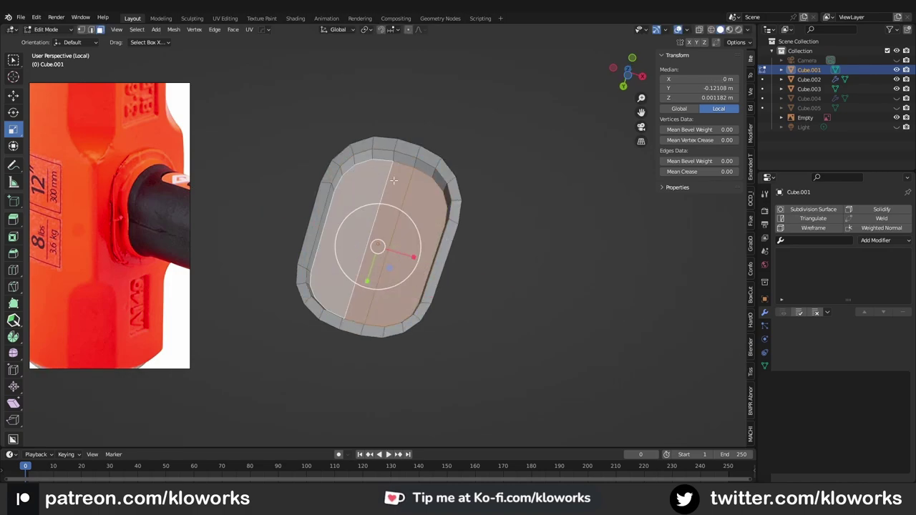
In Left view, raise the collar faces slightly and scale them up to 1.039.
middle_click_drag(322, 179, 143, 248)
key("ctrl+KP_3")
left_click(13, 95)
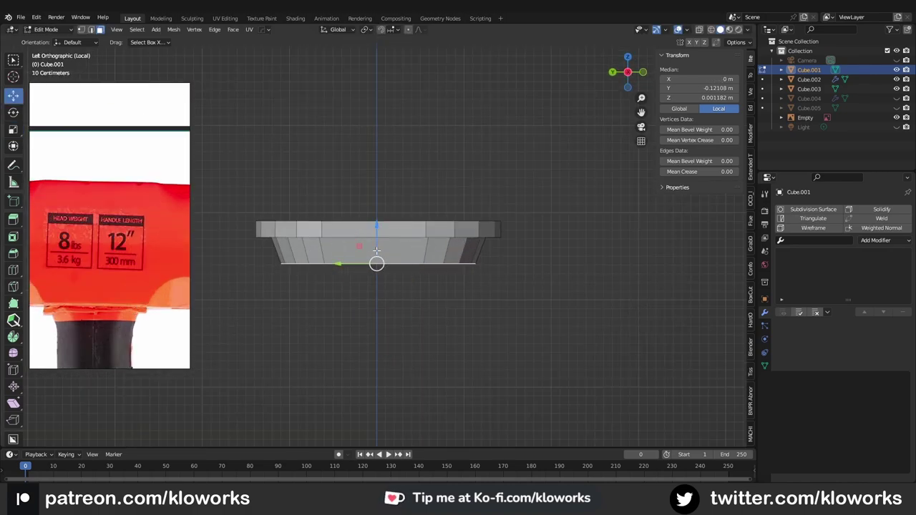
left_click_drag(377, 224, 381, 218)
key("shift+space")
key("s")
left_click(418, 239)
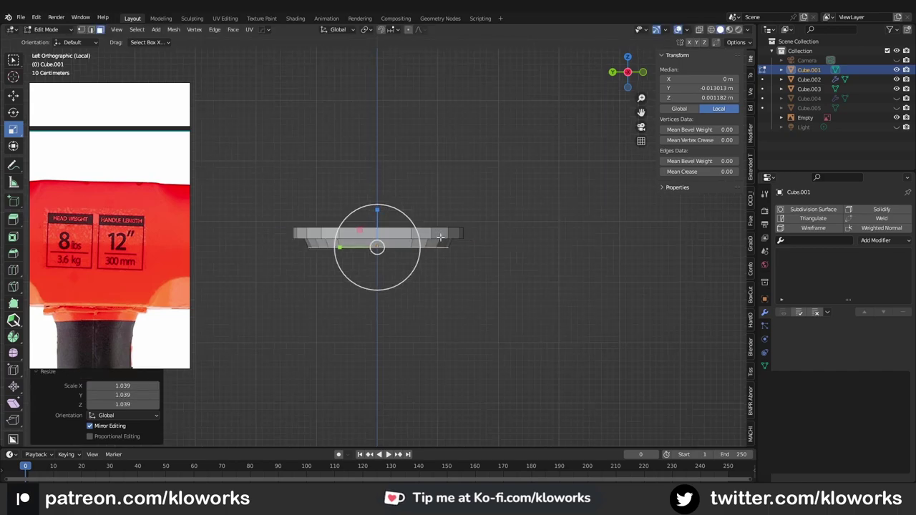
middle_click_drag(419, 239, 409, 143)
key("Tab")
Exit Local view to show the whole hammer and select the head.
key("KP_Divide")
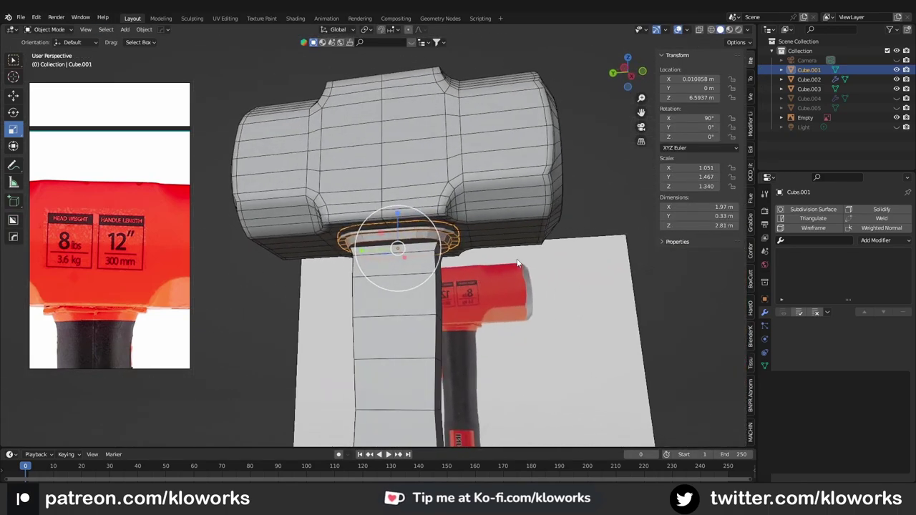
mouse_move(457, 223)
middle_mouse_down()
mouse_move(473, 270)
mouse_move(436, 283)
mouse_move(379, 210)
mouse_move(432, 199)
middle_mouse_up()
scroll(435, 282, "down", 3)
left_click(379, 210)
Add a second material slot to the head with a new material, Material.001.
left_click(387, 208)
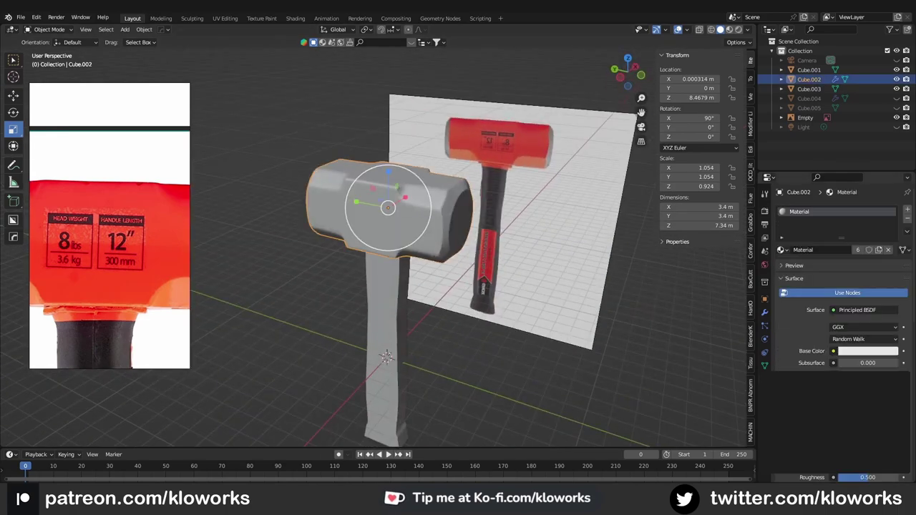
left_click(907, 209)
left_click(840, 268)
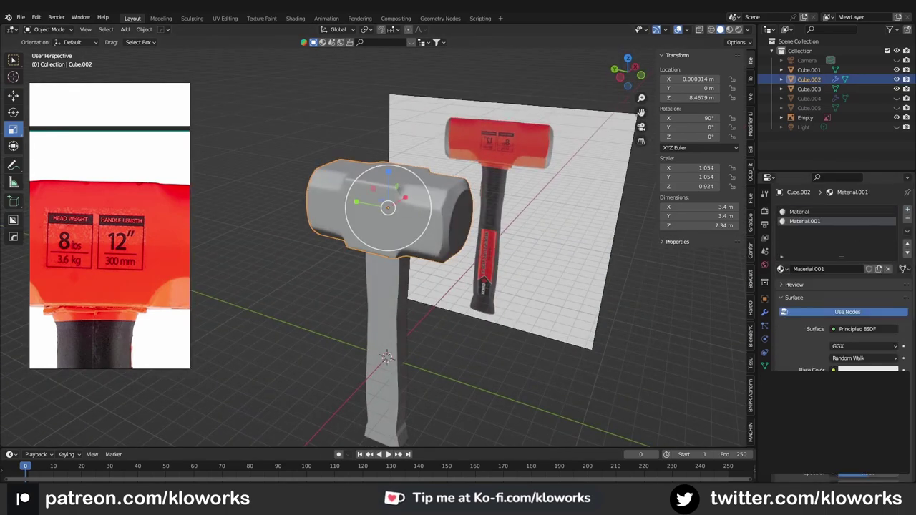
scroll(845, 322, "down", 1)
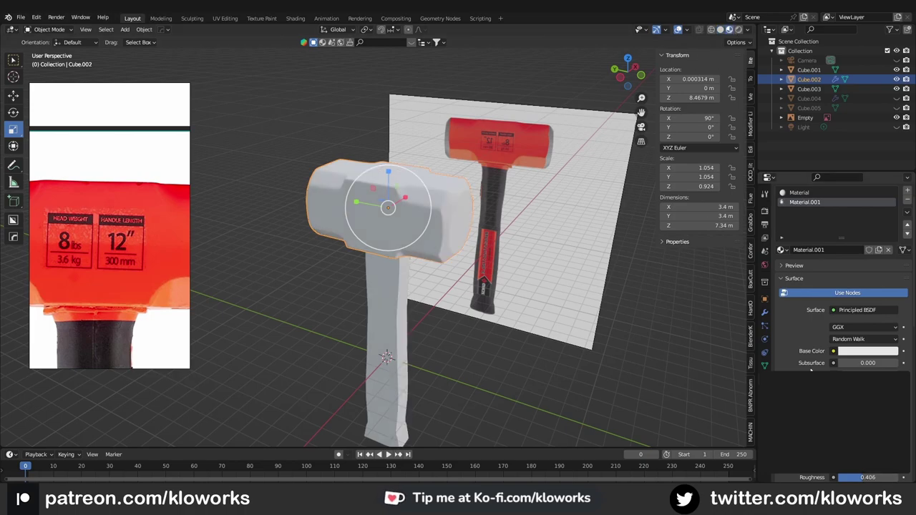
scroll(839, 209, "down", 2)
scroll(839, 209, "down", 1)
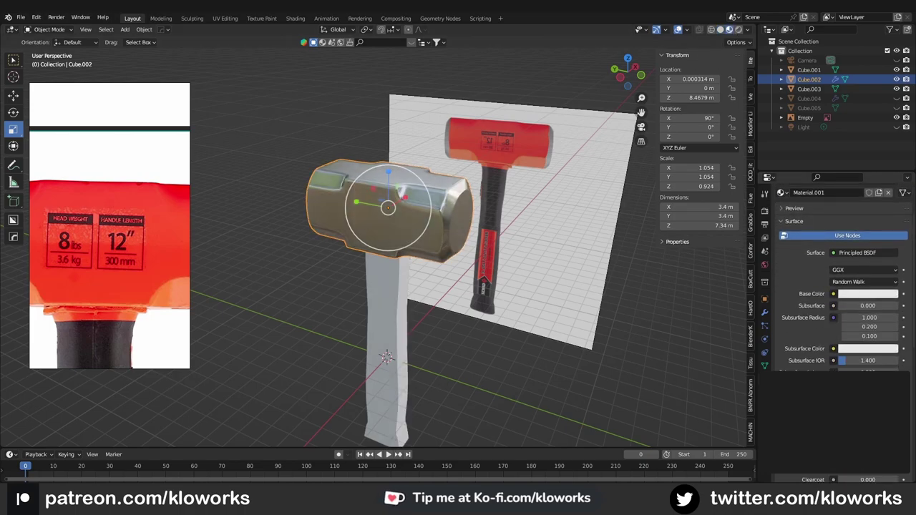
Isolate the collar piece and apply Shade Smooth to it.
mouse_move(385, 236)
middle_mouse_down()
mouse_move(471, 189)
mouse_move(375, 259)
mouse_move(435, 242)
middle_mouse_up()
left_click(440, 216)
left_click(435, 242)
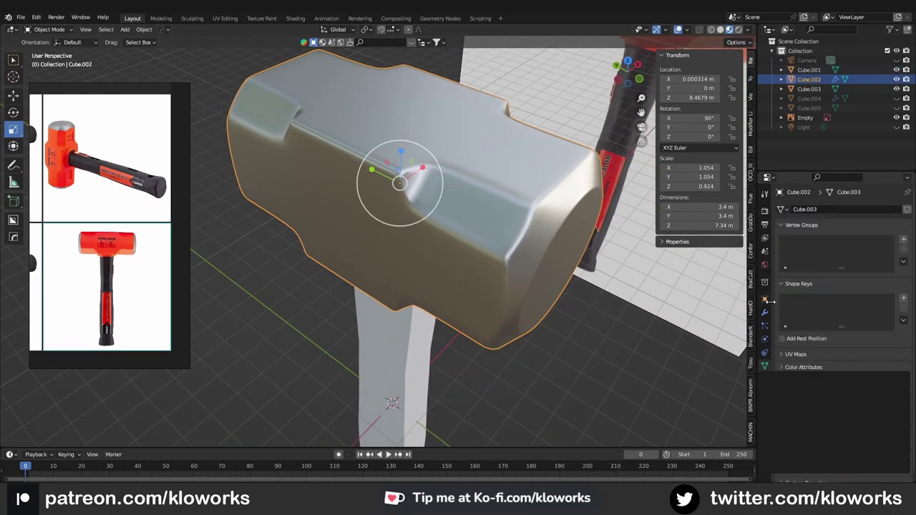
mouse_move(524, 335)
middle_mouse_down()
mouse_move(460, 186)
mouse_move(419, 242)
middle_mouse_up()
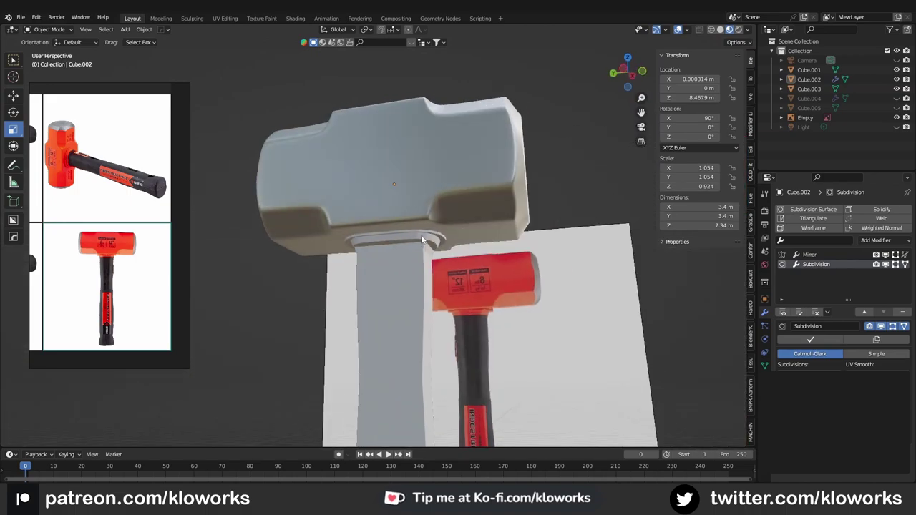
left_click(419, 242)
key("KP_Divide")
right_click(458, 182)
left_click(458, 186)
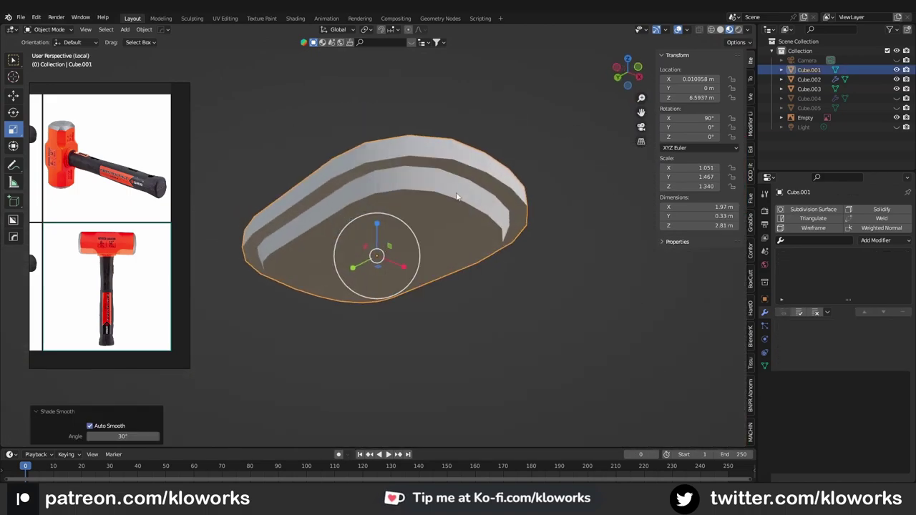
Extrude the collar's bottom face downward into a 2.33 m deep sleeve over the handle.
key("KP_7")
key("ctrl+KP_3")
middle_click_drag(524, 264, 438, 150)
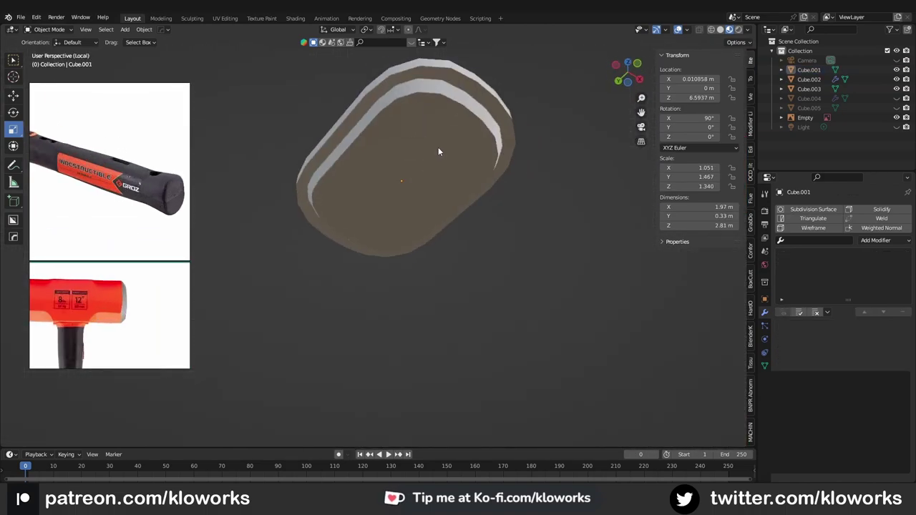
key("Tab")
middle_click_drag(513, 140, 434, 251)
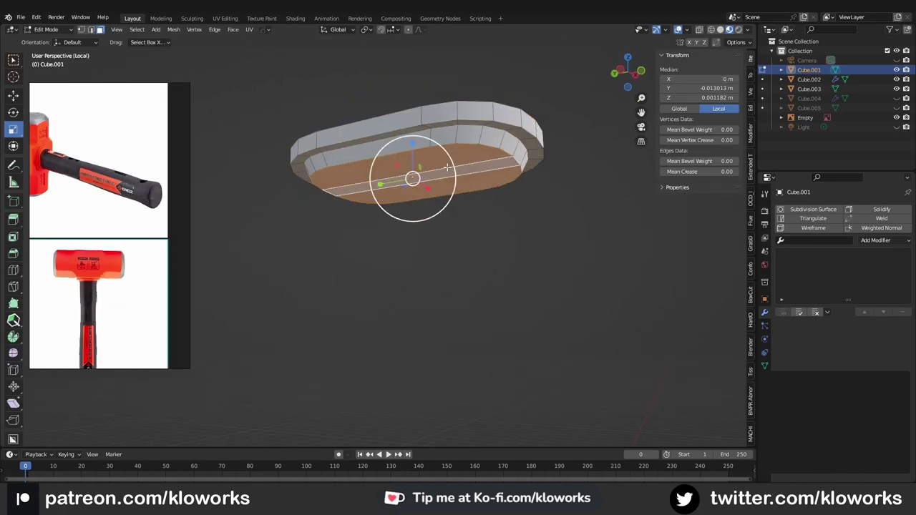
key("e")
left_click(372, 250)
middle_click_drag(372, 251, 142, 249)
key("Tab")
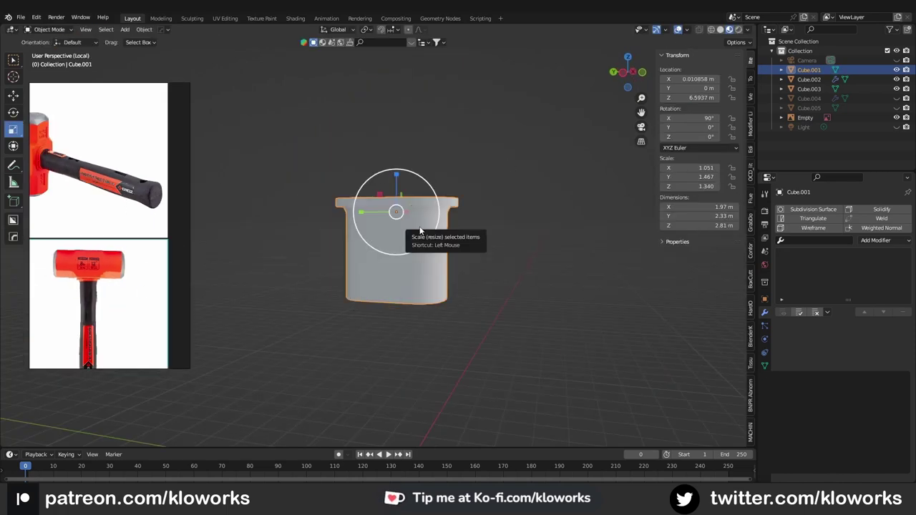
key("KP_Divide")
Turn on X-ray in the side view and select the collar for vertex editing.
left_click(443, 327)
key("KP_3")
key("alt+z")
scroll(448, 188, "down", 3)
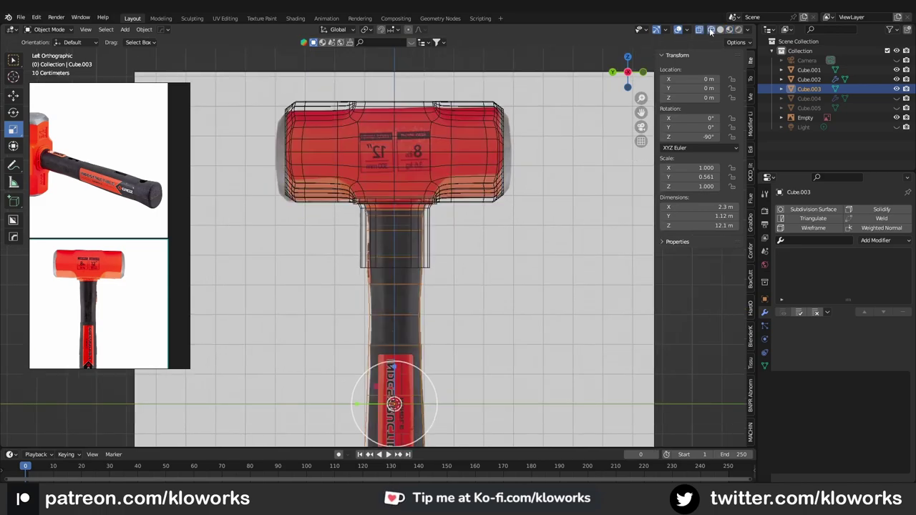
scroll(430, 152, "up", 5)
left_click(430, 151)
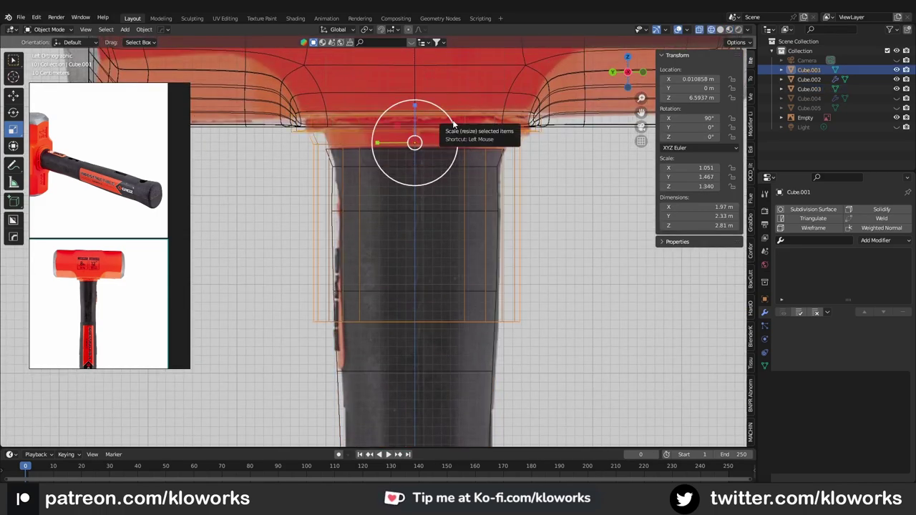
left_click(347, 129)
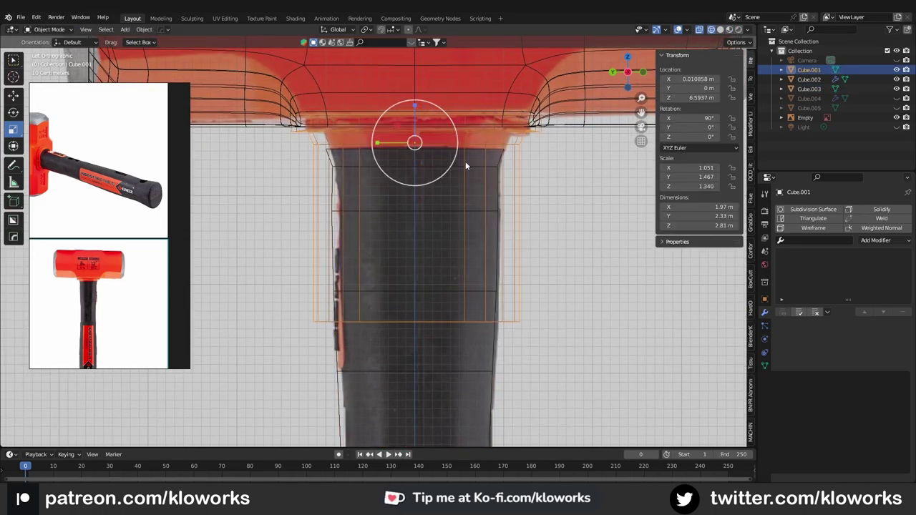
Shift the collar's right-side vertex column to match the photo and apply the collar's scale.
left_click(465, 146)
left_click(545, 236, "alt")
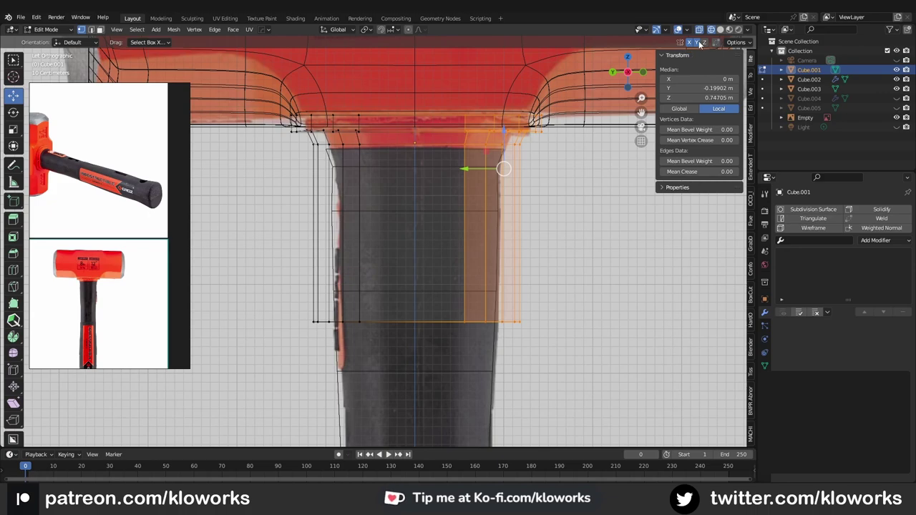
left_click(463, 169)
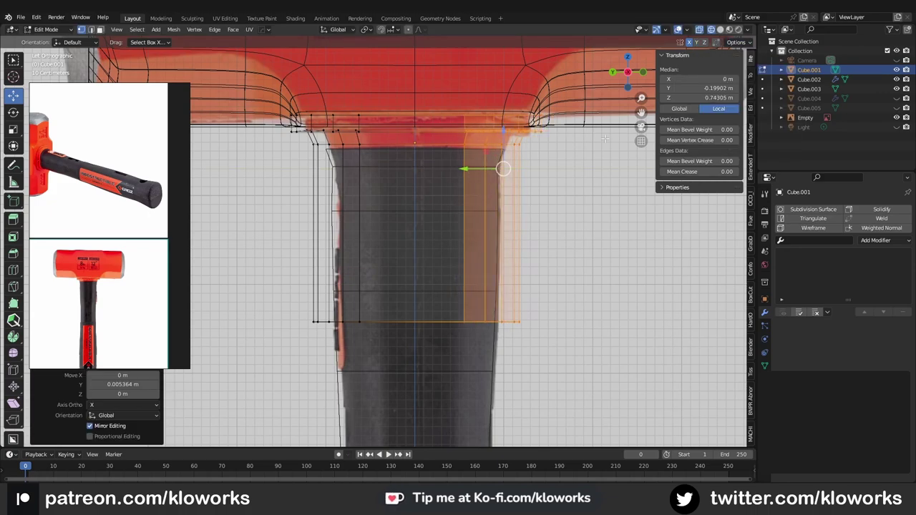
left_click(718, 44)
left_click(697, 42)
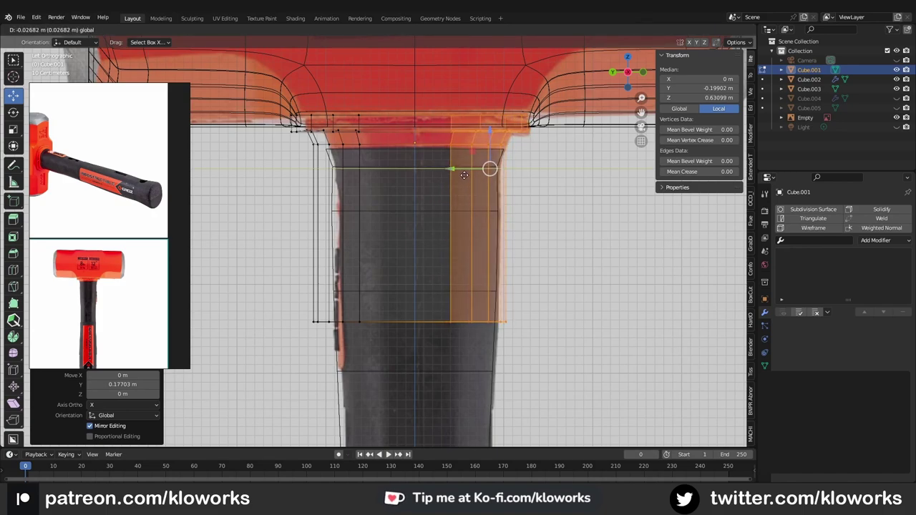
key("Tab")
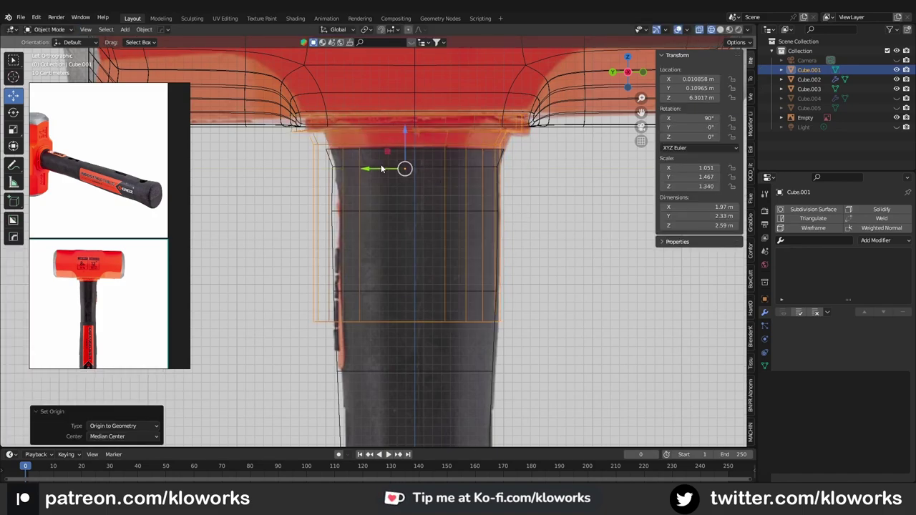
key("ctrl+a")
left_click(430, 175)
Narrow the collar's rings to about 0.89 and 0.93 so it tapers toward the base.
key("Tab")
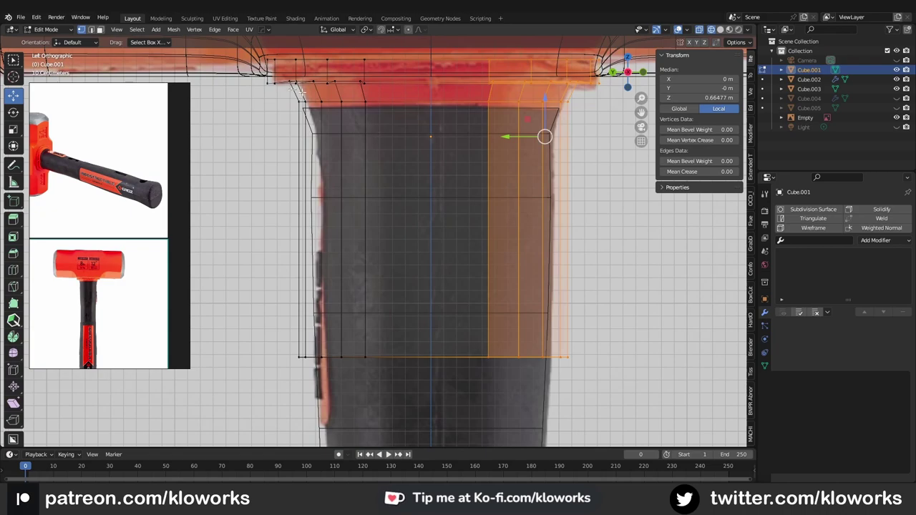
key("a")
left_click(411, 123)
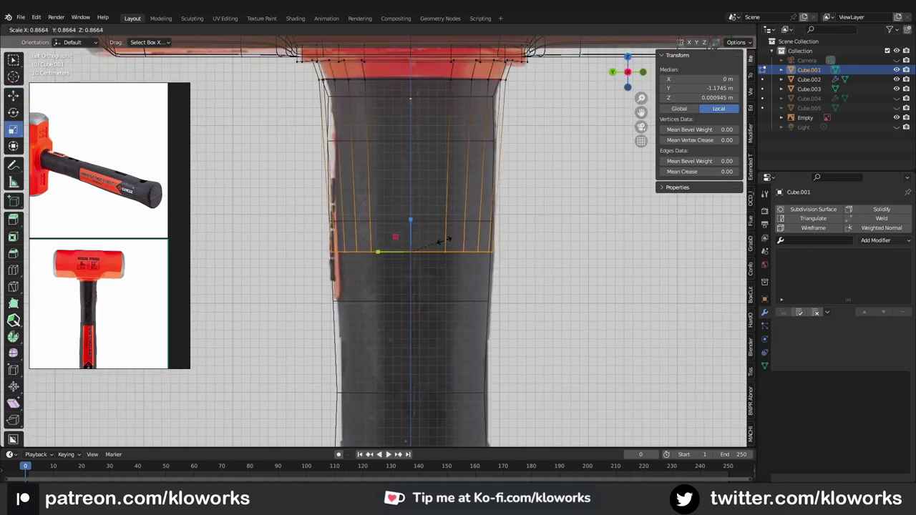
left_click(445, 239)
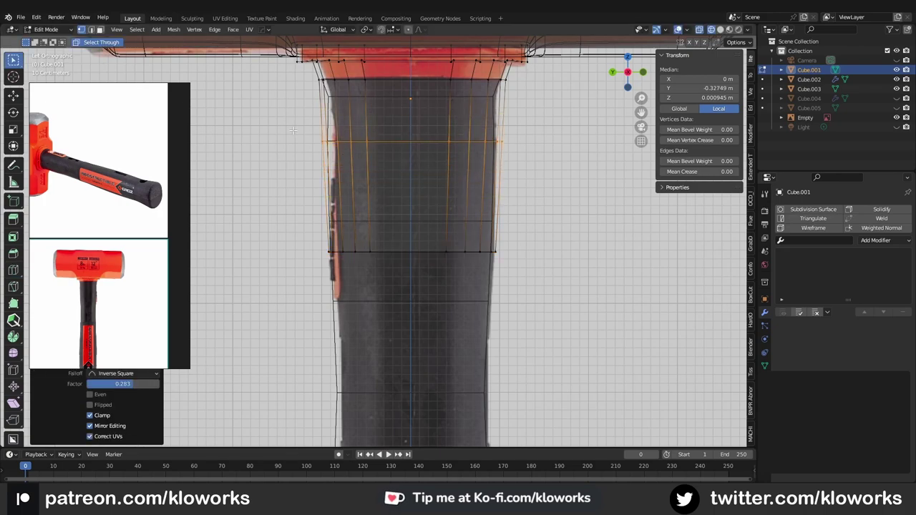
left_click(448, 142)
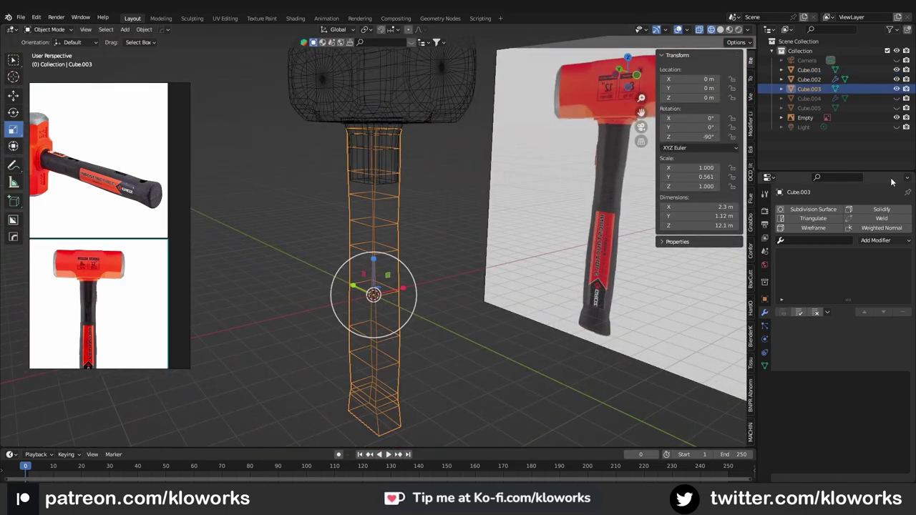
Extend the collar's bottom ring down along the handle with a vertical G Z move.
key("h")
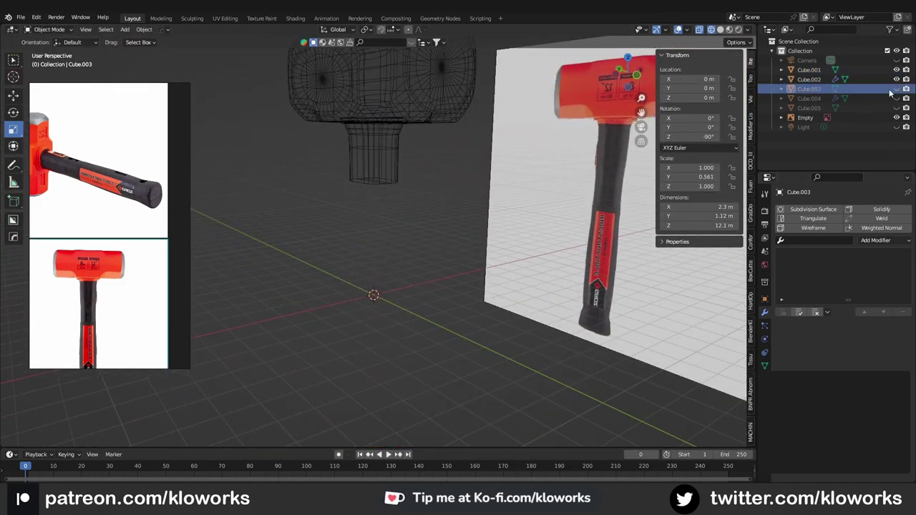
key("ctrl+KP_3")
scroll(389, 144, "up", 3)
left_click(389, 143)
left_click(414, 128, "shift")
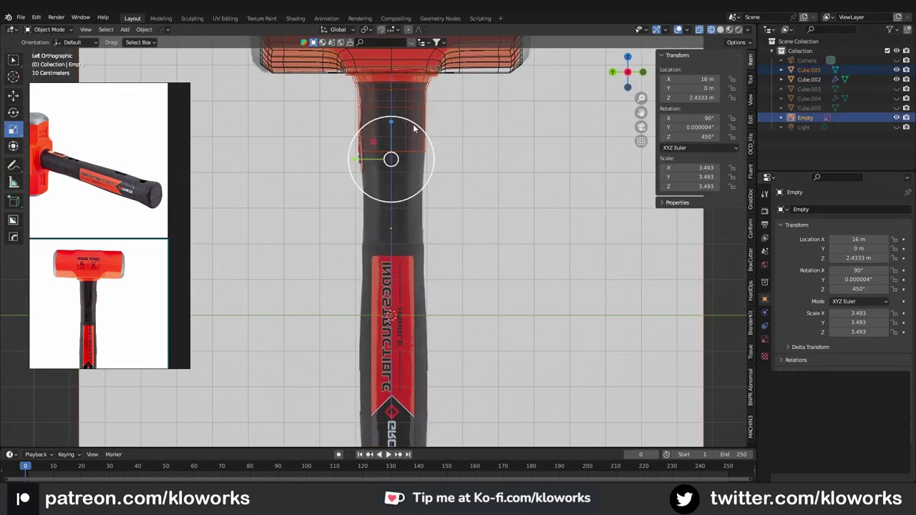
key("Tab")
scroll(413, 324, "down", 3)
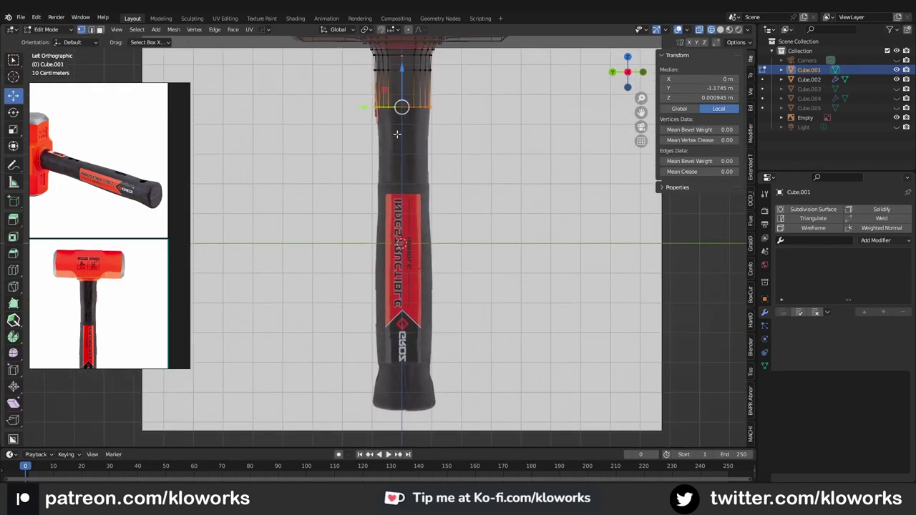
key("g")
key("z")
left_click(442, 328)
key("Tab")
mouse_move(442, 328)
middle_mouse_down()
mouse_move(594, 93)
mouse_move(334, 214)
mouse_move(432, 214)
mouse_move(350, 210)
mouse_move(419, 176)
mouse_move(360, 188)
mouse_move(408, 163)
mouse_move(340, 174)
mouse_move(373, 124)
middle_mouse_up()
scroll(131, 171, "up", 3)
Add several loop cuts along the handle in side view and slide them into position.
key("Tab")
scroll(369, 340, "down", 2)
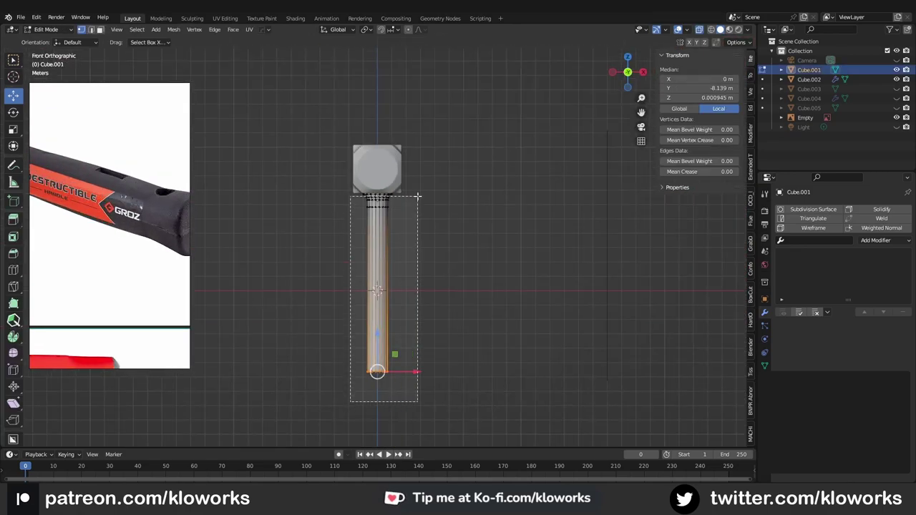
scroll(374, 247, "up", 6)
key("c")
key("alt+a")
key("ctrl+KP_3")
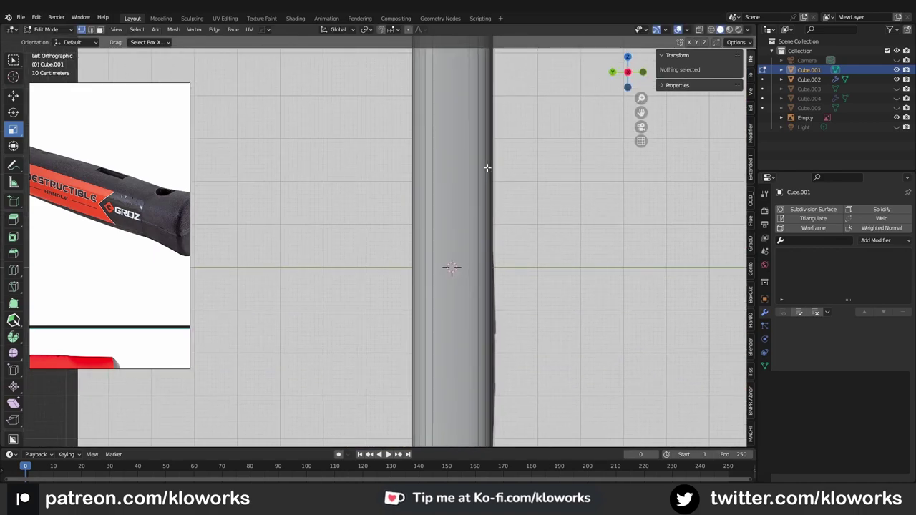
scroll(444, 272, "down", 2)
scroll(450, 287, "up", 1)
key("ctrl+r")
left_click_drag(436, 244, 429, 251)
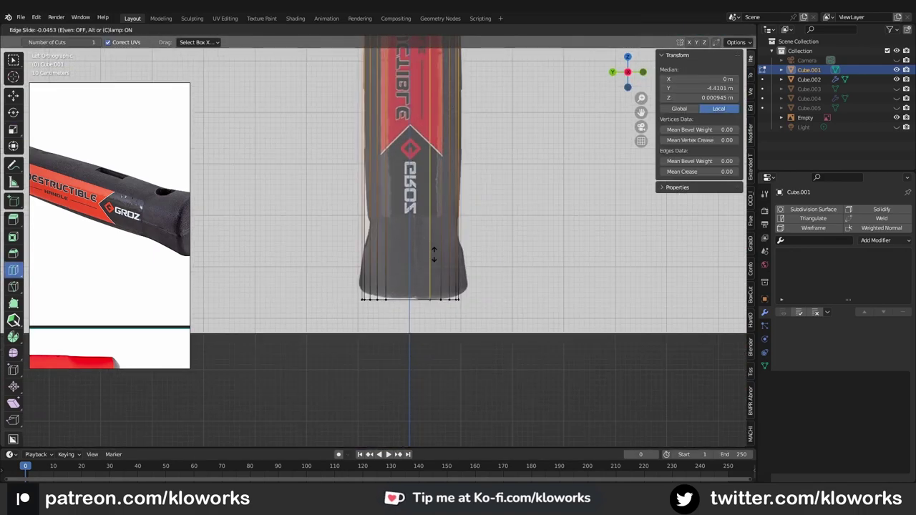
scroll(429, 251, "up", 2)
key("g")
key("g")
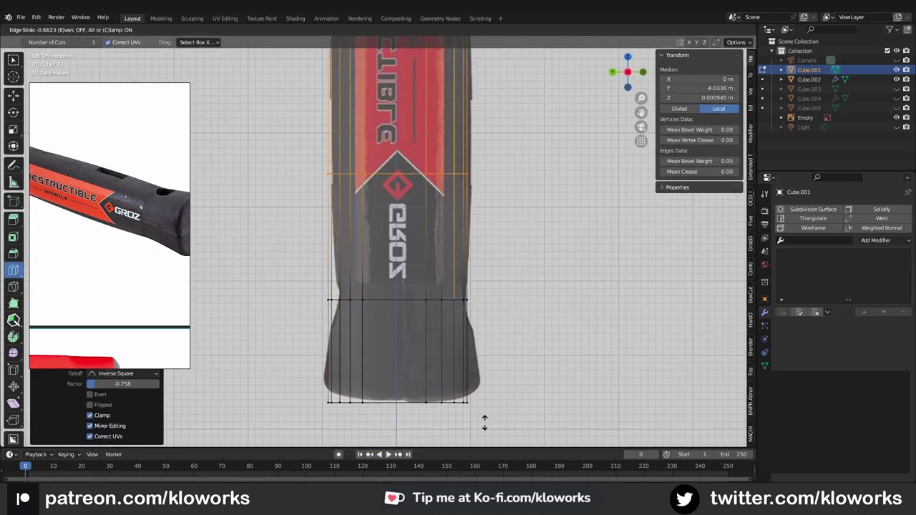
left_click(484, 423)
scroll(340, 297, "down", 3)
left_click(422, 184)
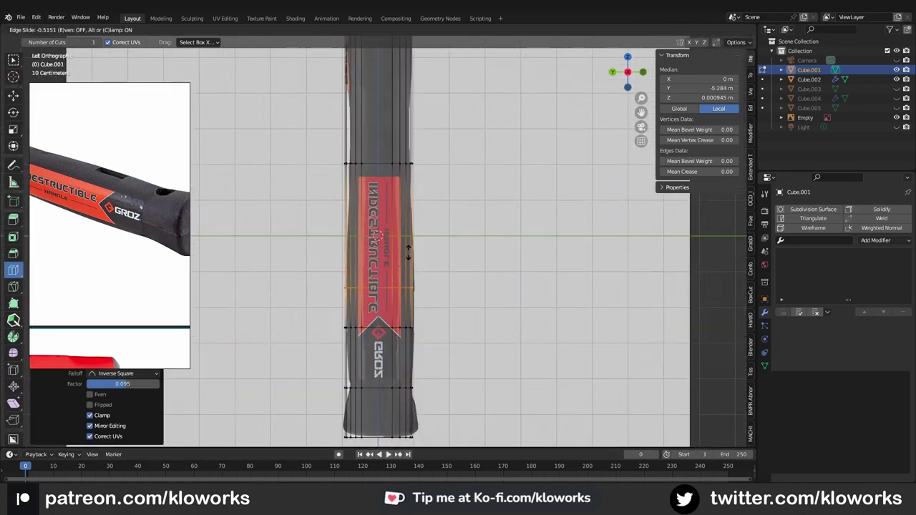
middle_click_drag(421, 185, 427, 229, "shift")
scroll(427, 229, "up", 2)
key("g")
key("g")
left_click(440, 180)
scroll(370, 180, "up", 2)
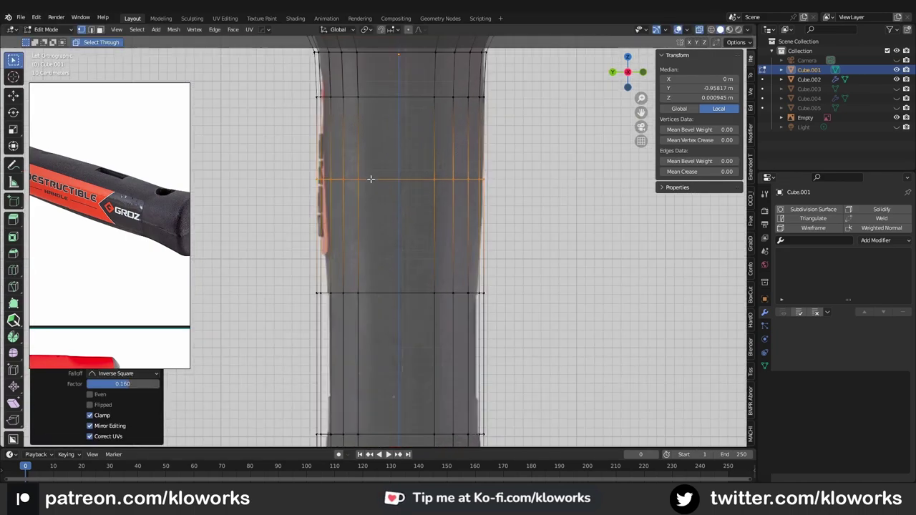
Scale each new loop to the reference widths near the DESTRUCTIBLE label and GROZ diamond.
middle_click_drag(370, 179, 394, 186, "shift")
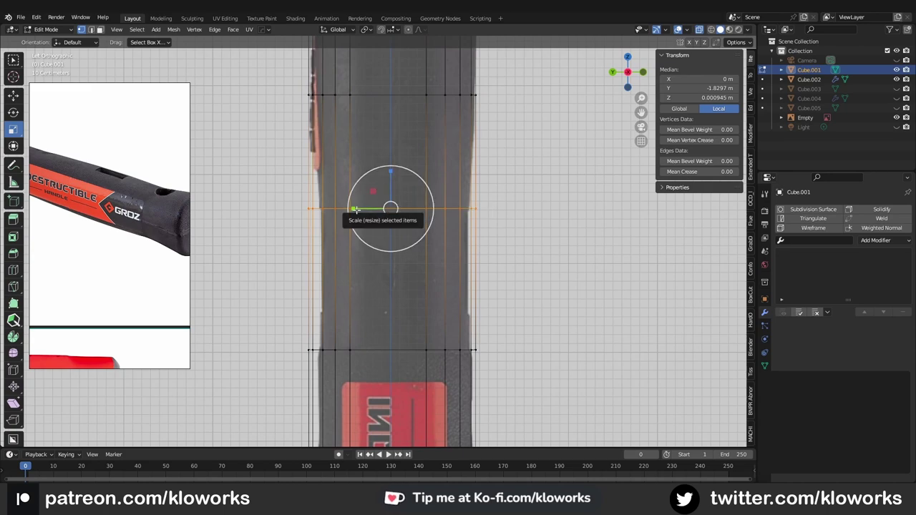
left_click(362, 208)
left_click(362, 208)
middle_click_drag(362, 209, 361, 77, "shift")
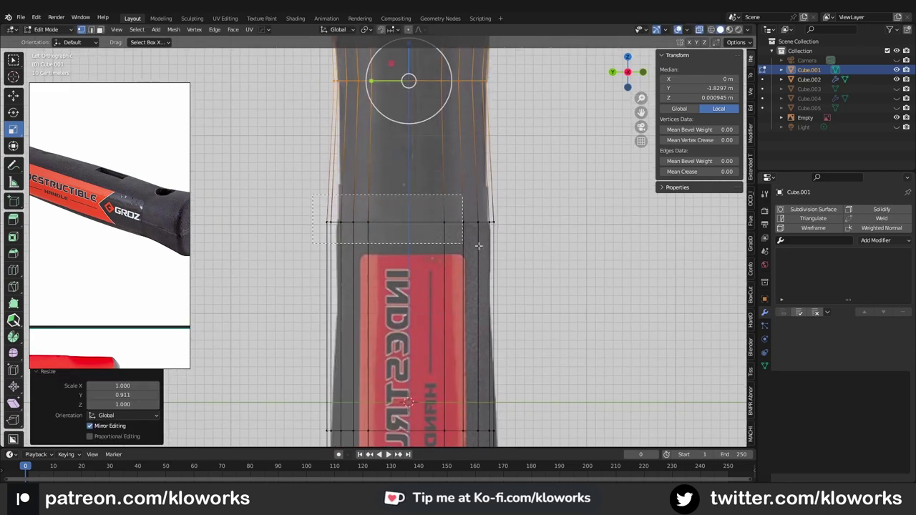
left_click(389, 221, "alt")
left_click_drag(388, 221, 390, 221)
middle_click_drag(390, 221, 390, 86, "shift")
left_click(383, 172, "alt")
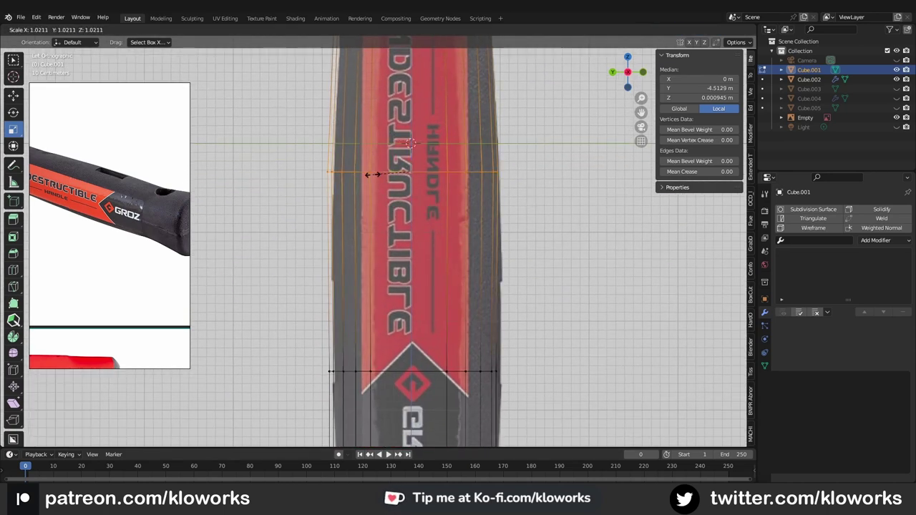
left_click(372, 174)
middle_click_drag(375, 358, 386, 186, "shift")
left_click(386, 193, "alt")
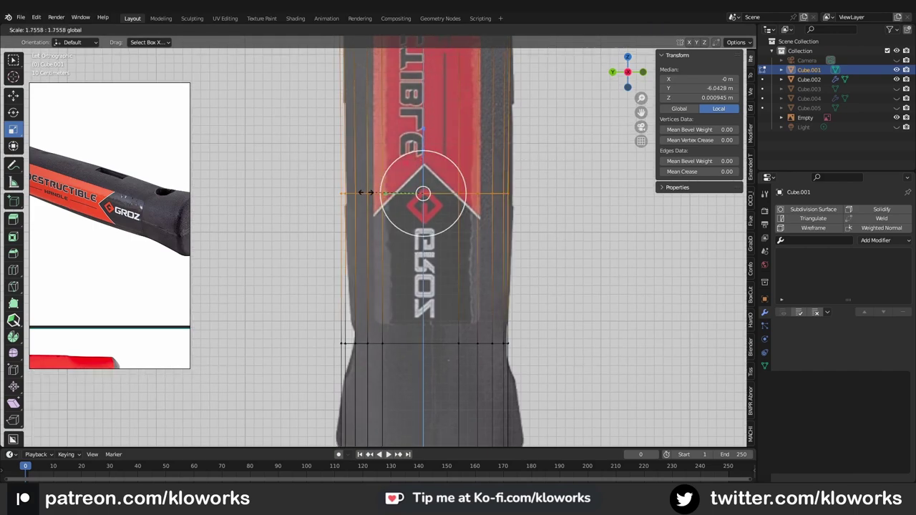
left_click(440, 194)
middle_click_drag(433, 307, 433, 136, "shift")
left_click(430, 169, "alt")
left_click(449, 109)
Add a loop near the handle end, raise it vertically, and narrow it slightly.
key("ctrl+r")
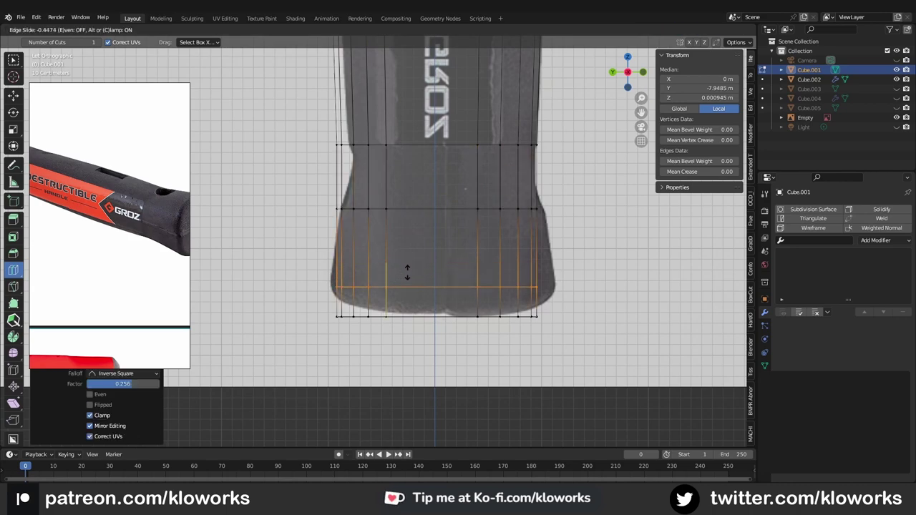
left_click_drag(560, 223, 560, 223)
key("shift+space")
key("g")
left_click(434, 144)
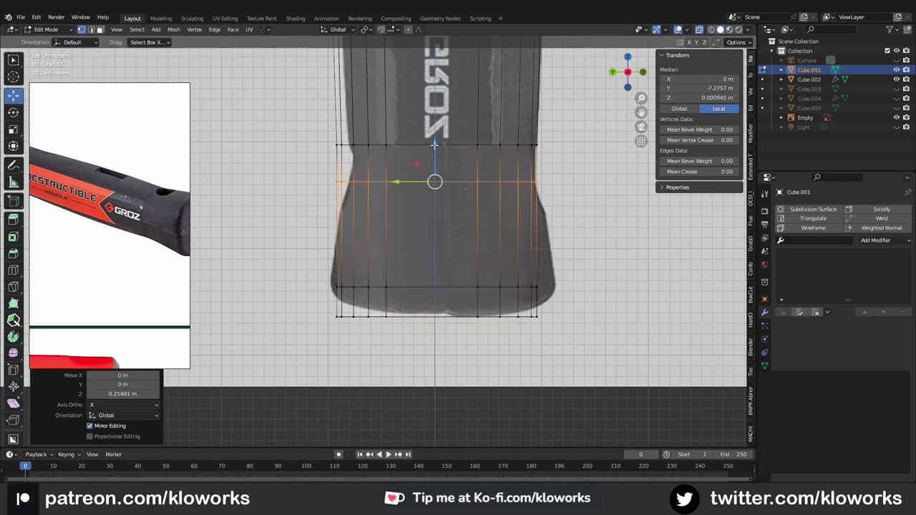
left_click(379, 179)
Add a loop across the flared end, widen it, and squash the bottom ring to 0.898 on Y.
key("shift+space")
key("r")
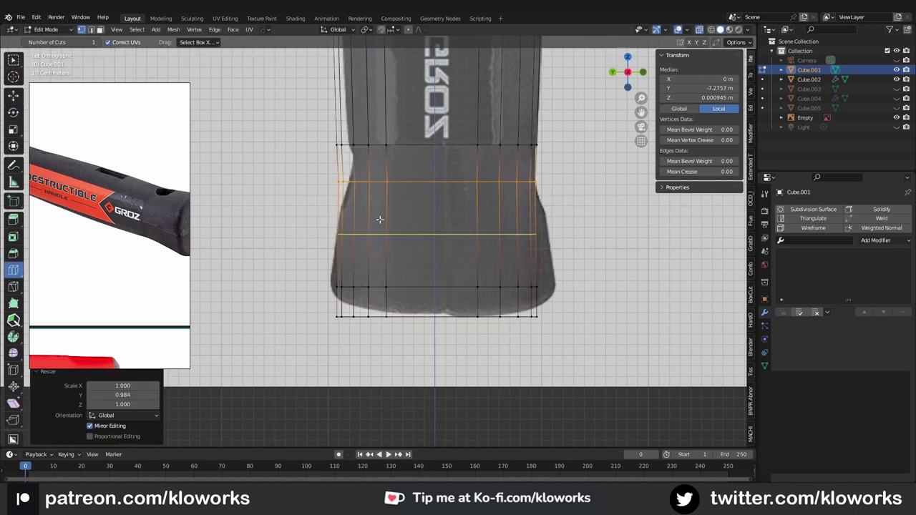
left_click_drag(573, 244, 574, 244)
key("shift+space")
key("s")
left_click(356, 232)
left_click(447, 310, "alt")
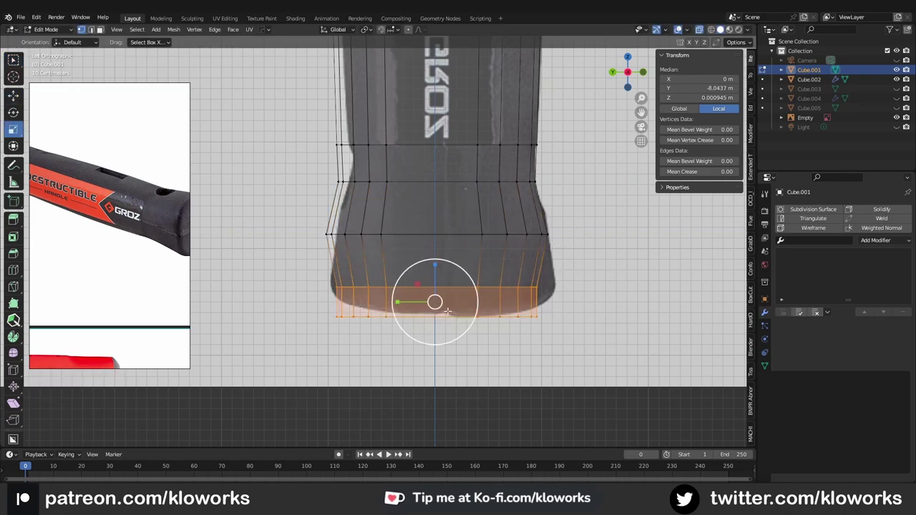
left_click(363, 298)
left_click(434, 316, "alt")
key("s")
key("y")
left_click(433, 306)
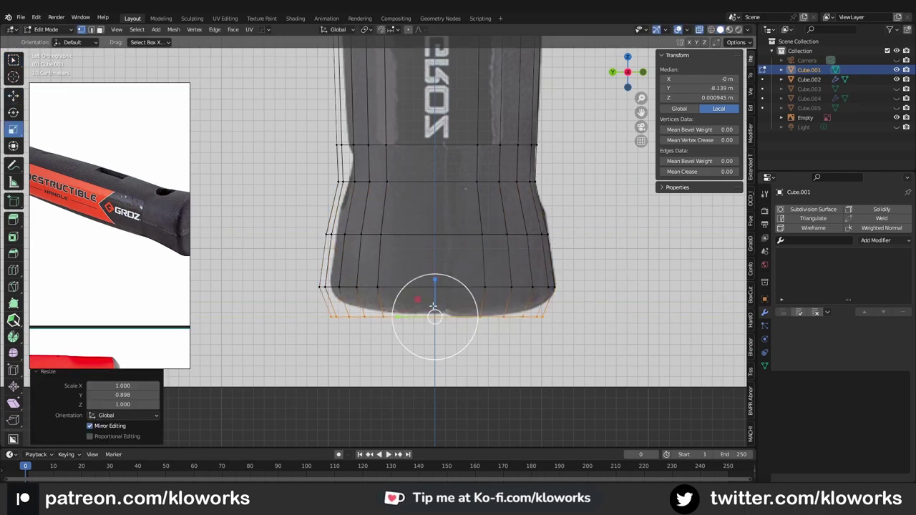
key("Tab")
scroll(465, 273, "down", 5)
mouse_move(454, 196)
middle_mouse_down()
mouse_move(415, 310)
mouse_move(494, 259)
middle_mouse_up()
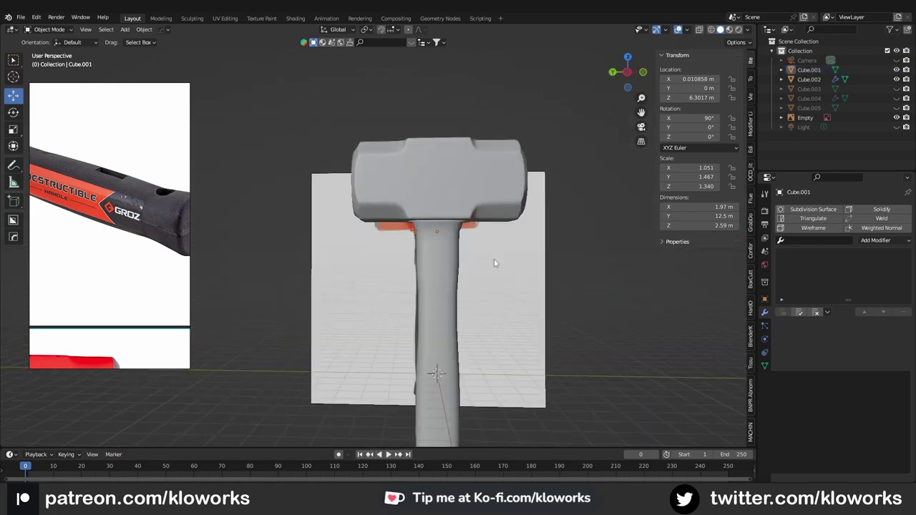
In X-ray side view, lower the handle's top loop flush under the hammer head.
scroll(526, 220, "up", 5)
key("ctrl+KP_3")
key("Tab")
scroll(498, 244, "up", 4)
scroll(385, 210, "up", 2)
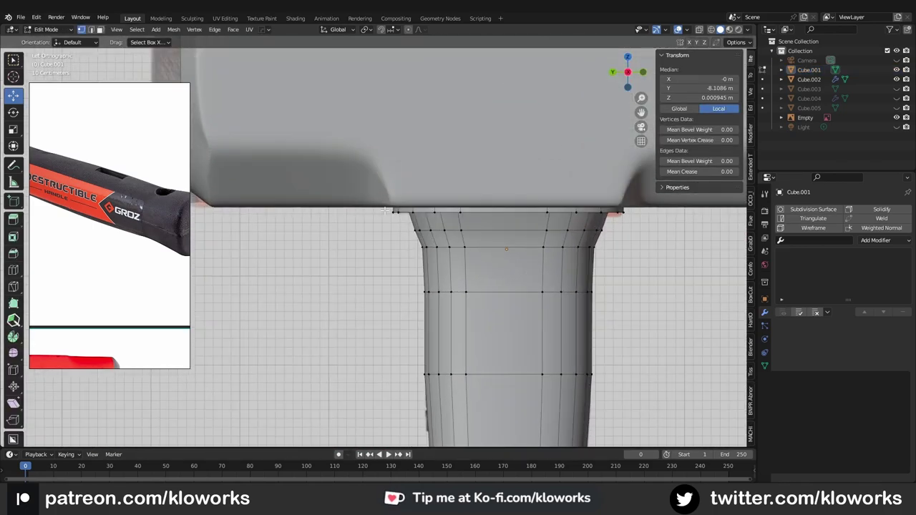
key("alt+z")
left_click(500, 189)
scroll(500, 190, "down", 3)
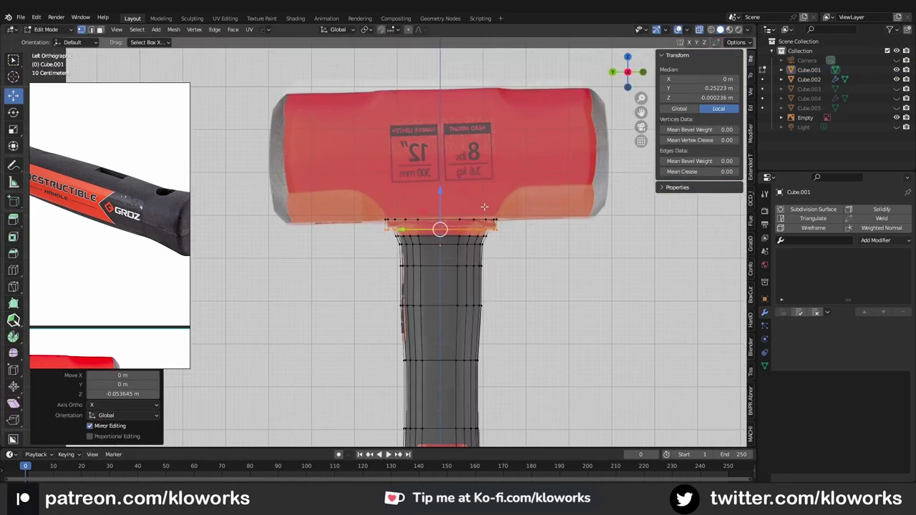
Leave the hammer head in place and apply smooth shading to the handle.
key("Tab")
key("alt+z")
left_click(437, 127)
key("g")
right_click(442, 117)
middle_click_drag(441, 117, 446, 213)
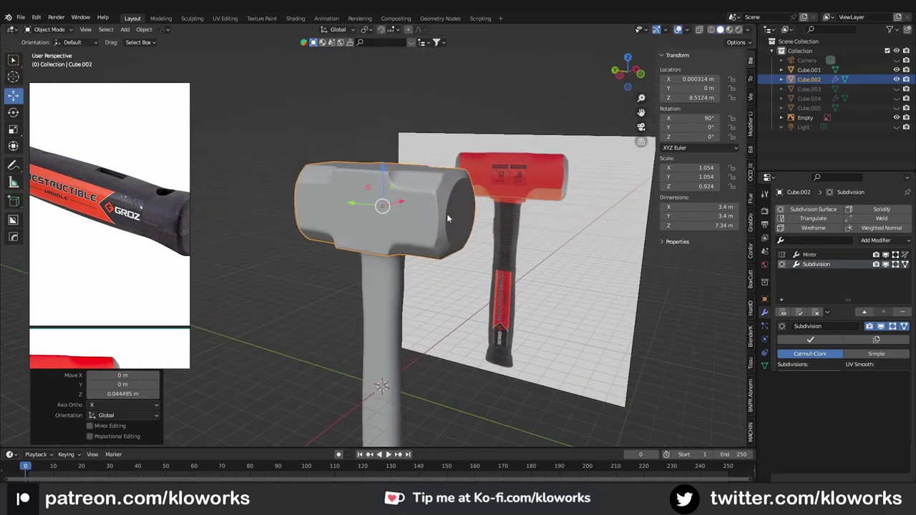
scroll(316, 305, "up", 3)
middle_click_drag(316, 305, 347, 309)
right_click(339, 225)
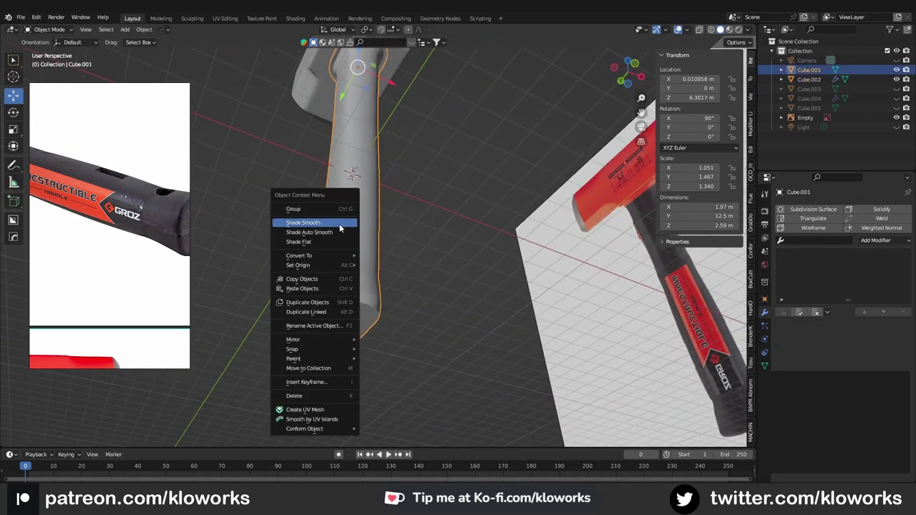
left_click(368, 218)
mouse_move(432, 214)
middle_mouse_down()
mouse_move(395, 247)
mouse_move(444, 300)
mouse_move(505, 337)
middle_mouse_up()
Lower the handle's bottom edge loop about 0.129 m to form a rounded base.
key("Tab")
left_click(399, 274)
scroll(403, 267, "up", 3)
scroll(506, 337, "up", 2)
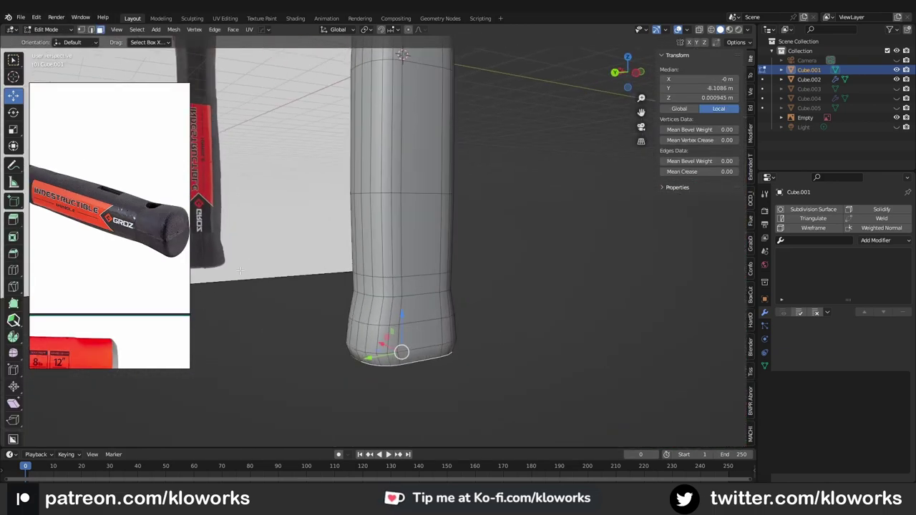
left_click(400, 353)
middle_click_drag(401, 352, 430, 286)
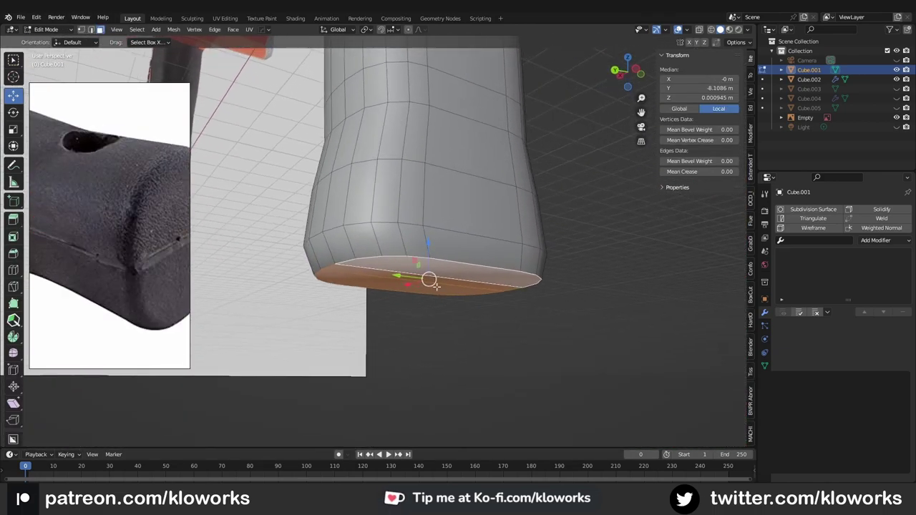
scroll(142, 241, "down", 3)
scroll(180, 265, "up", 3)
scroll(180, 265, "down", 2)
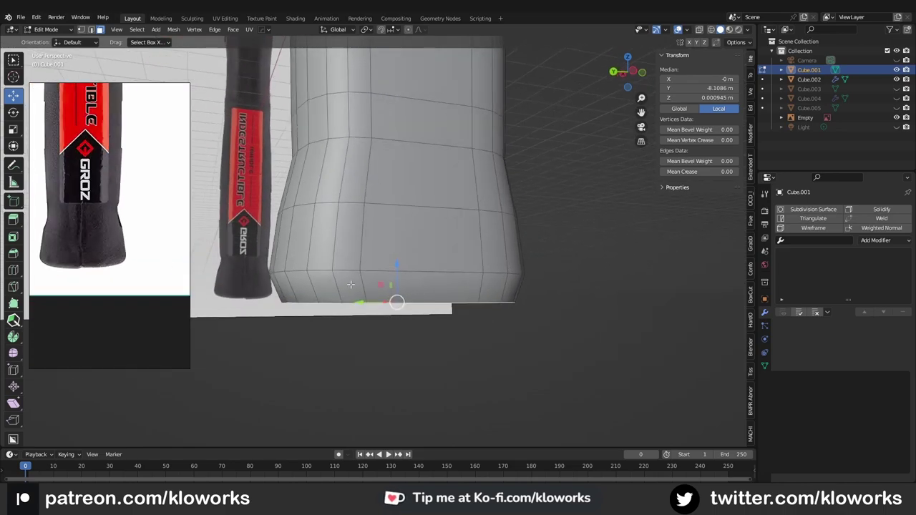
middle_click_drag(401, 215, 372, 236)
key("1")
left_click(367, 286)
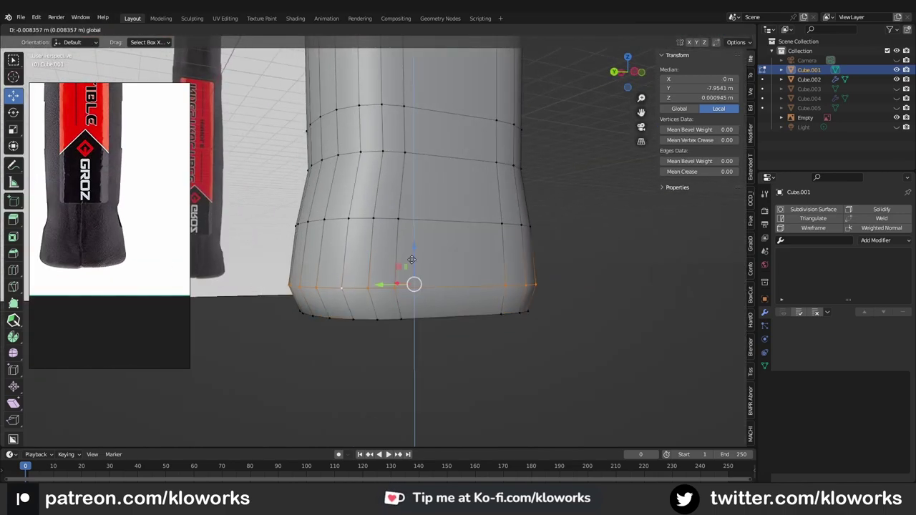
left_click(412, 259)
mouse_move(411, 259)
middle_mouse_down()
mouse_move(463, 267)
mouse_move(468, 225)
middle_mouse_up()
Scale the handle's end-cap faces along X and inset them.
key("3")
left_click(457, 214)
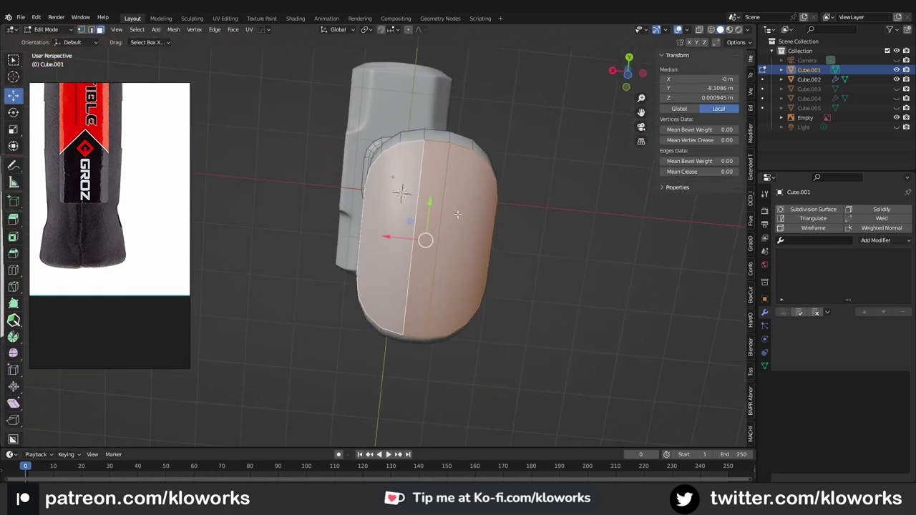
left_click(390, 257, "shift")
key("s")
key("x")
mouse_move(408, 236)
middle_mouse_down()
mouse_move(427, 257)
mouse_move(399, 258)
mouse_move(470, 181)
middle_mouse_up()
left_click(383, 256)
key("i")
left_click(422, 237)
key("alt+a")
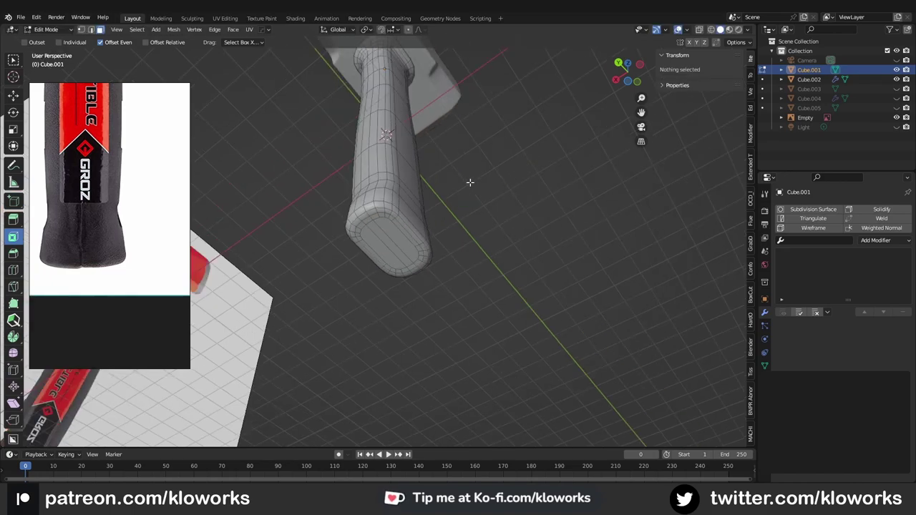
Add a thin edge loop near the handle's top cap, slid toward the rim.
middle_click_drag(486, 248, 455, 286)
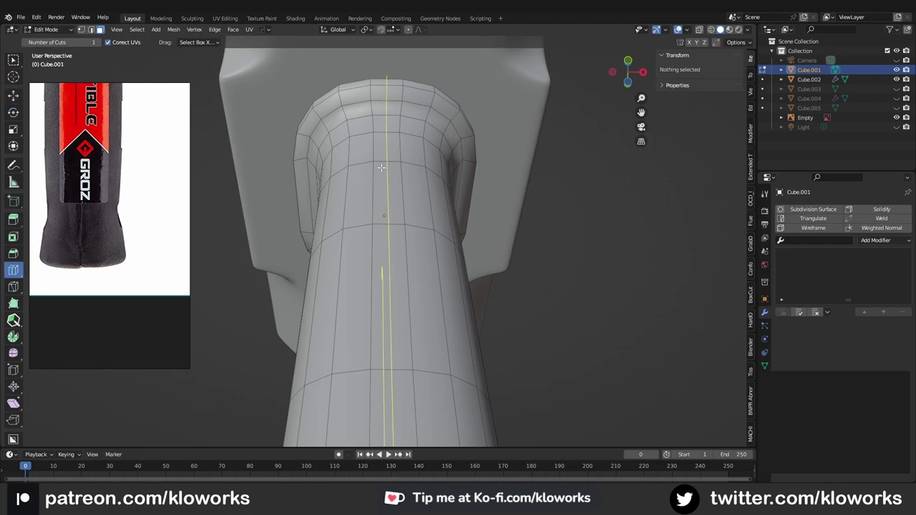
middle_click_drag(419, 217, 400, 250)
left_click_drag(400, 254, 401, 261)
left_click(401, 259)
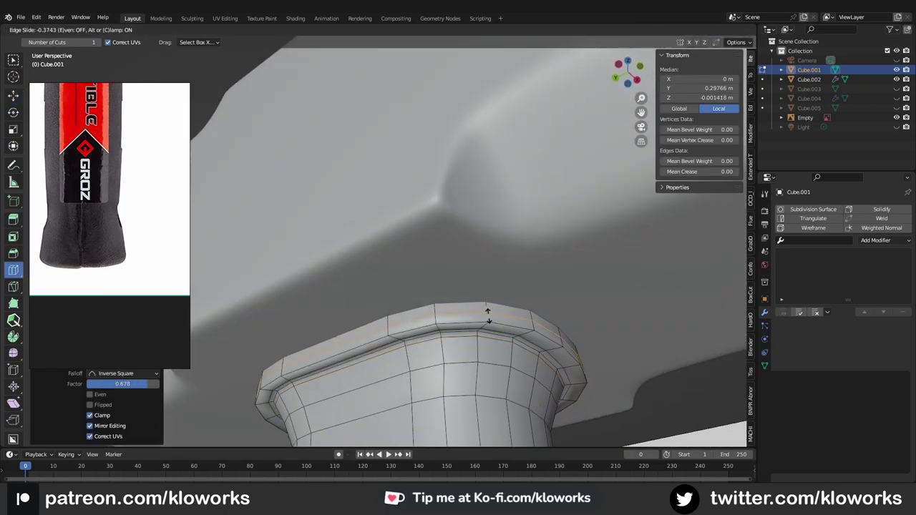
key("ctrl+KP_3")
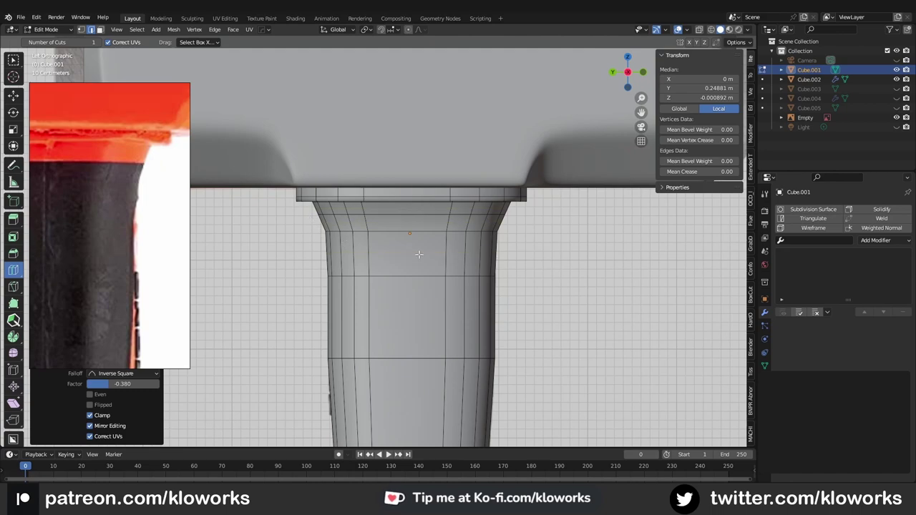
key("alt+z")
scroll(417, 253, "up", 1)
scroll(402, 229, "up", 1)
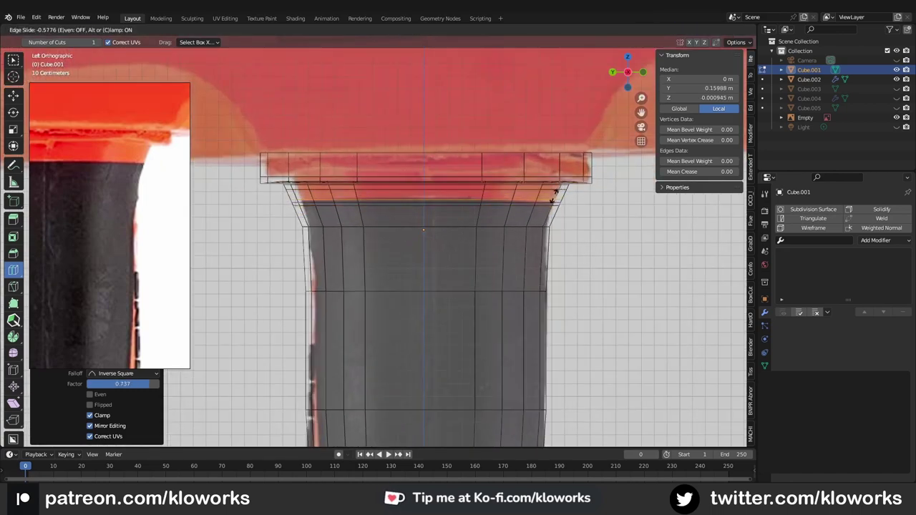
key("Tab")
scroll(536, 251, "down", 3)
Switch to Material Preview and remove the extra Material.002 slot from the handle.
middle_click_drag(536, 251, 408, 211)
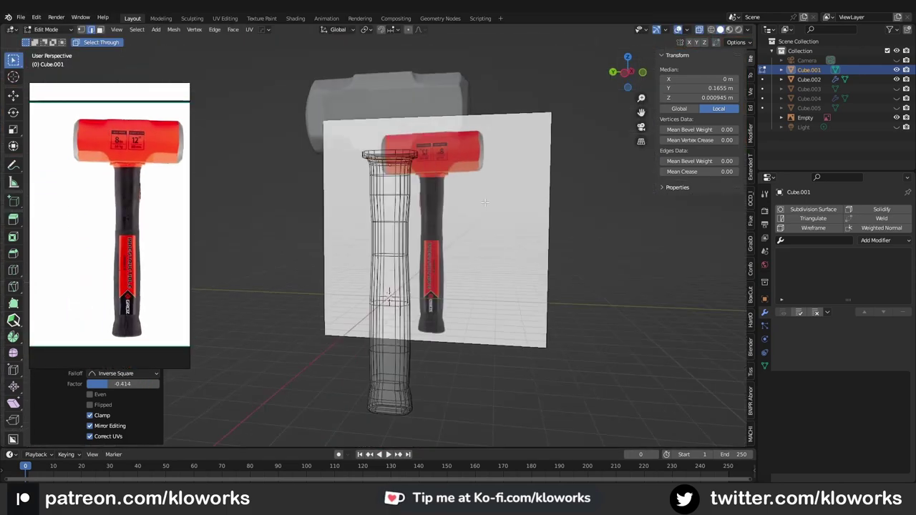
key("alt+z")
left_click(813, 209)
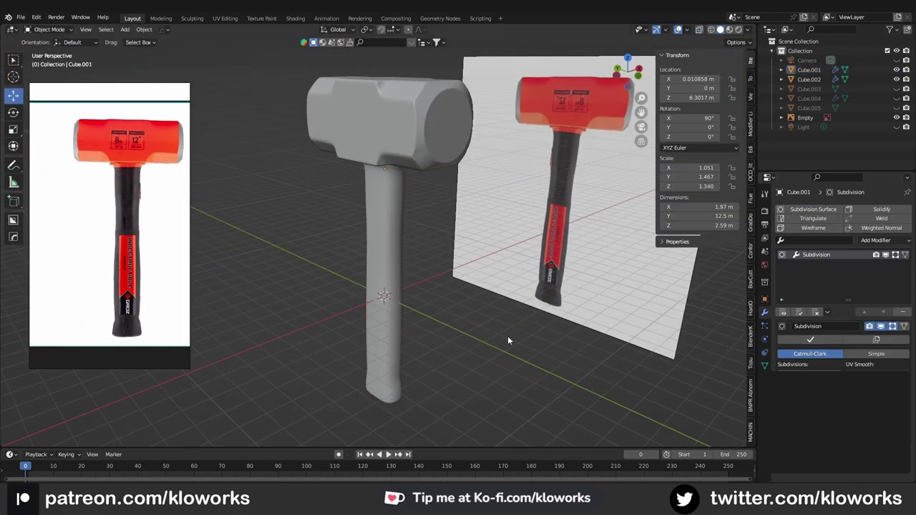
mouse_move(508, 338)
middle_mouse_down()
mouse_move(378, 250)
mouse_move(367, 192)
mouse_move(400, 206)
middle_mouse_up()
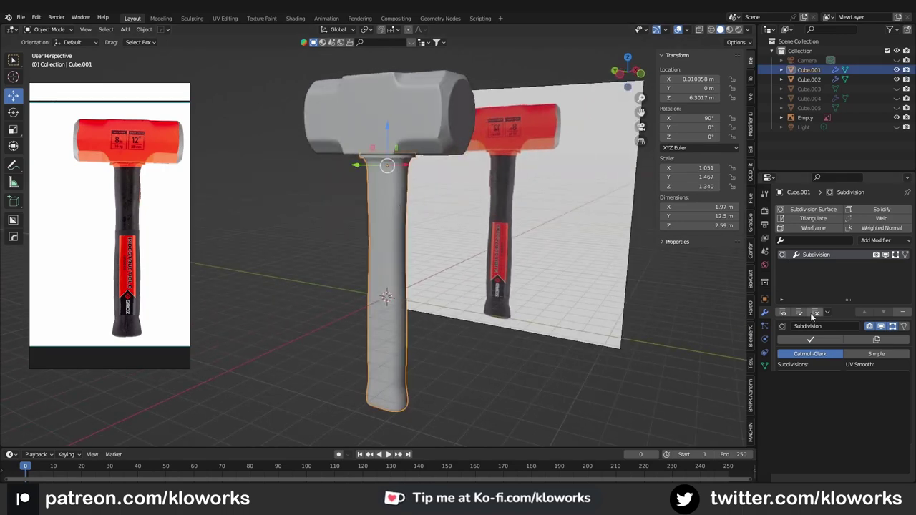
left_click(764, 299)
left_click(841, 250)
left_click(907, 209)
left_click(844, 267)
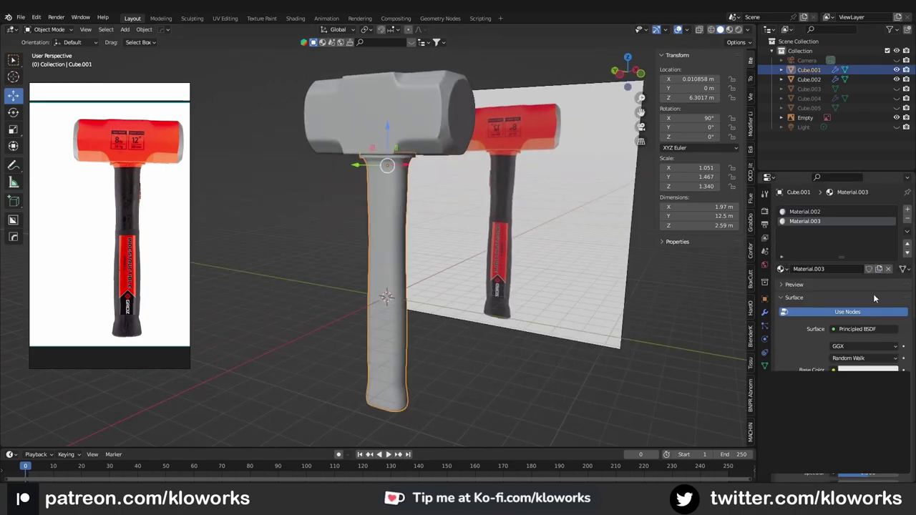
left_click(867, 369)
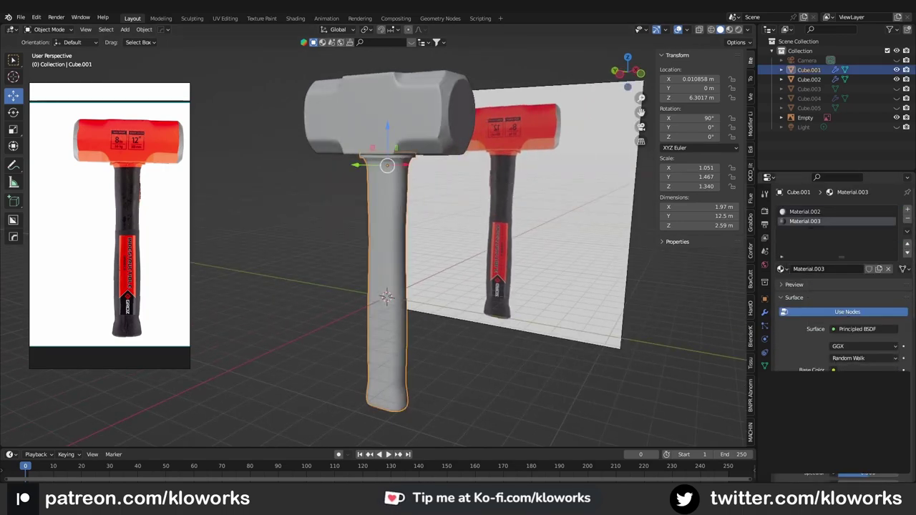
left_click(730, 29)
key("ctrl+z")
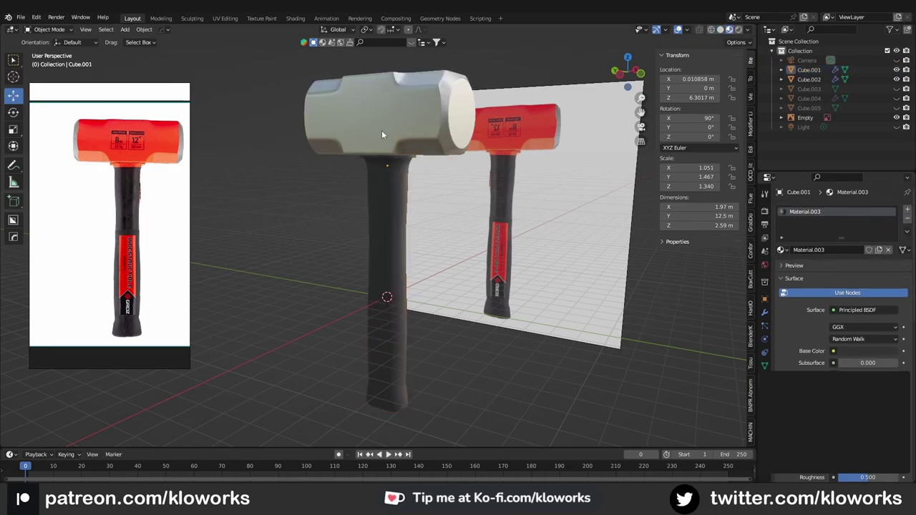
Set the head's Material.001 Base Color from white to red.
left_click(862, 350)
left_click(851, 189)
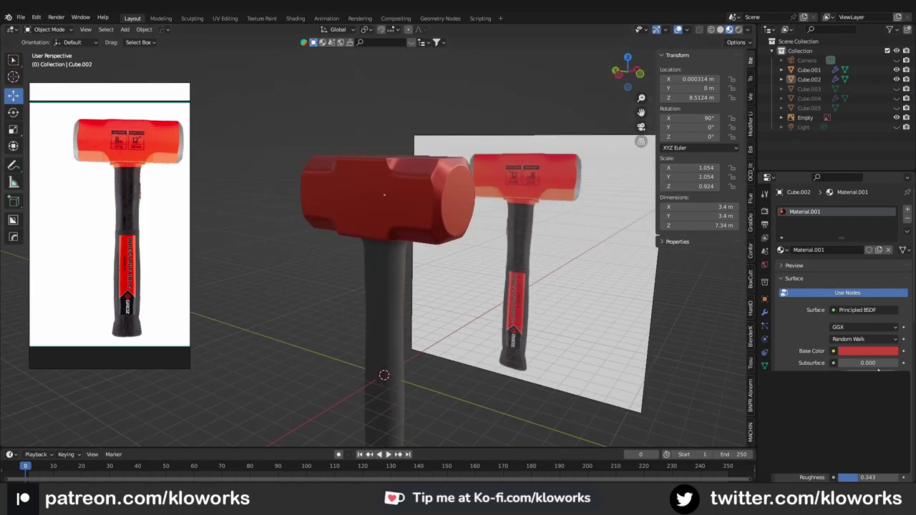
left_click(867, 351)
mouse_move(304, 296)
middle_mouse_down()
mouse_move(659, 32)
mouse_move(324, 203)
mouse_move(490, 196)
middle_mouse_up()
scroll(431, 260, "up", 4)
scroll(119, 326, "up", 2)
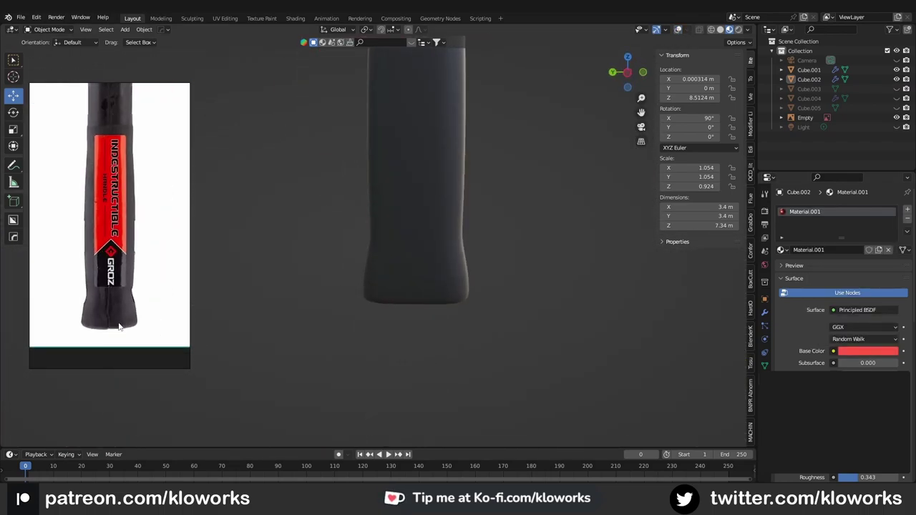
scroll(425, 265, "down", 3)
middle_click_drag(458, 274, 526, 280)
scroll(126, 285, "down", 2)
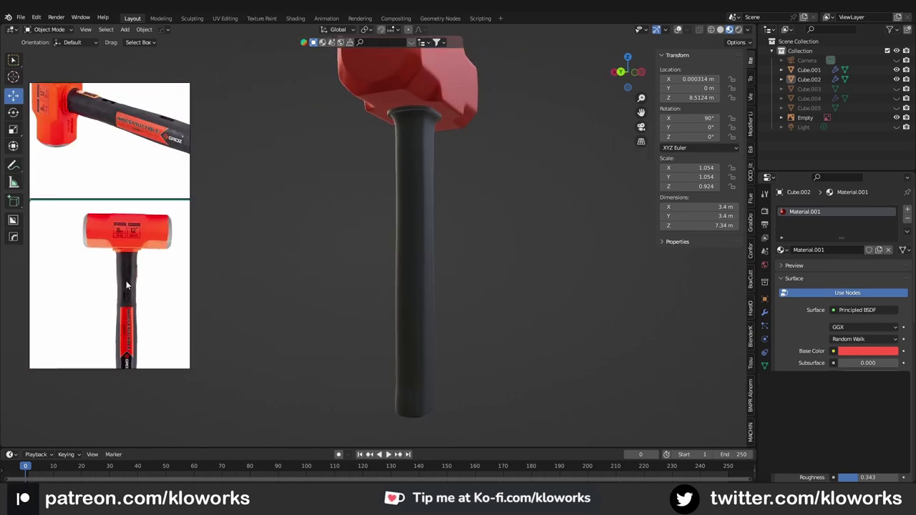
scroll(126, 285, "up", 2)
Select the handle and enter Edit Mode on it, viewed from the front.
middle_click_drag(167, 244, 273, 259)
scroll(327, 213, "up", 2)
mouse_move(327, 213)
middle_mouse_down()
mouse_move(319, 304)
mouse_move(355, 232)
middle_mouse_up()
scroll(319, 305, "down", 2)
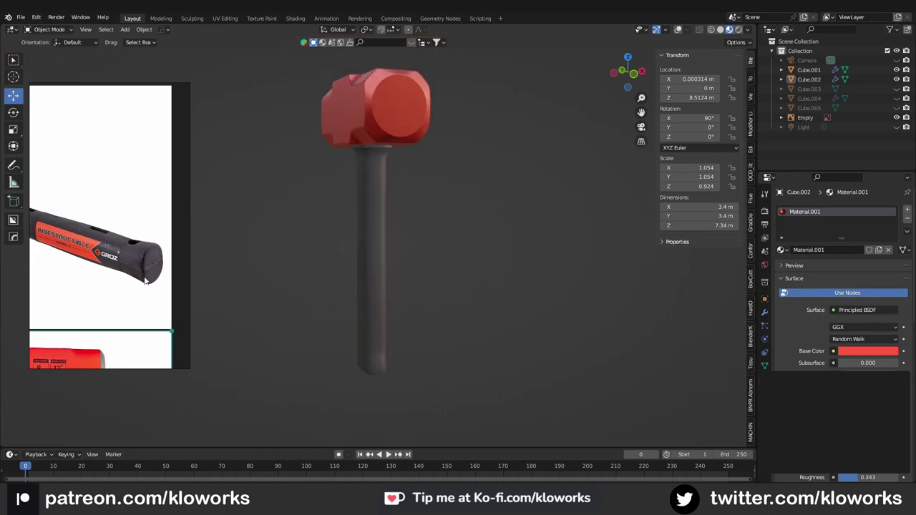
left_click(354, 236)
key("Tab")
key("KP_Decimal")
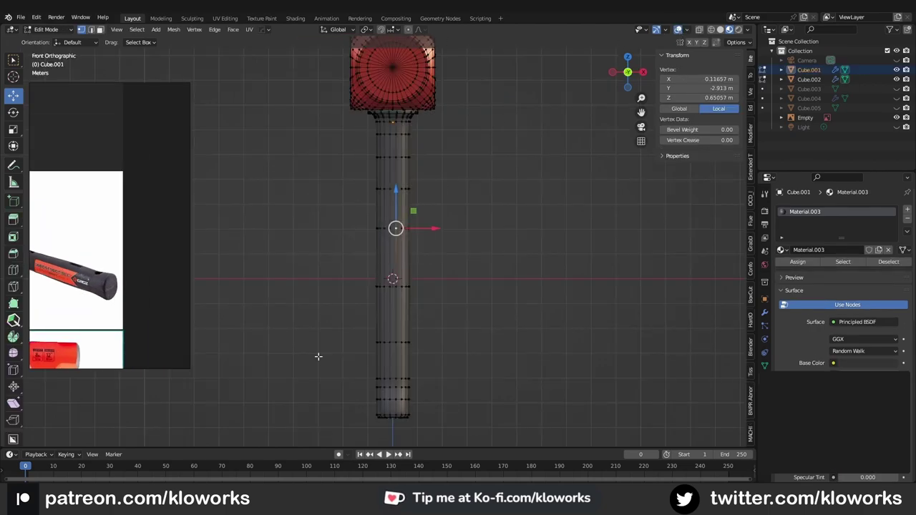
Box-select the handle vertices and scale them down slightly to slim the shaft.
left_click_drag(337, 379, 485, 127)
key("KP_Decimal")
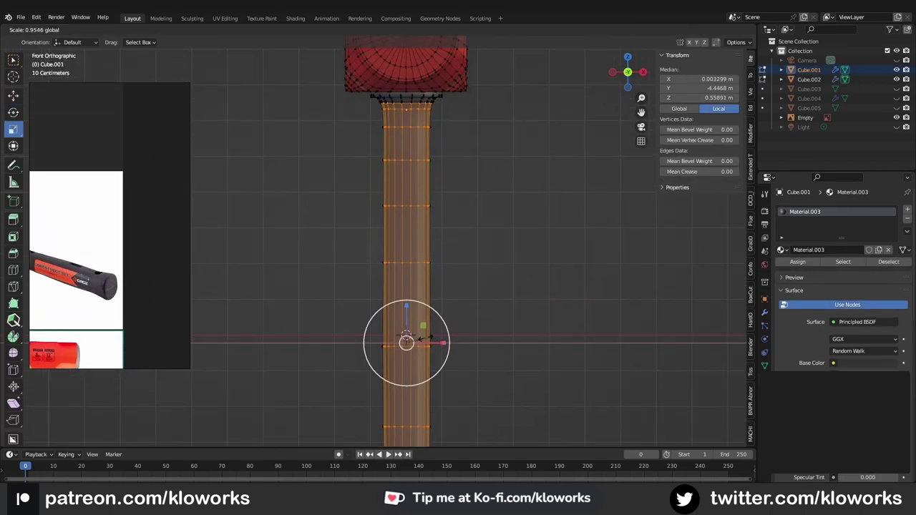
left_click(427, 338)
scroll(356, 411, "down", 3)
key("KP_Decimal")
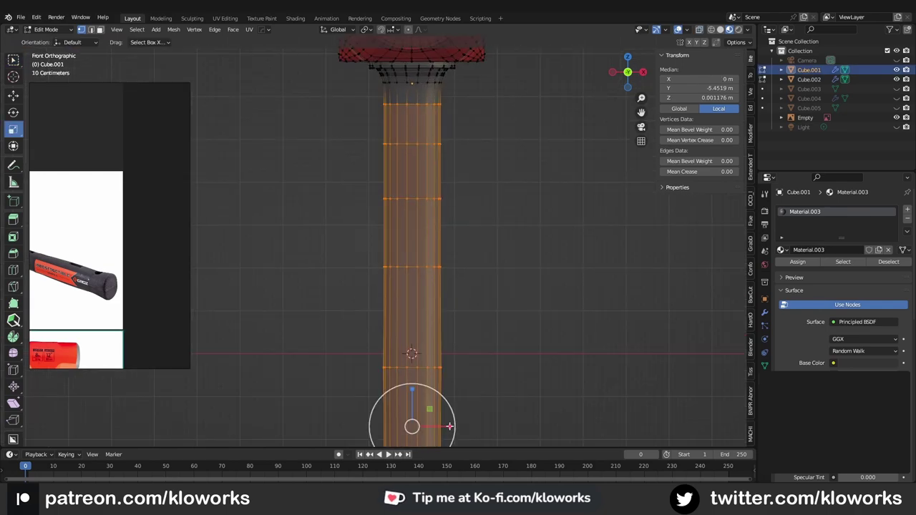
key("ctrl+z")
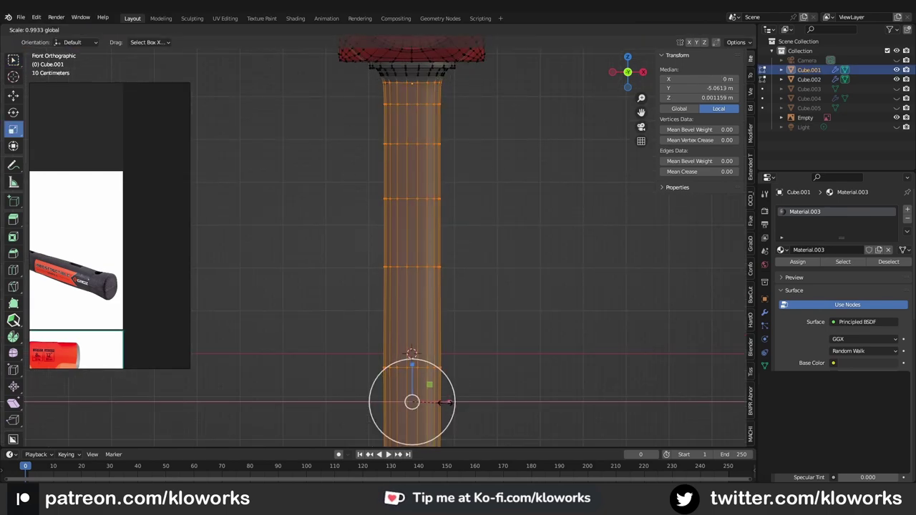
left_click(435, 401)
key("Tab")
From a side view in Edit Mode, select the top ring of the handle.
mouse_move(435, 401)
middle_mouse_down()
mouse_move(378, 221)
mouse_move(368, 260)
mouse_move(440, 240)
mouse_move(562, 281)
middle_mouse_up()
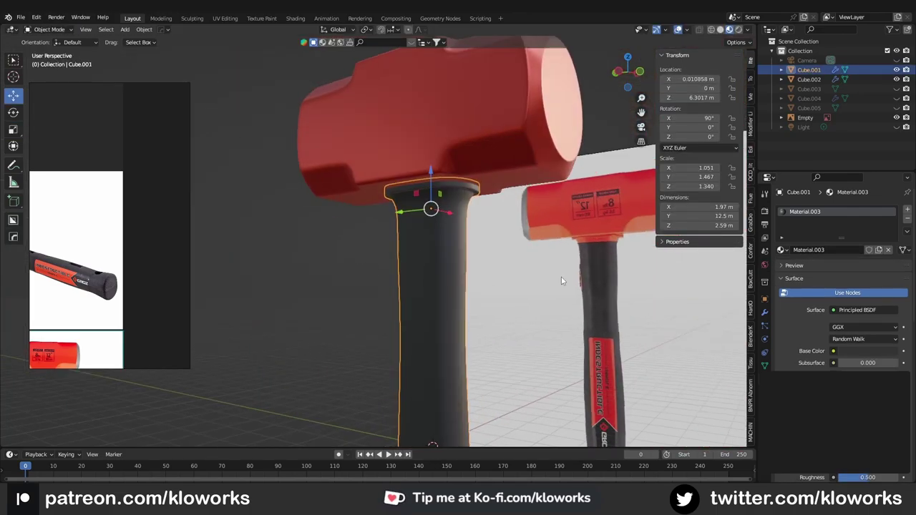
key("alt+a")
mouse_move(439, 233)
middle_mouse_down()
mouse_move(446, 229)
mouse_move(425, 207)
middle_mouse_up()
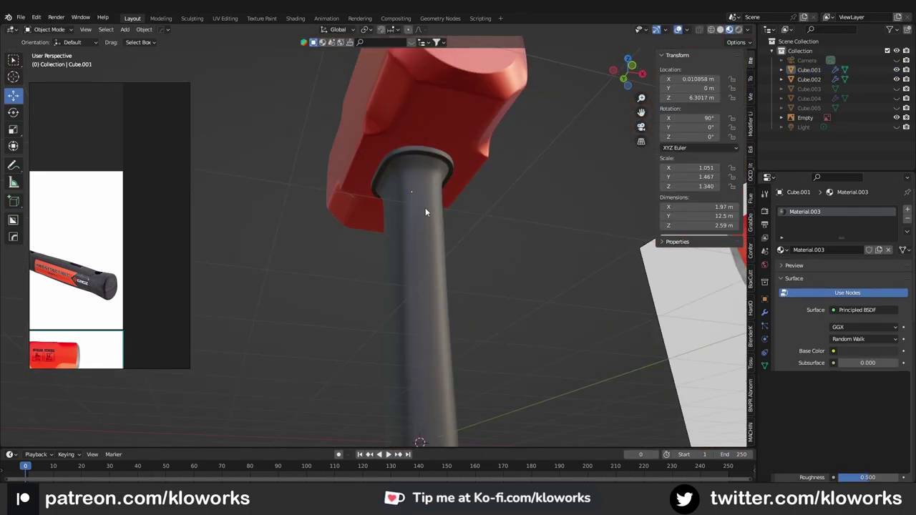
scroll(222, 287, "up", 3)
scroll(223, 287, "up", 3)
key("Tab")
key("ctrl+KP_3")
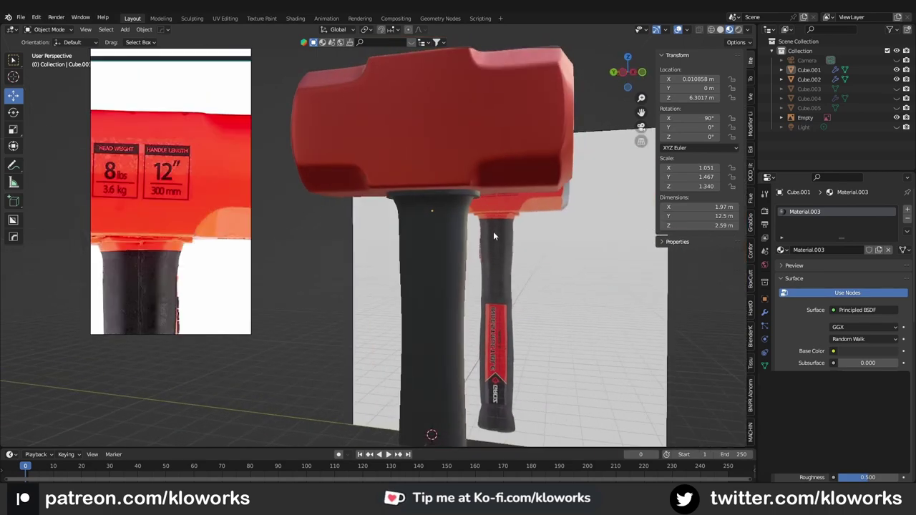
scroll(421, 166, "up", 4)
mouse_move(349, 99)
left_mouse_down()
mouse_move(631, 165)
mouse_move(651, 160)
left_mouse_up()
scroll(652, 160, "up", 1)
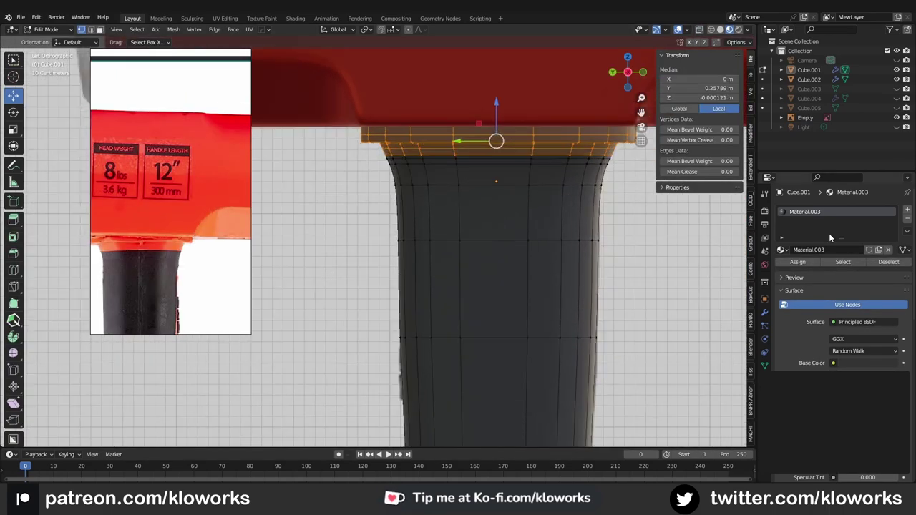
Try the red Material.001 on the handle, then restore its black Material.003.
left_click(781, 249)
left_click(801, 290)
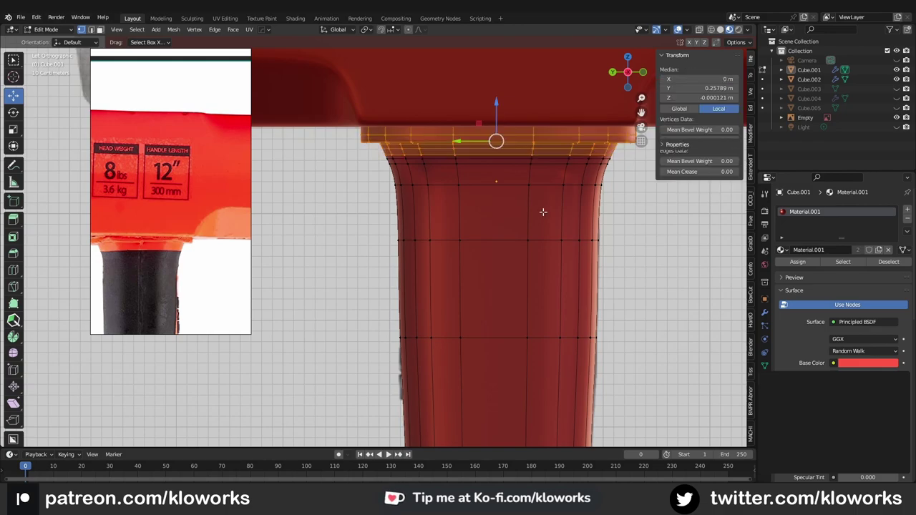
key("Tab")
left_click(782, 250)
left_click(807, 300)
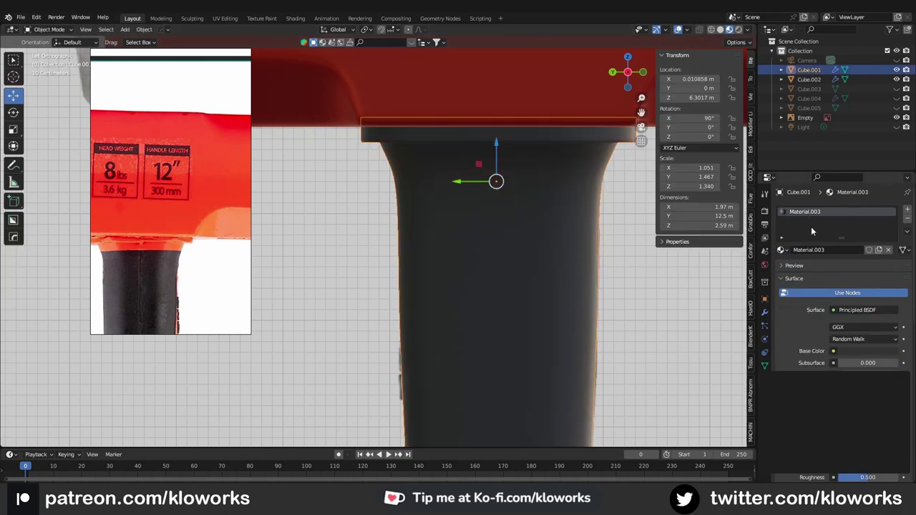
Add a second handle slot holding Material.001 and select the handle's top face ring.
left_click(907, 209)
left_click(785, 268)
left_click(801, 291)
key("Tab")
left_click_drag(302, 94, 603, 204)
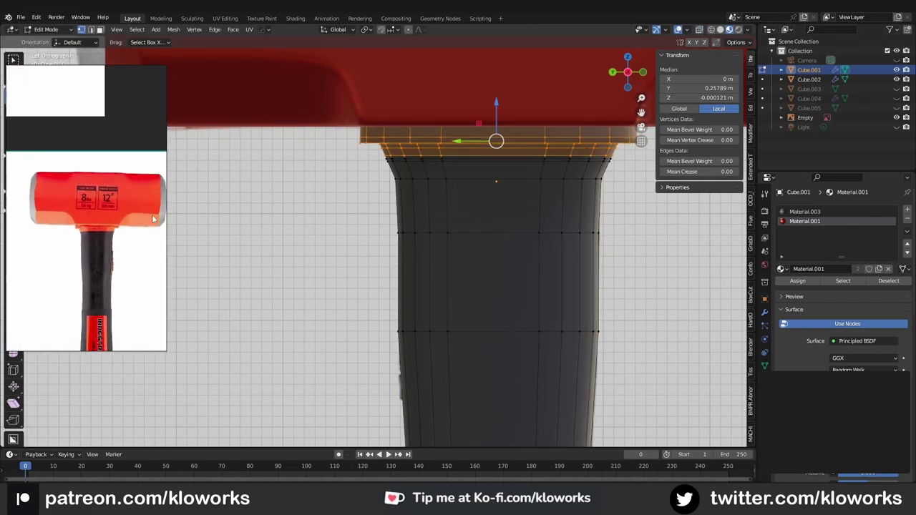
Assign the red Material.001 to the handle's top ring to form a collar.
scroll(478, 202, "up", 2)
scroll(478, 202, "down", 2)
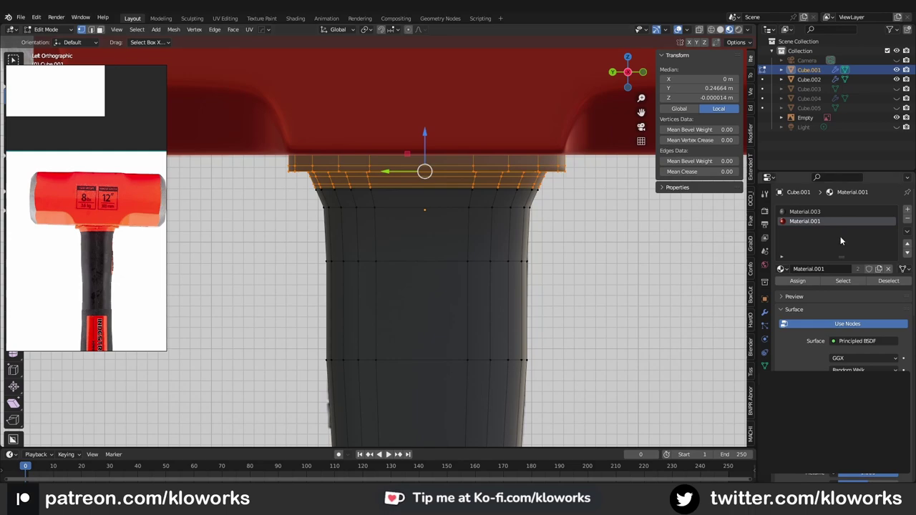
left_click(796, 280)
scroll(473, 194, "down", 2)
scroll(473, 195, "down", 2)
mouse_move(473, 194)
middle_mouse_down()
mouse_move(515, 186)
mouse_move(472, 194)
middle_mouse_up()
scroll(473, 195, "up", 1)
Give the head's end faces a new Material.004 in a second slot.
key("Tab")
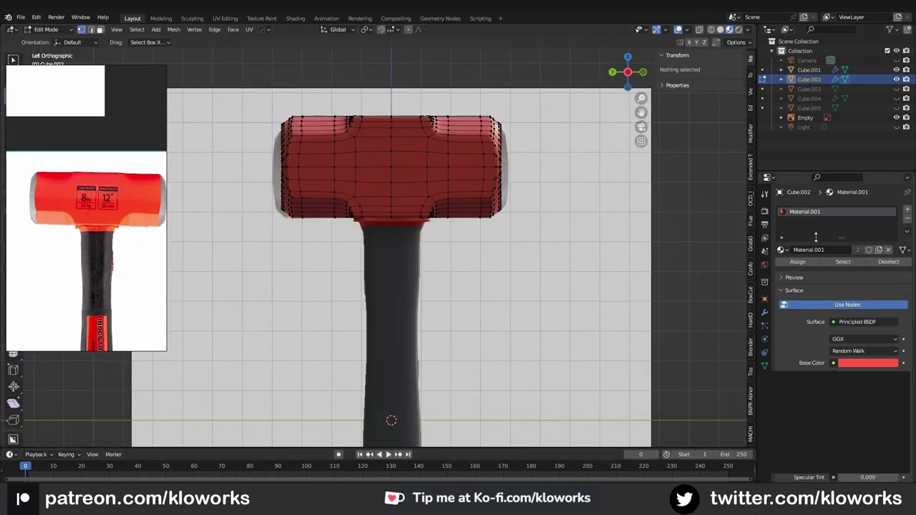
left_click(906, 208)
left_click_drag(490, 112, 546, 243)
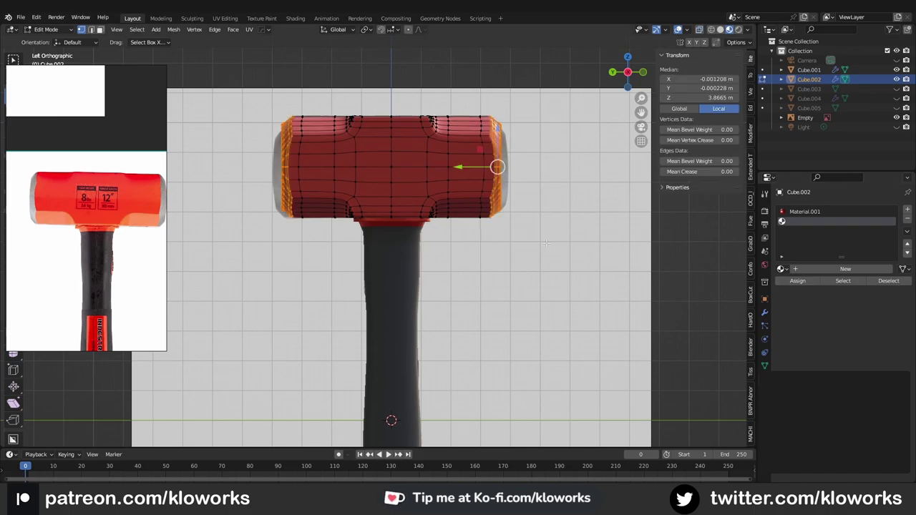
left_click(822, 269)
scroll(822, 269, "down", 3)
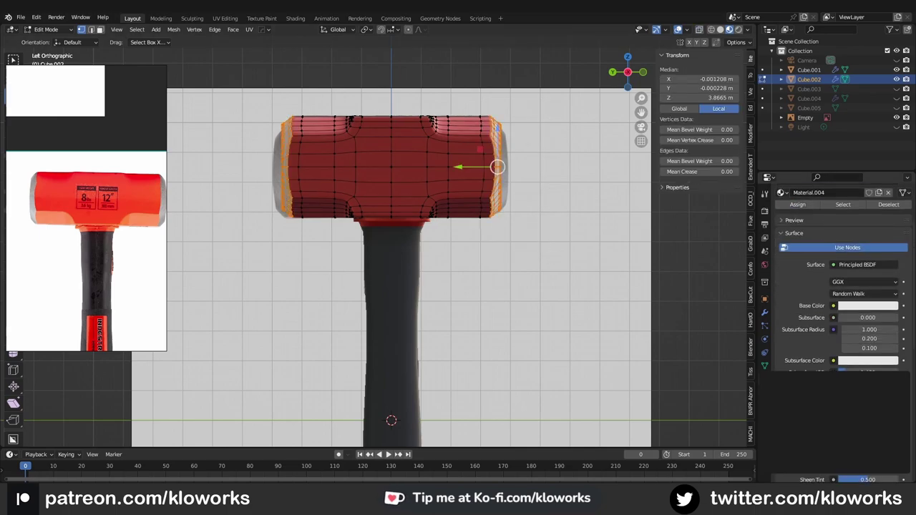
middle_click_drag(497, 166, 389, 200)
key("ctrl+Tab")
Light the material preview with a built-in HDRI environment.
left_click(348, 126)
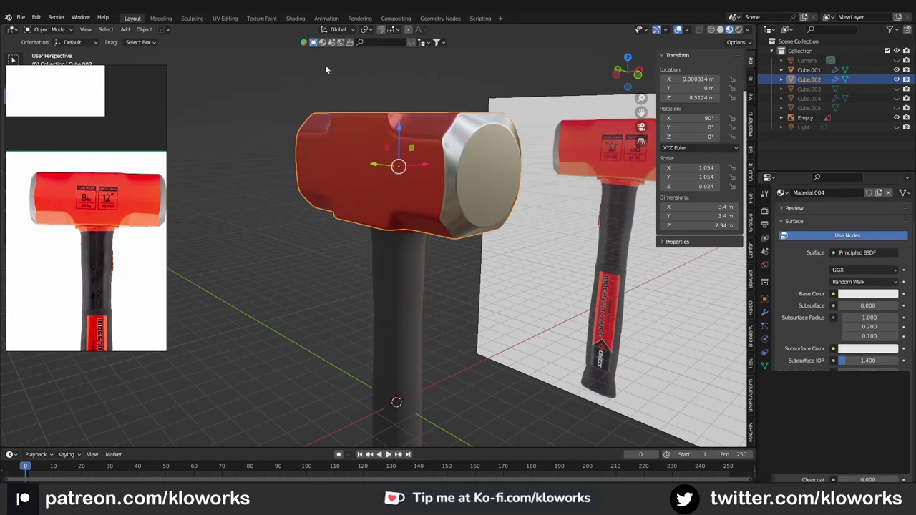
left_click(749, 29)
left_click(694, 87)
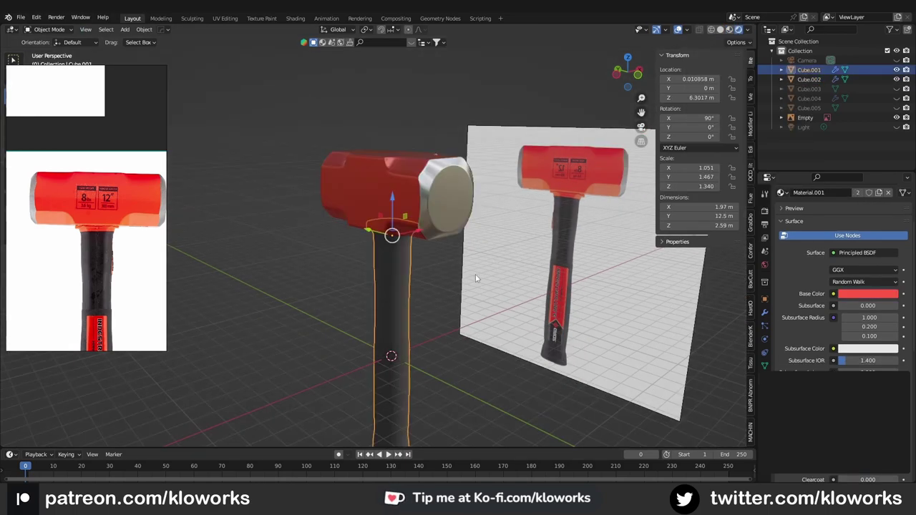
middle_click_drag(391, 275, 398, 262)
In side view with X-ray against the reference photo, pull the head's end out to lengthen it.
key("ctrl+KP_3")
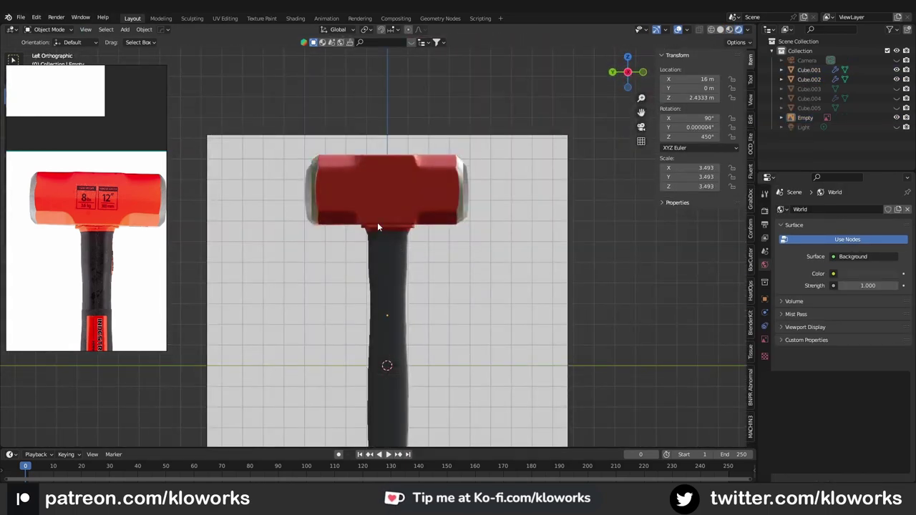
mouse_move(417, 198)
middle_mouse_down()
mouse_move(434, 255)
mouse_move(368, 262)
mouse_move(519, 149)
mouse_move(339, 241)
mouse_move(446, 184)
middle_mouse_up()
key("ctrl+KP_3")
left_click(127, 279)
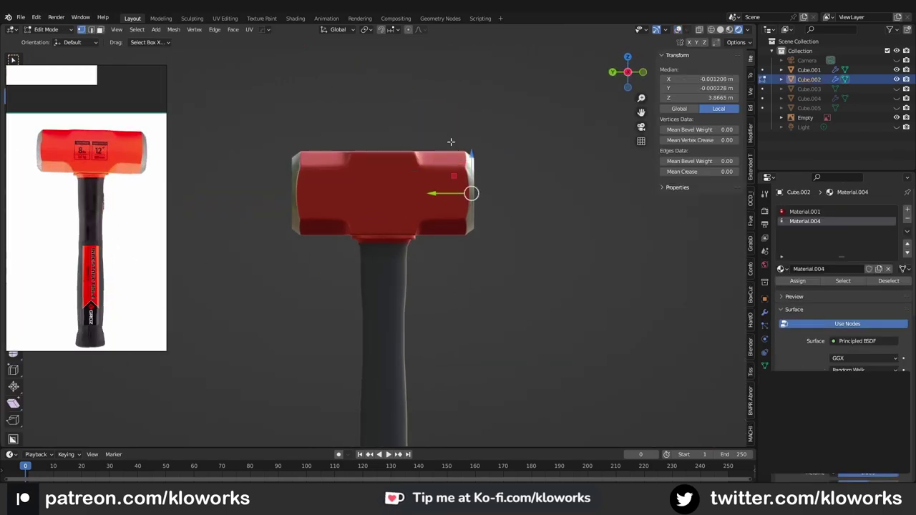
left_click(678, 30)
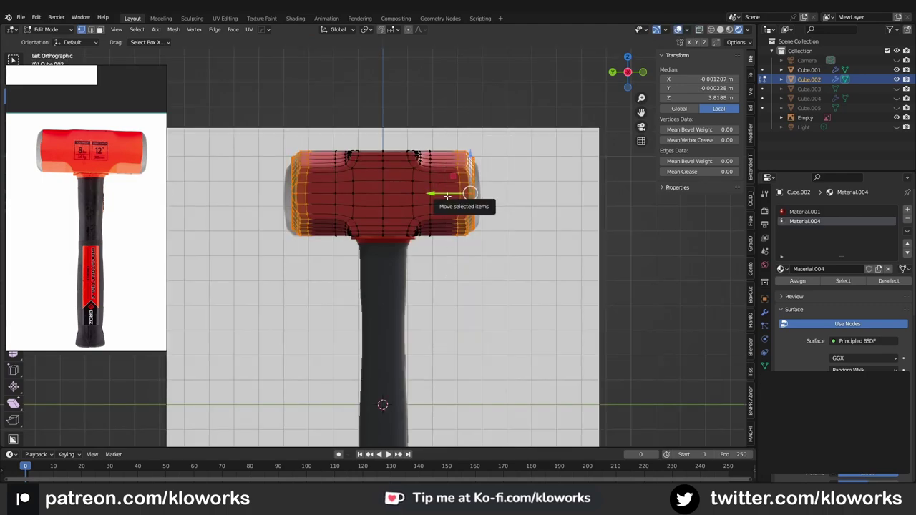
left_click_drag(436, 194, 442, 194)
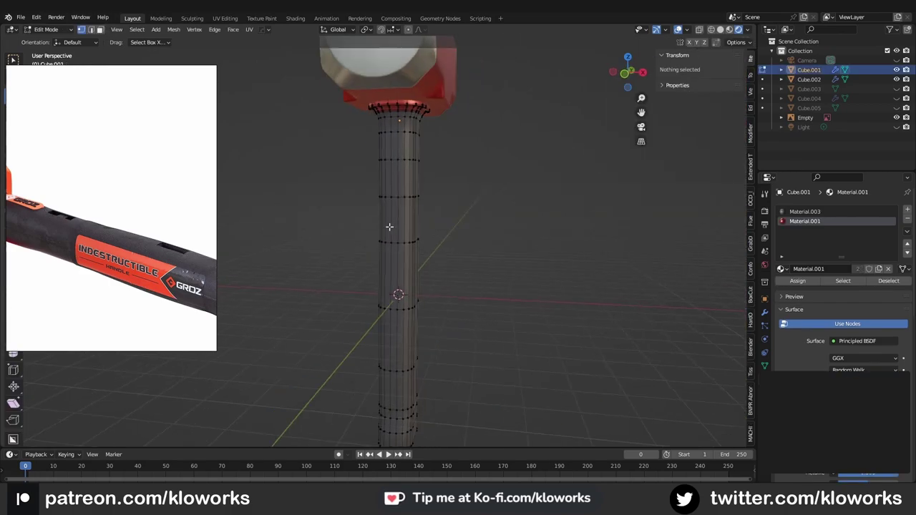
Edit the handle in side view and select a vertex row near its bottom end.
key("ctrl+KP_3")
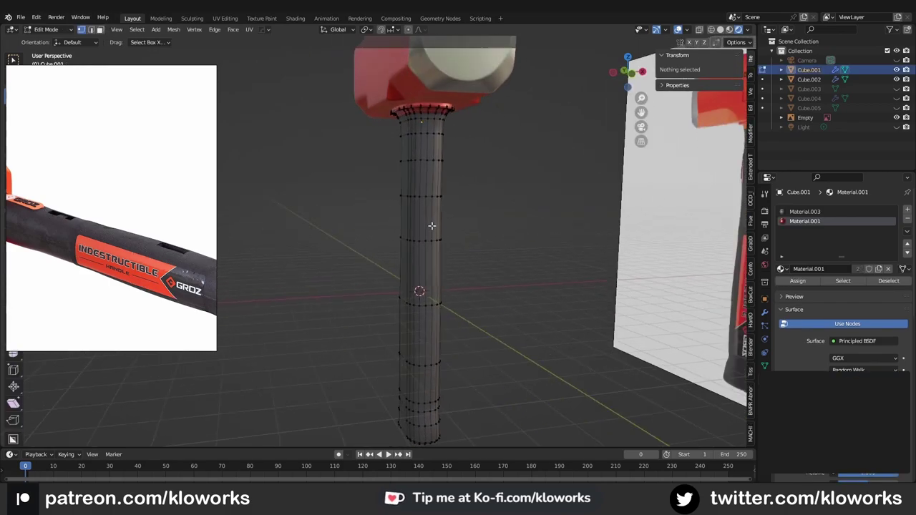
key("Tab")
middle_click_drag(430, 243, 429, 201, "shift")
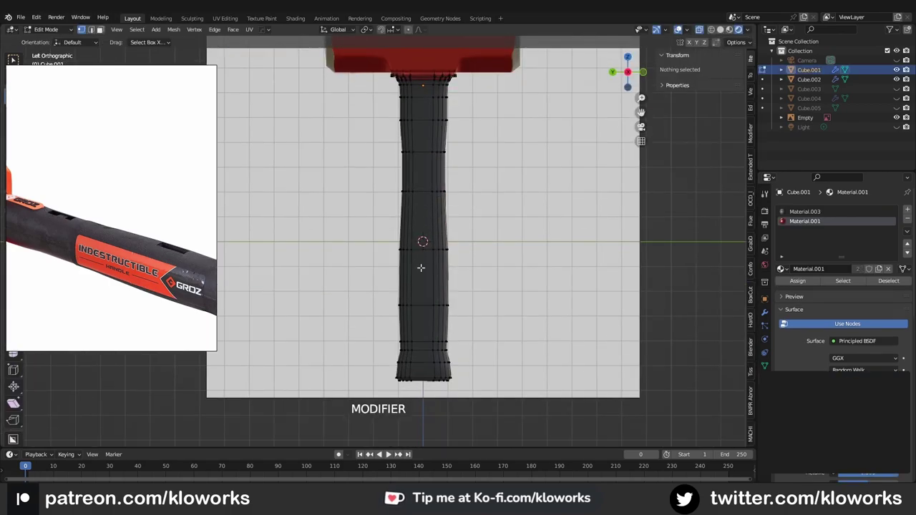
key("Tab")
left_click(417, 244)
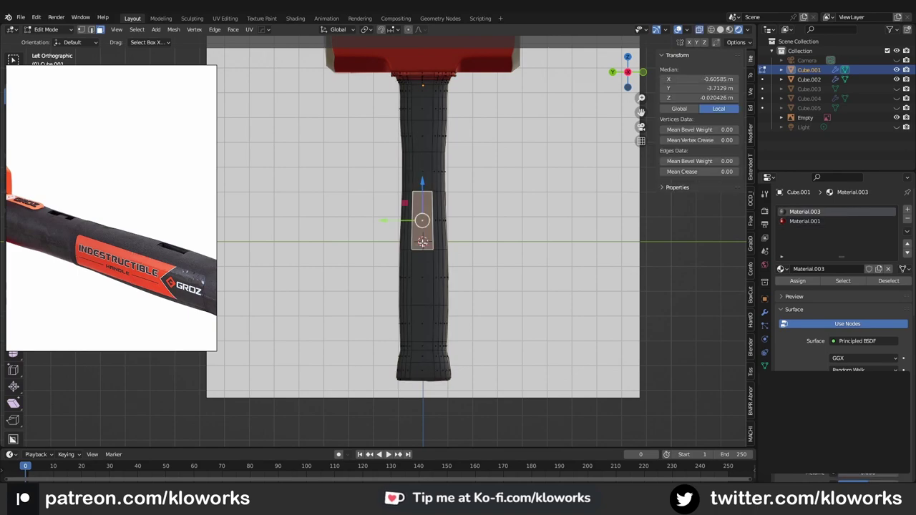
scroll(422, 242, "up", 4)
left_click(720, 29)
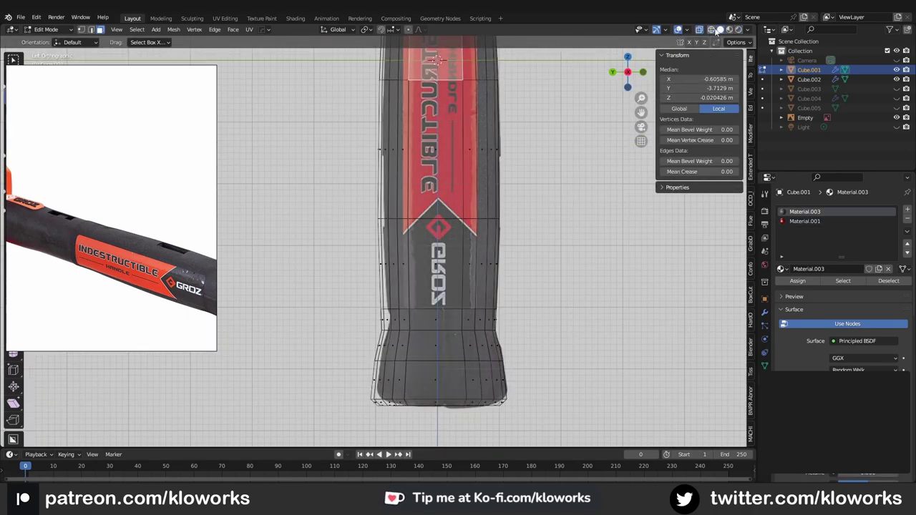
middle_click_drag(479, 232, 448, 254, "shift")
scroll(448, 254, "up", 2)
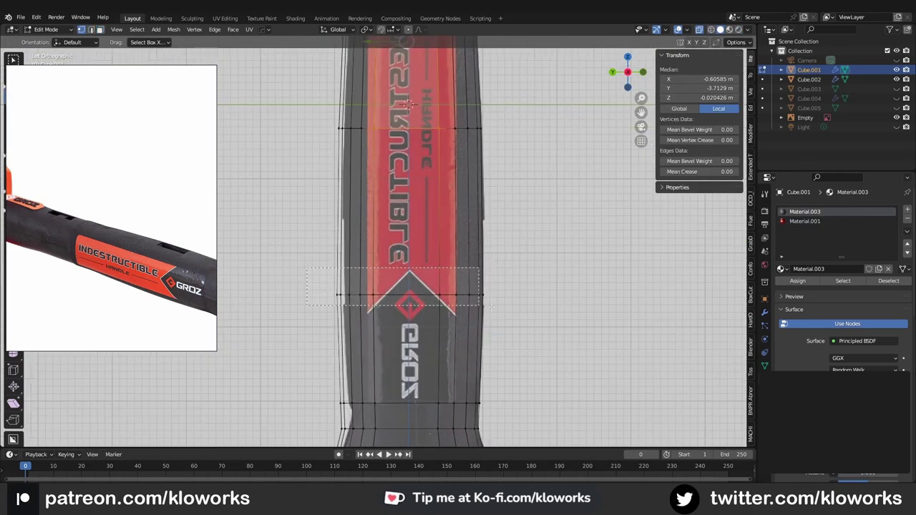
left_click(429, 294, "alt")
left_click_drag(412, 266, 413, 278)
Add a new edge loop near the handle base with Ctrl+R and slide it into place.
key("ctrl+r")
left_click(412, 277)
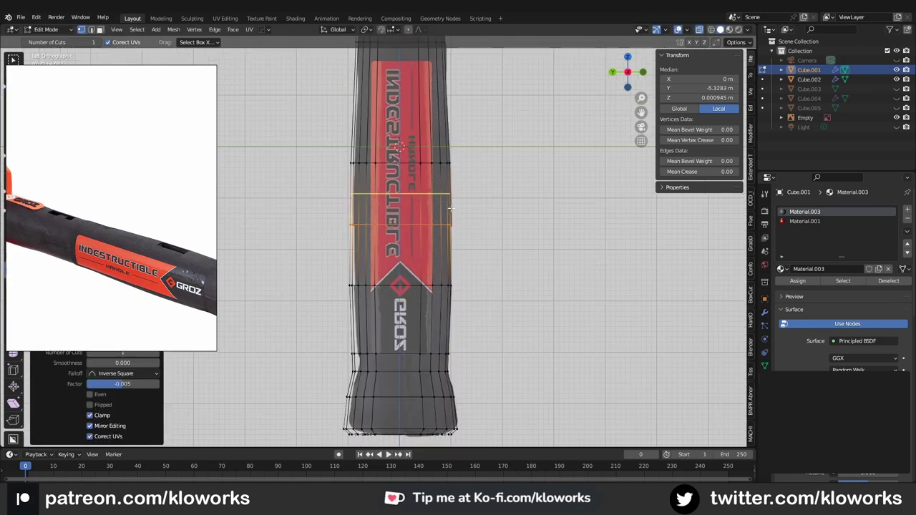
middle_click_drag(413, 277, 486, 230, "shift")
scroll(486, 231, "up", 2)
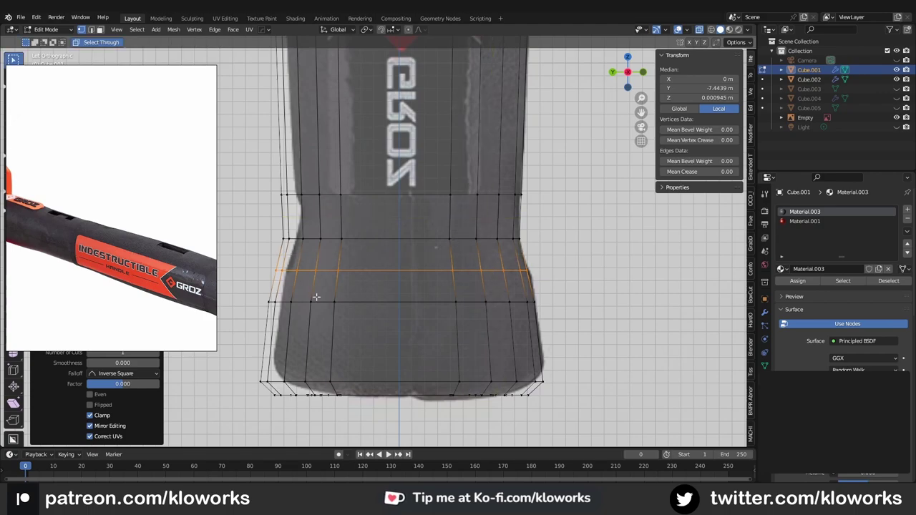
Move the base edge loops vertically with G Z so the handle end flares like the reference.
left_click(372, 301, "alt")
key("g")
key("z")
left_click(372, 309)
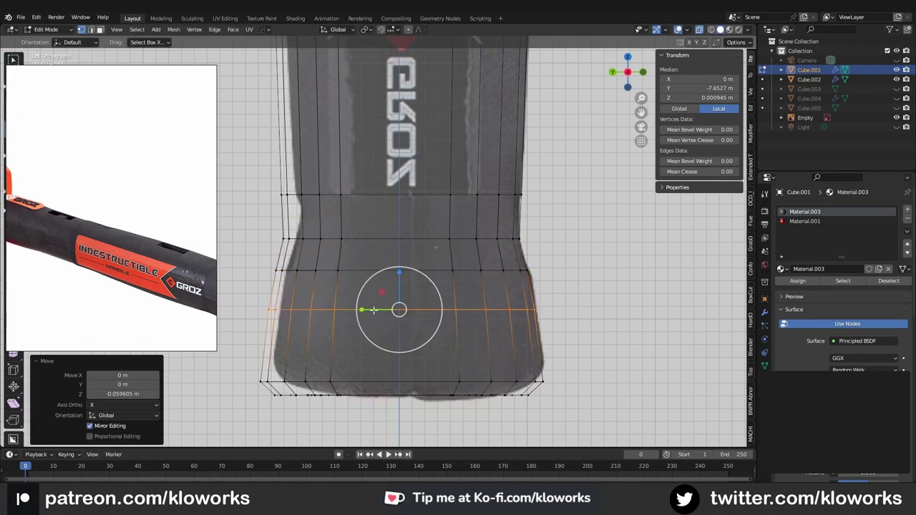
key("Escape")
left_click(370, 271, "alt")
key("g")
key("z")
left_click(370, 272)
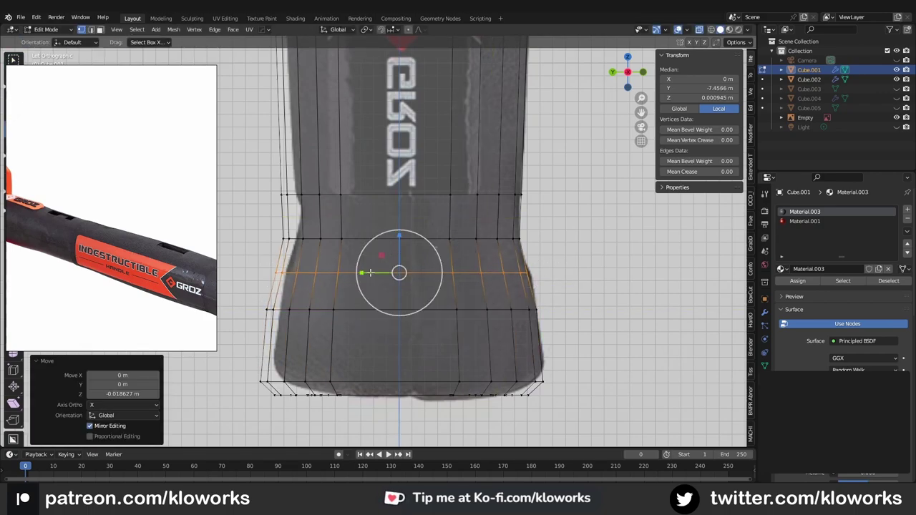
left_click(363, 273)
middle_click_drag(248, 170, 399, 309, "shift")
key("Tab")
scroll(399, 309, "down", 3)
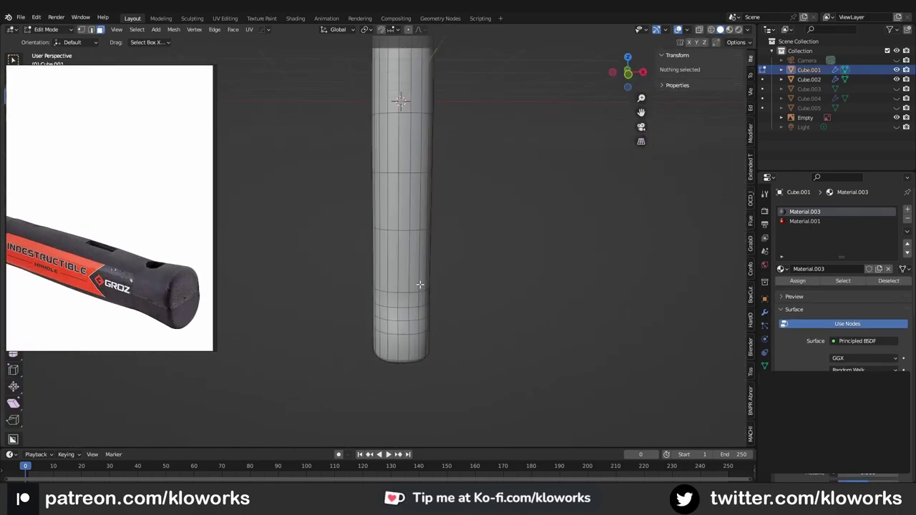
Select a face on the handle's side and inset it in Edit Mode.
left_click(377, 288)
scroll(377, 287, "up", 1)
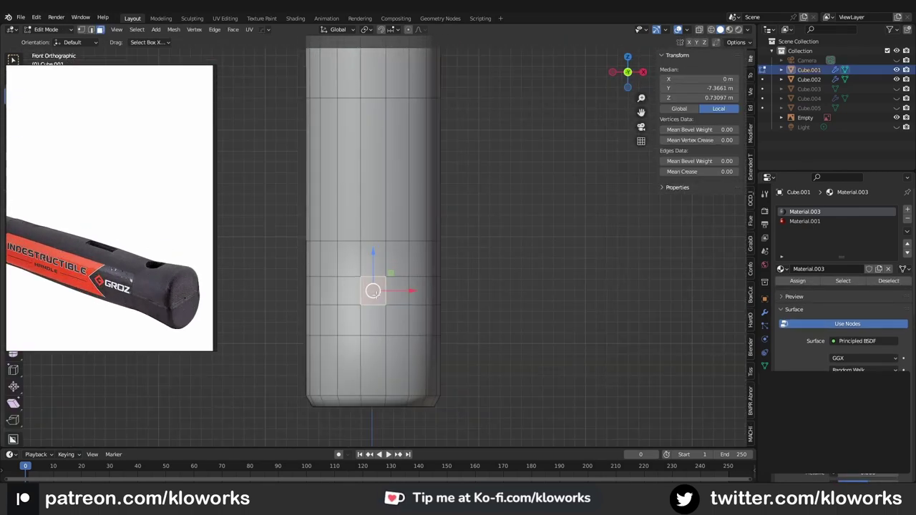
scroll(379, 315, "up", 2)
type("Holder")
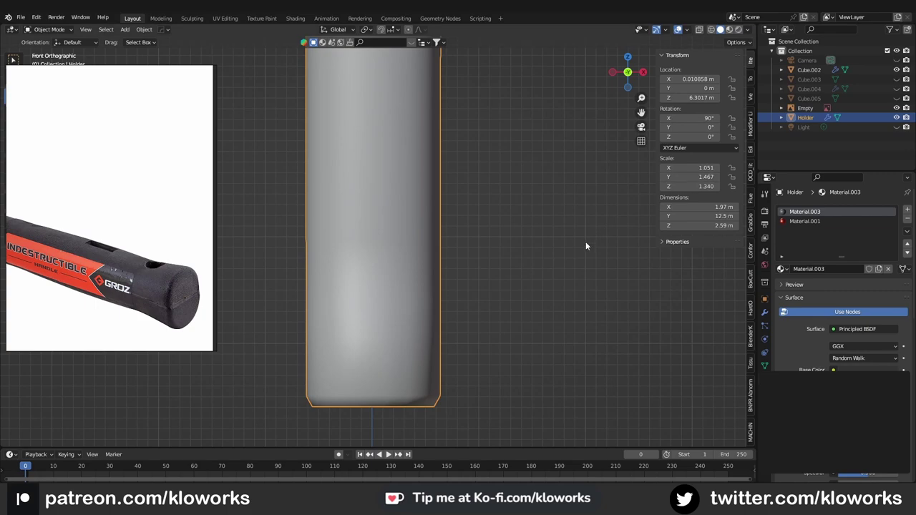
key("Tab")
scroll(385, 296, "up", 1)
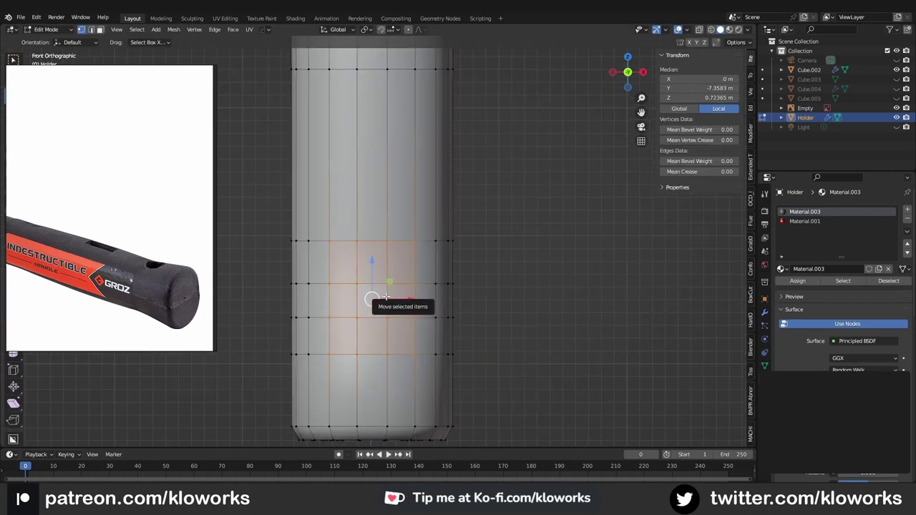
key("i")
left_click(379, 297)
Try making the inset circular and scaling it, then undo back to a square inset.
right_click(387, 226)
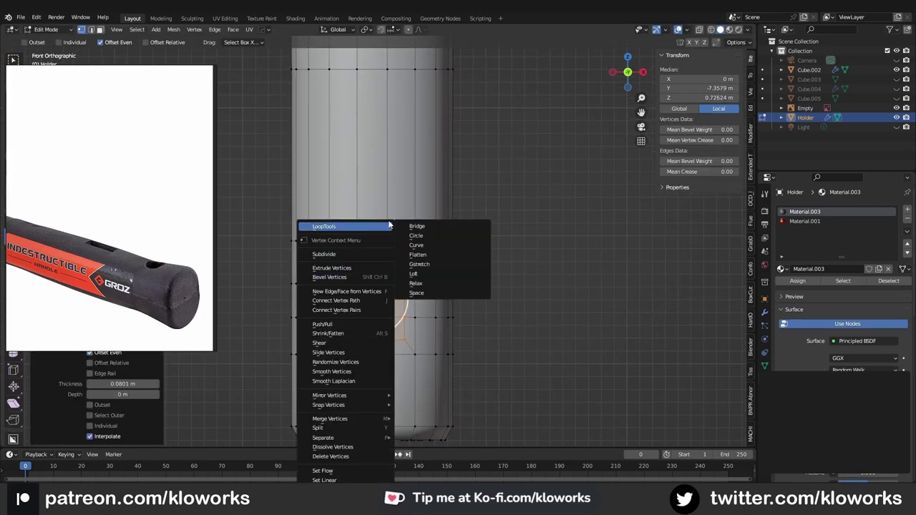
left_click(428, 237)
key("s")
left_click(399, 327)
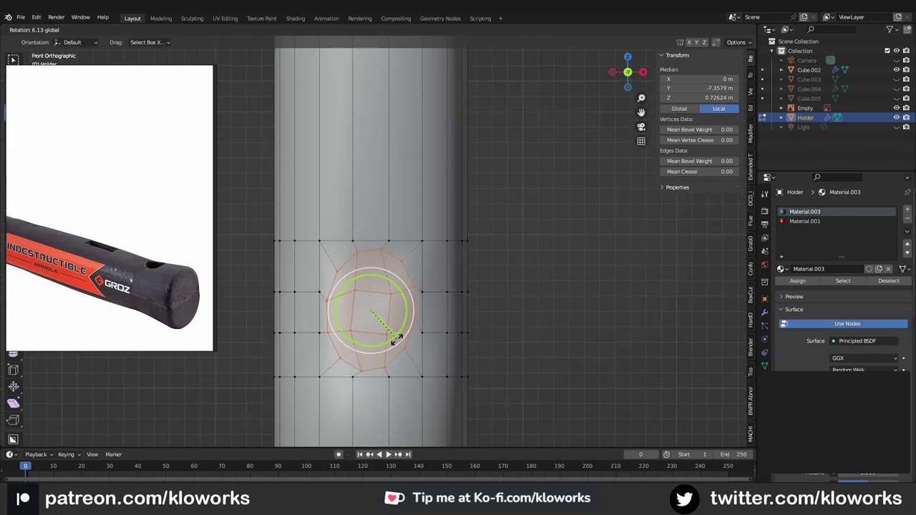
left_click(392, 341)
scroll(405, 305, "up", 1)
key("ctrl+z")
key("ctrl+z")
key("ctrl+z")
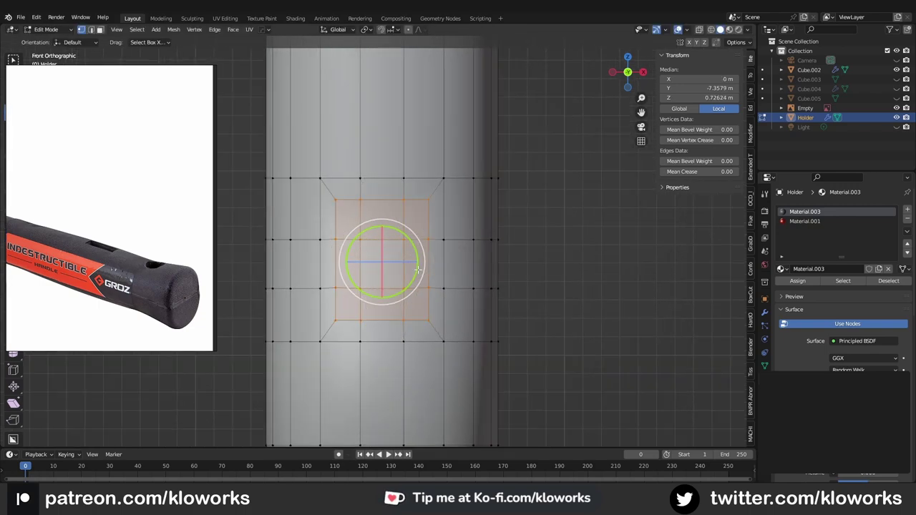
scroll(146, 287, "up", 2)
scroll(377, 270, "up", 1)
Shrink the inset faces and delete them to open a hole in the handle.
mouse_move(424, 256)
middle_mouse_down()
mouse_move(527, 306)
mouse_move(603, 307)
mouse_move(521, 308)
mouse_move(572, 286)
mouse_move(501, 279)
mouse_move(458, 258)
mouse_move(501, 295)
mouse_move(464, 262)
mouse_move(374, 279)
mouse_move(427, 307)
mouse_move(395, 230)
mouse_move(401, 275)
middle_mouse_up()
key("s")
left_click(427, 250)
key("x")
left_click(374, 278)
Preview the result, then undo back to the unmodified handle in front view.
key("Tab")
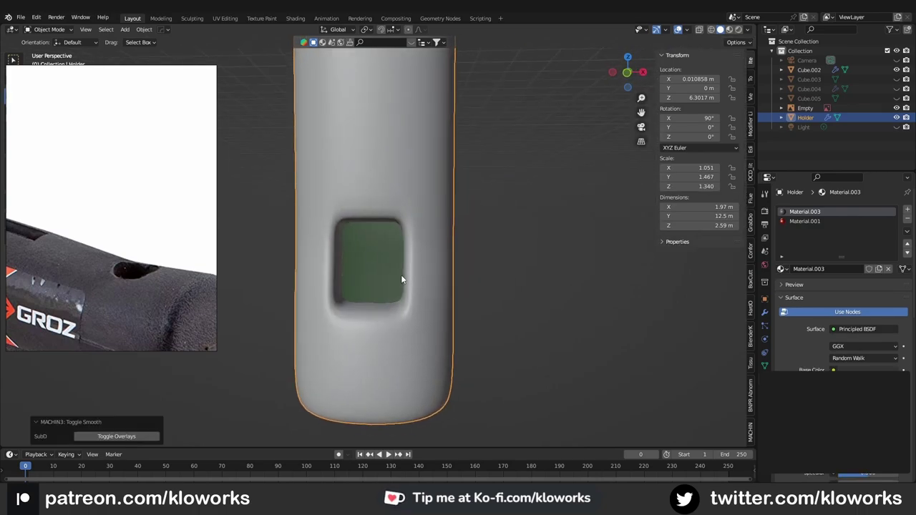
key("Tab")
key("ctrl+Tab")
key("KP_1")
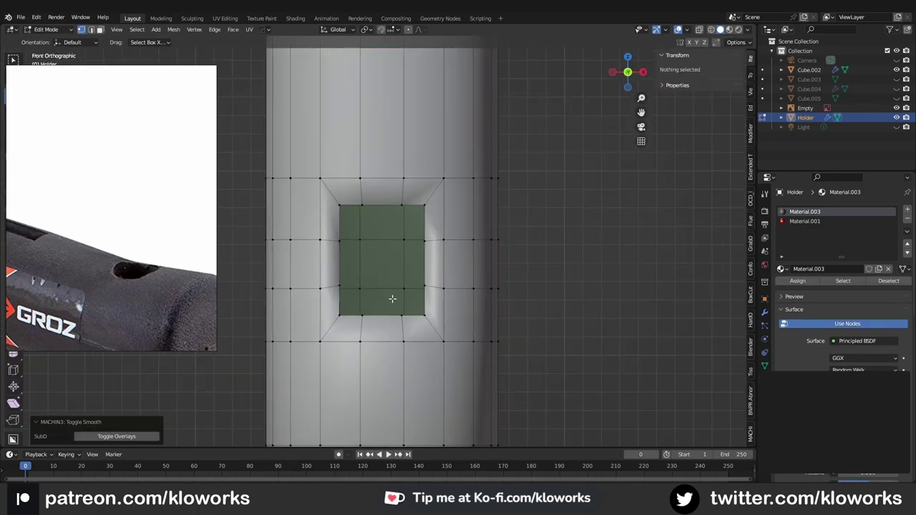
scroll(395, 229, "down", 4)
middle_click_drag(394, 230, 418, 254)
key("ctrl+z")
key("ctrl+z")
key("ctrl+z")
key("ctrl+Tab")
key("Tab")
key("KP_1")
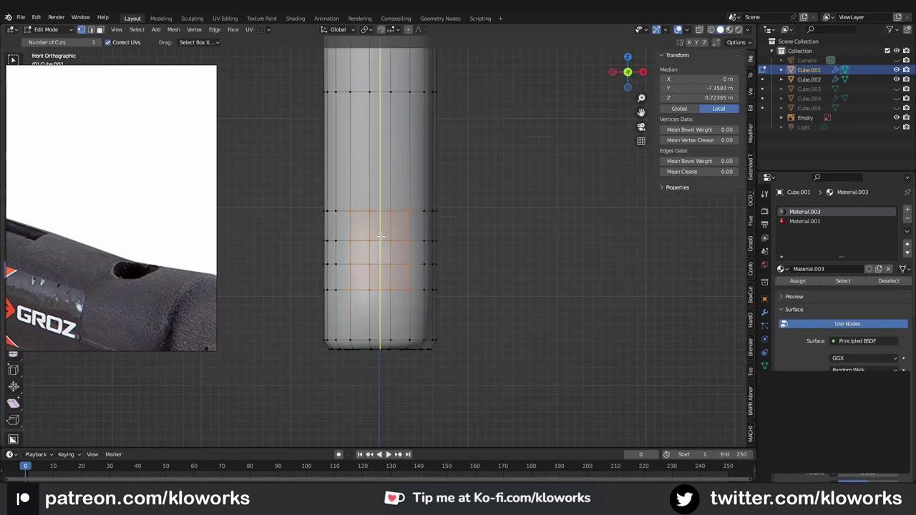
Add a loop cut, select a block of front faces, and Bridge Faces through the handle.
key("Tab")
key("Tab")
left_click(381, 239)
middle_click_drag(382, 239, 371, 242)
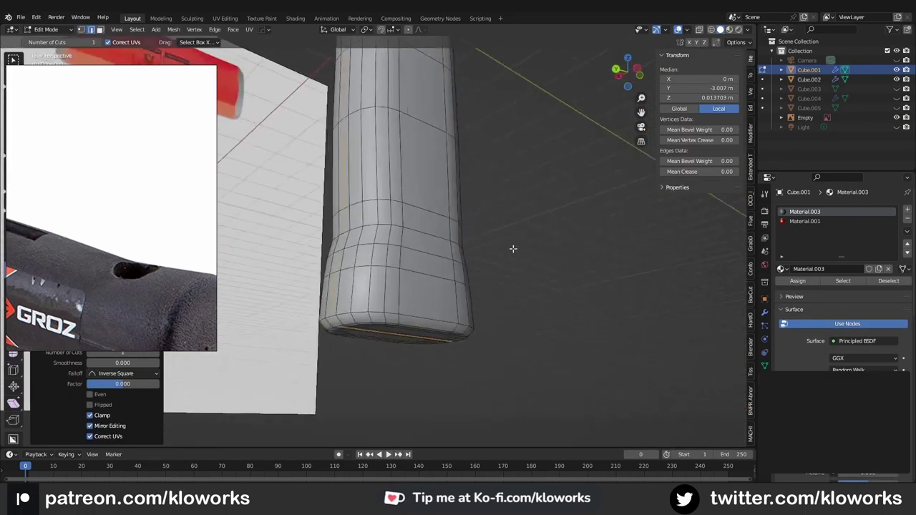
scroll(372, 243, "up", 3)
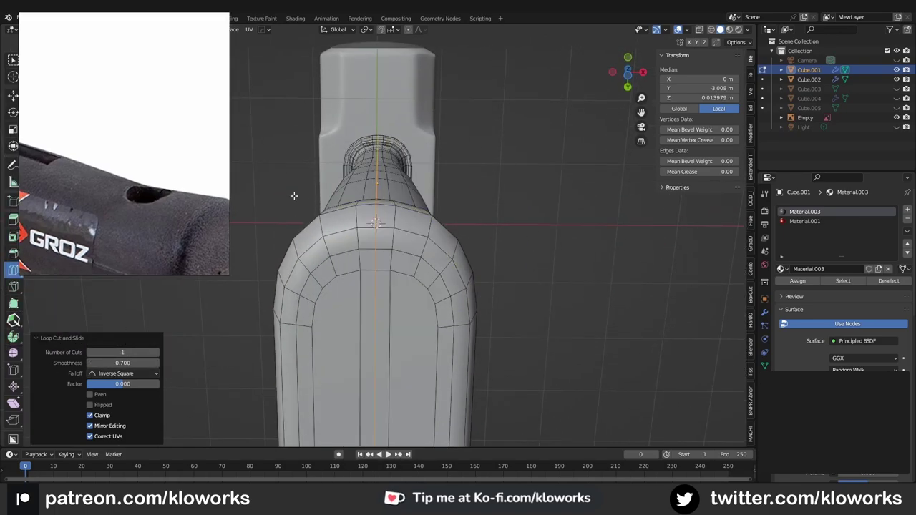
middle_click_drag(372, 257, 368, 287)
scroll(369, 286, "up", 3)
left_click(368, 268)
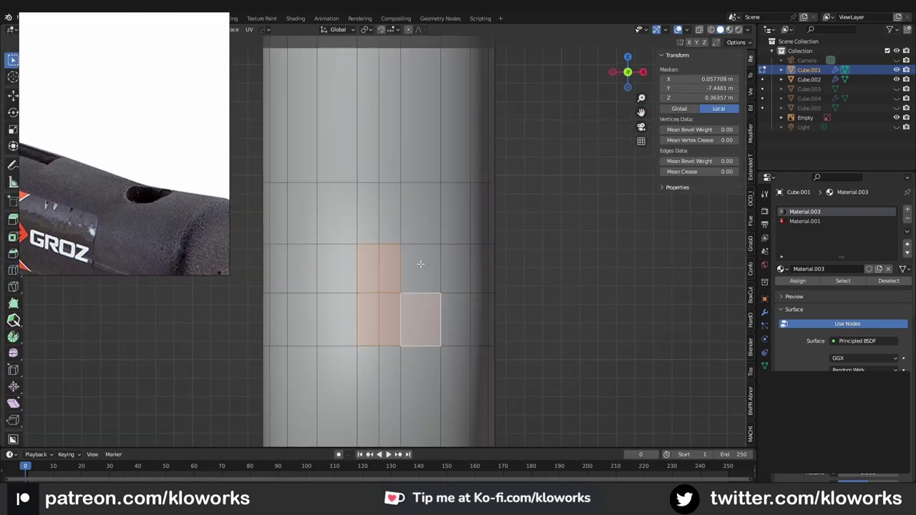
left_click(357, 215, "ctrl")
scroll(409, 309, "down", 2)
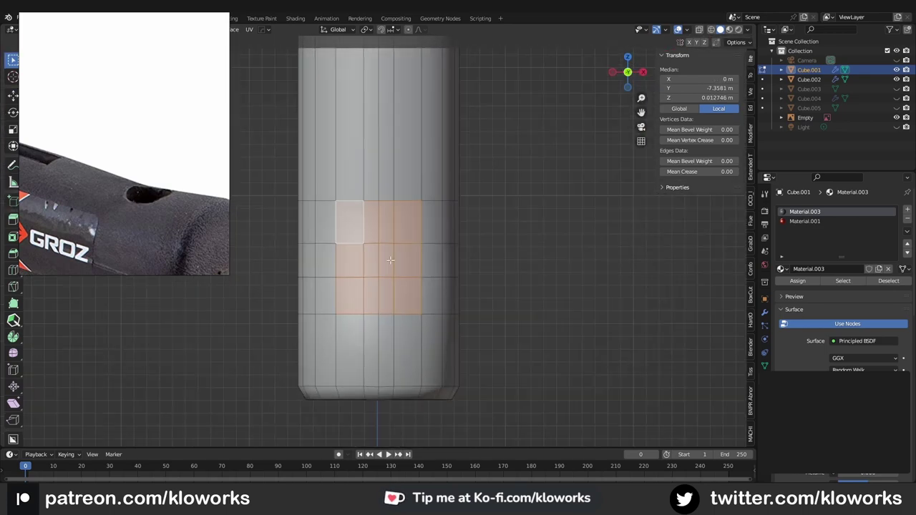
right_click(375, 289)
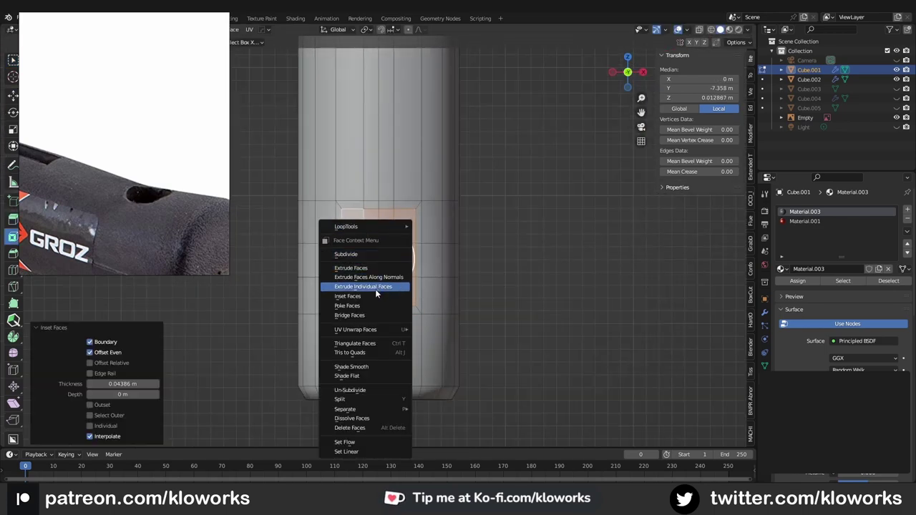
left_click(375, 289)
Shrink the new opening and make it a perfect circle with LoopTools Circle.
middle_click_drag(375, 289, 433, 289)
key("KP_1")
key("shift+space")
key("s")
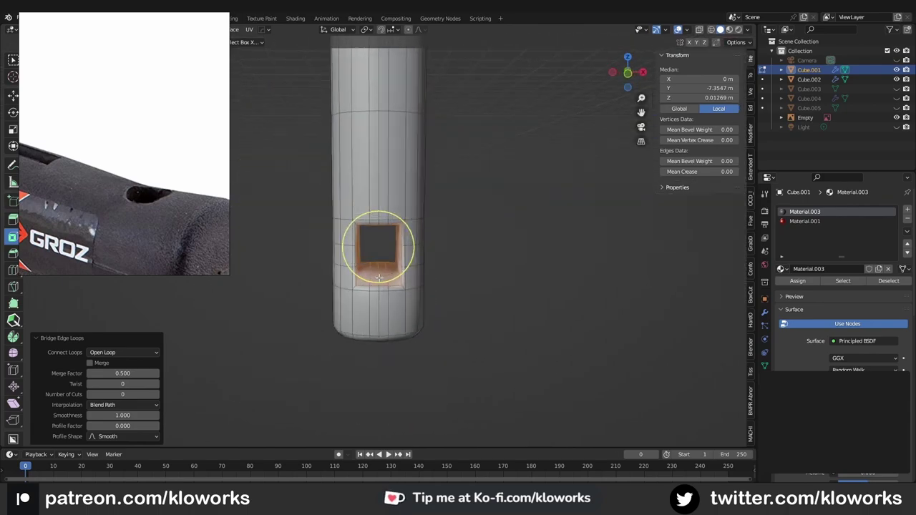
left_click_drag(422, 234, 389, 236)
right_click(433, 229)
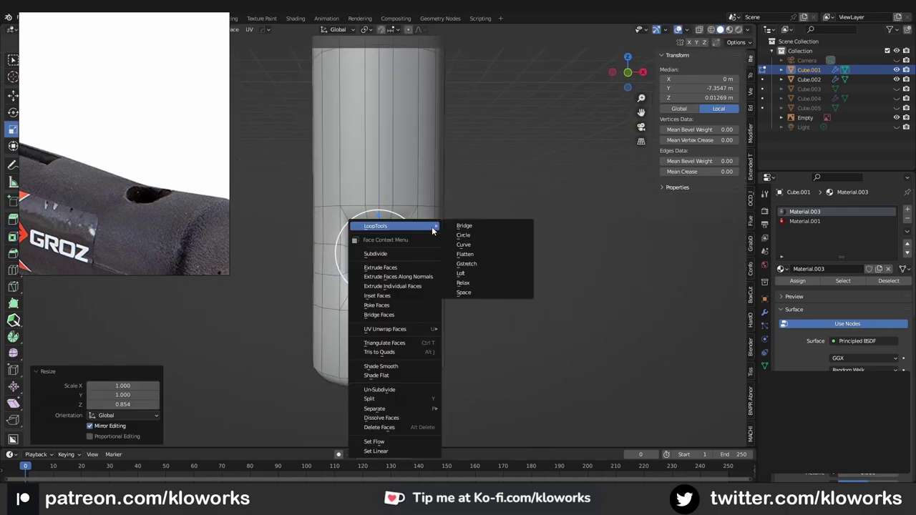
left_click(463, 235)
Enlarge the round hole and flatten it slightly, checking it from the side.
scroll(385, 226, "up", 3)
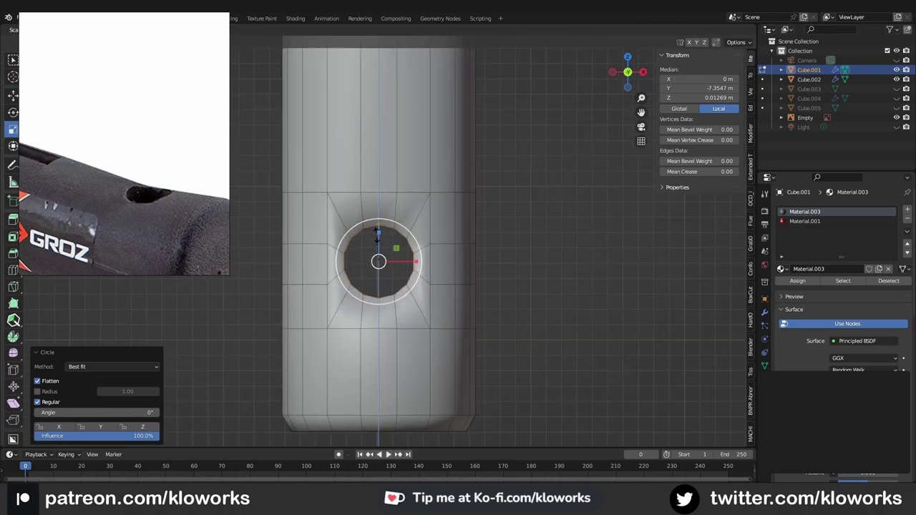
left_click_drag(377, 219, 377, 207)
mouse_move(378, 236)
middle_mouse_down()
mouse_move(296, 267)
mouse_move(409, 228)
middle_mouse_up()
left_click(406, 229)
key("KP_3")
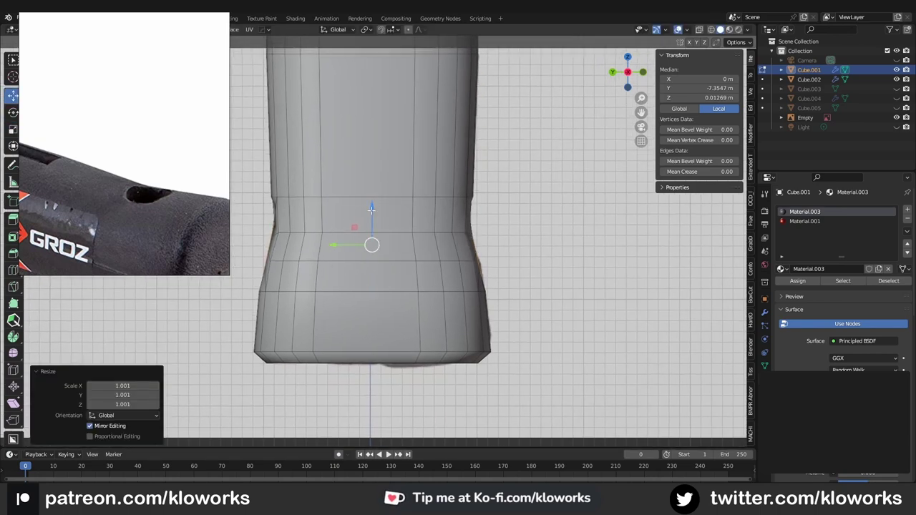
left_click(373, 205)
mouse_move(372, 214)
middle_mouse_down()
mouse_move(362, 236)
mouse_move(390, 299)
mouse_move(401, 279)
middle_mouse_up()
key("ctrl+r")
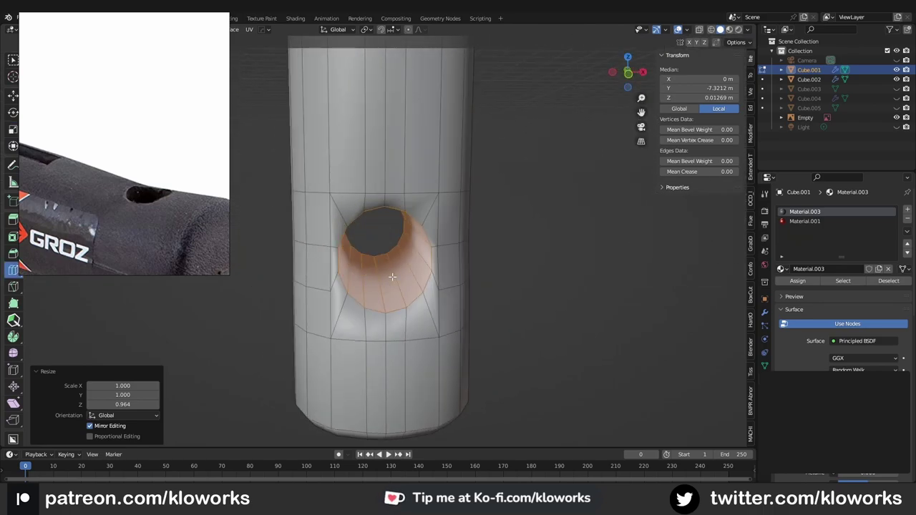
Place a loop cut near the hole, scale the hole faces, and preview outside Edit Mode.
left_click(402, 275)
key("s")
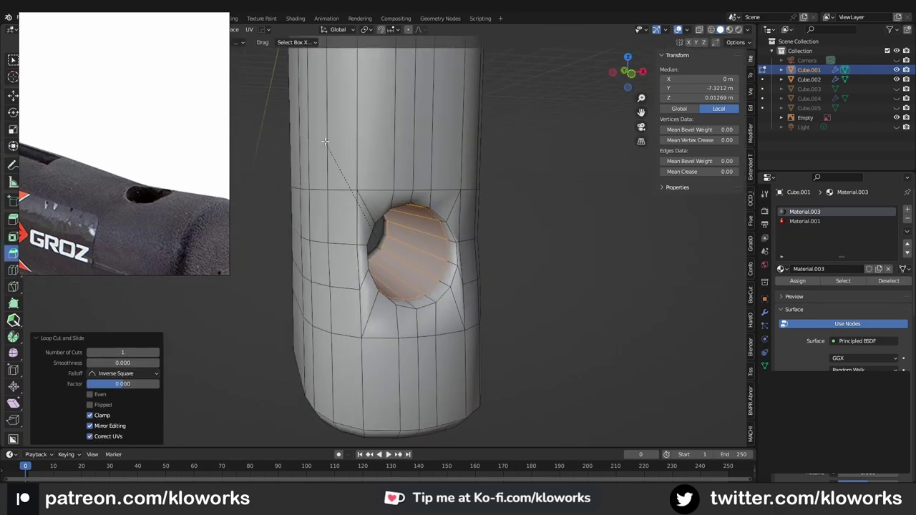
left_click(325, 141)
middle_click_drag(389, 245, 333, 303)
scroll(405, 287, "up", 3)
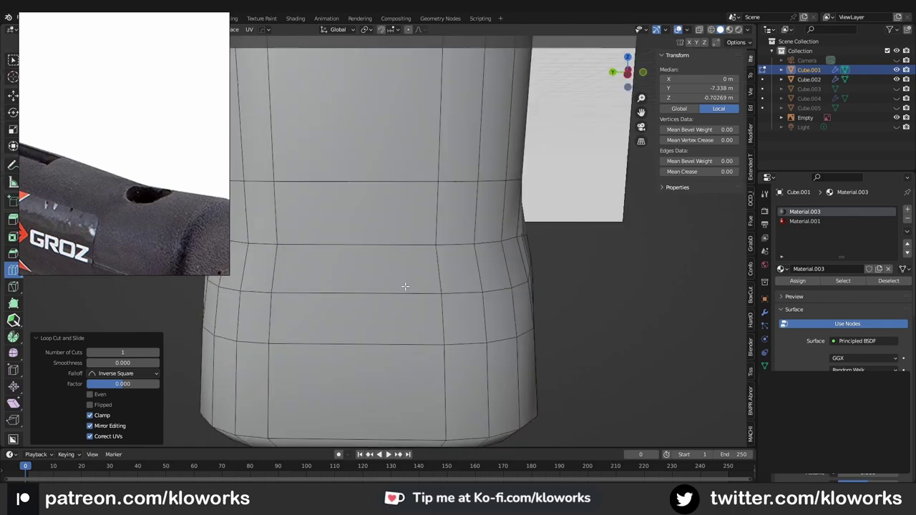
scroll(405, 286, "down", 5)
key("Tab")
mouse_move(405, 286)
middle_mouse_down()
mouse_move(511, 211)
mouse_move(397, 265)
mouse_move(393, 200)
mouse_move(429, 215)
middle_mouse_up()
key("Tab")
scroll(444, 208, "up", 4)
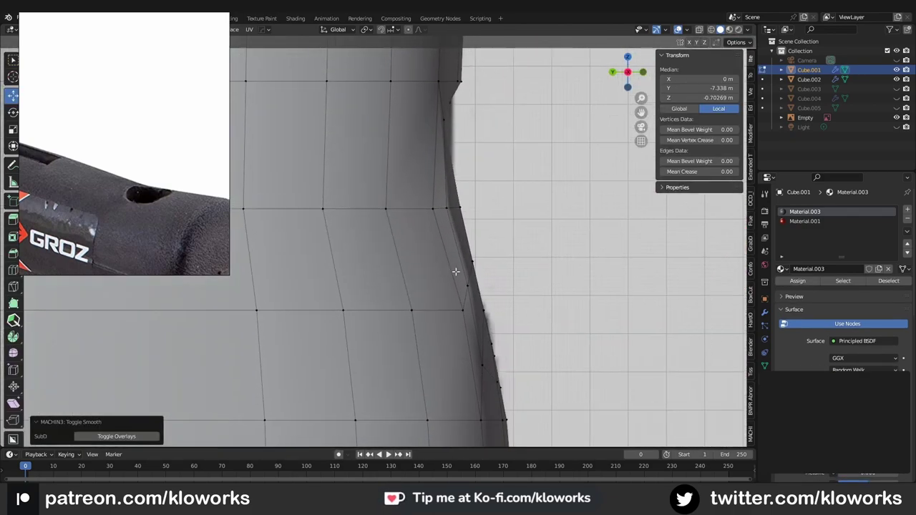
Switch to plain selection, then move the hole-rim vertices to widen the hole.
key("w")
left_click(451, 201)
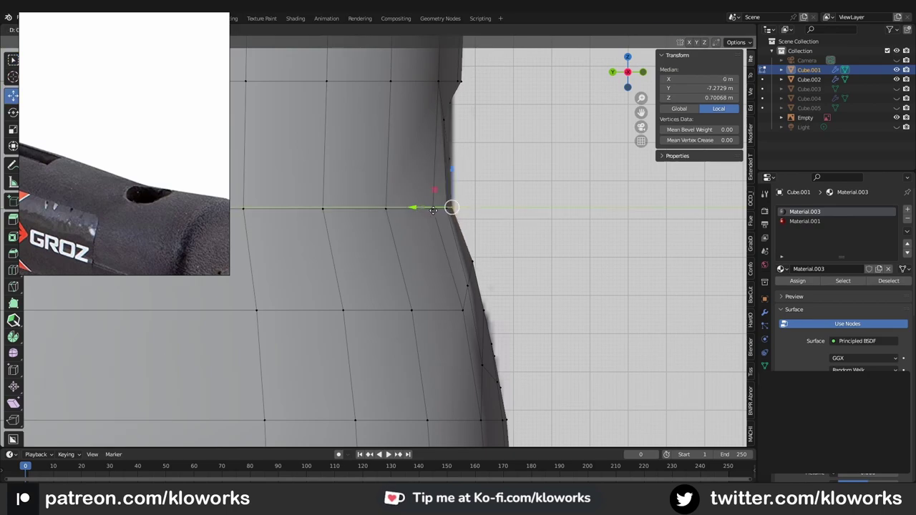
mouse_move(433, 209)
middle_mouse_down()
mouse_move(444, 286)
mouse_move(470, 336)
mouse_move(399, 246)
middle_mouse_up()
left_click(404, 197)
mouse_move(394, 198)
middle_mouse_down()
mouse_move(464, 246)
mouse_move(368, 262)
mouse_move(337, 280)
mouse_move(419, 266)
mouse_move(405, 269)
mouse_move(462, 298)
middle_mouse_up()
left_click(368, 262, "shift")
left_click(462, 298)
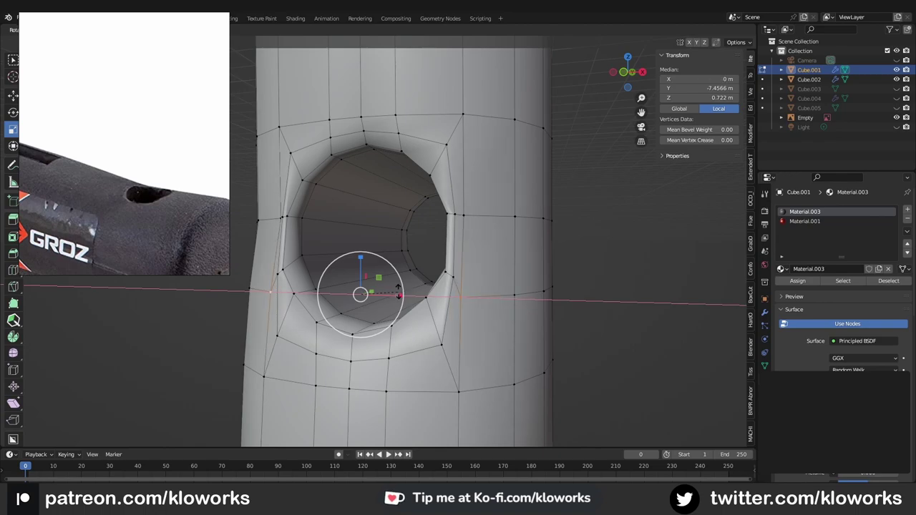
left_click(399, 289)
middle_click_drag(398, 289, 382, 244)
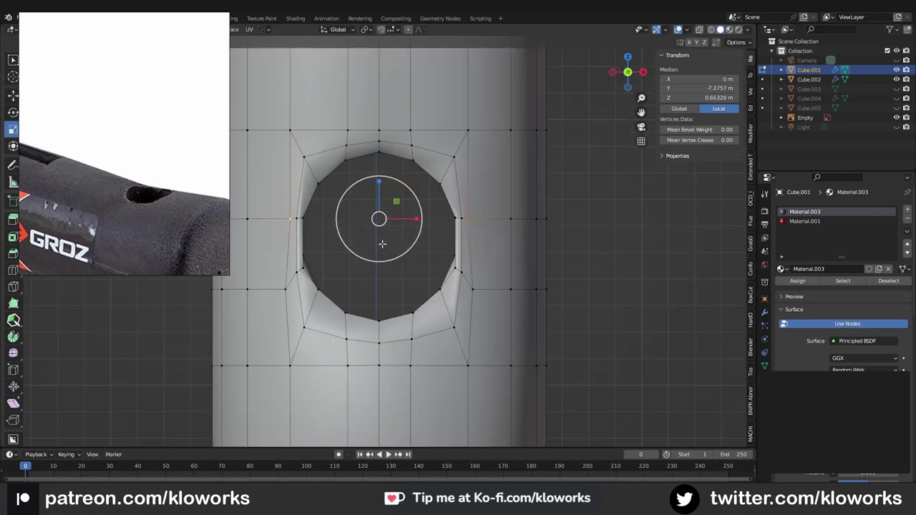
left_click(419, 218)
mouse_move(403, 178)
middle_mouse_down()
mouse_move(458, 299)
mouse_move(502, 239)
mouse_move(364, 342)
mouse_move(417, 281)
mouse_move(464, 274)
middle_mouse_up()
key("Tab")
key("Tab")
Dissolve the curved support loops and reposition the vertex rows beside, above and below the hole.
key("ctrl+x")
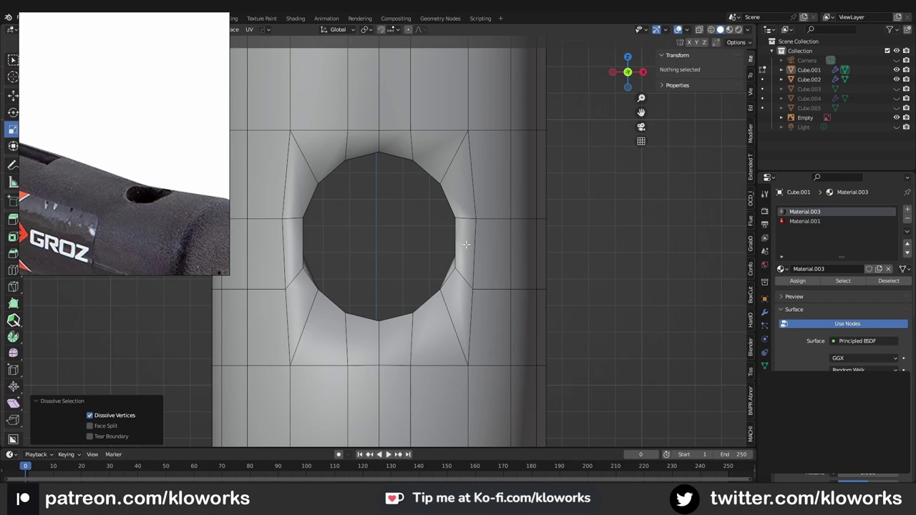
left_click(474, 218)
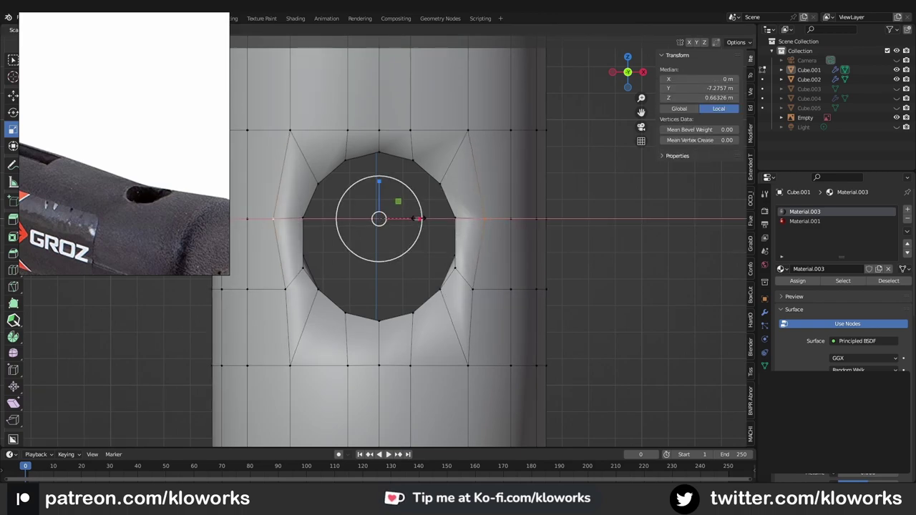
left_click(418, 218)
left_click(289, 289)
left_click(419, 289)
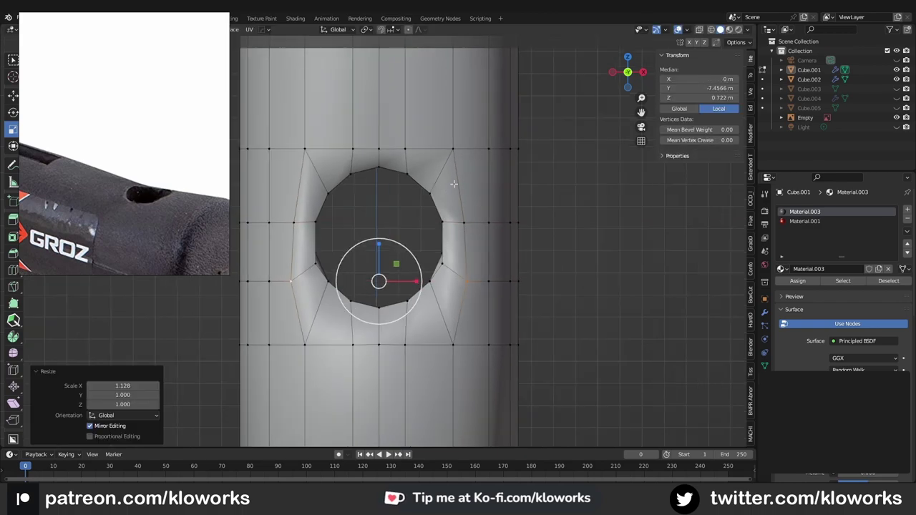
left_click(382, 138)
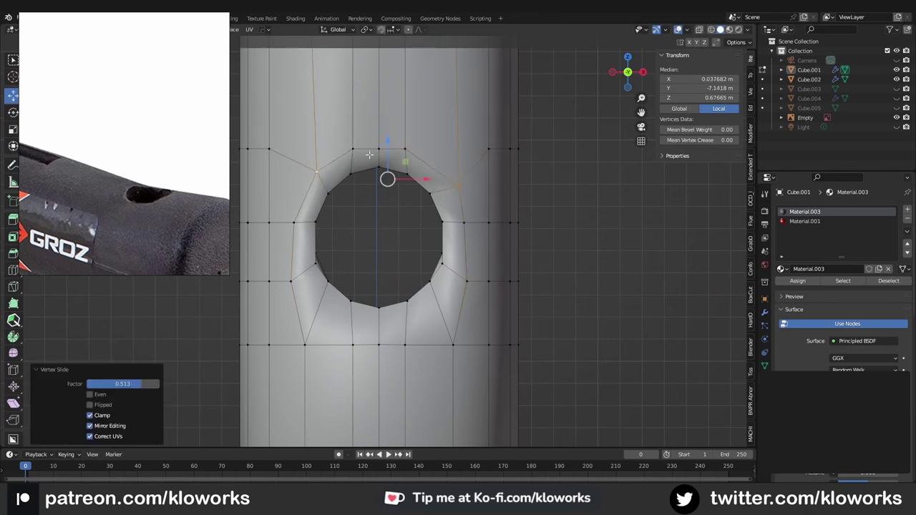
left_click(306, 345)
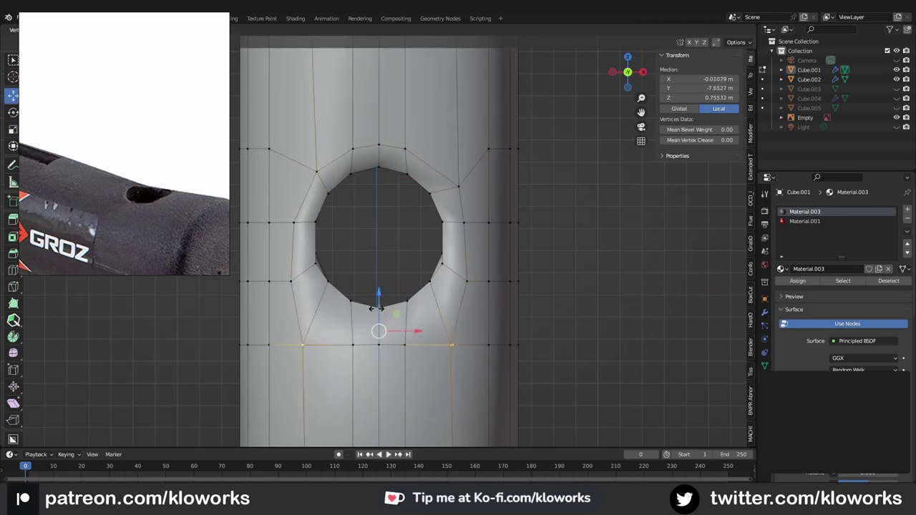
left_click(378, 301)
Raise the bottom ring of vertices closer to the hole and check the smoothed result.
left_click(402, 342)
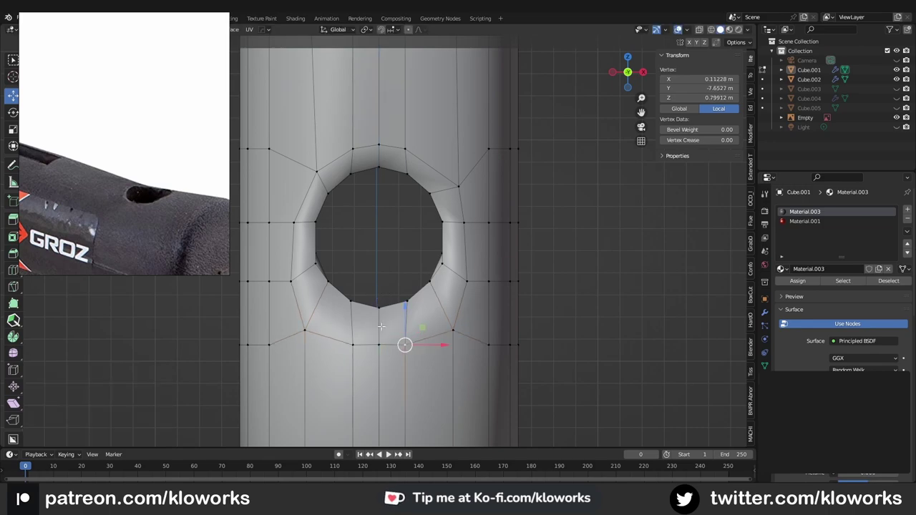
left_click(403, 317)
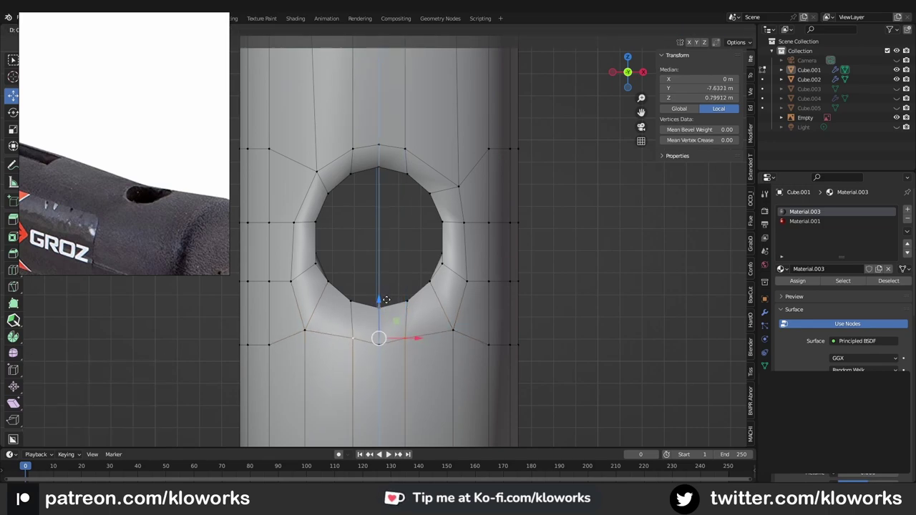
left_click(386, 331, "alt")
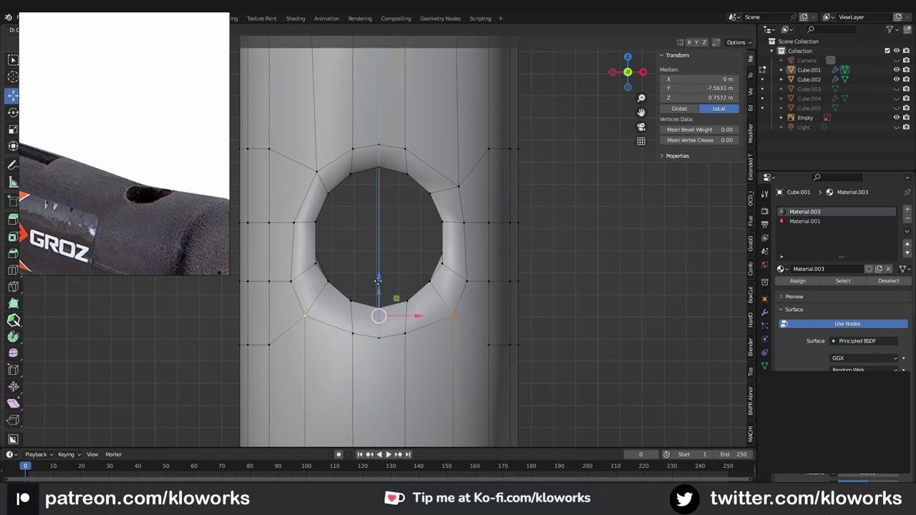
left_click_drag(378, 280, 377, 279)
mouse_move(378, 279)
middle_mouse_down()
mouse_move(439, 310)
mouse_move(502, 276)
mouse_move(360, 303)
mouse_move(421, 287)
mouse_move(452, 219)
middle_mouse_up()
key("Tab")
key("alt+Tab")
key("Tab")
scroll(420, 287, "up", 3)
key("alt+Tab")
Nudge a hole-rim vertex along the handle's length.
left_click(438, 262, "alt")
left_click(438, 265)
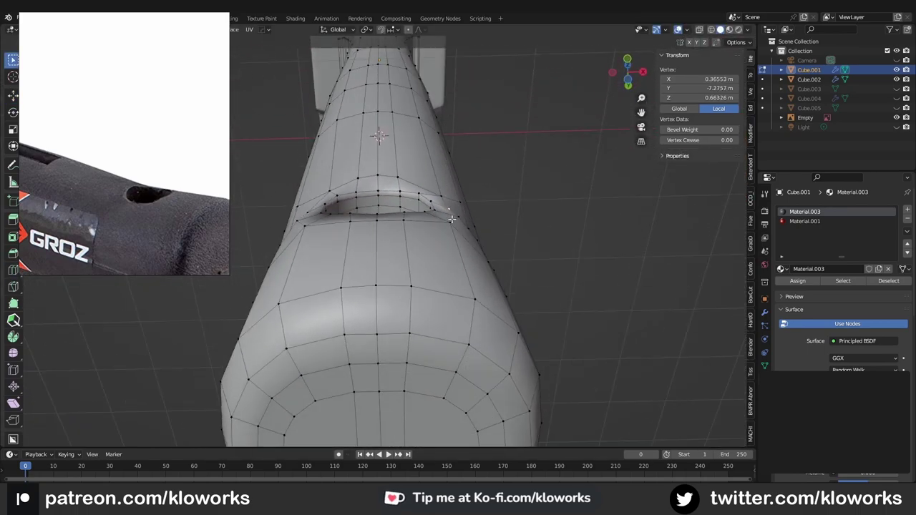
left_click_drag(376, 236, 377, 240)
middle_click_drag(377, 240, 389, 228)
mouse_move(362, 289)
middle_mouse_down()
mouse_move(346, 182)
mouse_move(423, 260)
mouse_move(357, 208)
middle_mouse_up()
key("w")
left_click(346, 182)
Select the hole's edge loop, enlarge it slightly and push it inward.
left_click(348, 182, "alt")
key("w")
left_click(423, 260)
key("w")
left_click(357, 209, "alt")
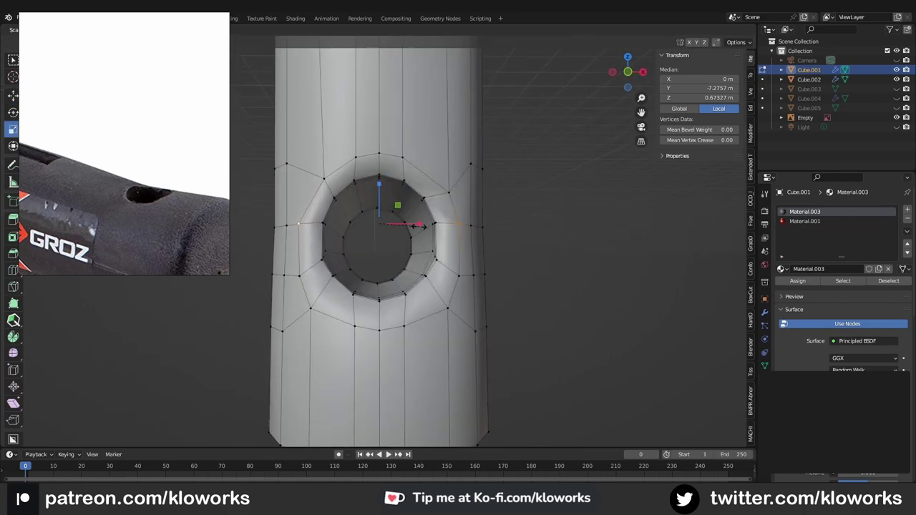
left_click(422, 226)
middle_click_drag(358, 230, 401, 222)
left_click_drag(401, 222, 397, 223)
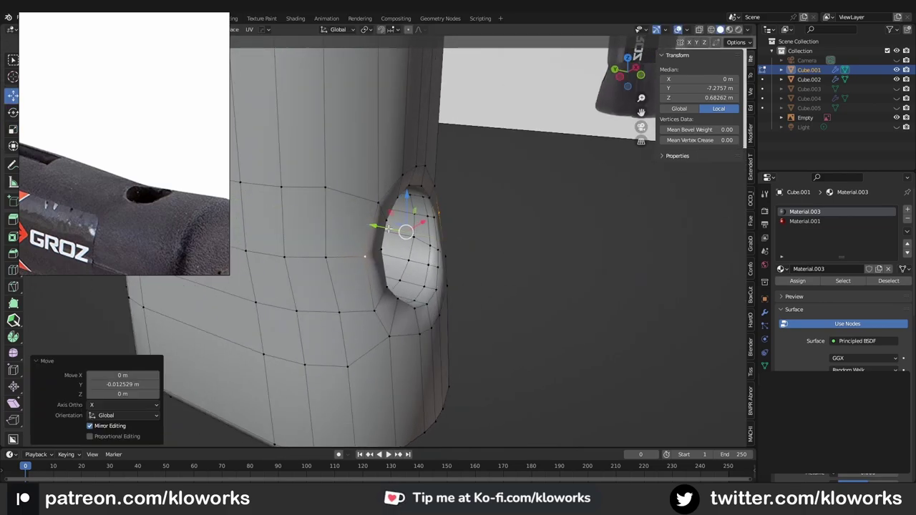
mouse_move(398, 223)
middle_mouse_down()
mouse_move(383, 249)
mouse_move(429, 215)
middle_mouse_up()
Add an edge loop near the handle bottom and inspect the smoothed hole in Object Mode.
key("ctrl+r")
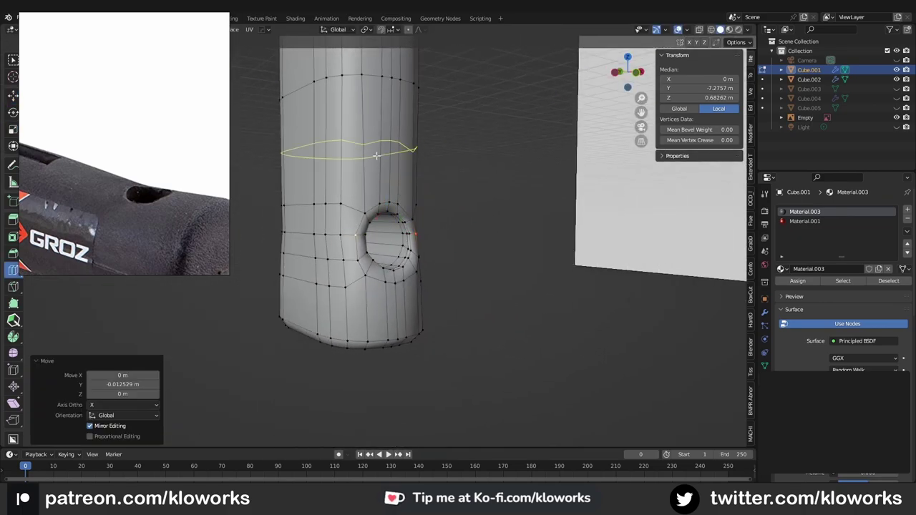
left_click(351, 300)
key("Tab")
mouse_move(464, 145)
middle_mouse_down()
mouse_move(410, 248)
mouse_move(433, 286)
mouse_move(365, 266)
mouse_move(402, 215)
mouse_move(410, 269)
middle_mouse_up()
scroll(409, 236, "down", 3)
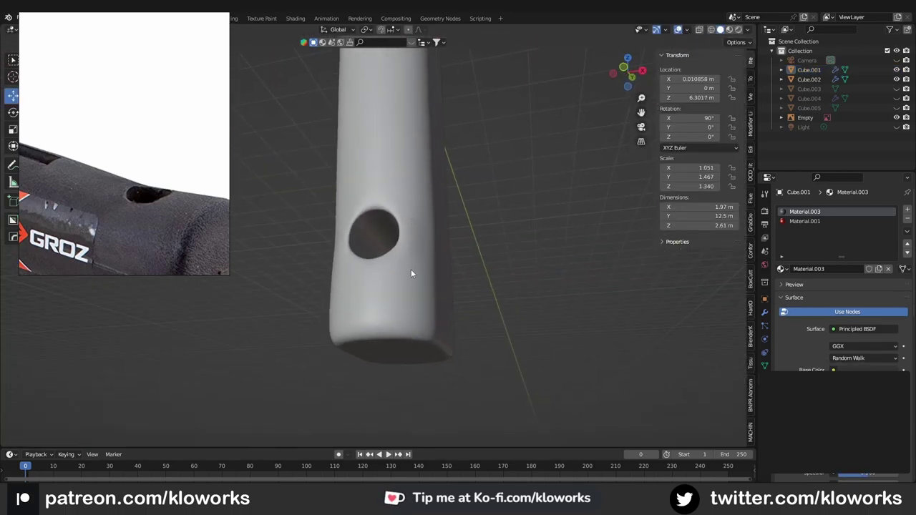
Select the face ring around the handle's hole and apply LoopTools Relax twice.
left_click(410, 269)
key("Tab")
scroll(429, 272, "up", 4)
key("KP_1")
key("alt+s")
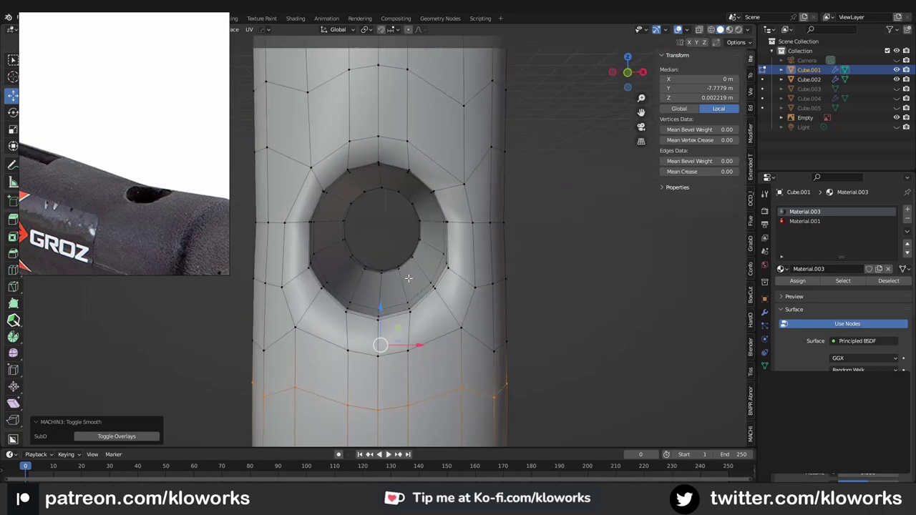
left_click(456, 202, "alt")
left_click(386, 149, "shift")
right_click(386, 149)
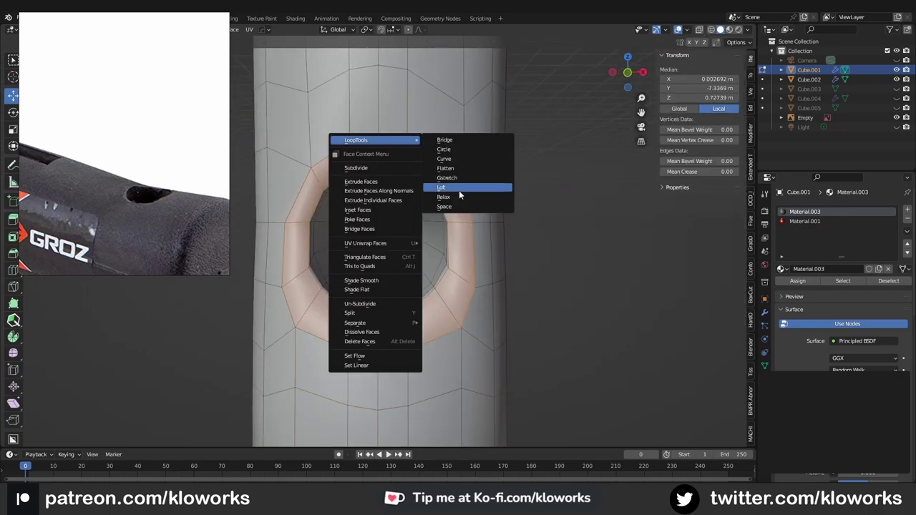
left_click(459, 194)
key("KP_5")
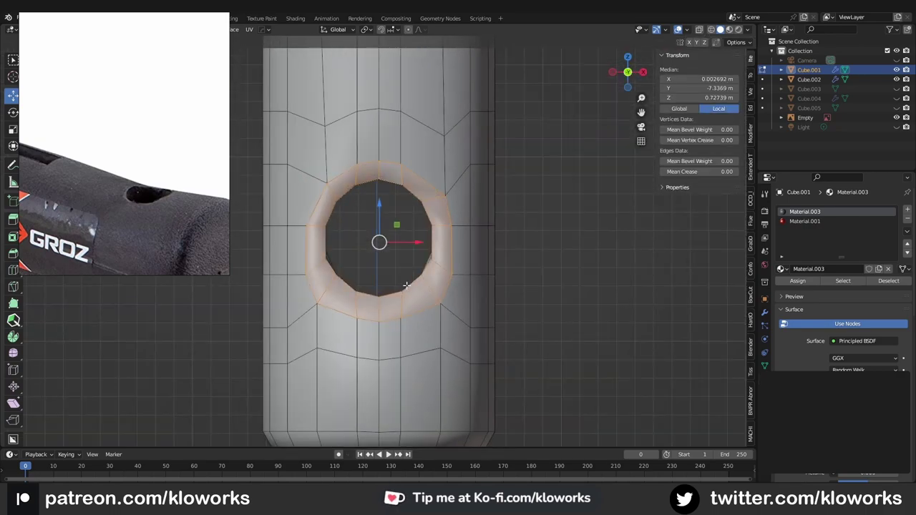
right_click(385, 225)
left_click(458, 207)
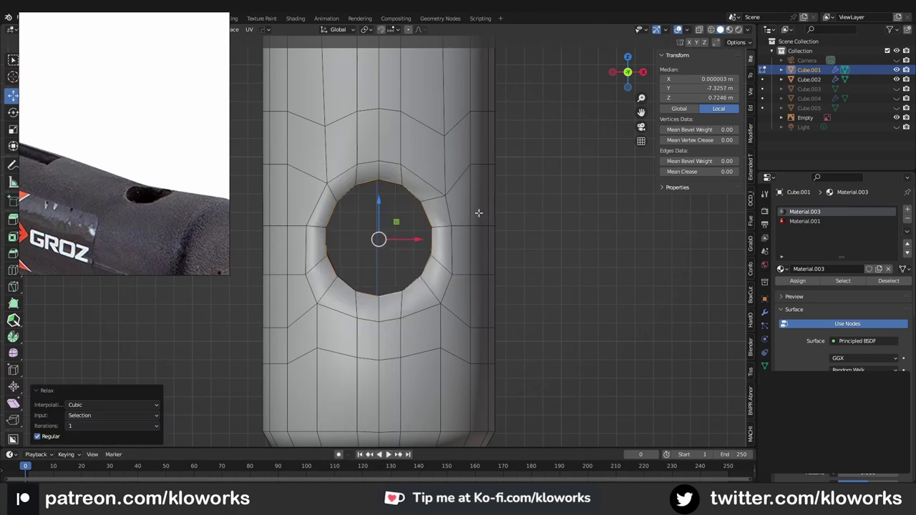
Review the whole hammer in front view, then re-enter Edit Mode and select a handle side face strip.
key("Tab")
mouse_move(480, 213)
middle_mouse_down()
mouse_move(446, 267)
mouse_move(452, 220)
mouse_move(376, 187)
middle_mouse_up()
scroll(387, 325, "down", 3)
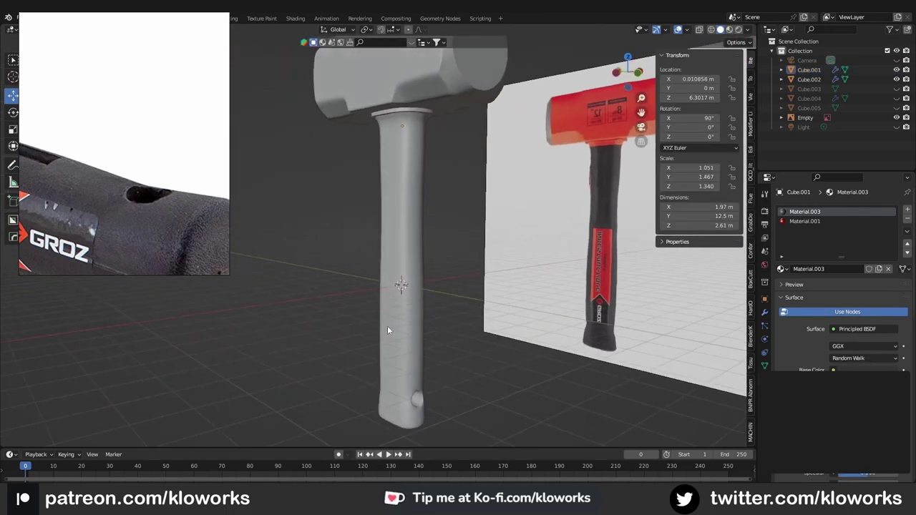
scroll(448, 311, "up", 2)
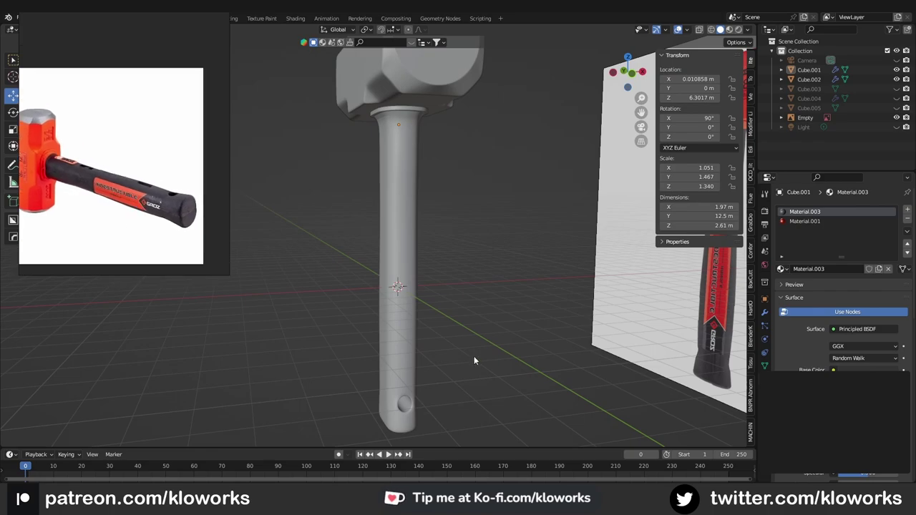
middle_click_drag(473, 356, 459, 355)
key("KP_1")
middle_click_drag(446, 262, 372, 236)
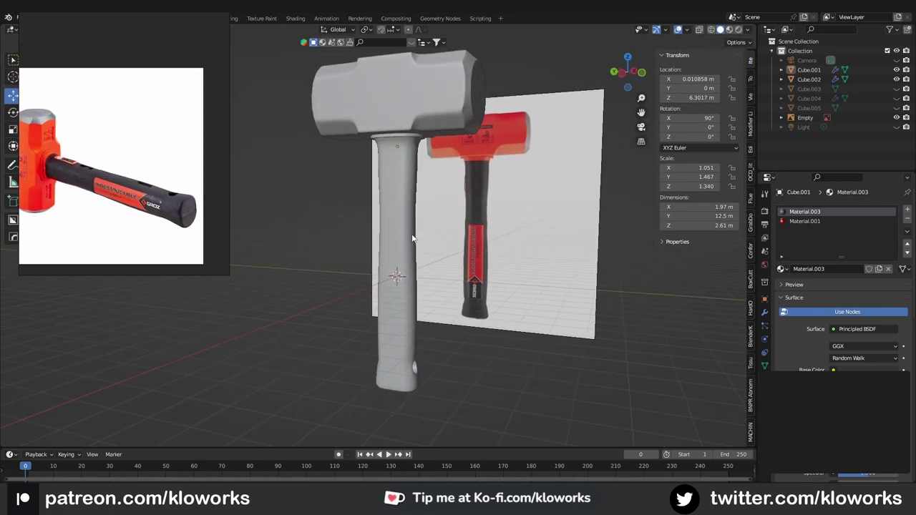
key("KP_1")
key("Tab")
scroll(370, 232, "up", 3)
left_click(398, 244)
Widen the selected face strip to 1.695 times and bridge it into a rectangular slot.
scroll(398, 243, "up", 2)
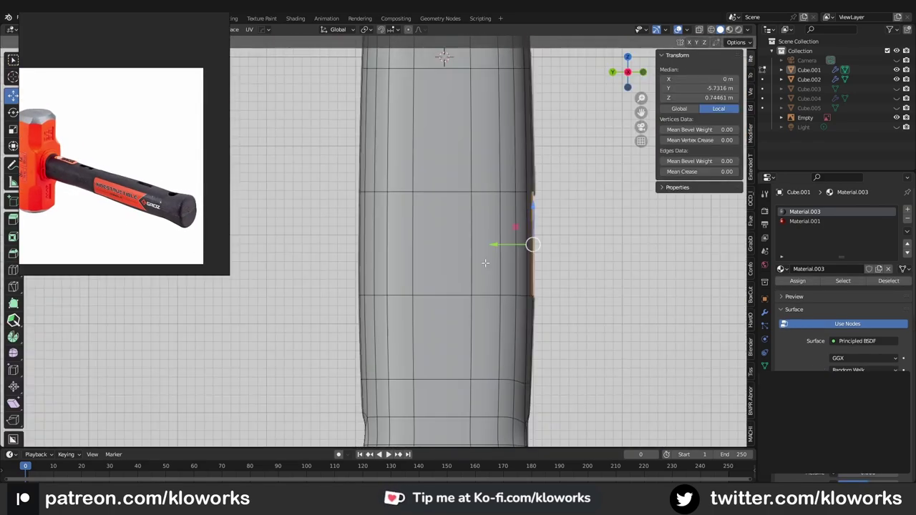
middle_click_drag(490, 251, 394, 287)
key("shift+space")
key("s")
left_click_drag(439, 247, 321, 281)
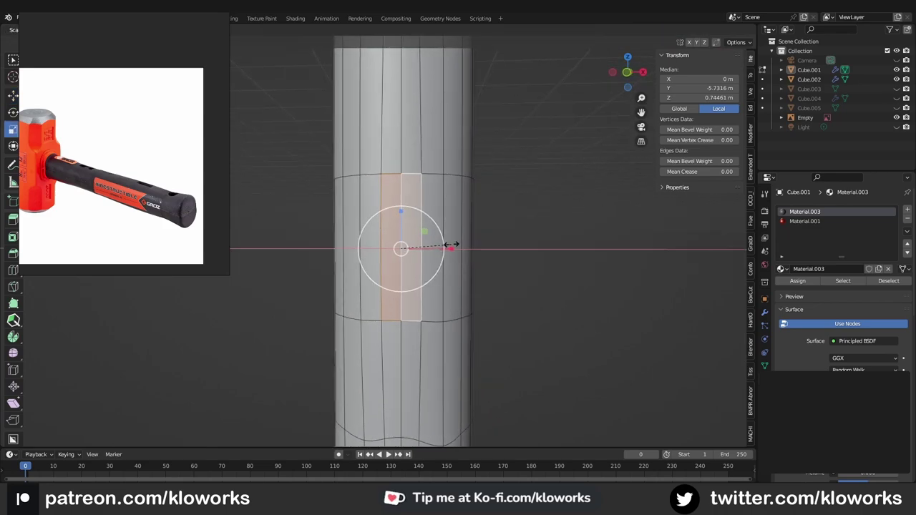
middle_click_drag(321, 282, 341, 281)
left_click_drag(335, 232, 310, 233)
middle_click_drag(310, 233, 458, 265)
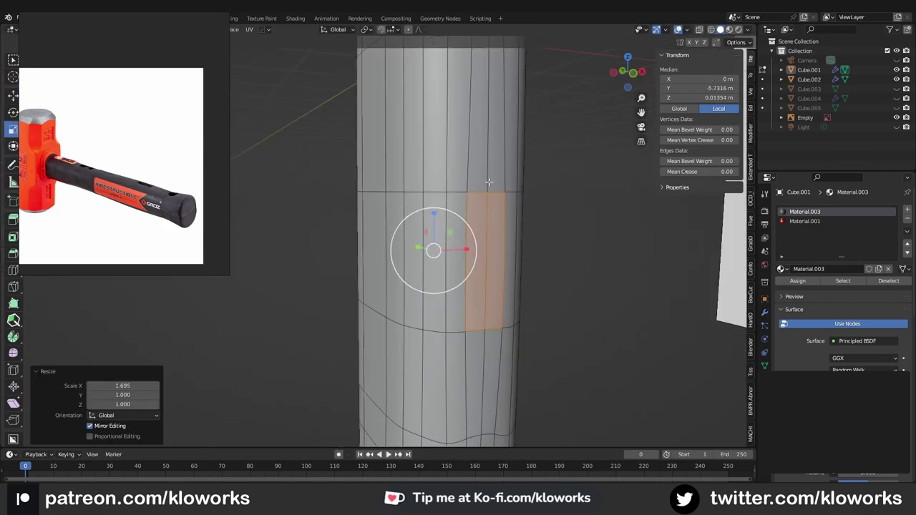
right_click(472, 270)
left_click(467, 259)
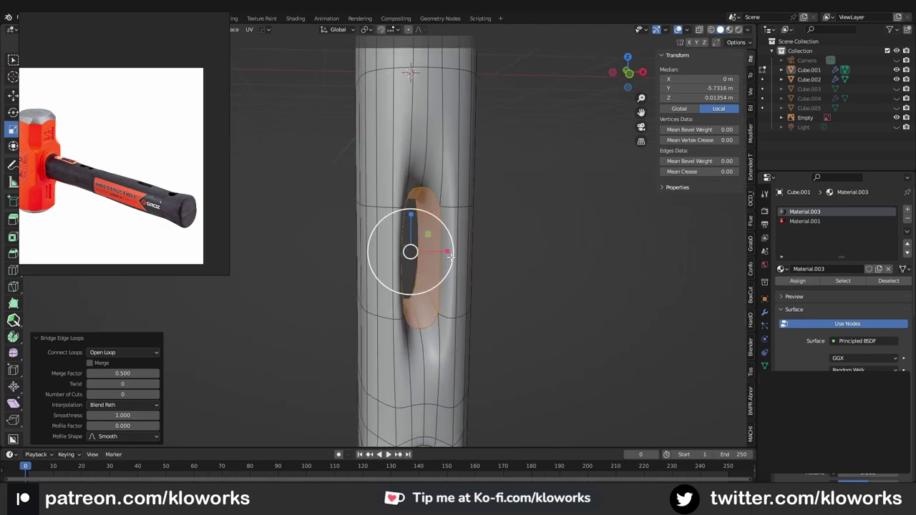
Add an edge loop across the handle, slid toward the slot, and return to Object Mode.
middle_click_drag(409, 249, 405, 262)
left_click(412, 297)
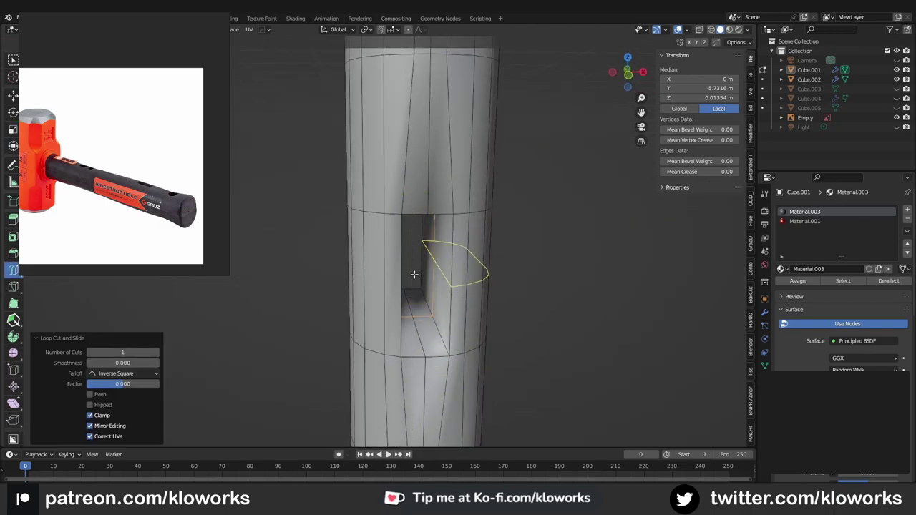
middle_click_drag(457, 151, 403, 198)
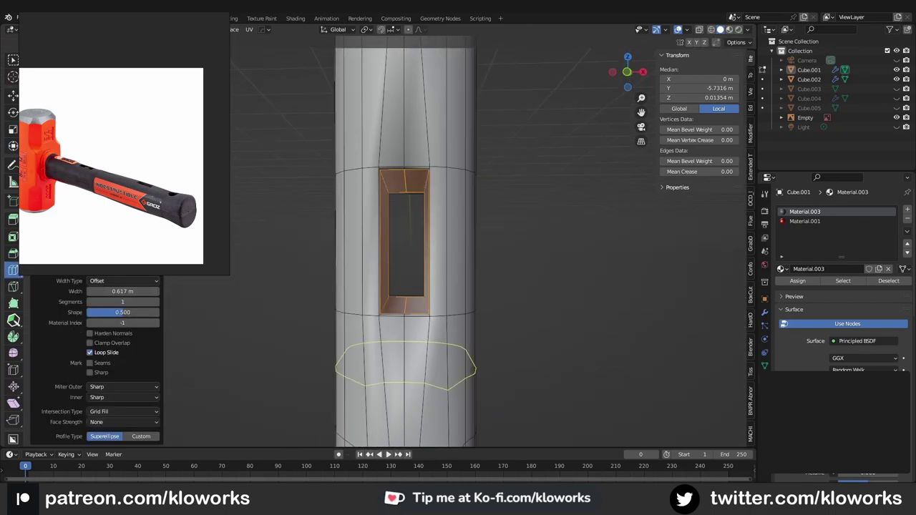
left_click_drag(437, 165, 427, 136)
middle_click_drag(426, 136, 470, 251)
key("Tab")
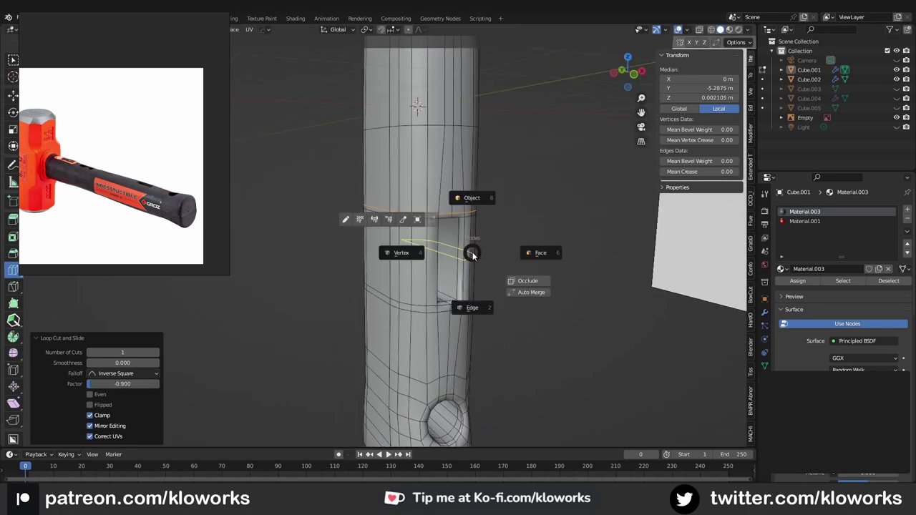
left_click(483, 218)
Round the slot's corner edges with a two-segment bevel on the handle mesh.
mouse_move(498, 212)
middle_mouse_down()
mouse_move(458, 262)
mouse_move(414, 278)
middle_mouse_up()
left_click(428, 276)
key("Tab")
scroll(422, 274, "up", 3)
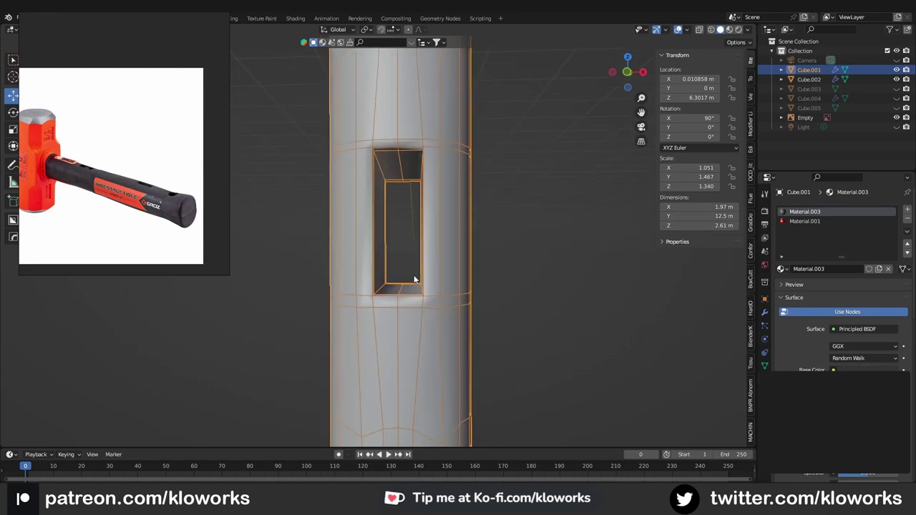
mouse_move(436, 201)
middle_mouse_down()
mouse_move(450, 160)
mouse_move(401, 129)
mouse_move(421, 180)
mouse_move(382, 239)
mouse_move(459, 286)
middle_mouse_up()
key("Tab")
left_click(439, 157, "alt")
key("shift+space")
key("b")
left_click_drag(411, 272, 424, 247)
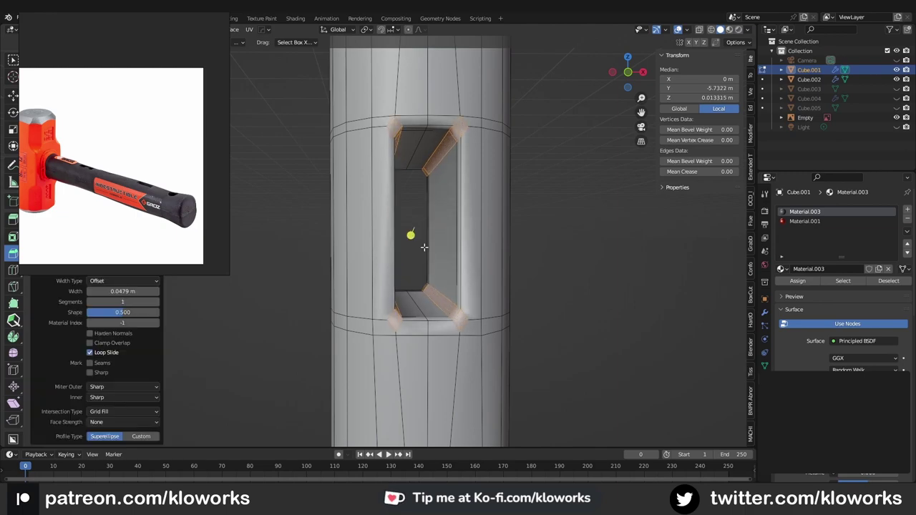
left_click(156, 301)
left_click(121, 323)
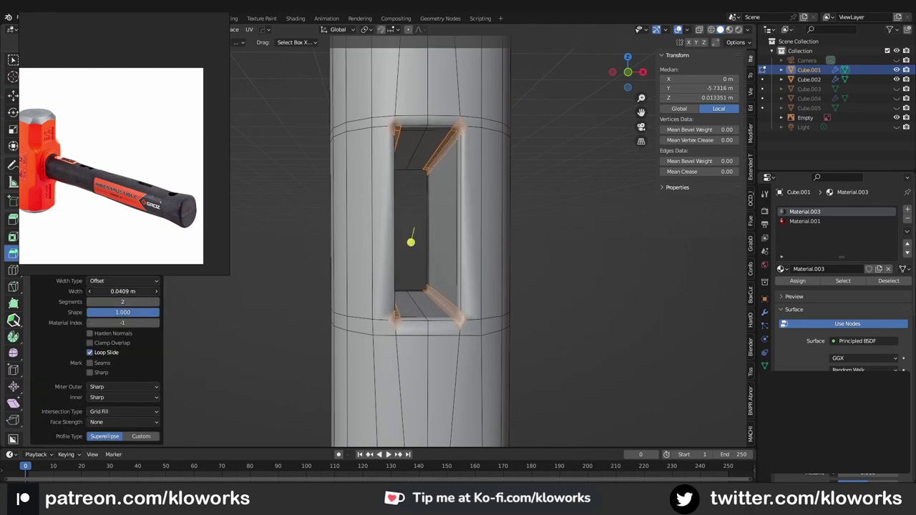
Check the handle with the Ctrl+1 smooth subdivision preview in Object Mode.
middle_click_drag(485, 249, 458, 242)
key("ctrl+1")
key("Tab")
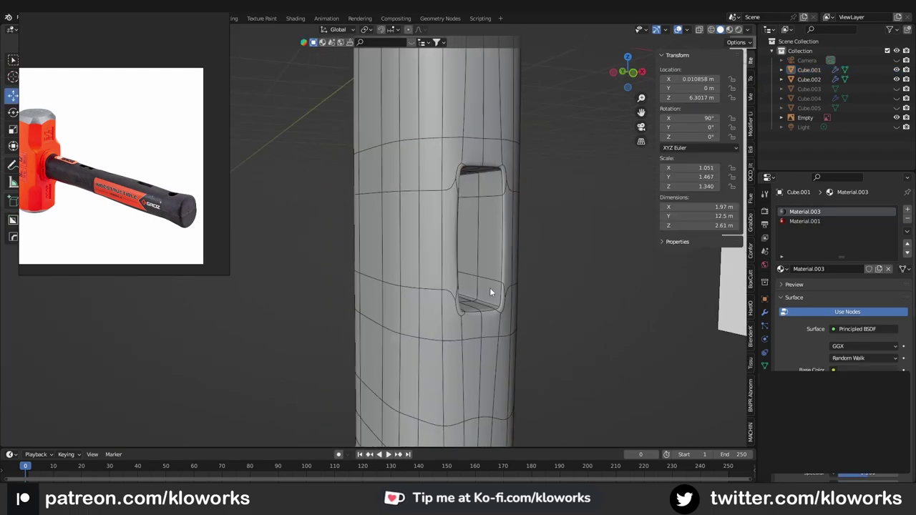
scroll(489, 288, "down", 3)
left_click(420, 289)
scroll(437, 276, "up", 2)
Cut a supporting Ctrl+R edge loop beside the slot on the handle.
key("Tab")
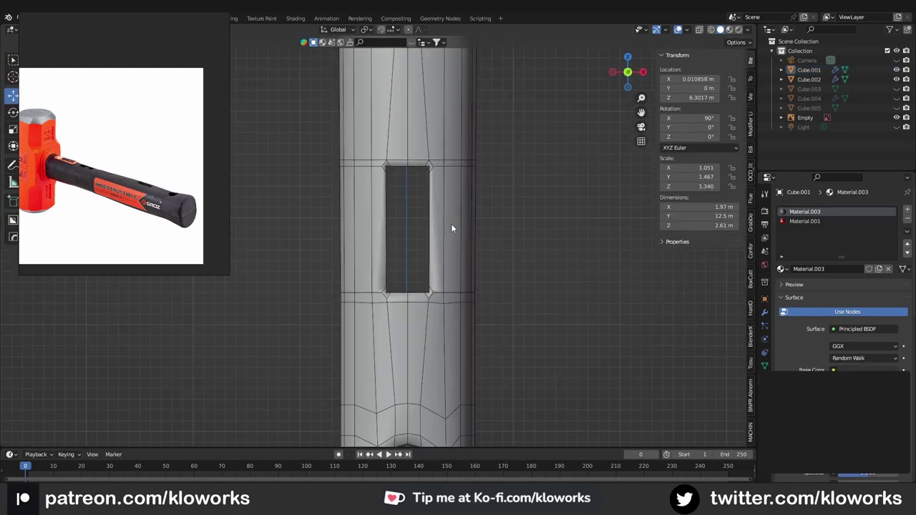
scroll(450, 222, "up", 3)
left_click(465, 204)
key("Tab")
key("ctrl+r")
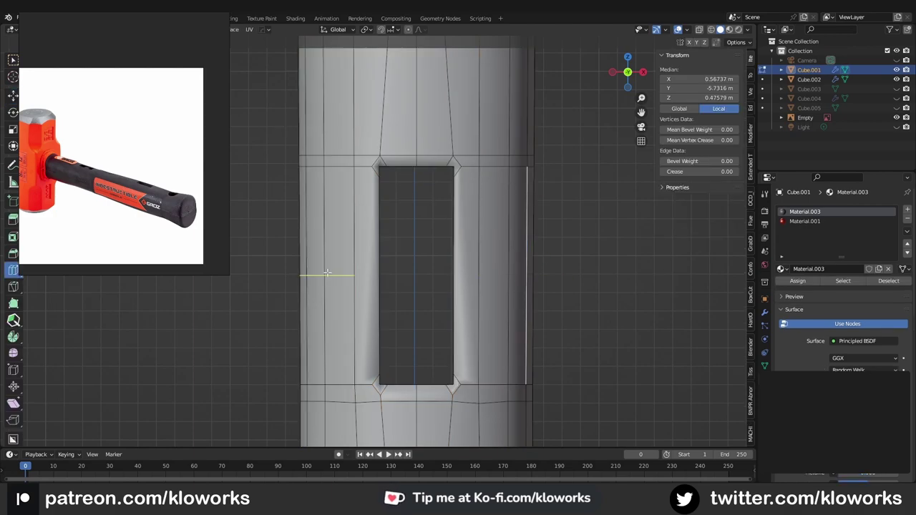
left_click(327, 273)
left_click(373, 93)
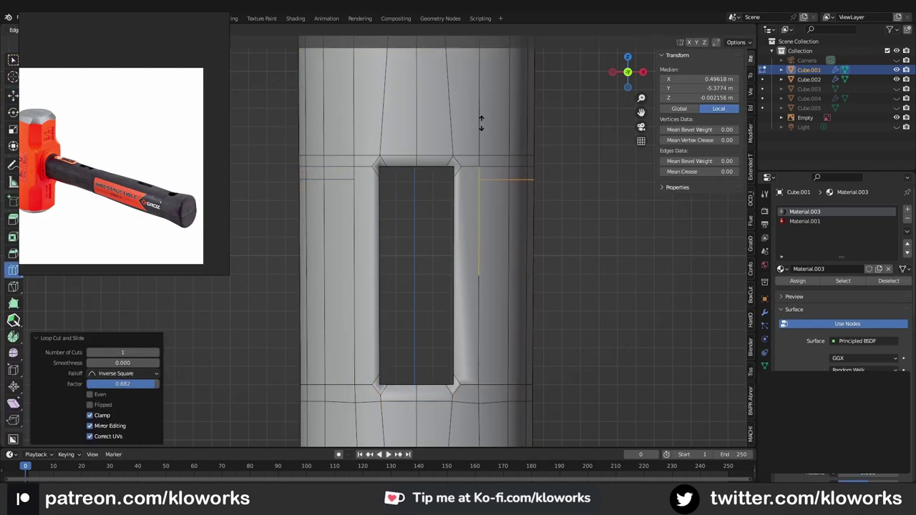
Inspect the slot up close and select the vertex at its top-right corner.
middle_click_drag(357, 427, 461, 267)
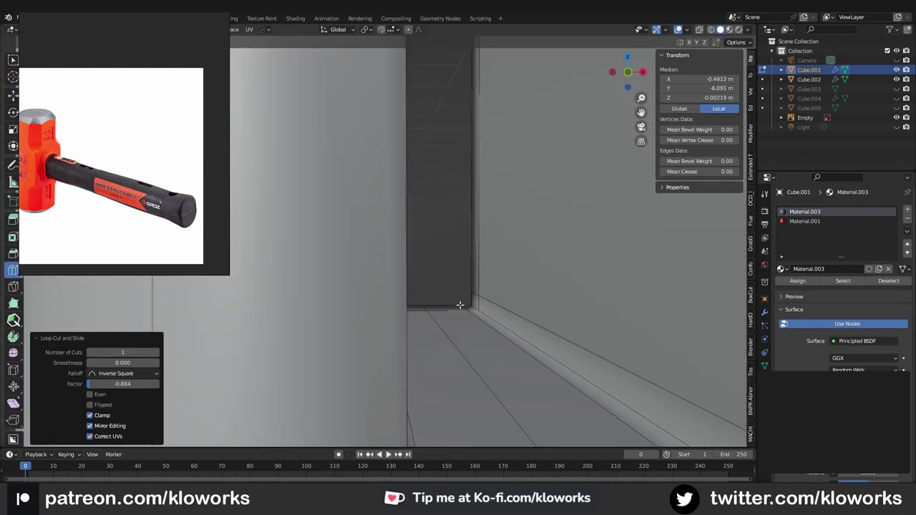
middle_click_drag(422, 244, 453, 281)
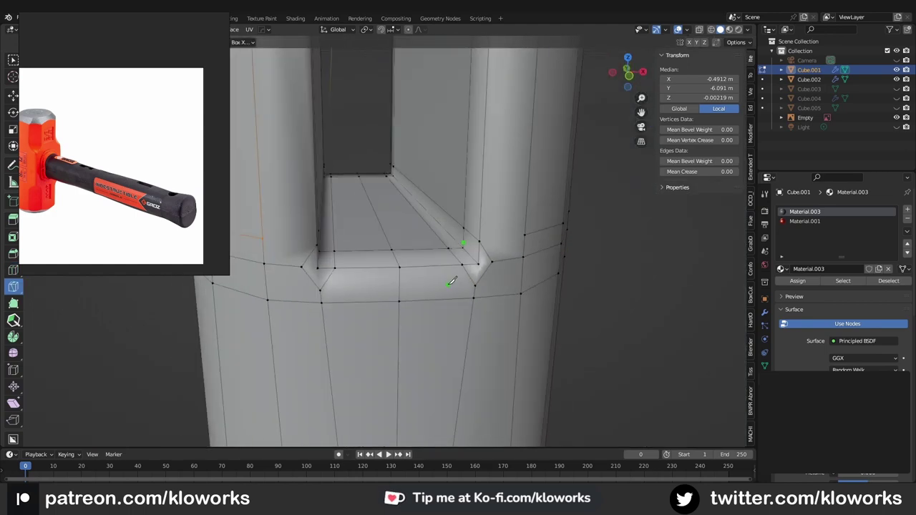
middle_click_drag(265, 236, 405, 173)
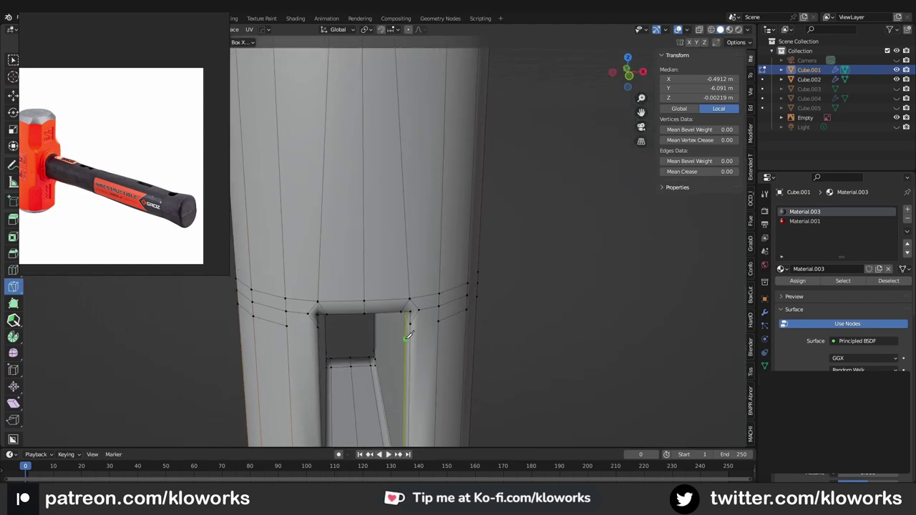
mouse_move(283, 175)
middle_mouse_down("alt")
mouse_move(401, 214)
mouse_move(430, 153)
middle_mouse_up("alt")
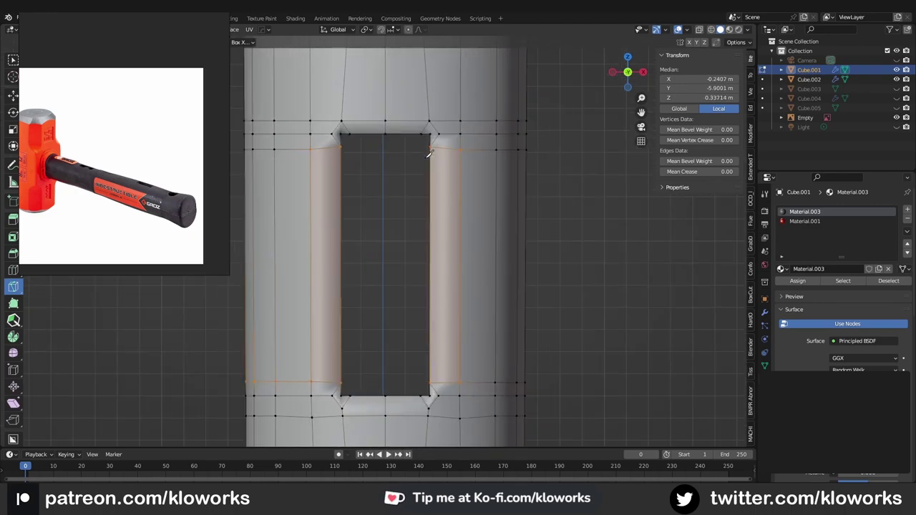
scroll(429, 153, "up", 5)
scroll(445, 174, "down", 3)
middle_click_drag(443, 215, 438, 216)
scroll(438, 216, "down", 3)
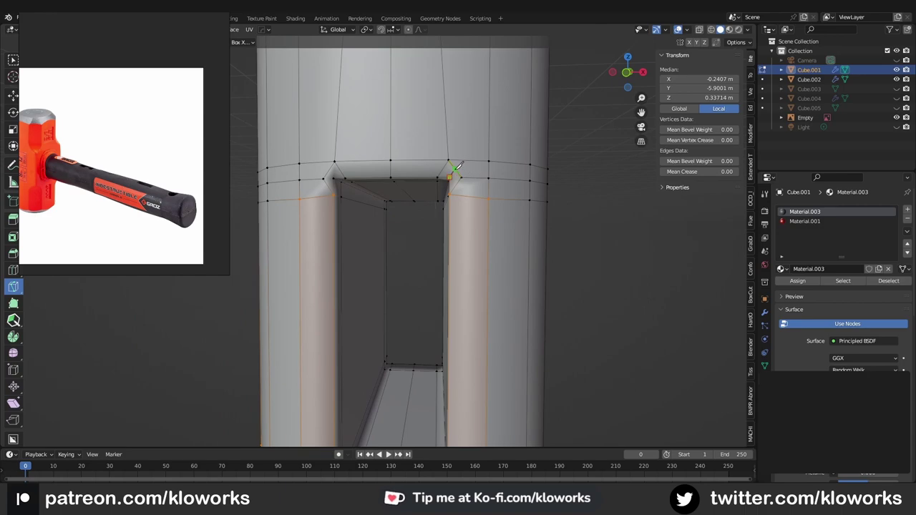
middle_click_drag(473, 187, 429, 189)
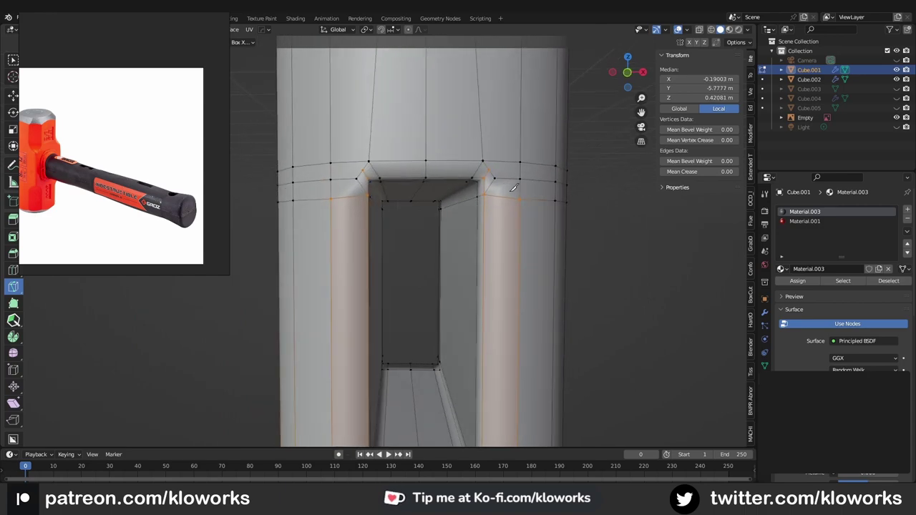
left_click(468, 172)
Cut an edge loop near the slot's top and slide it close to tighten the rim.
scroll(467, 172, "up", 2)
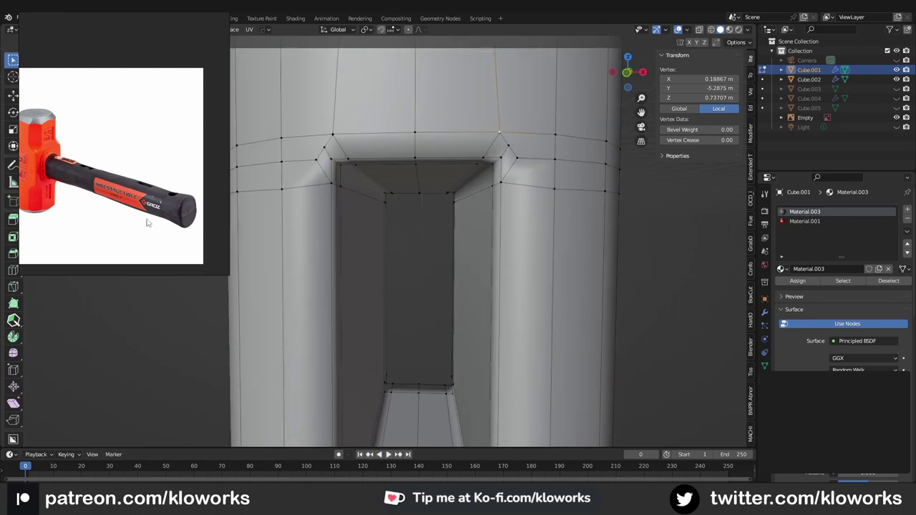
middle_click_drag(523, 151, 476, 194)
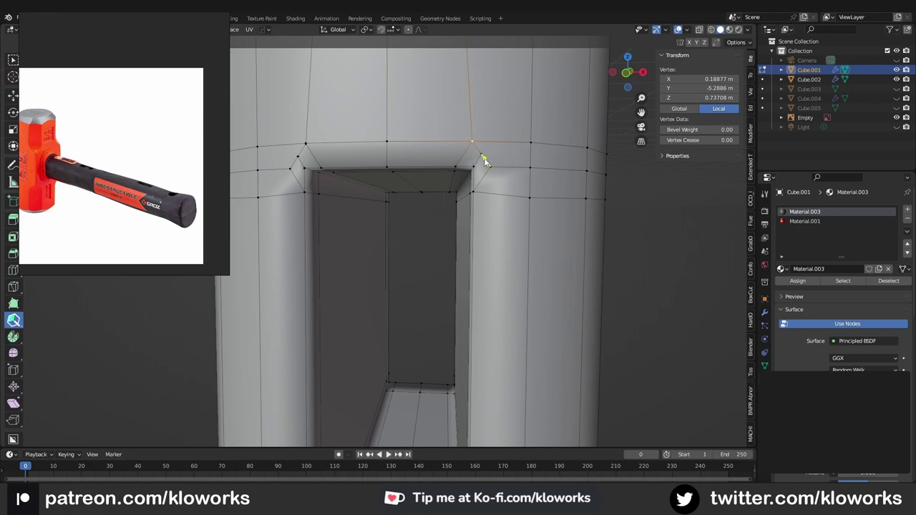
middle_click_drag(484, 161, 469, 201)
scroll(466, 202, "up", 2)
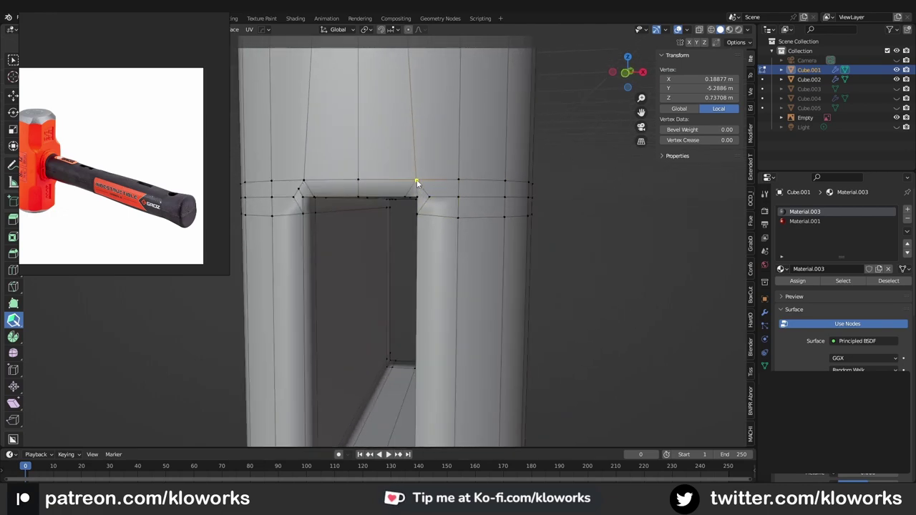
middle_click_drag(418, 184, 465, 196)
scroll(505, 179, "up", 1)
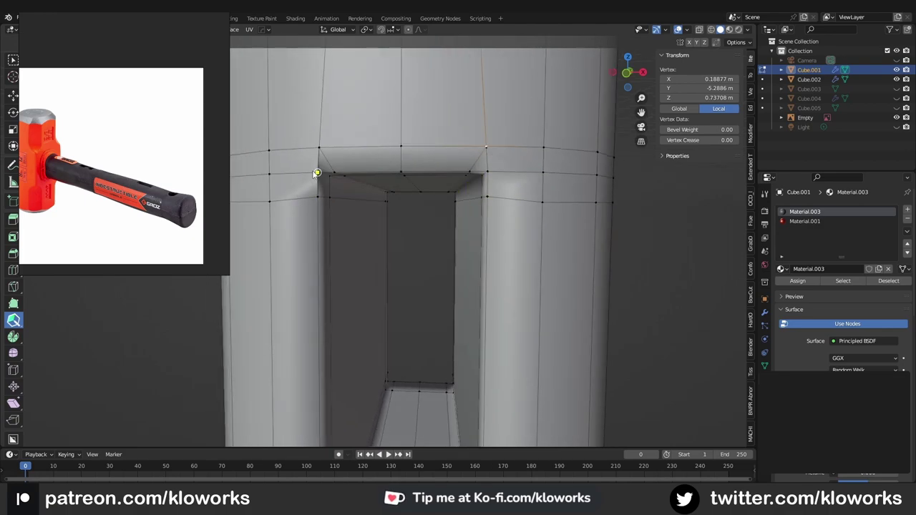
mouse_move(316, 172)
middle_mouse_down()
mouse_move(437, 192)
mouse_move(407, 139)
middle_mouse_up()
key("ctrl+r")
left_click(407, 139)
middle_click_drag(477, 144, 466, 174)
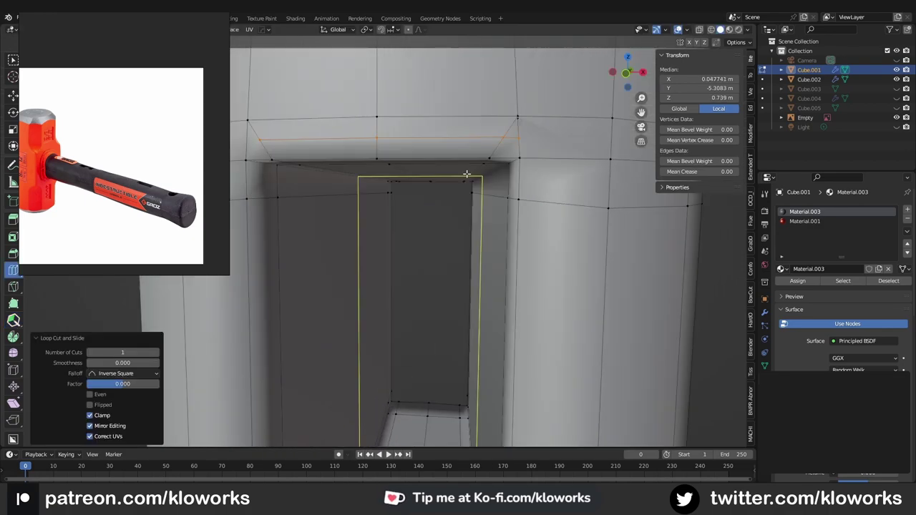
Select a corner vertex, then leave Edit Mode to check the crisp slot.
middle_click_drag(518, 117, 463, 182)
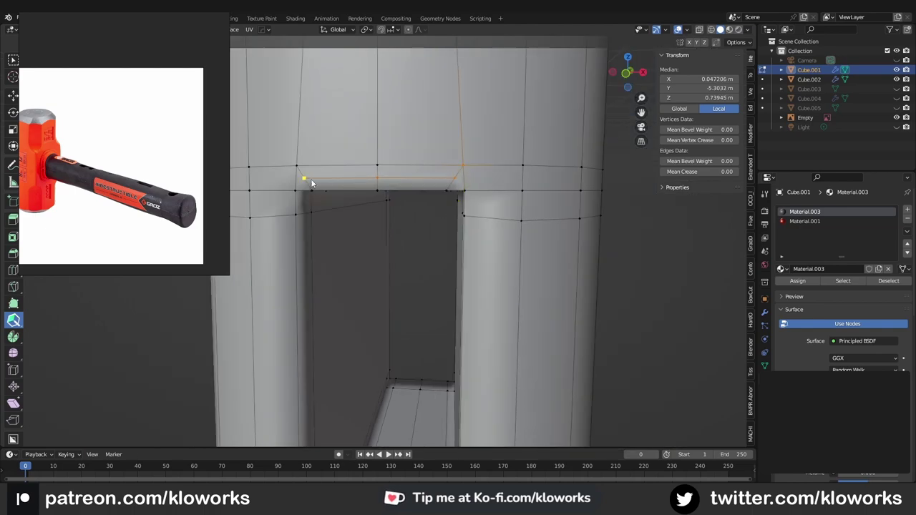
middle_click_drag(311, 183, 344, 186)
left_click(345, 186)
mouse_move(429, 215)
middle_mouse_down()
mouse_move(591, 131)
mouse_move(457, 201)
mouse_move(567, 182)
mouse_move(393, 198)
mouse_move(418, 194)
mouse_move(393, 218)
mouse_move(445, 290)
middle_mouse_up()
key("Tab")
key("Tab")
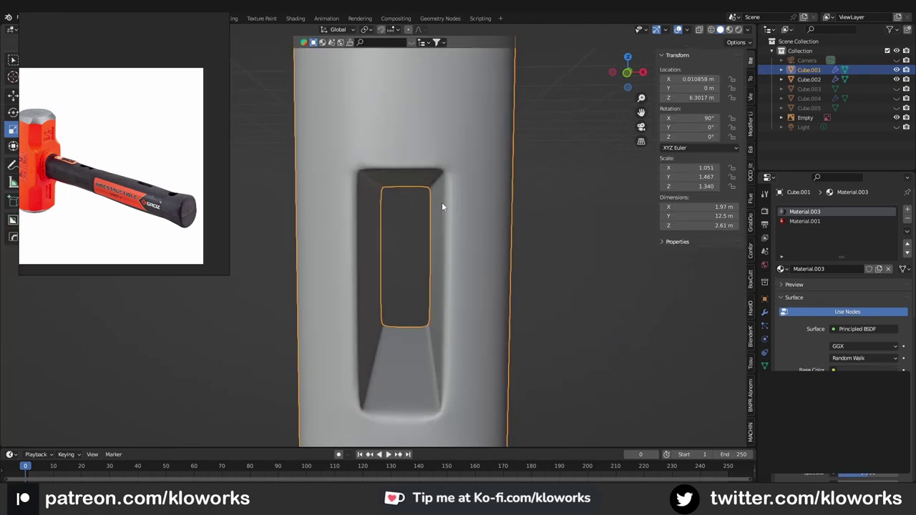
Knife-cut a new edge at the slot's lower ledge corner.
key("alt+a")
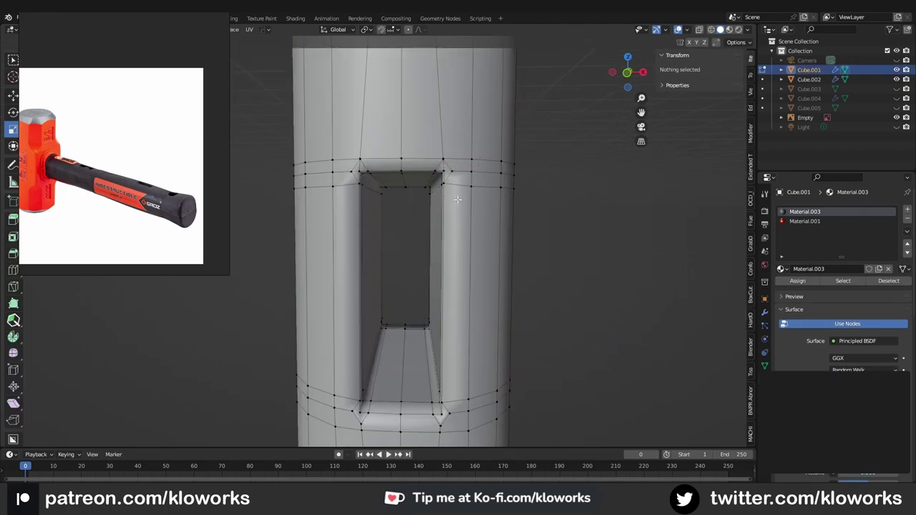
scroll(449, 163, "up", 2)
middle_click_drag(449, 163, 379, 270)
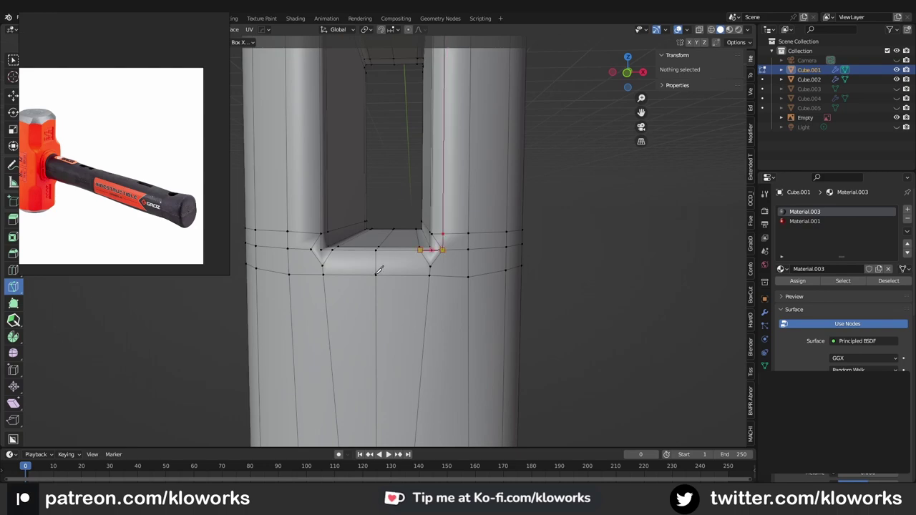
mouse_move(316, 245)
middle_mouse_down()
mouse_move(372, 215)
mouse_move(404, 166)
middle_mouse_up()
key("Return")
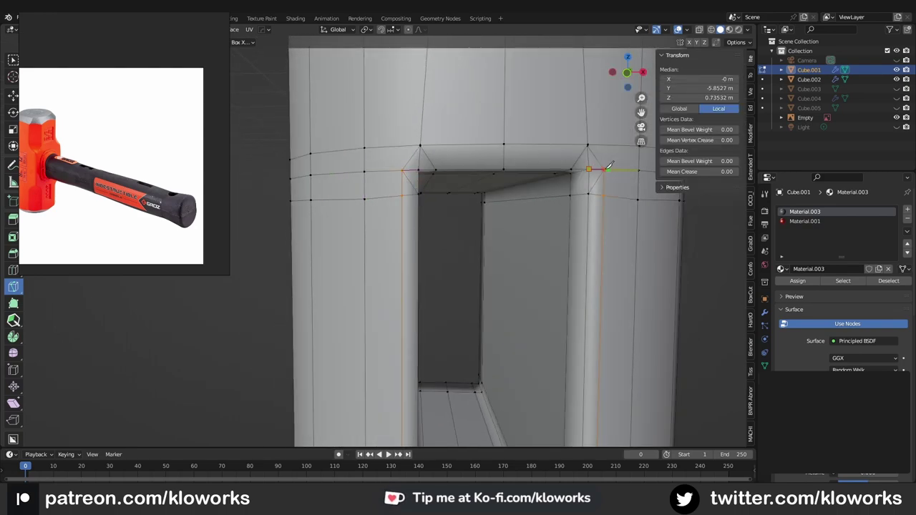
Add loops through the right face and below the ledge, dissolving the unwanted loop with Ctrl+X.
middle_click_drag(607, 166, 480, 244)
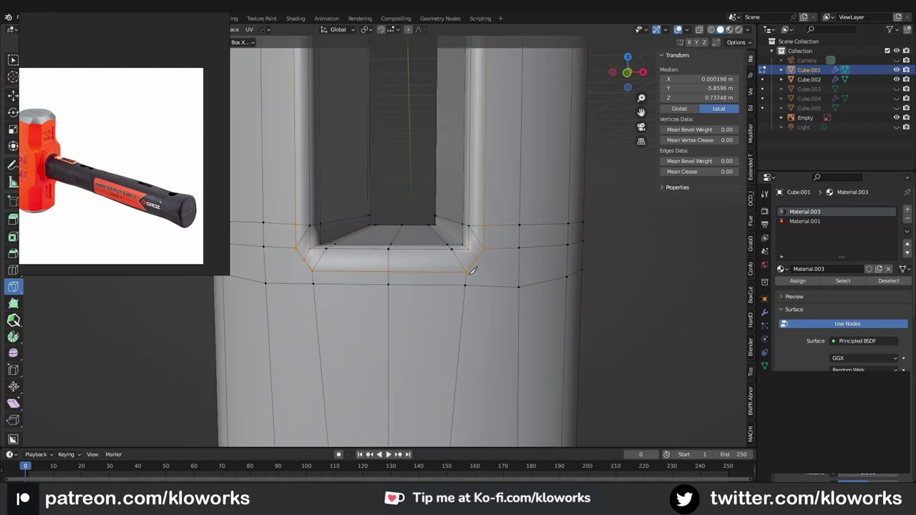
left_click(522, 256)
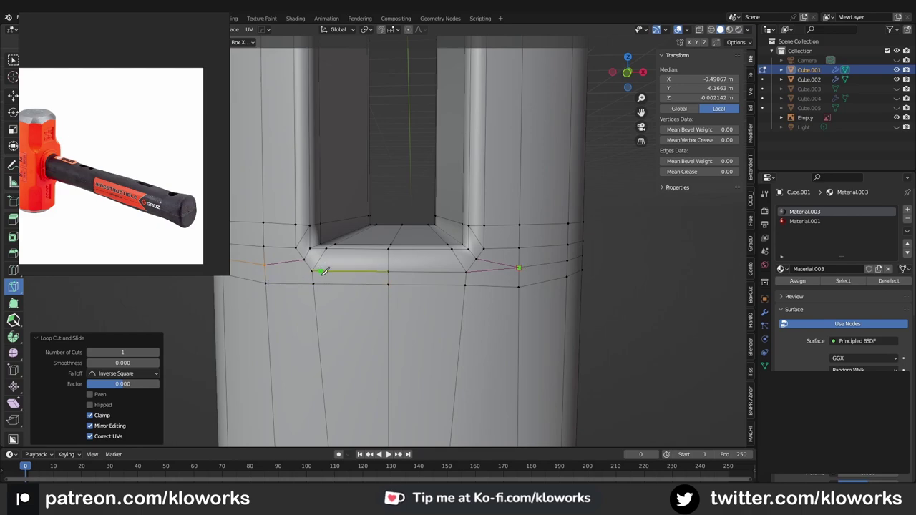
left_click_drag(266, 263, 426, 268)
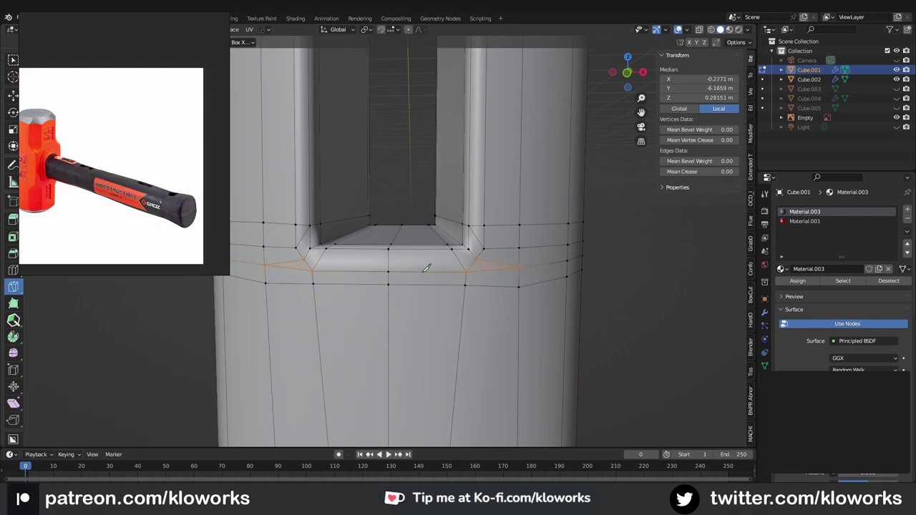
left_click(293, 261, "alt")
mouse_move(397, 170)
middle_mouse_down()
mouse_move(319, 256)
mouse_move(437, 162)
middle_mouse_up()
key("ctrl+x")
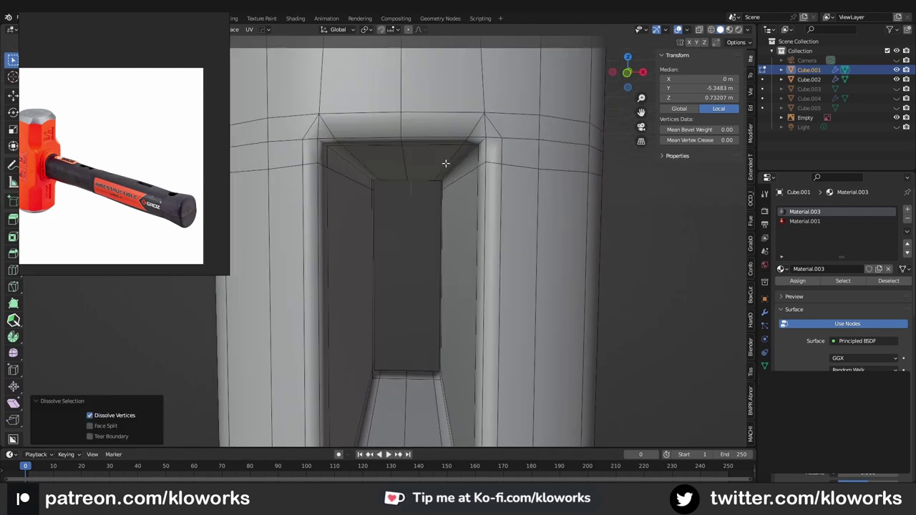
Cut a horizontal edge loop around the slot opening and switch to vertex selection.
scroll(438, 154, "down", 4)
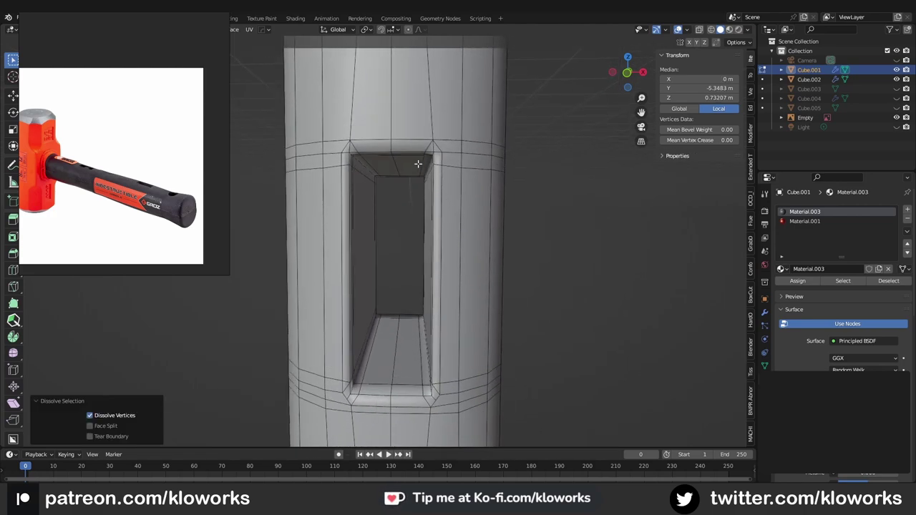
scroll(418, 163, "up", 3)
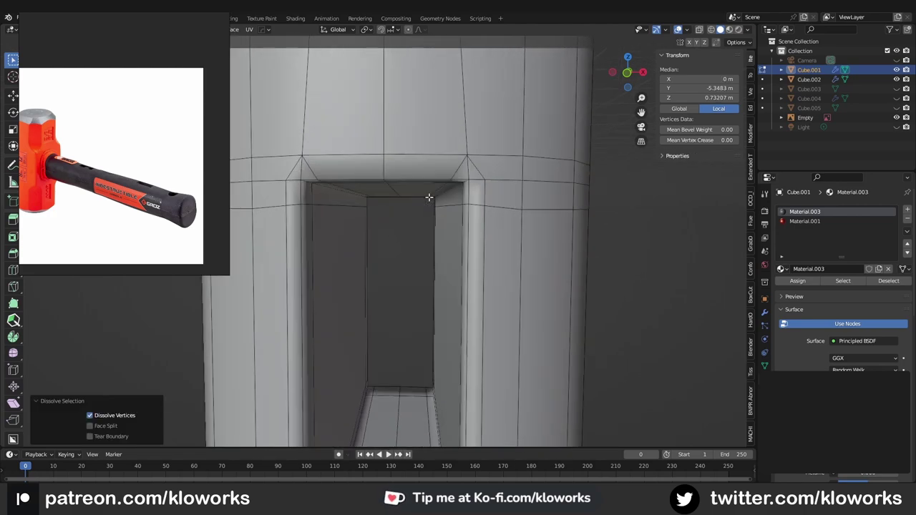
left_click(486, 169)
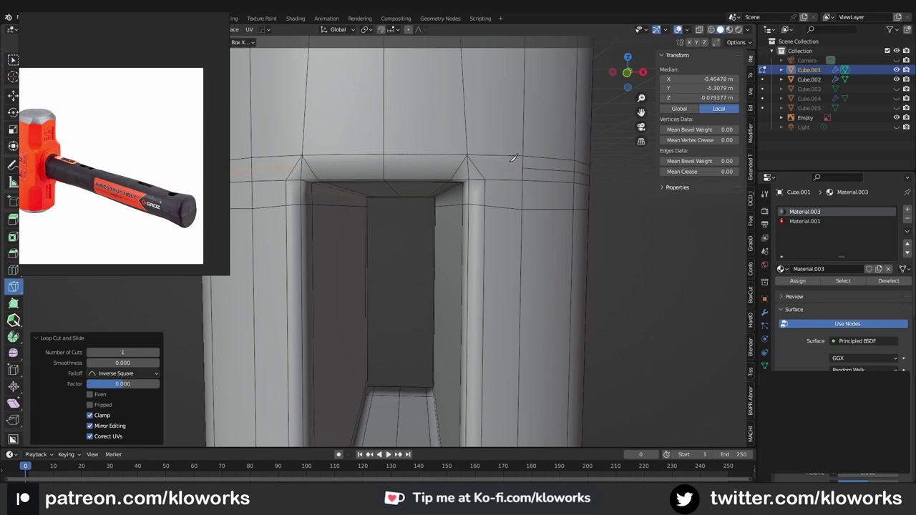
key("w")
key("1")
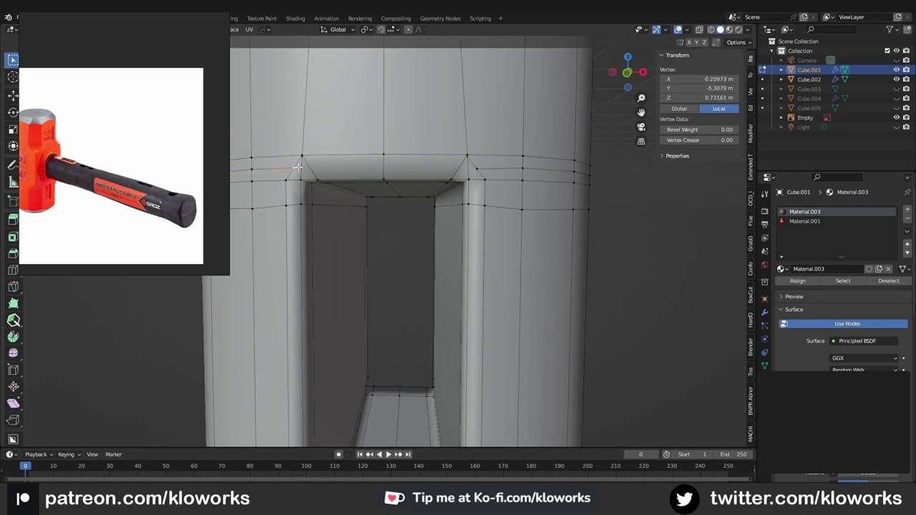
middle_click_drag(322, 204, 384, 153)
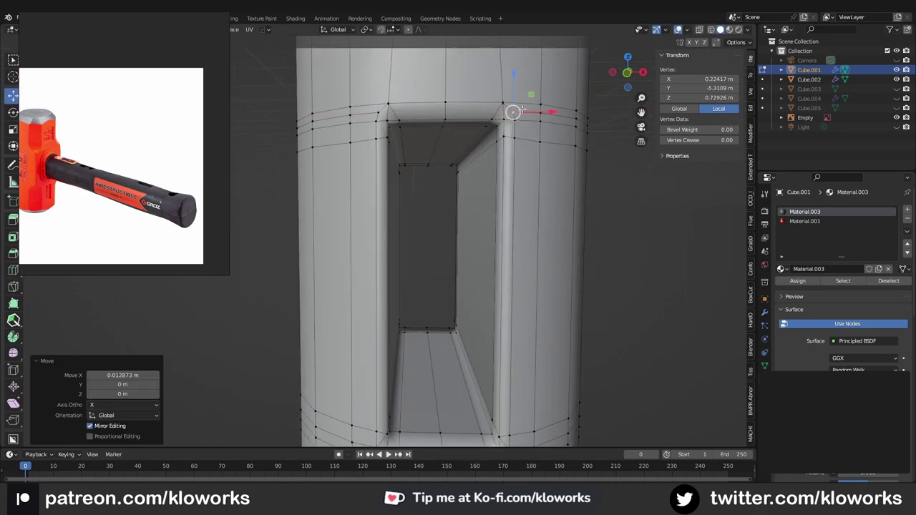
scroll(418, 236, "down", 3)
Add one more loop below the slot, then return to Object Mode and view the handle.
key("Tab")
scroll(377, 265, "up", 4)
key("Tab")
scroll(431, 226, "down", 2)
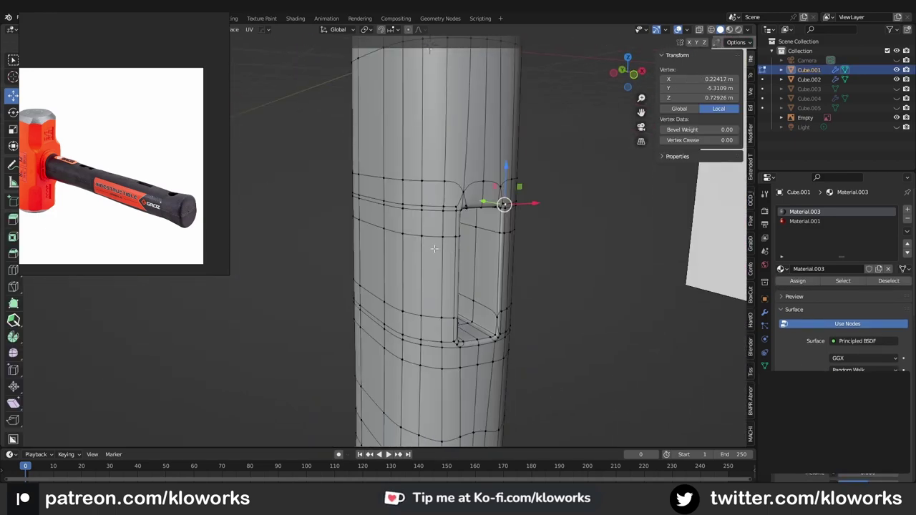
left_click_drag(419, 329, 416, 340)
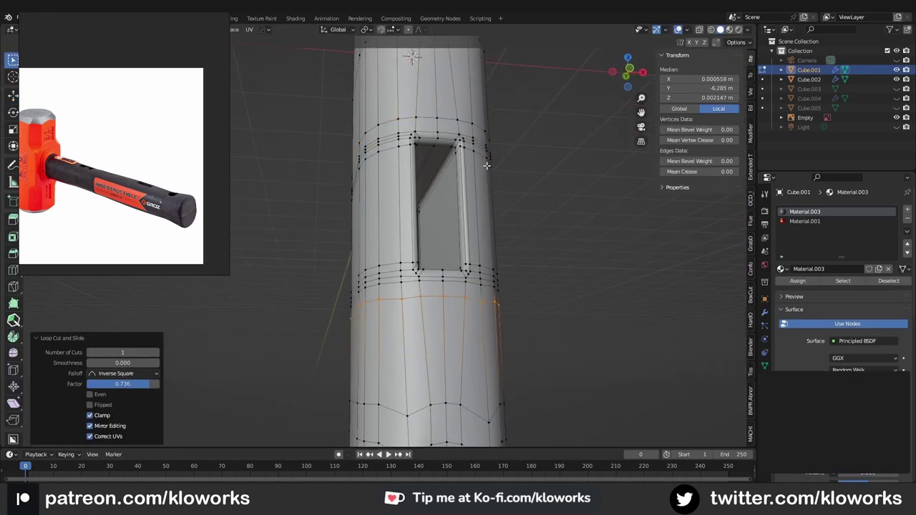
key("Tab")
mouse_move(577, 167)
middle_mouse_down()
mouse_move(391, 307)
mouse_move(429, 231)
mouse_move(378, 249)
mouse_move(425, 217)
mouse_move(435, 272)
mouse_move(506, 285)
mouse_move(355, 281)
mouse_move(414, 281)
mouse_move(381, 224)
mouse_move(440, 272)
middle_mouse_up()
scroll(378, 249, "down", 2)
scroll(108, 136, "up", 3)
Re-enter Edit Mode on the handle and preview the slot with smoothing toggled on and off.
scroll(104, 130, "up", 2)
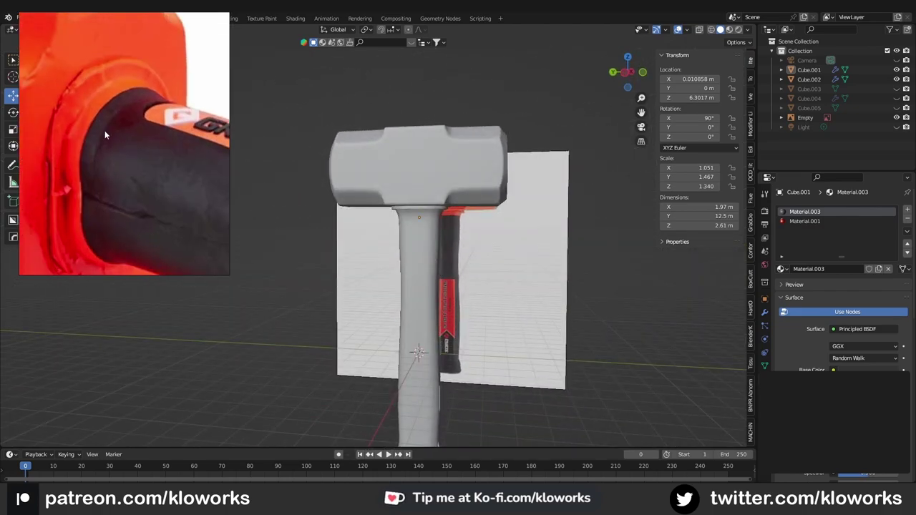
scroll(104, 131, "down", 5)
middle_click_drag(422, 358, 427, 367)
scroll(428, 369, "up", 4)
scroll(377, 297, "up", 3)
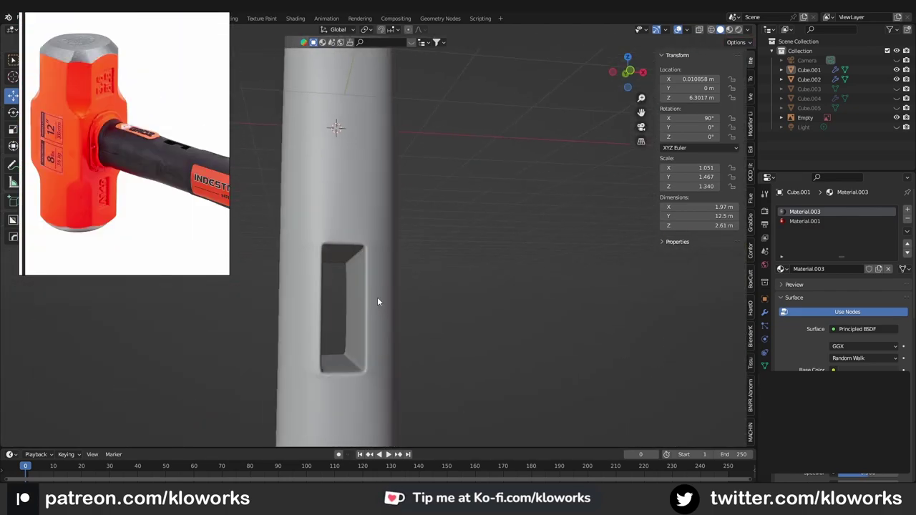
key("Tab")
scroll(329, 287, "down", 3)
scroll(329, 286, "up", 5)
key("ctrl+Tab")
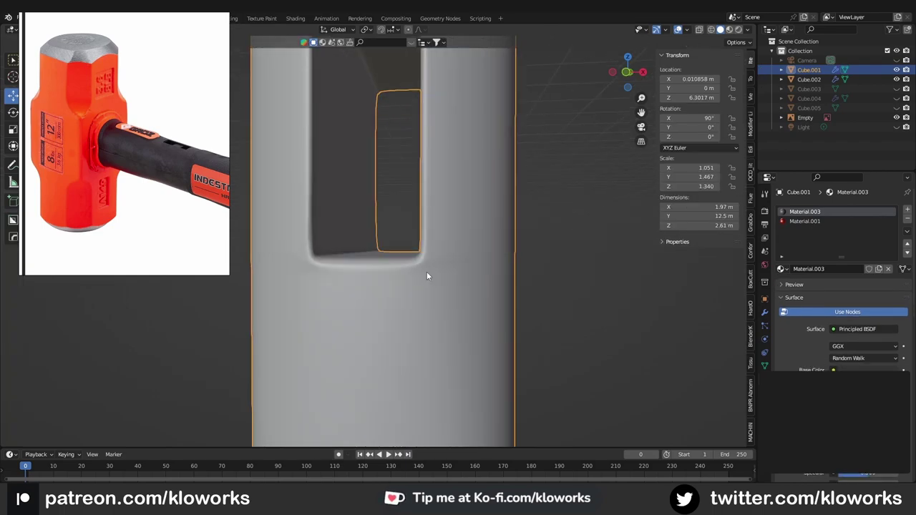
key("ctrl+Tab")
scroll(436, 291, "down", 2)
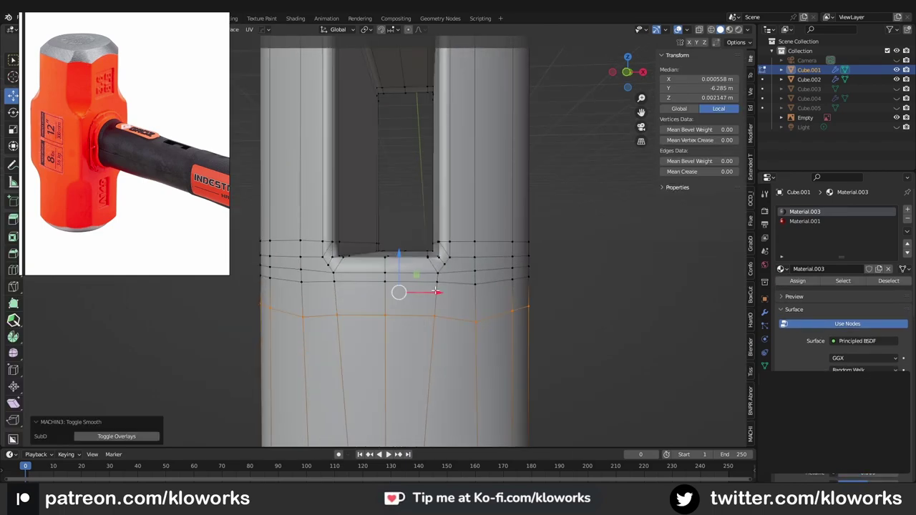
Add an edge loop just beneath the slot, adjust its vertices, and check the smoothed shape.
left_click(477, 264)
scroll(451, 281, "up", 2)
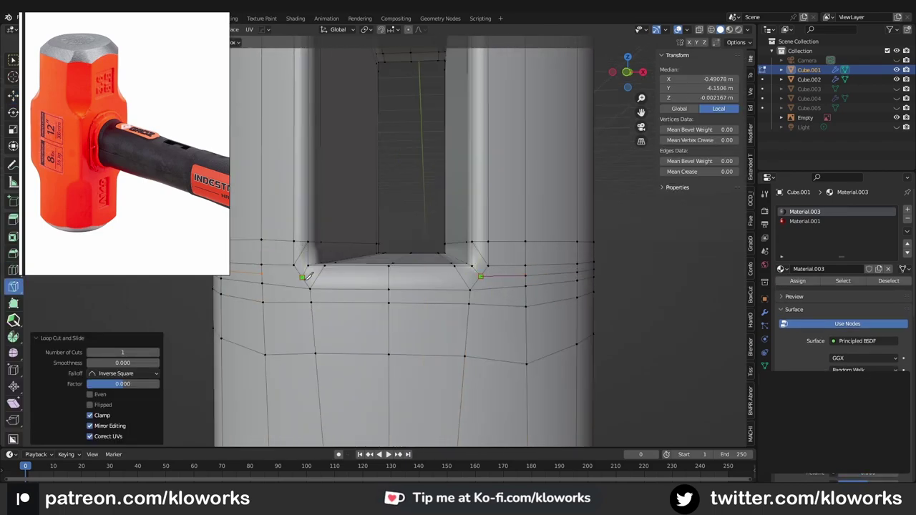
mouse_move(264, 270)
middle_mouse_down()
mouse_move(505, 200)
mouse_move(452, 236)
middle_mouse_up()
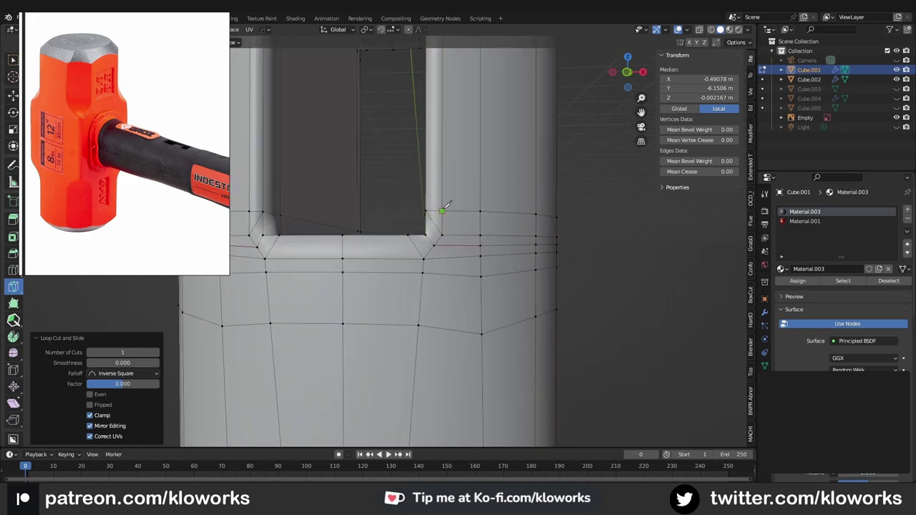
mouse_move(444, 204)
middle_mouse_down()
mouse_move(432, 244)
mouse_move(469, 238)
mouse_move(413, 279)
mouse_move(267, 241)
middle_mouse_up()
left_click(13, 320)
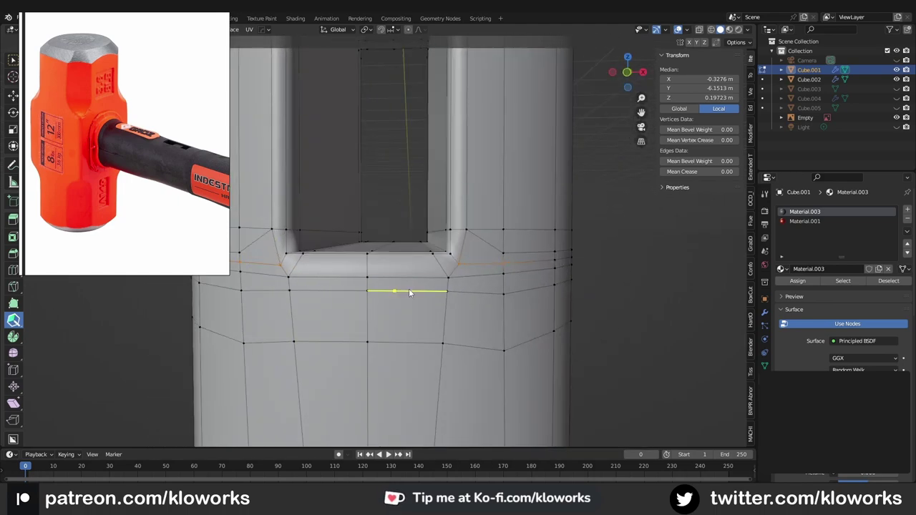
middle_click_drag(409, 288, 466, 256)
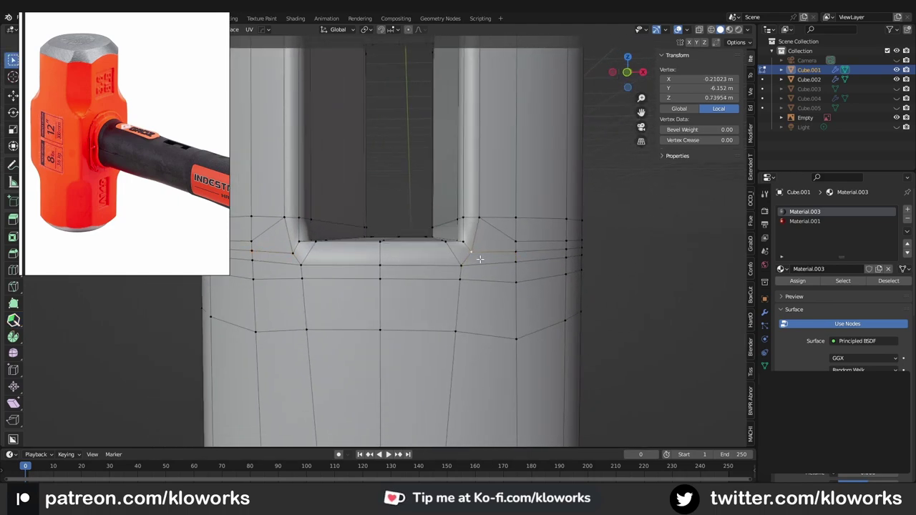
scroll(479, 259, "down", 2)
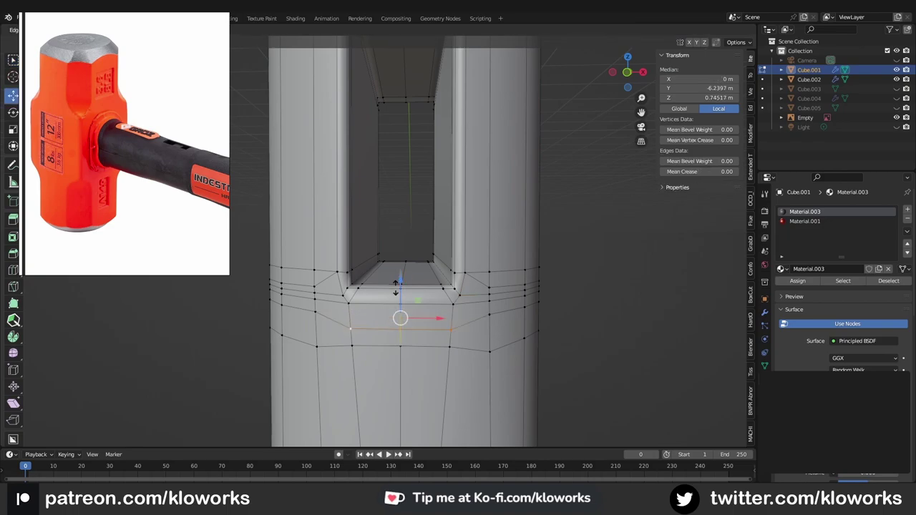
left_click(395, 288)
mouse_move(395, 288)
middle_mouse_down()
mouse_move(534, 233)
mouse_move(465, 287)
mouse_move(400, 288)
mouse_move(446, 291)
mouse_move(436, 278)
middle_mouse_up()
key("ctrl+Tab")
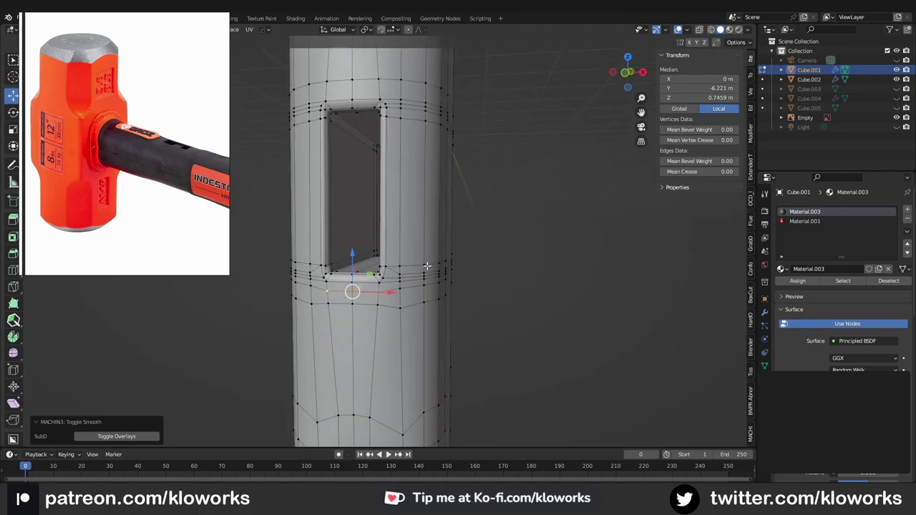
scroll(437, 277, "up", 2)
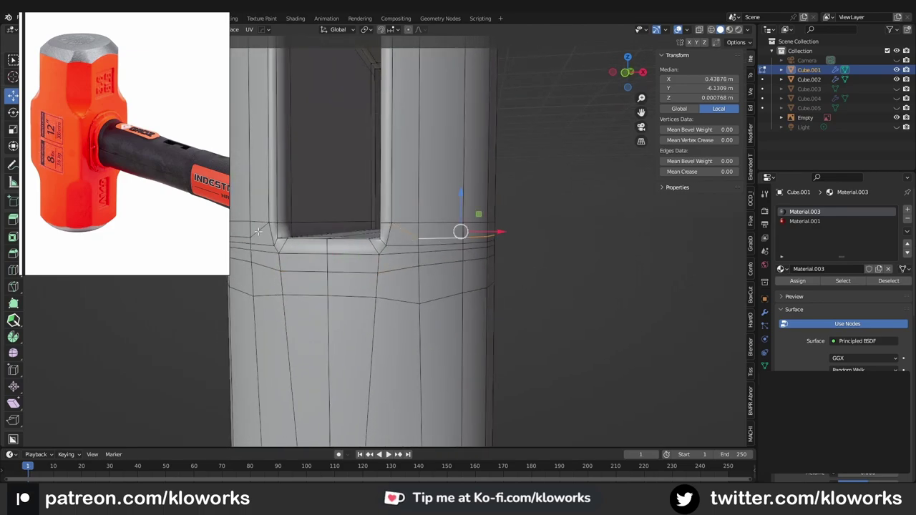
Return to Object Mode, then re-enter Edit Mode in front view with the unsmoothed cage.
key("Tab")
left_click(518, 154)
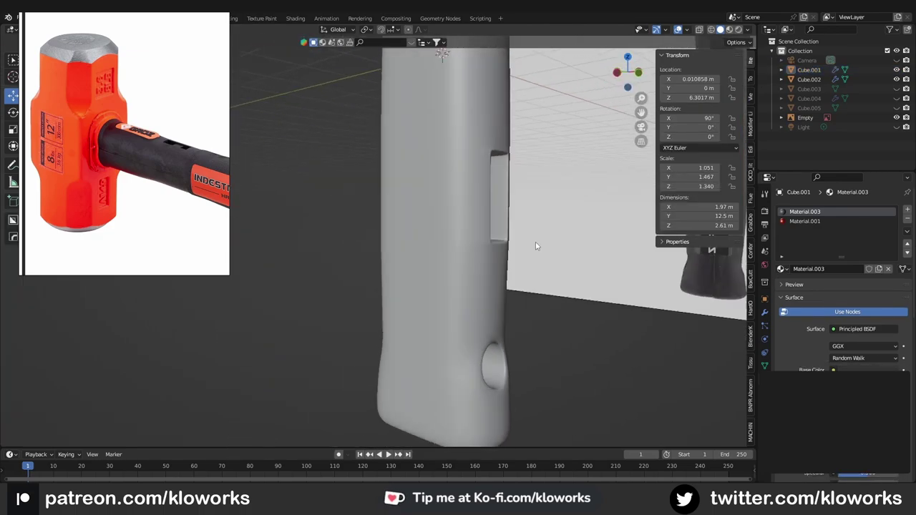
middle_click_drag(535, 242, 392, 275)
key("KP_1")
key("Tab")
key("ctrl+Tab")
scroll(414, 282, "up", 3)
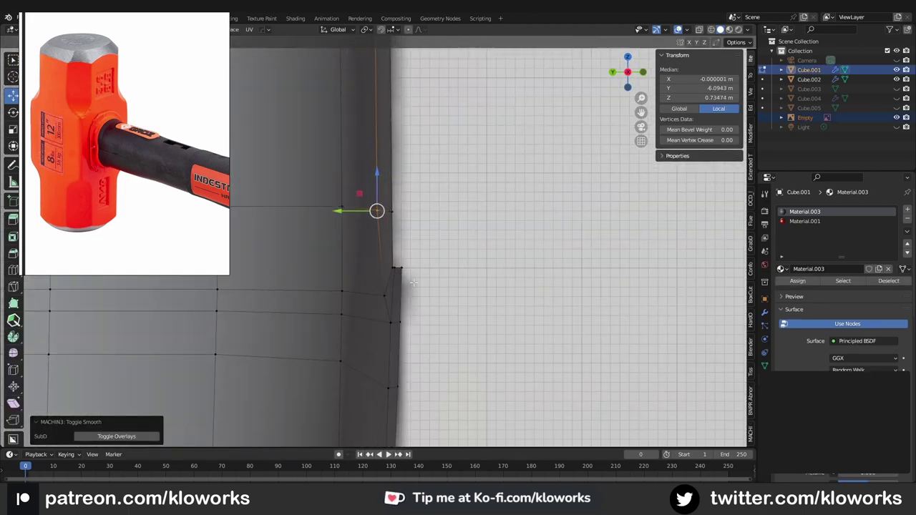
Select the vertices at the handle's side edge and lower them slightly along Z.
middle_click_drag(414, 282, 448, 239, "shift")
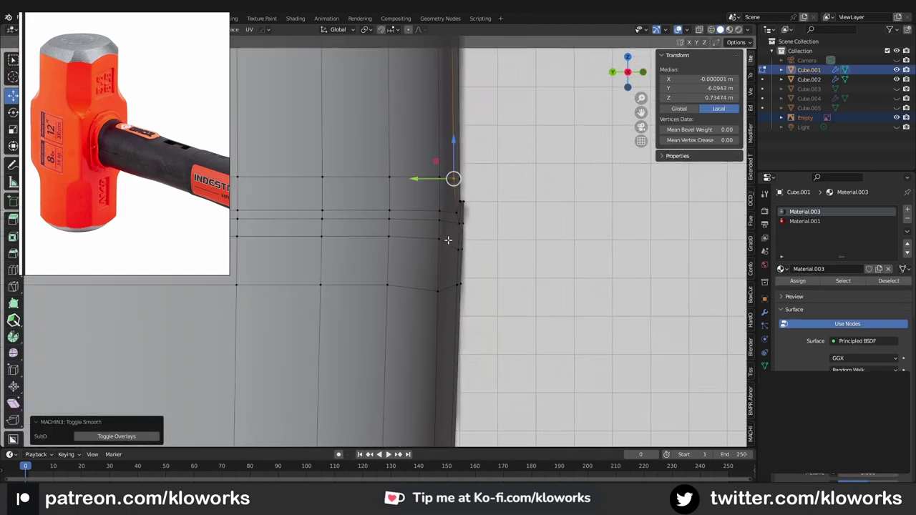
left_click(430, 249)
left_click_drag(414, 207, 414, 215)
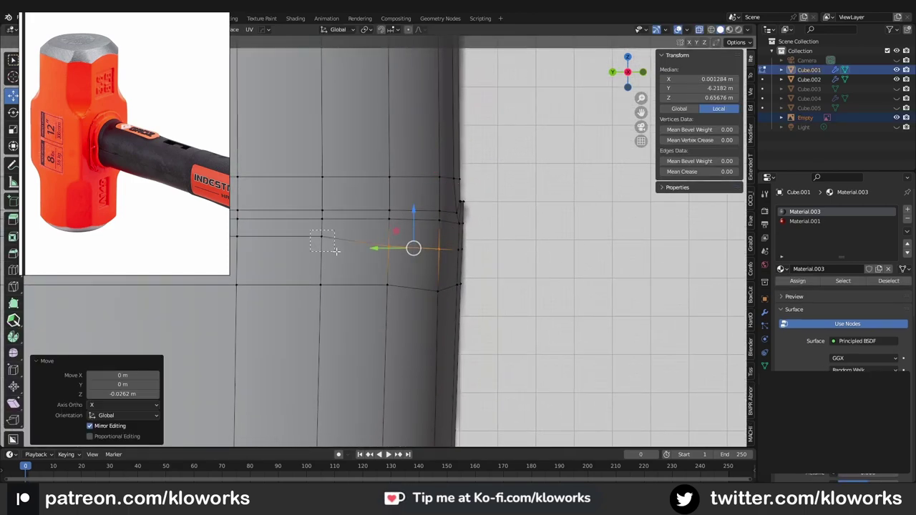
left_click(386, 284)
left_click_drag(387, 258, 399, 265)
scroll(399, 265, "down", 5)
middle_click_drag(399, 266, 403, 190)
key("Tab")
Reselect the handle and slide the edge loop below the slot down by -0.189.
key("alt+a")
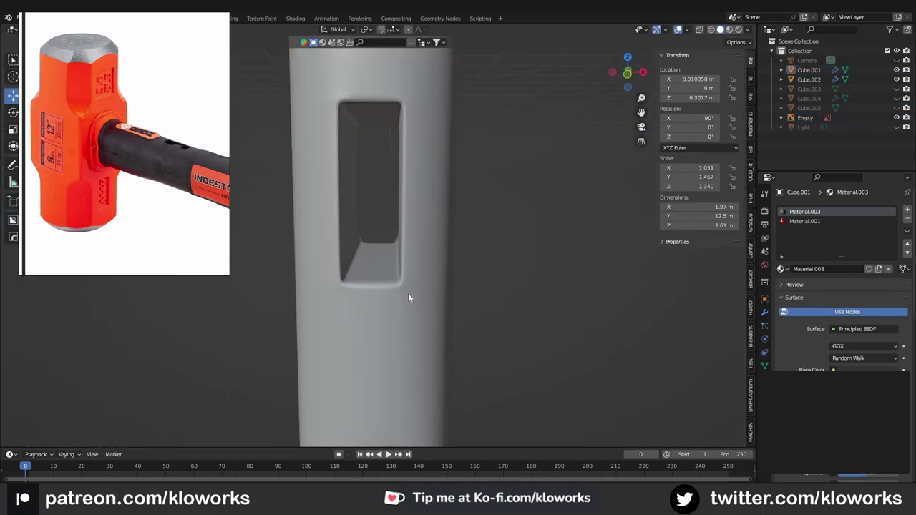
left_click(410, 274)
key("Tab")
key("KP_1")
scroll(319, 258, "up", 2)
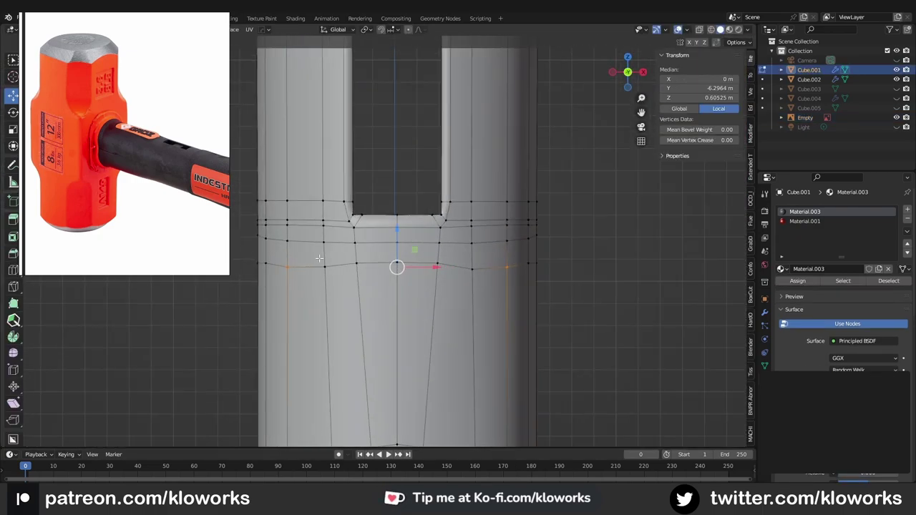
left_click_drag(250, 254, 551, 309)
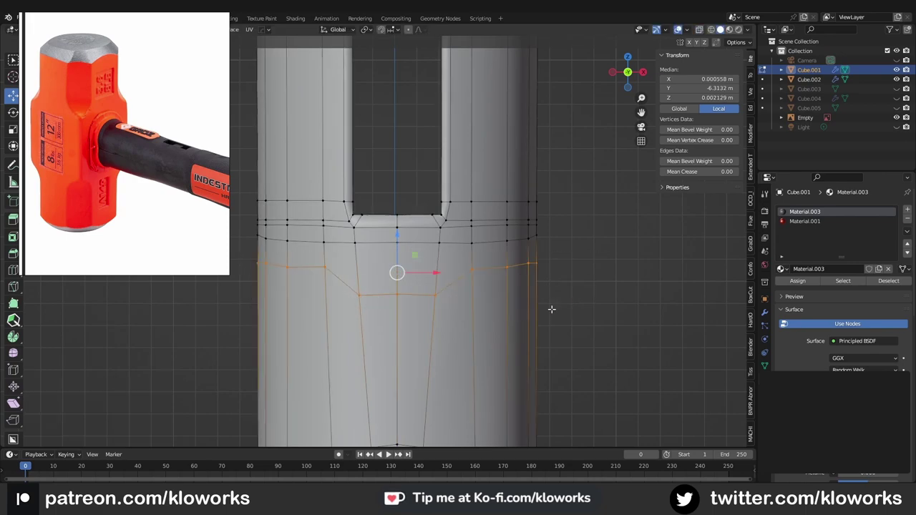
left_click(410, 254)
middle_click_drag(461, 237, 470, 316, "shift")
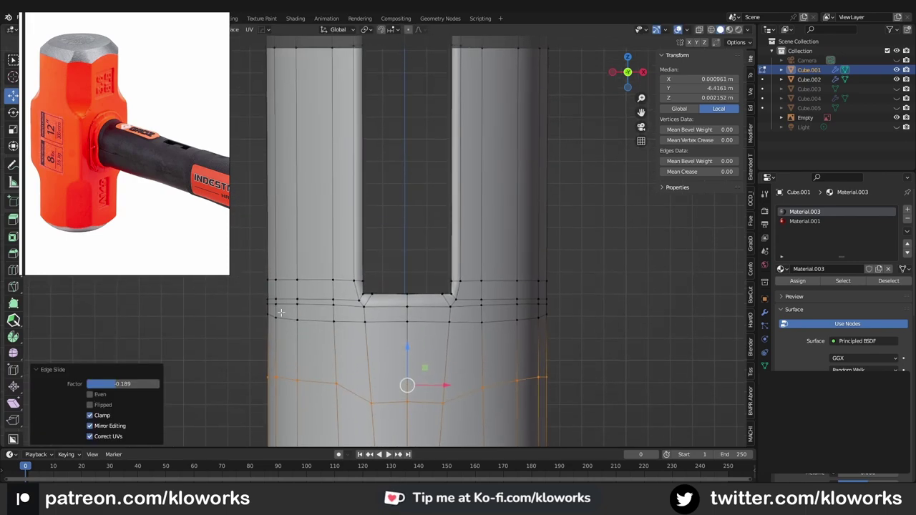
left_click(281, 312, "alt")
key("Tab")
scroll(485, 192, "down", 3)
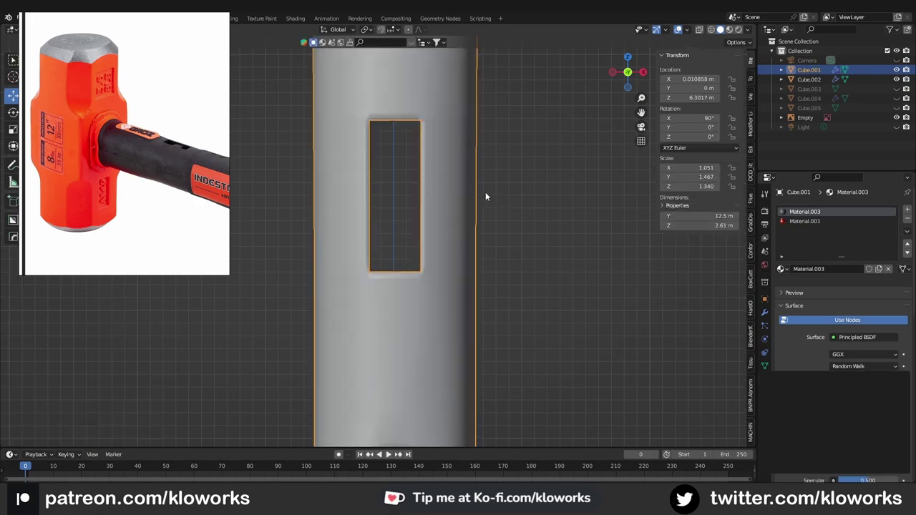
Cut a new edge loop across the middle of the slot, then return to Object Mode.
middle_click_drag(538, 282, 388, 311)
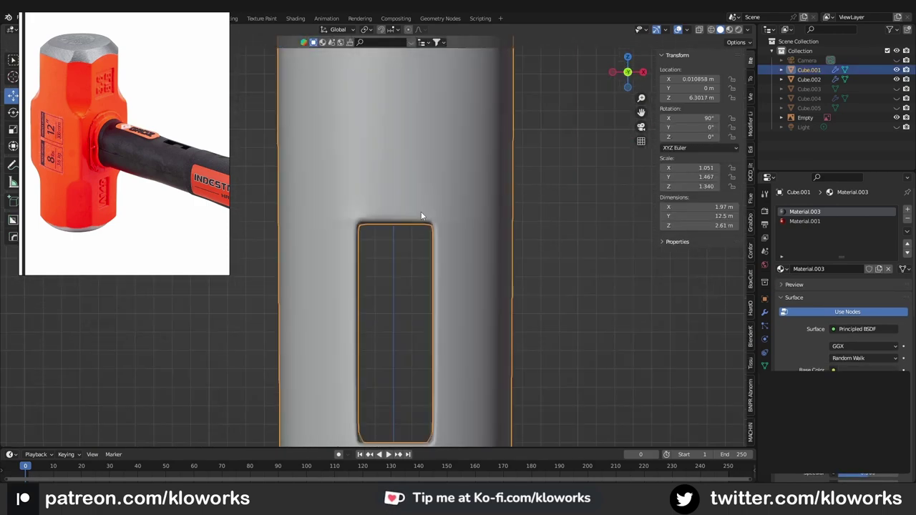
key("Tab")
left_click(472, 269)
scroll(364, 293, "down", 2)
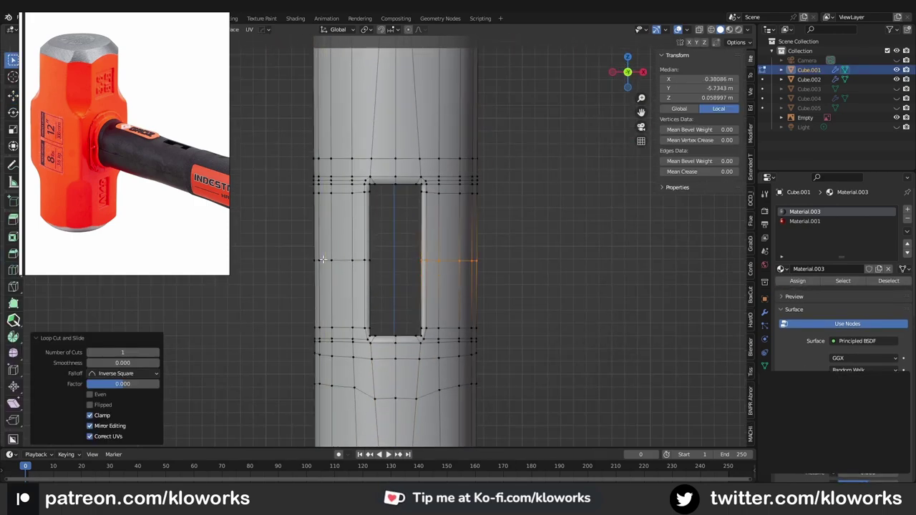
left_click(556, 207)
mouse_move(556, 207)
middle_mouse_down()
mouse_move(443, 207)
mouse_move(423, 251)
middle_mouse_up()
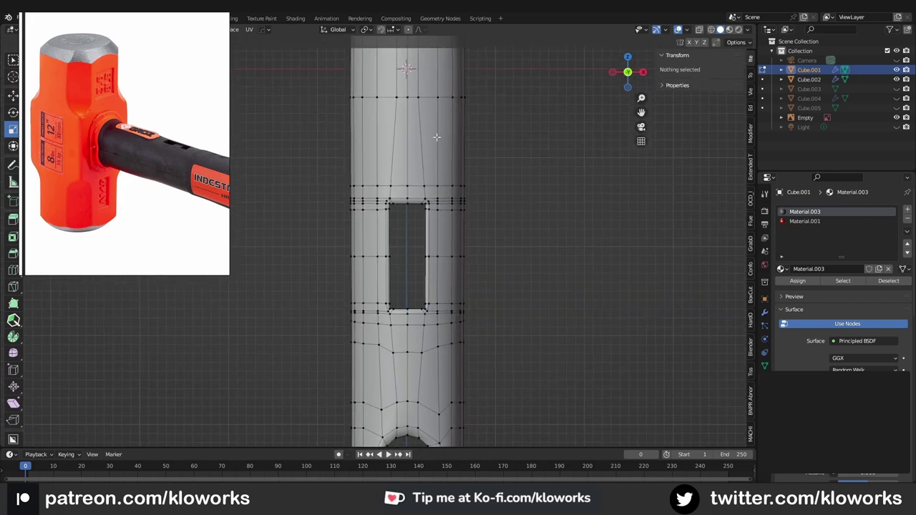
middle_click_drag(435, 137, 402, 240)
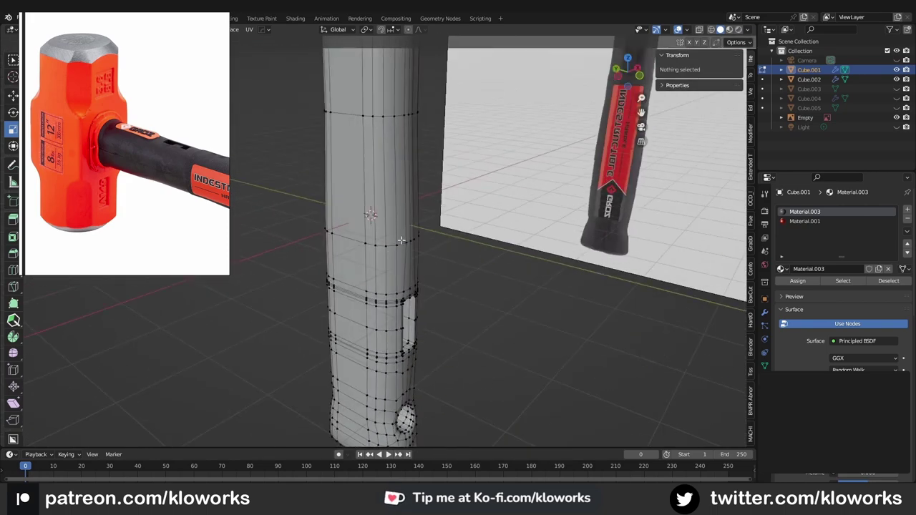
key("Tab")
mouse_move(391, 283)
middle_mouse_down()
mouse_move(435, 179)
mouse_move(424, 235)
middle_mouse_up()
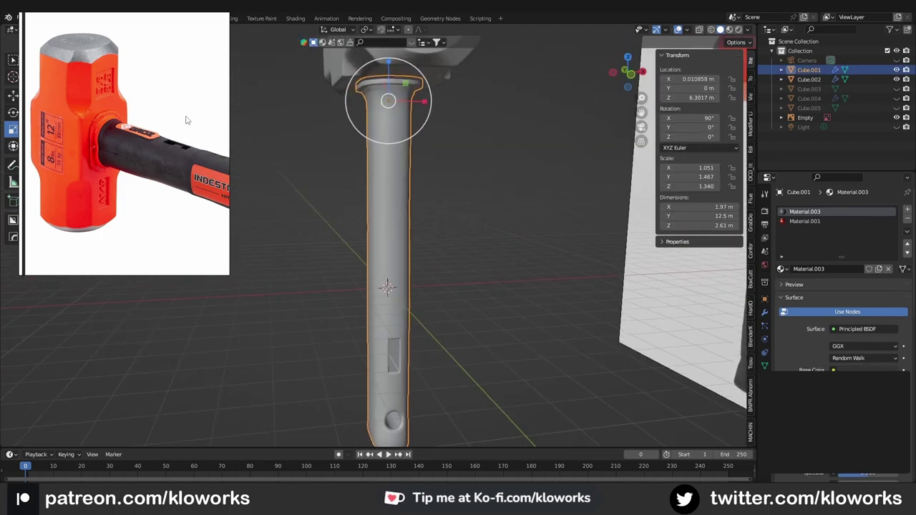
Cut a new edge loop across the upper handle, centred, in front view.
key("KP_1")
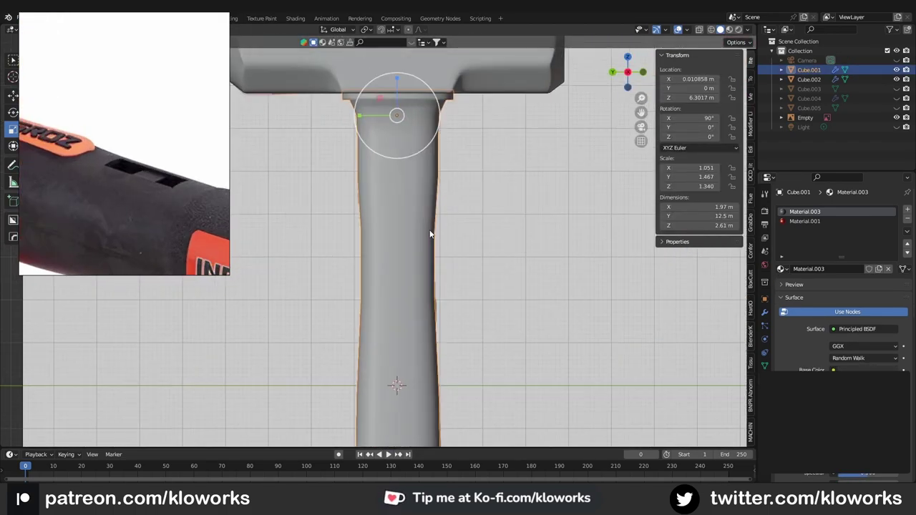
key("n")
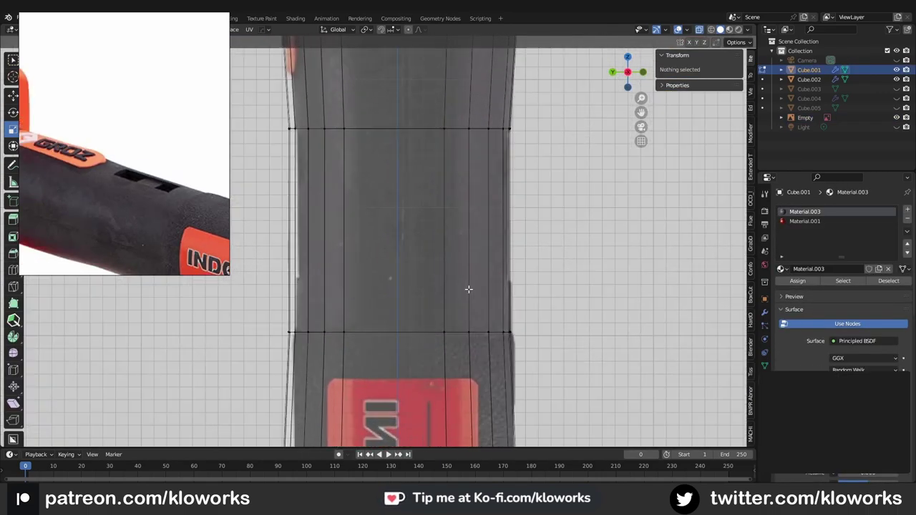
left_click_drag(501, 236, 493, 148)
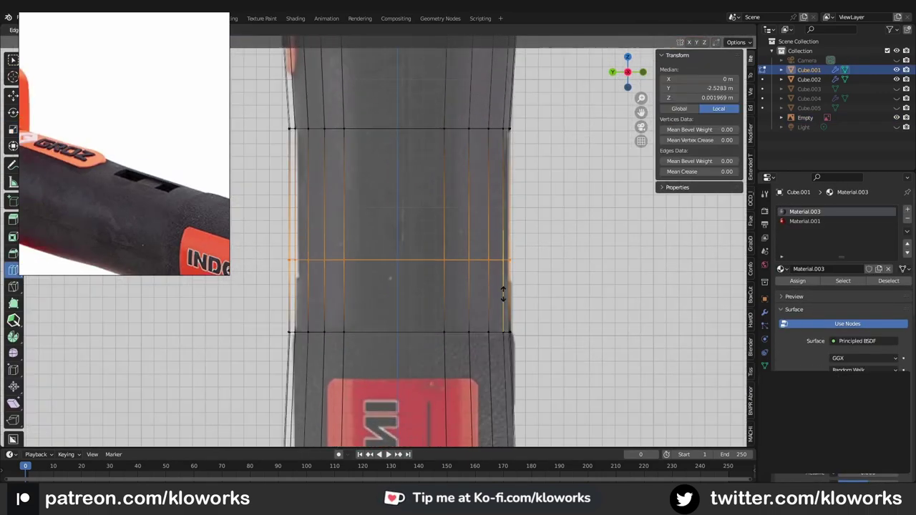
right_click(493, 148)
mouse_move(493, 148)
middle_mouse_down()
mouse_move(484, 214)
mouse_move(438, 221)
middle_mouse_up()
Select the two-face column on the handle and widen it along X to 1.519.
key("3")
left_click(413, 186)
left_click(414, 251, "shift")
key("shift+space")
key("s")
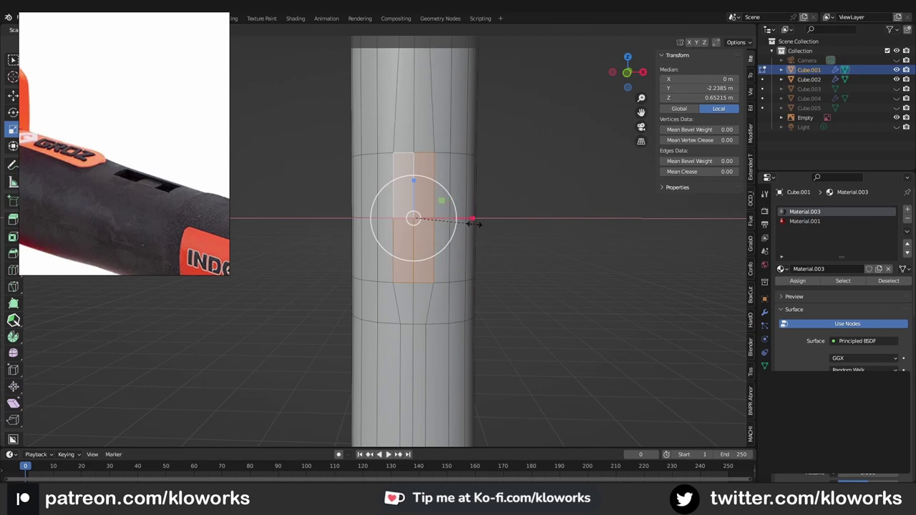
left_click(473, 223)
middle_click_drag(454, 225, 357, 274)
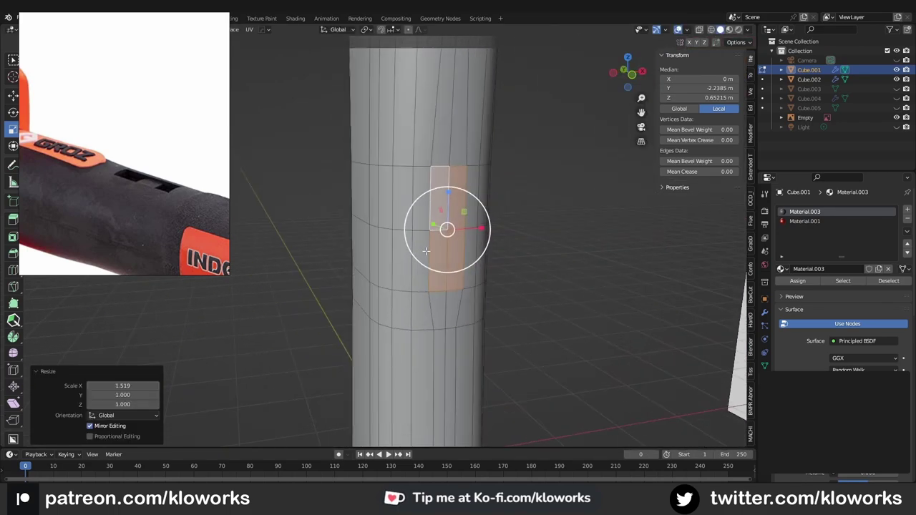
Extrude the selected faces inward to form the slot opening.
key("shift+space")
key("g")
mouse_move(426, 251)
middle_mouse_down()
mouse_move(454, 227)
mouse_move(398, 228)
mouse_move(521, 264)
middle_mouse_up()
key("e")
left_click(440, 225)
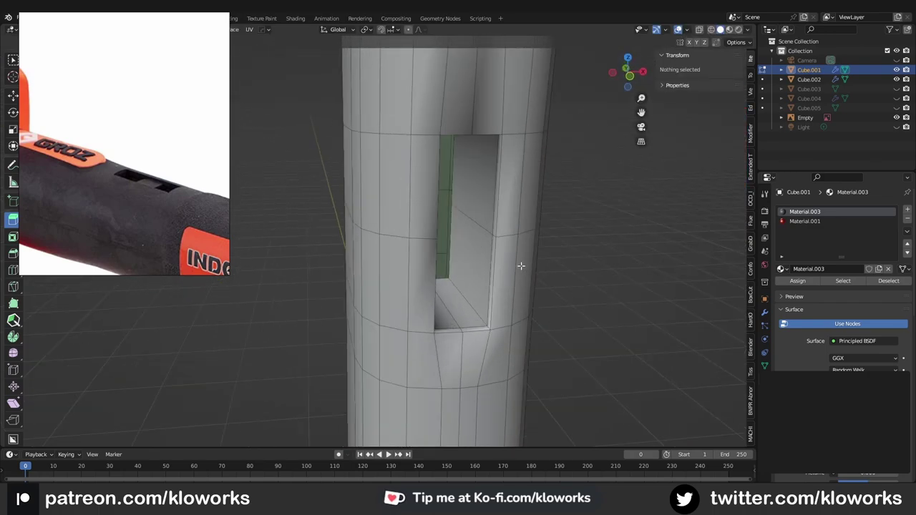
Add supporting edge loops at the opening's bottom and top rims, the latest slid to -0.858.
key("ctrl+r")
left_click_drag(470, 250, 439, 270)
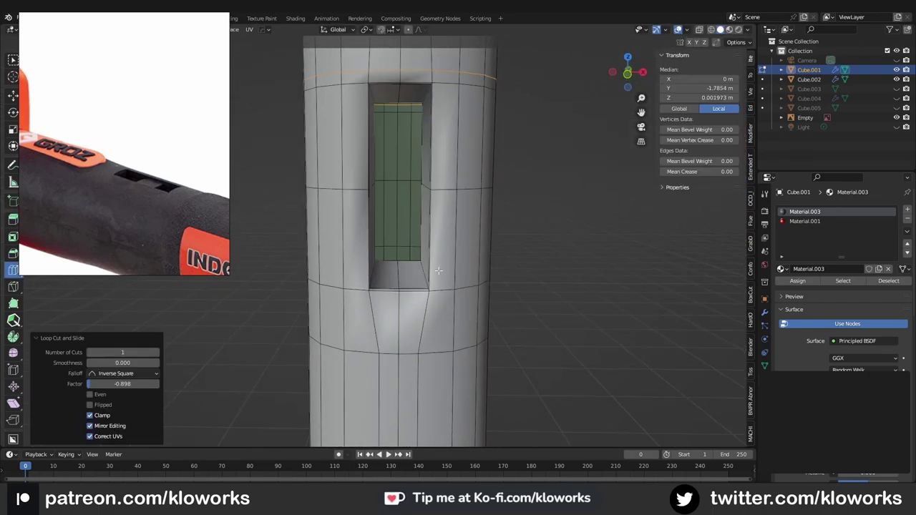
left_click(435, 309)
left_click(446, 83)
mouse_move(458, 175)
middle_mouse_down()
mouse_move(460, 225)
mouse_move(474, 219)
mouse_move(411, 107)
middle_mouse_up()
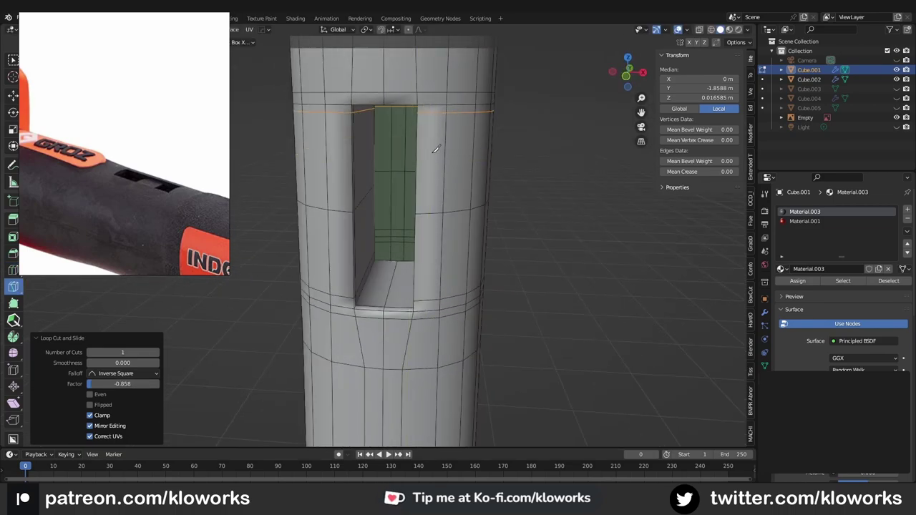
scroll(435, 149, "up", 3)
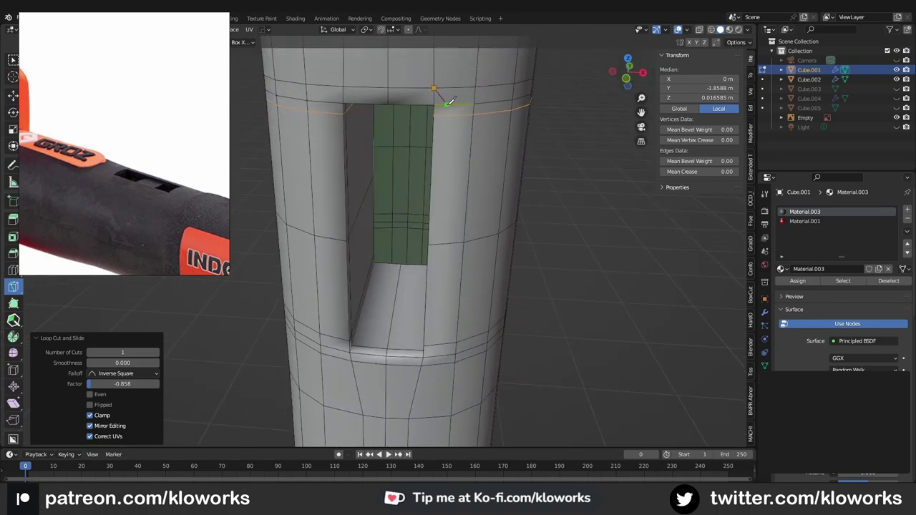
middle_click_drag(437, 342, 431, 289)
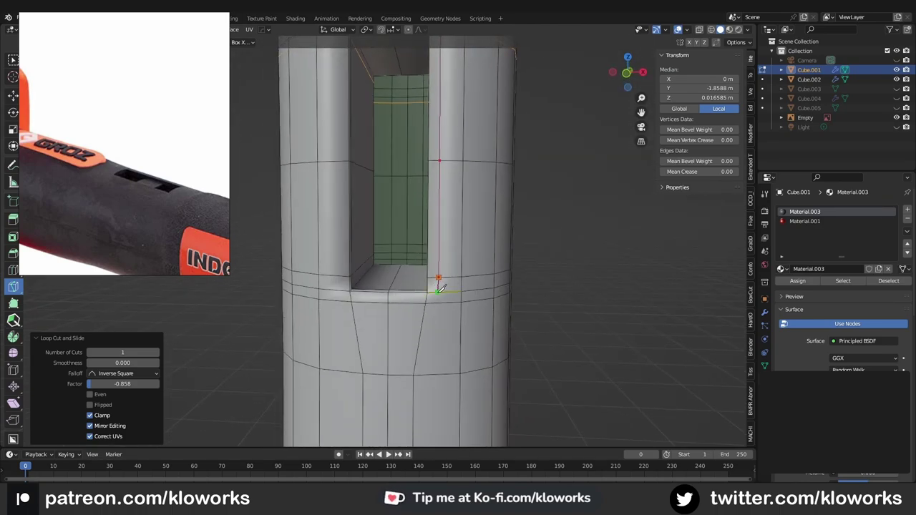
middle_click_drag(352, 298, 363, 262)
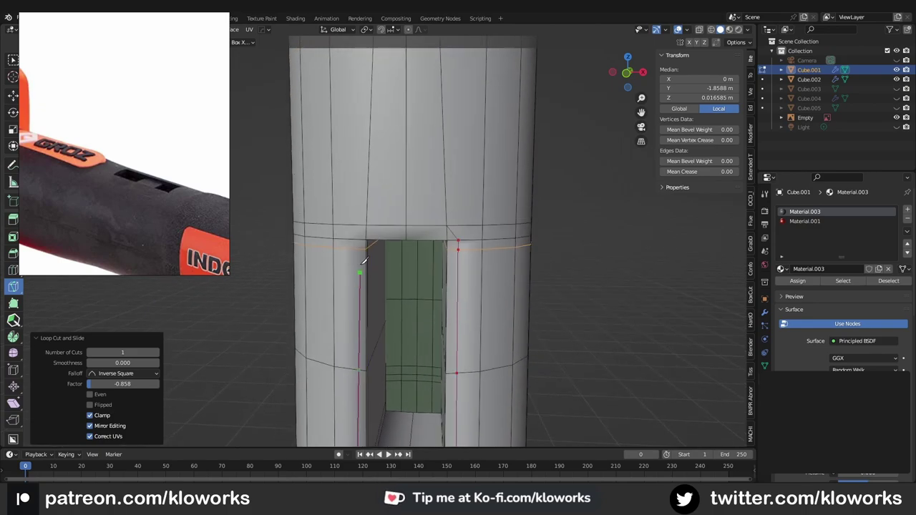
scroll(491, 276, "down", 4)
scroll(497, 262, "up", 2)
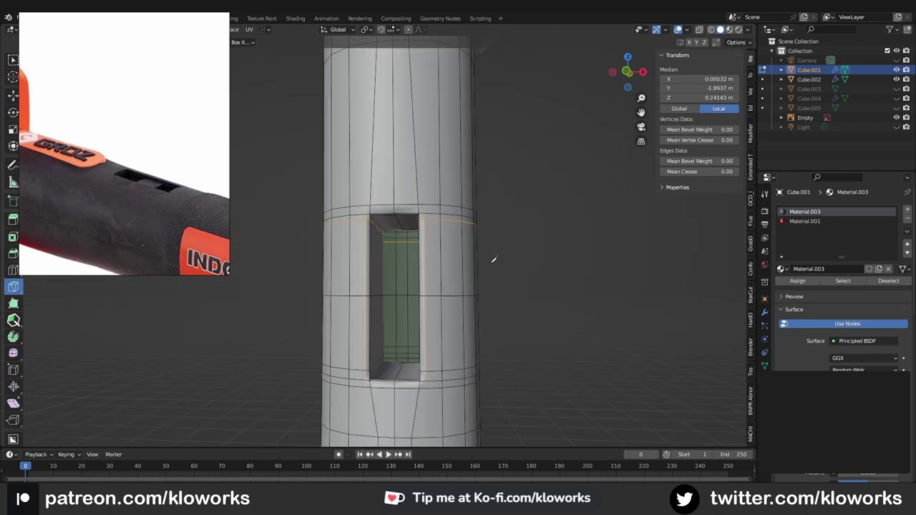
Knife-cut across the slot floor and inspect both ends of the cut.
scroll(493, 259, "up", 2)
scroll(465, 307, "up", 3)
scroll(443, 307, "down", 1)
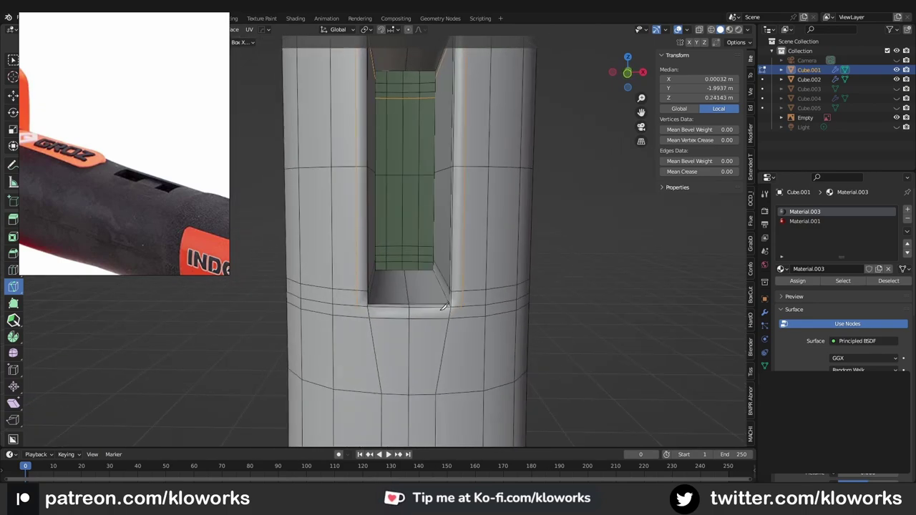
mouse_move(443, 308)
middle_mouse_down()
mouse_move(441, 345)
mouse_move(409, 262)
mouse_move(465, 317)
middle_mouse_up()
scroll(466, 317, "up", 2)
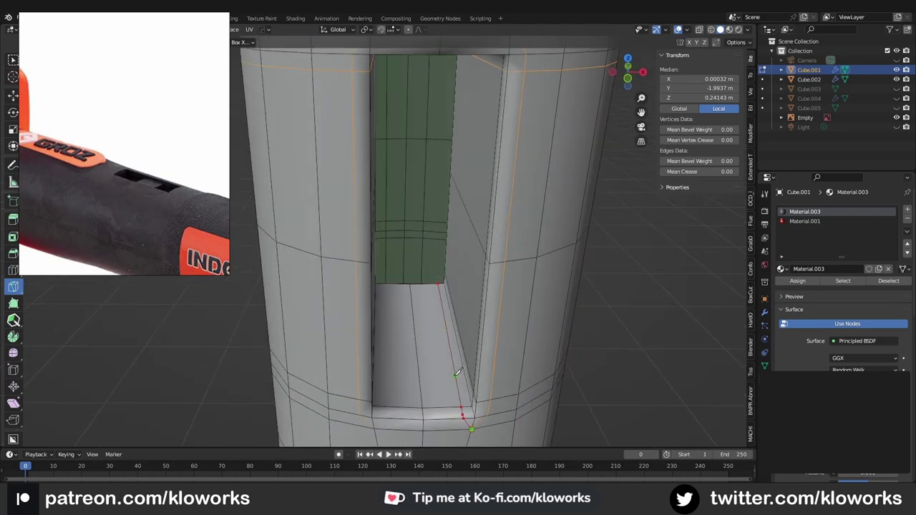
key("Return")
middle_click_drag(348, 315, 444, 113)
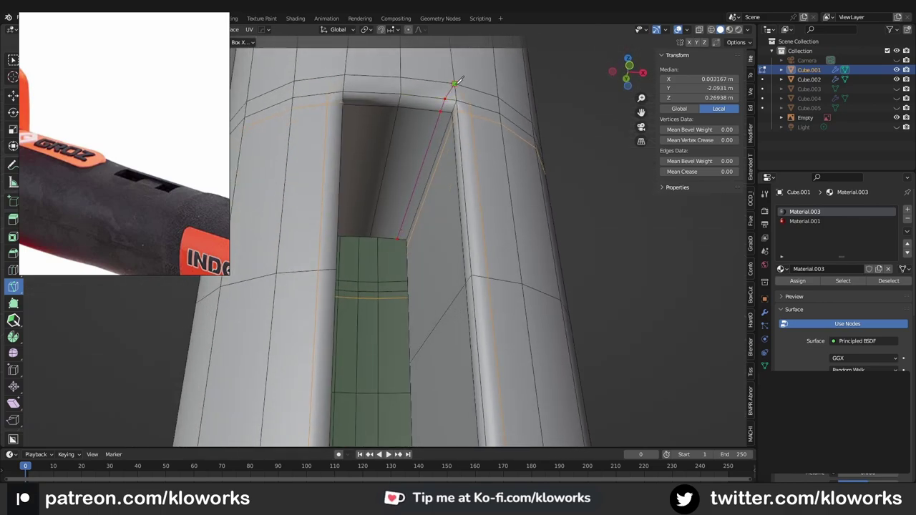
middle_click_drag(458, 81, 352, 230)
scroll(425, 254, "down", 2)
mouse_move(309, 107)
middle_mouse_down()
mouse_move(425, 254)
mouse_move(373, 279)
mouse_move(327, 205)
middle_mouse_up()
Try merging a slot corner vertex, then undo the merge.
left_click(367, 228)
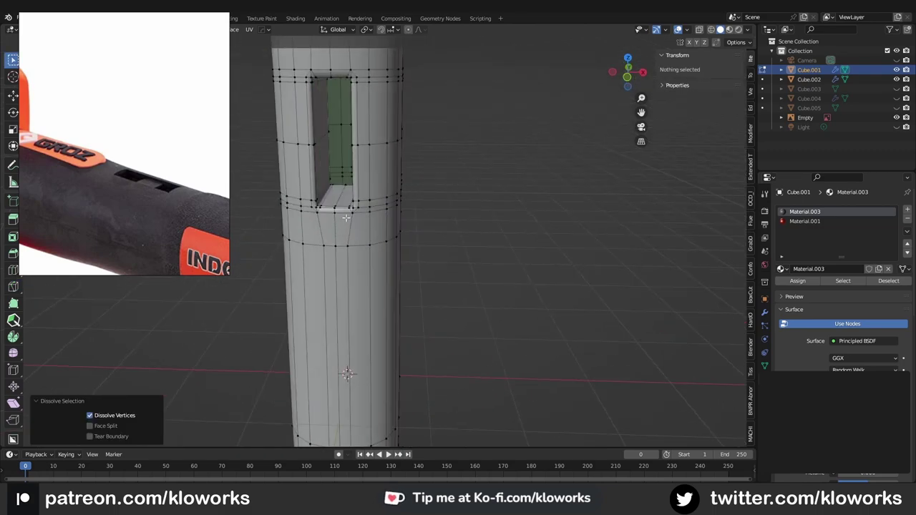
scroll(327, 205, "up", 3)
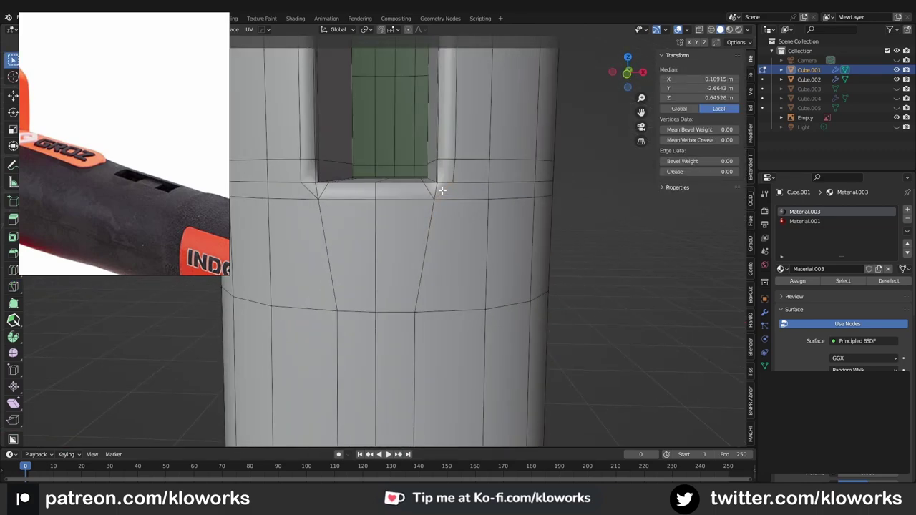
key("m")
left_click(582, 245)
key("ctrl+z")
Move the slot's corner vertex in vertex mode, then undo the move.
key("1")
left_click(438, 196)
mouse_move(438, 196)
middle_mouse_down()
mouse_move(408, 247)
mouse_move(429, 244)
middle_mouse_up()
key("shift+space")
key("g")
left_click_drag(444, 233, 463, 255)
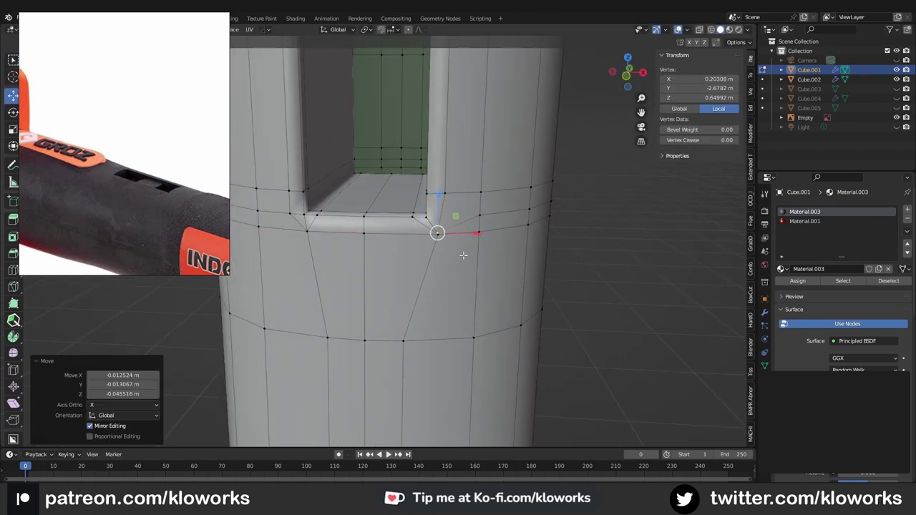
middle_click_drag(463, 255, 462, 196)
scroll(435, 239, "down", 3)
scroll(426, 289, "up", 3)
key("ctrl+z")
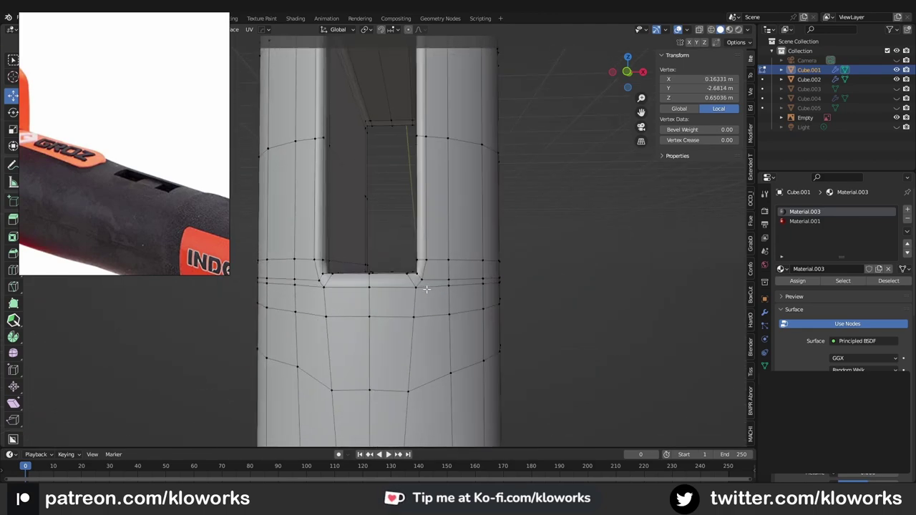
Knife-cut at the slot corner and snap the corner vertex onto the slot edge.
mouse_move(426, 289)
middle_mouse_down()
mouse_move(443, 250)
mouse_move(383, 284)
middle_mouse_up()
scroll(444, 250, "down", 2)
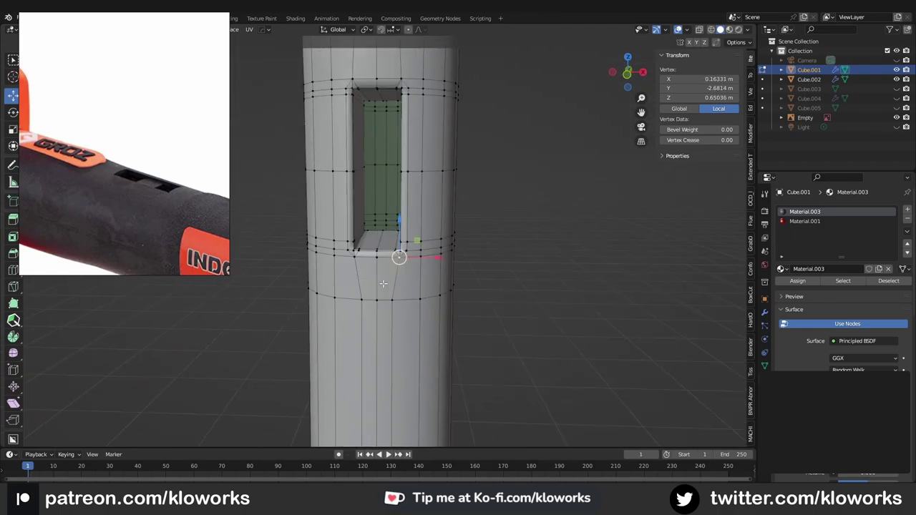
scroll(403, 213, "up", 3)
scroll(413, 203, "up", 2)
scroll(403, 214, "up", 1)
key("shift+space")
key("k")
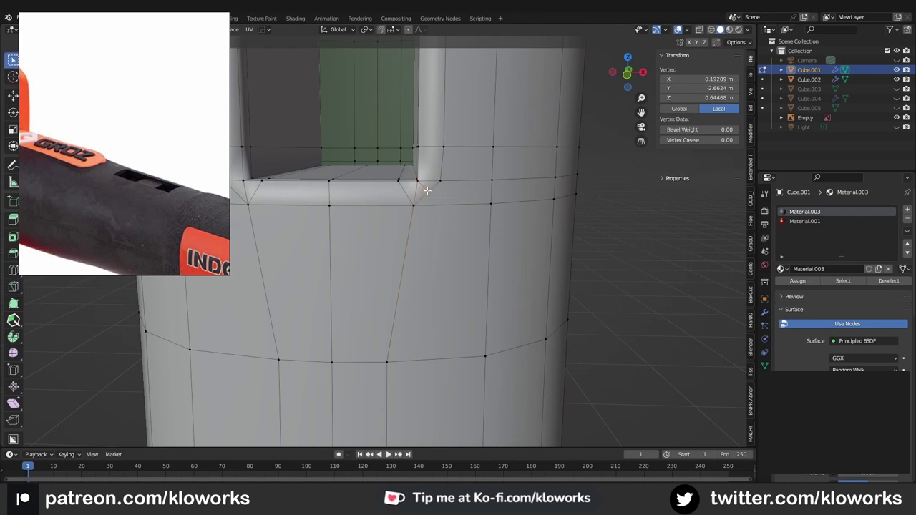
left_click(452, 188)
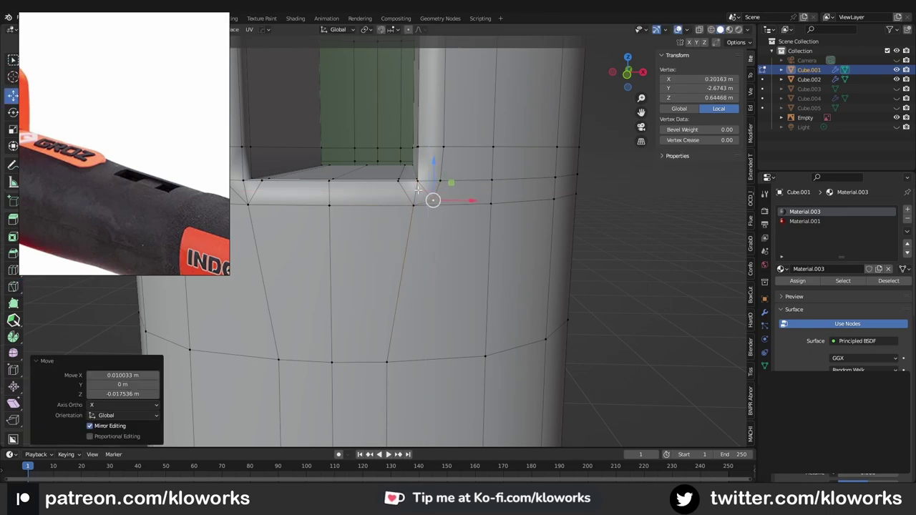
key("g")
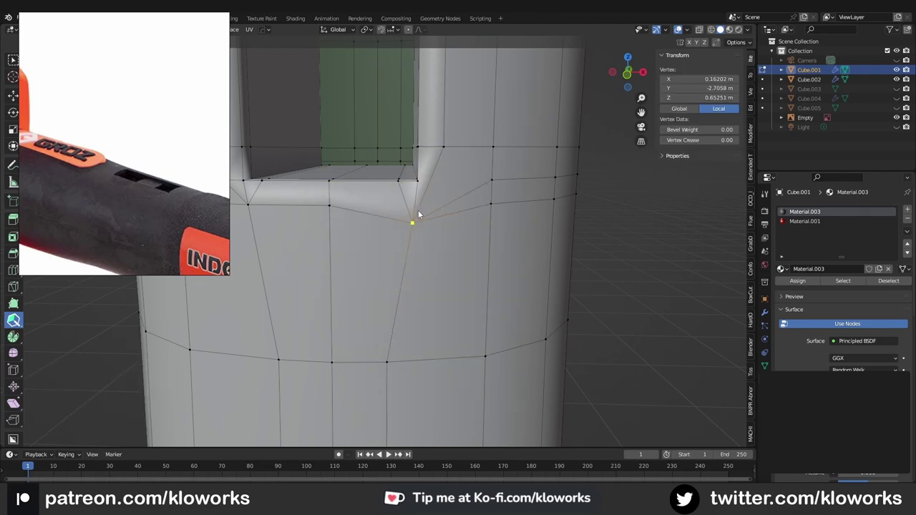
scroll(435, 204, "down", 3)
mouse_move(403, 240)
middle_mouse_down()
mouse_move(413, 126)
mouse_move(421, 236)
middle_mouse_up()
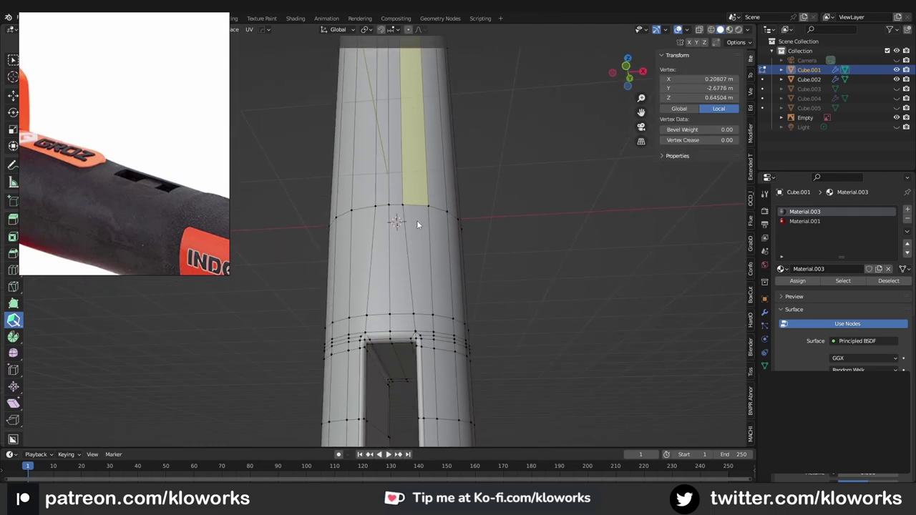
scroll(430, 286, "up", 3)
scroll(433, 309, "up", 4)
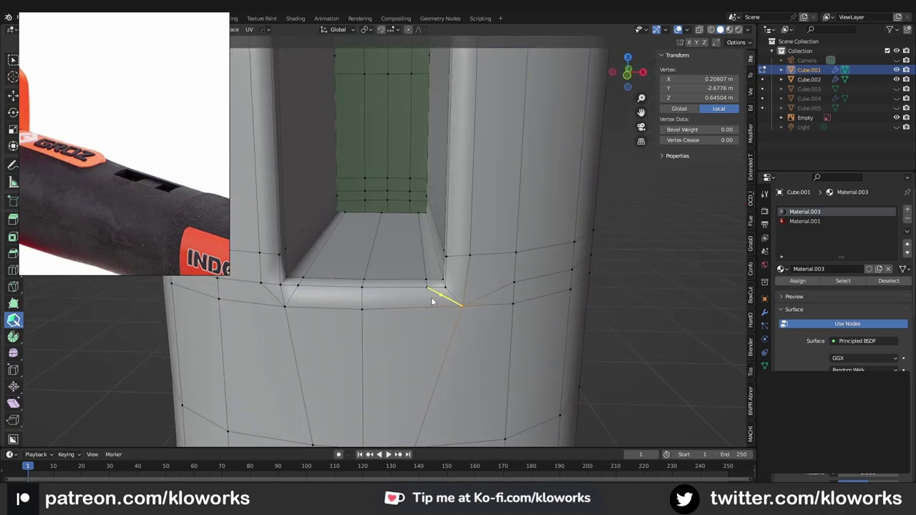
mouse_move(412, 284)
middle_mouse_down()
mouse_move(518, 275)
mouse_move(318, 296)
mouse_move(337, 251)
middle_mouse_up()
scroll(368, 282, "down", 2)
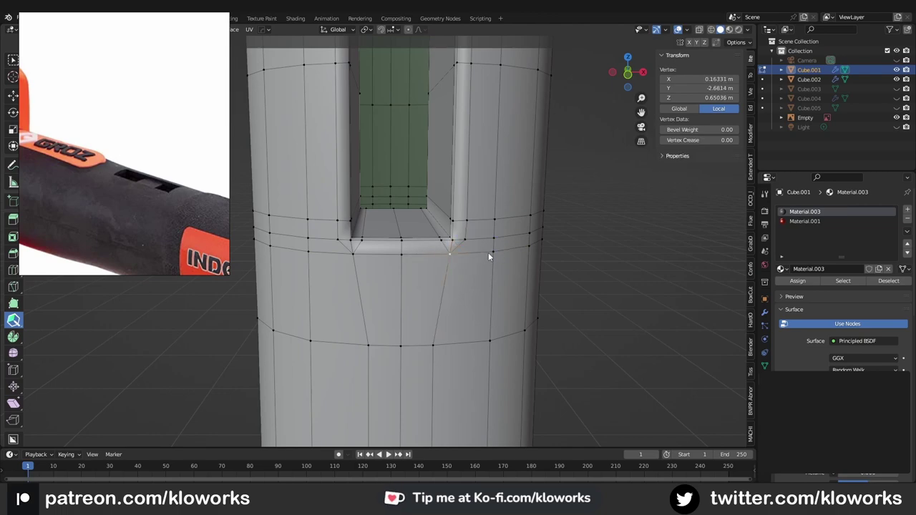
Add a holding loop beneath the slot, slid -0.046, and view the smoothed handle in Object Mode.
key("ctrl+r")
left_click(436, 244)
middle_click_drag(436, 243, 391, 272)
scroll(391, 271, "down", 2)
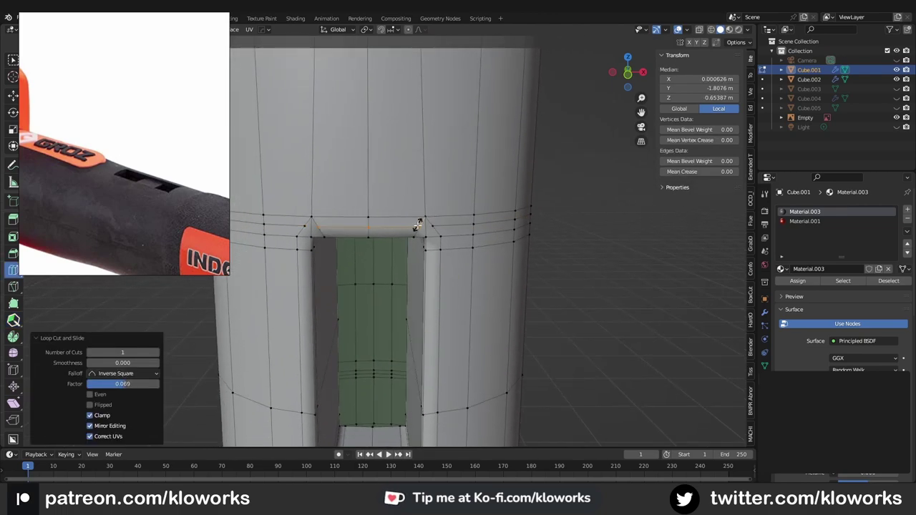
key("grave")
key("g")
key("g")
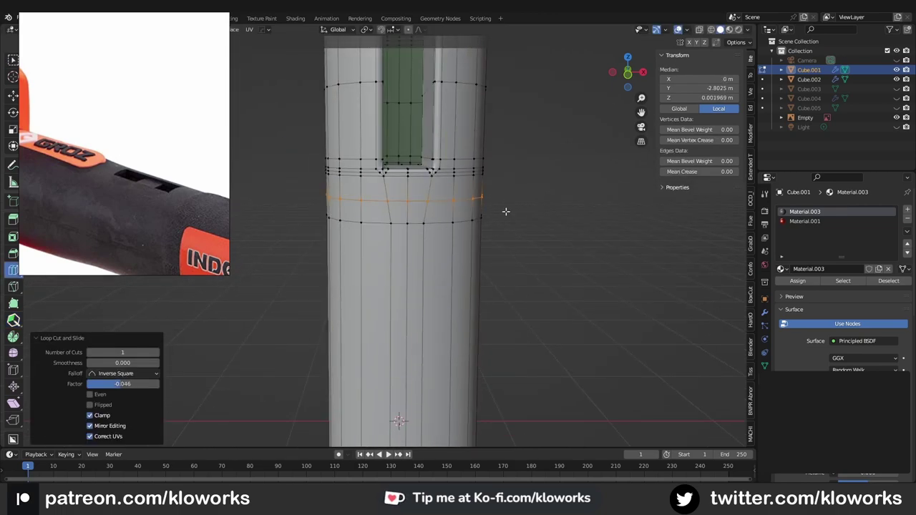
scroll(505, 212, "down", 2)
key("Tab")
mouse_move(505, 211)
middle_mouse_down()
mouse_move(490, 229)
mouse_move(439, 207)
mouse_move(478, 237)
middle_mouse_up()
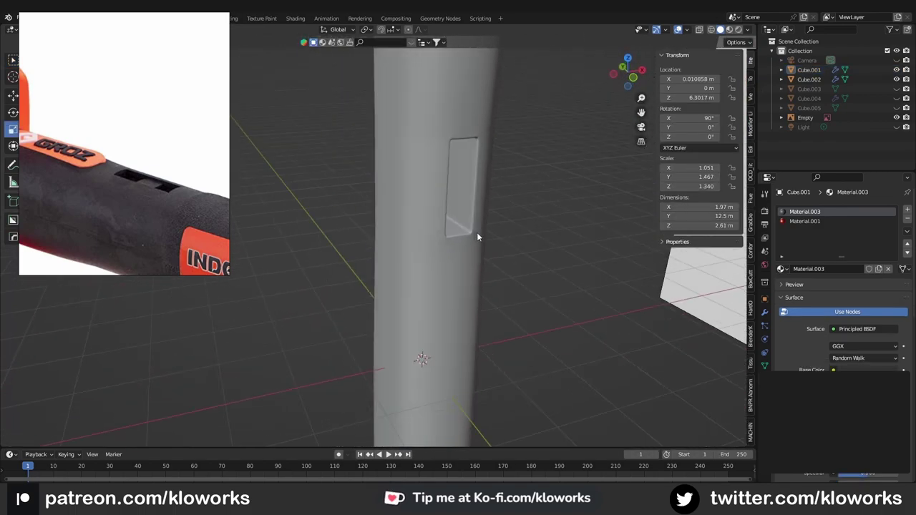
In front view with smoothing off, select the edge loops framing the handle slot, then exit Edit Mode.
key("grave")
key("Tab")
key("alt+s")
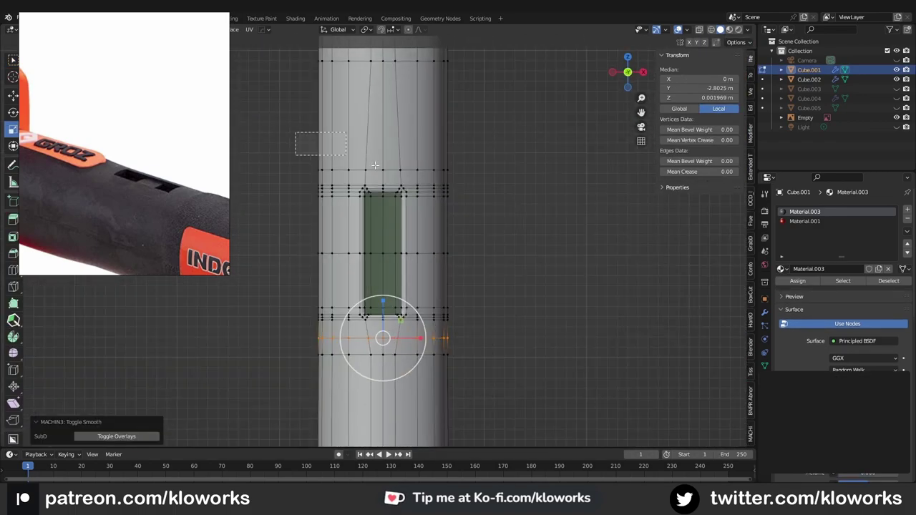
left_click(375, 170, "alt")
scroll(375, 165, "up", 2)
left_click(408, 123, "alt")
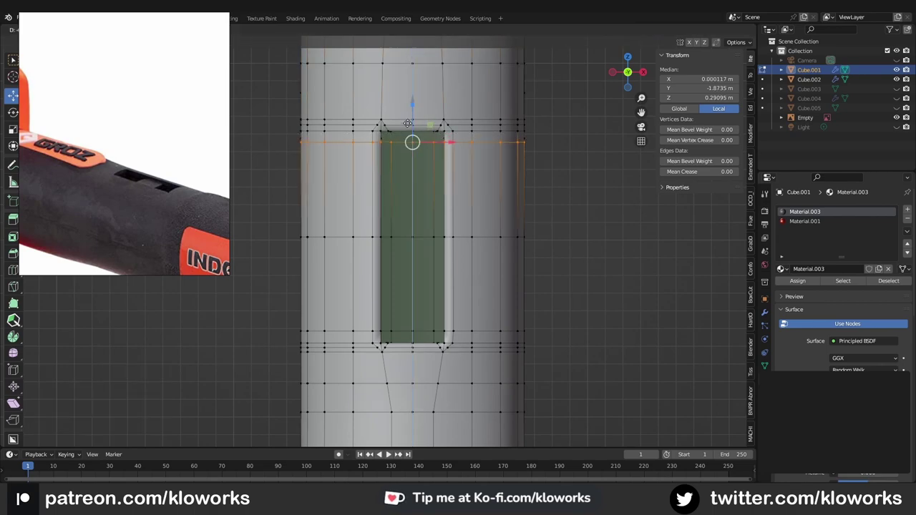
scroll(301, 307, "down", 2)
left_click(420, 337, "alt")
key("alt+a")
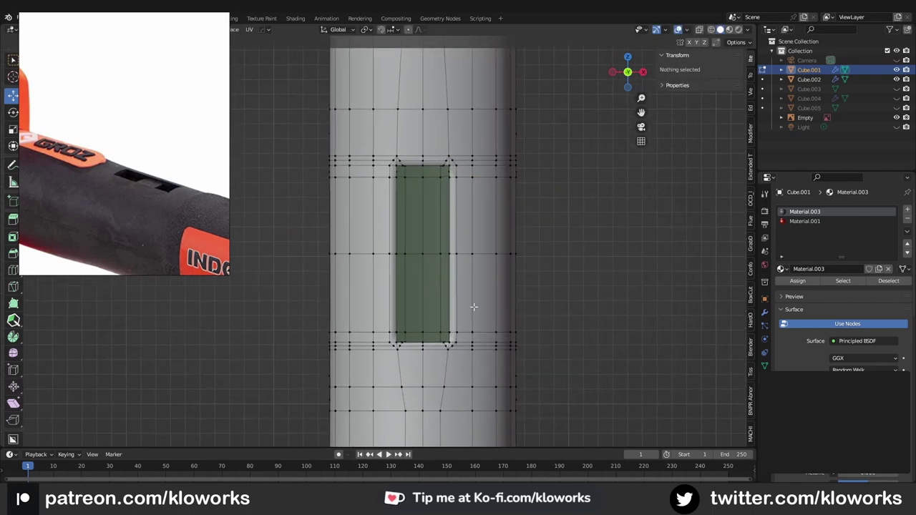
key("Tab")
Orbit and zoom around the whole hammer to inspect the finished handle.
middle_click_drag(548, 185, 427, 309)
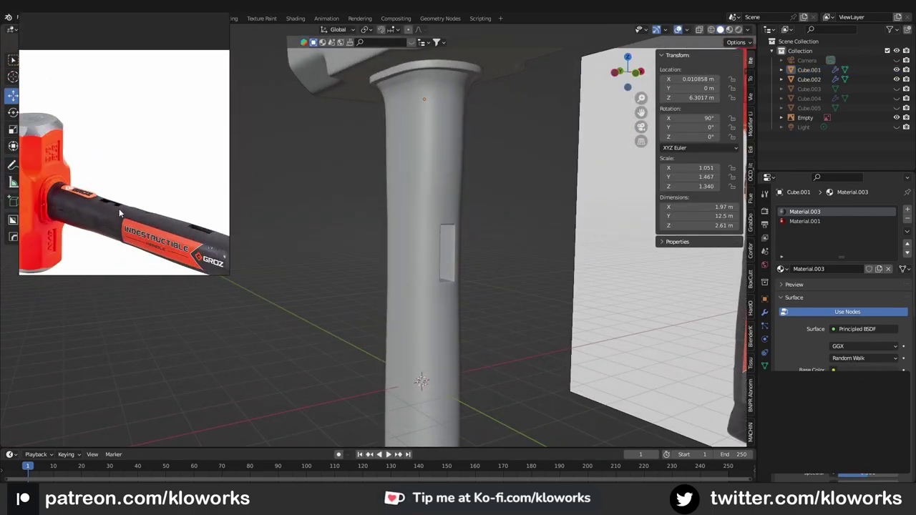
scroll(120, 213, "down", 3)
scroll(392, 239, "down", 4)
mouse_move(391, 239)
middle_mouse_down()
mouse_move(413, 263)
mouse_move(468, 241)
mouse_move(458, 249)
mouse_move(411, 226)
mouse_move(434, 209)
middle_mouse_up()
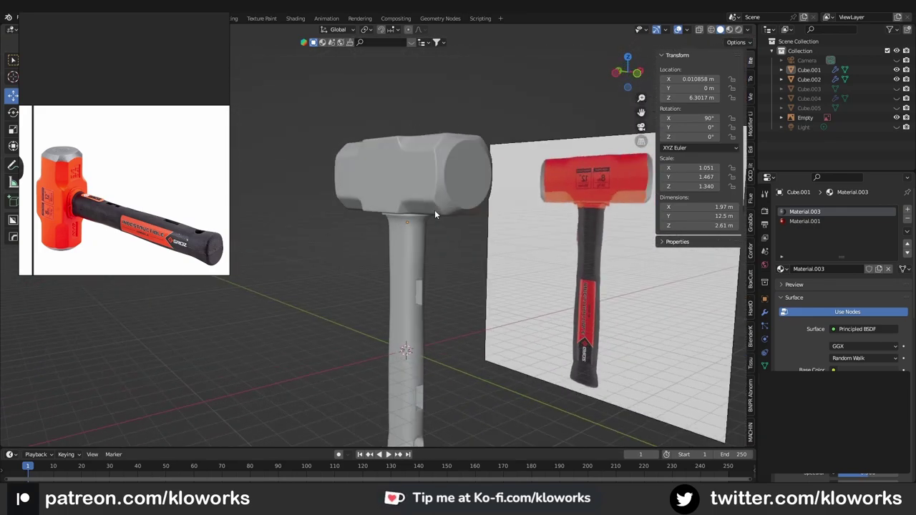
scroll(155, 242, "up", 2)
scroll(155, 242, "up", 4)
scroll(155, 189, "down", 2)
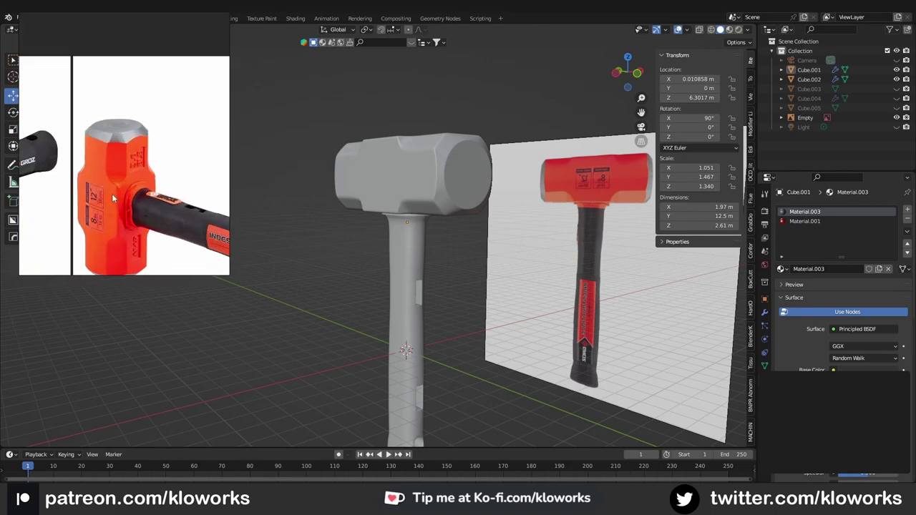
scroll(112, 193, "up", 1)
scroll(112, 193, "down", 5)
scroll(64, 178, "up", 5)
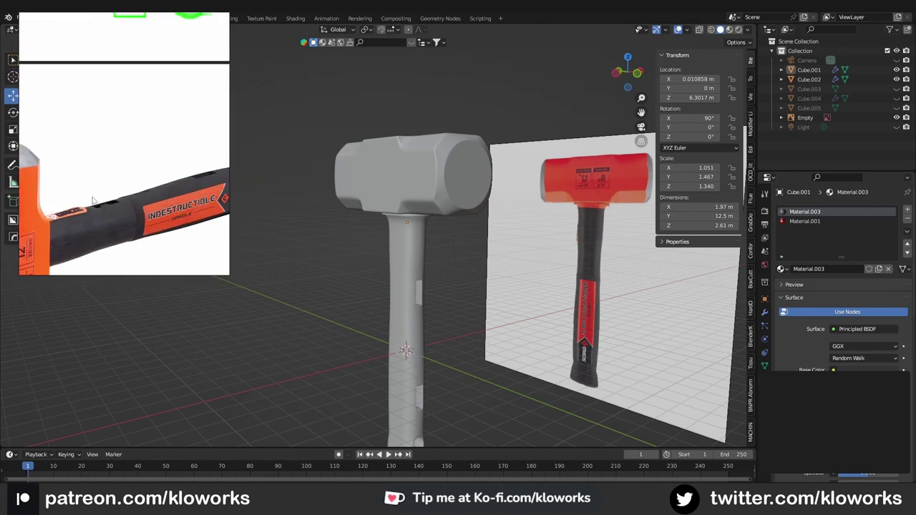
scroll(77, 218, "up", 1)
scroll(77, 218, "up", 2)
scroll(133, 186, "up", 1)
scroll(134, 186, "down", 3)
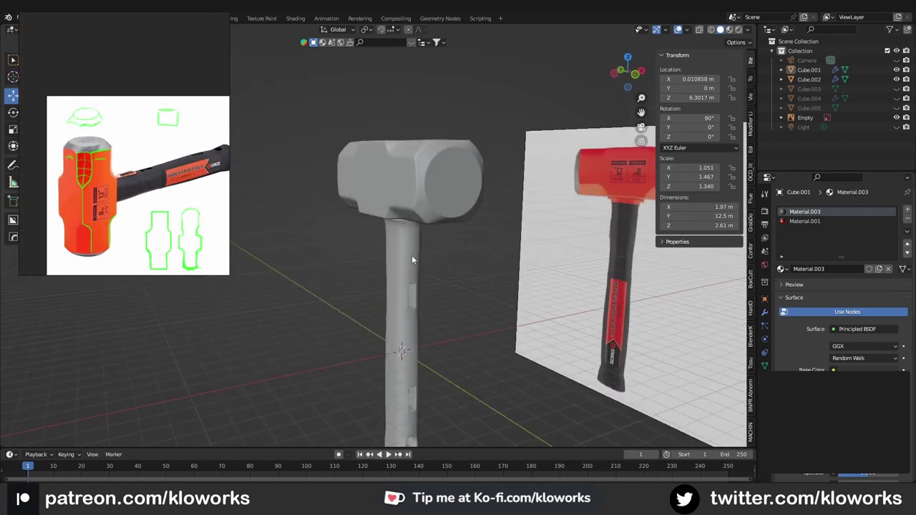
Select the hammer head from a top-down angle and move the reference image window aside.
mouse_move(411, 254)
middle_mouse_down()
mouse_move(377, 233)
mouse_move(410, 166)
mouse_move(365, 116)
middle_mouse_up()
scroll(143, 179, "down", 2)
scroll(143, 179, "up", 2)
left_click(409, 166)
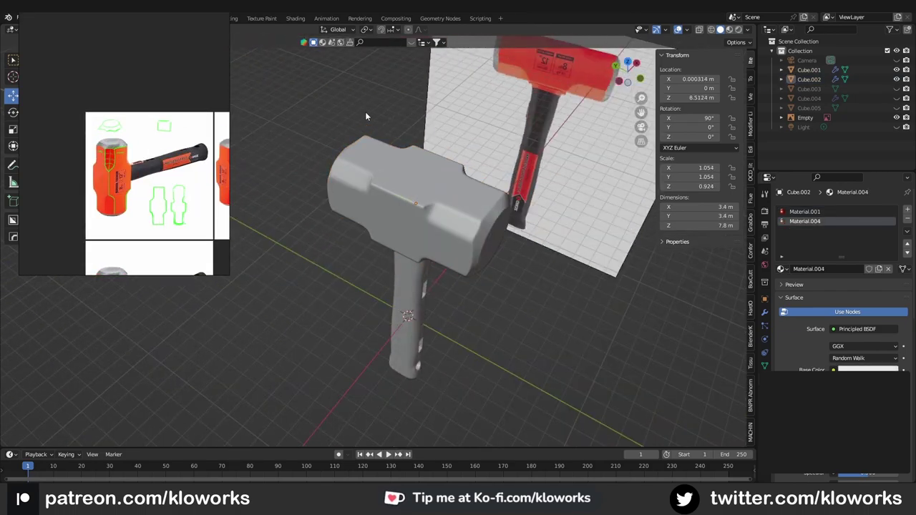
left_click_drag(162, 88, 192, 135)
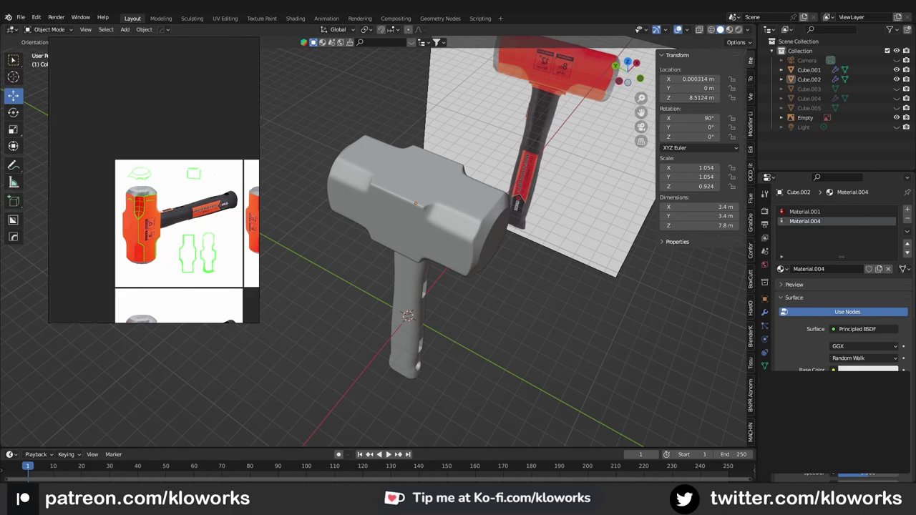
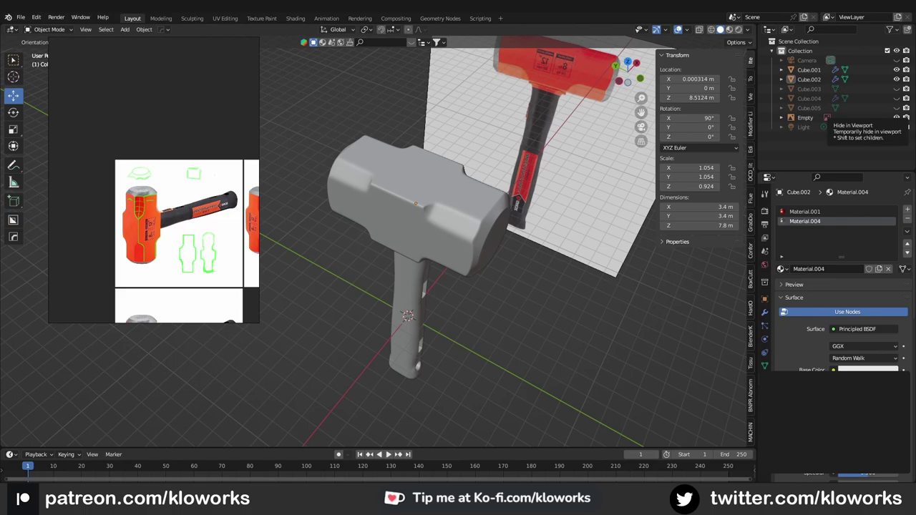
Show the hammer in Material Preview and raise the hammer and reference plane to Z 14.32 m.
middle_click_drag(515, 215, 465, 263)
left_click(729, 29)
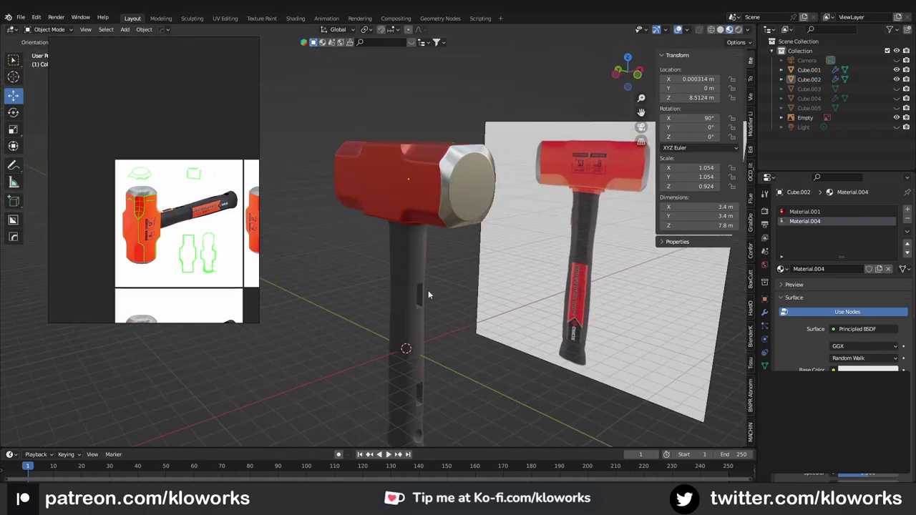
left_click_drag(351, 146, 484, 256)
left_click_drag(455, 194, 455, 122)
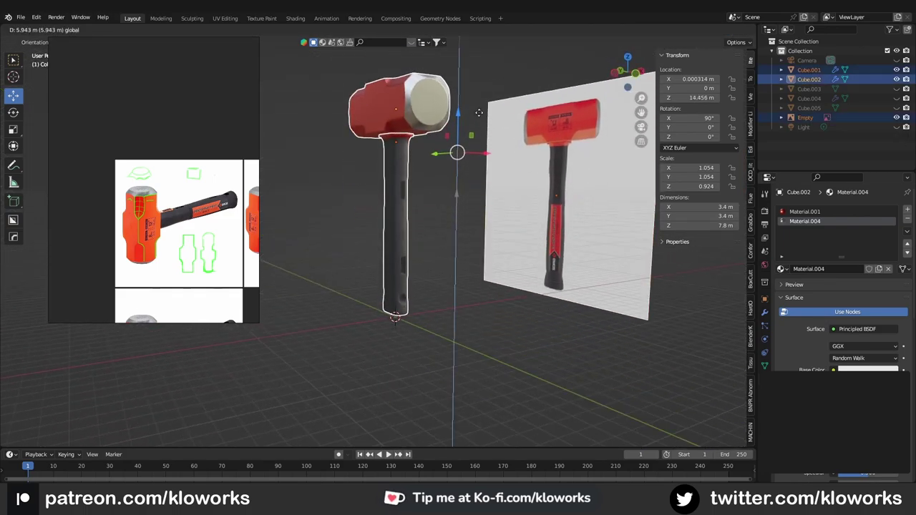
left_click(431, 218)
Shrink and reposition the reference image panel so the plane sits behind the hammer.
mouse_move(431, 218)
middle_mouse_down()
mouse_move(429, 260)
mouse_move(464, 254)
middle_mouse_up()
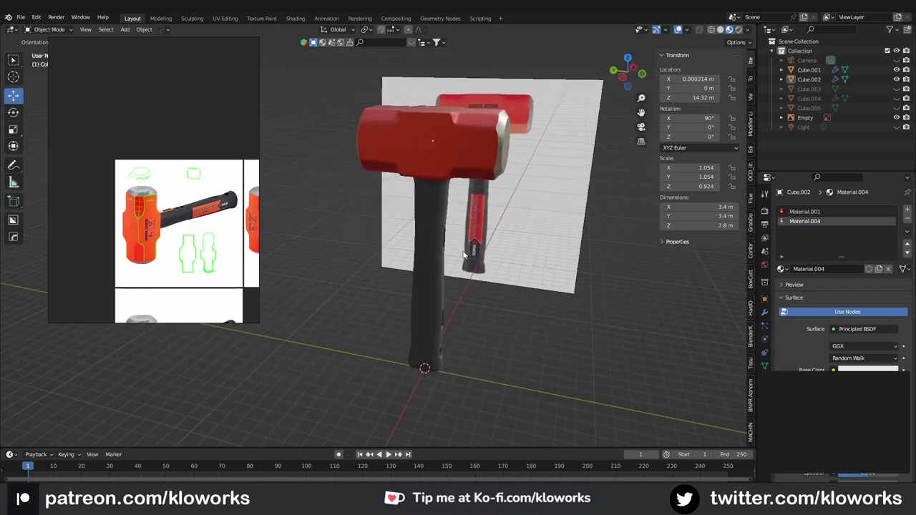
scroll(243, 301, "down", 3)
left_click_drag(260, 322, 165, 158)
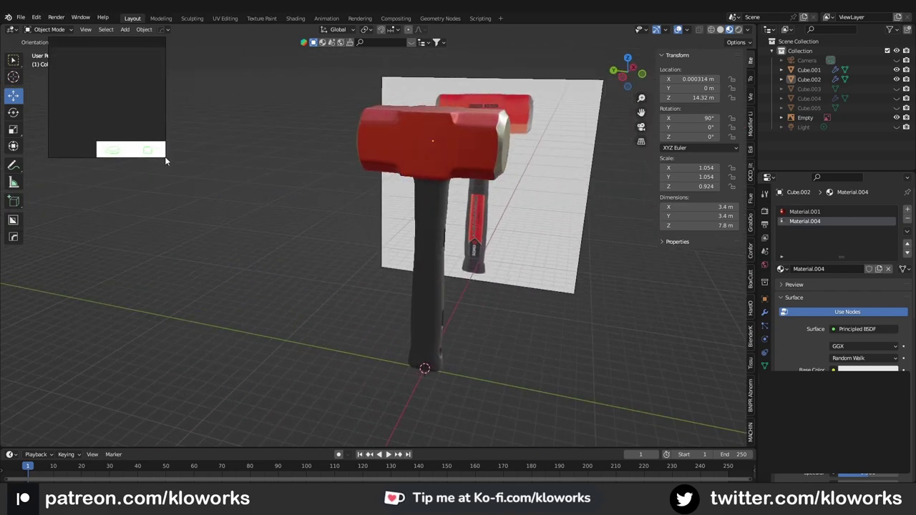
middle_click_drag(422, 259, 437, 251)
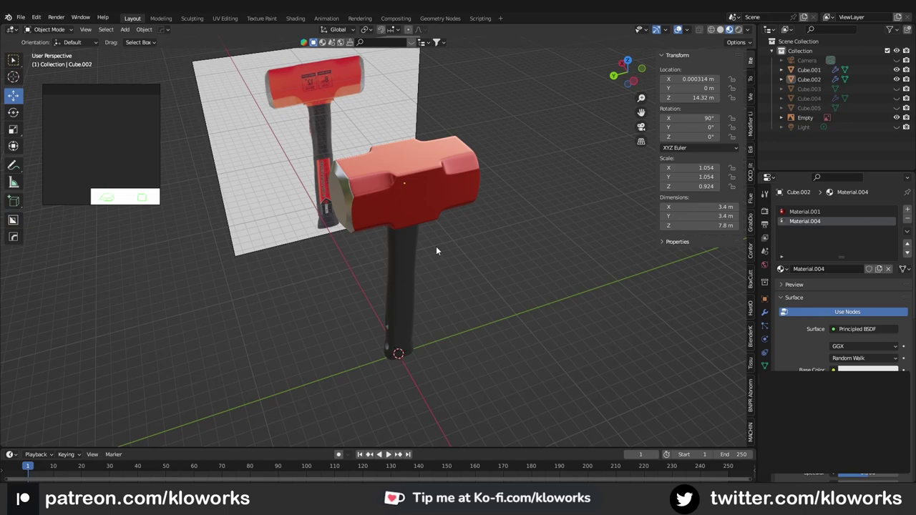
middle_click_drag(503, 244, 406, 222)
left_click(429, 214)
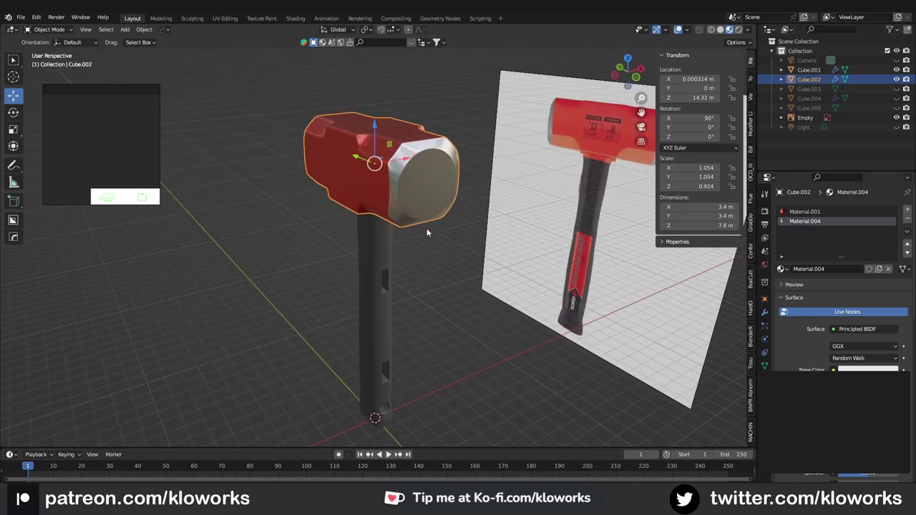
key("alt+a")
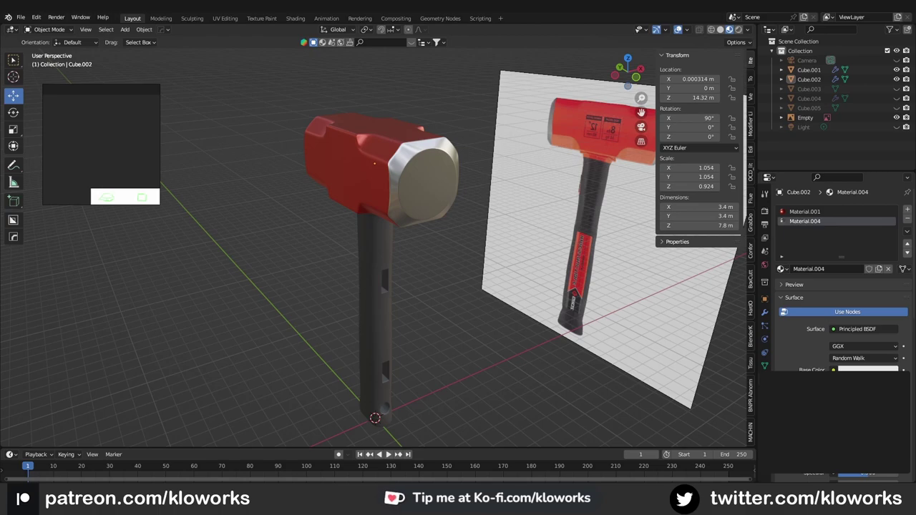
mouse_move(386, 243)
middle_mouse_down()
mouse_move(400, 236)
mouse_move(546, 245)
middle_mouse_up()
left_click(420, 202)
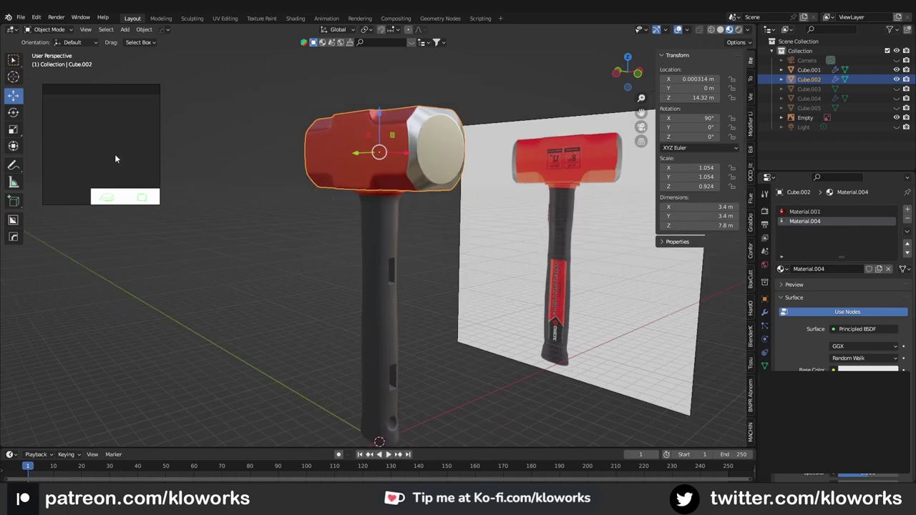
left_click_drag(118, 148, 113, 142)
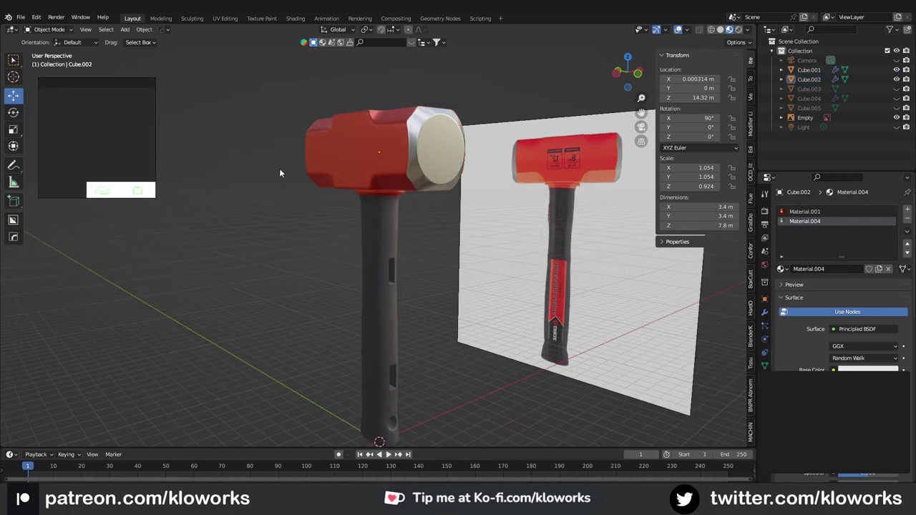
Select the handle and frame it to show its Material.003 shader settings.
left_click(372, 256)
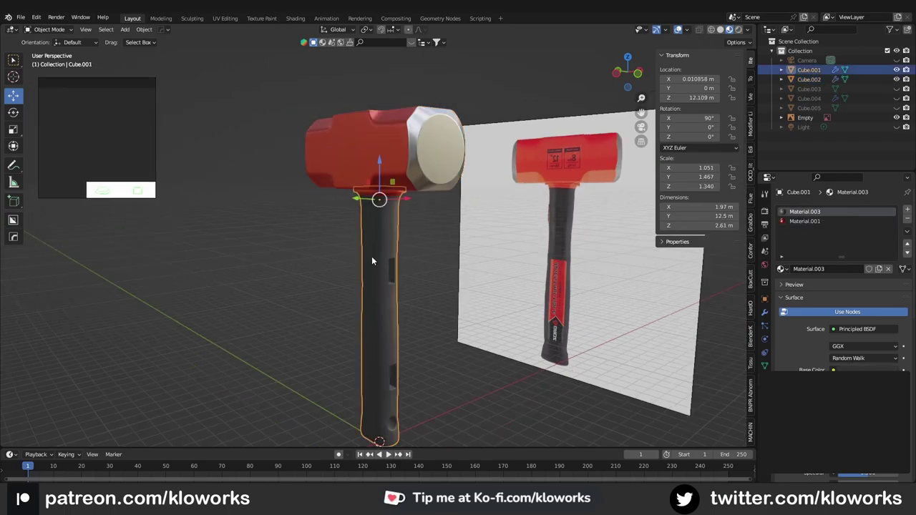
key("KP_Decimal")
mouse_move(394, 274)
middle_mouse_down()
mouse_move(446, 255)
mouse_move(486, 212)
mouse_move(515, 236)
mouse_move(436, 238)
mouse_move(501, 257)
middle_mouse_up()
scroll(841, 286, "down", 3)
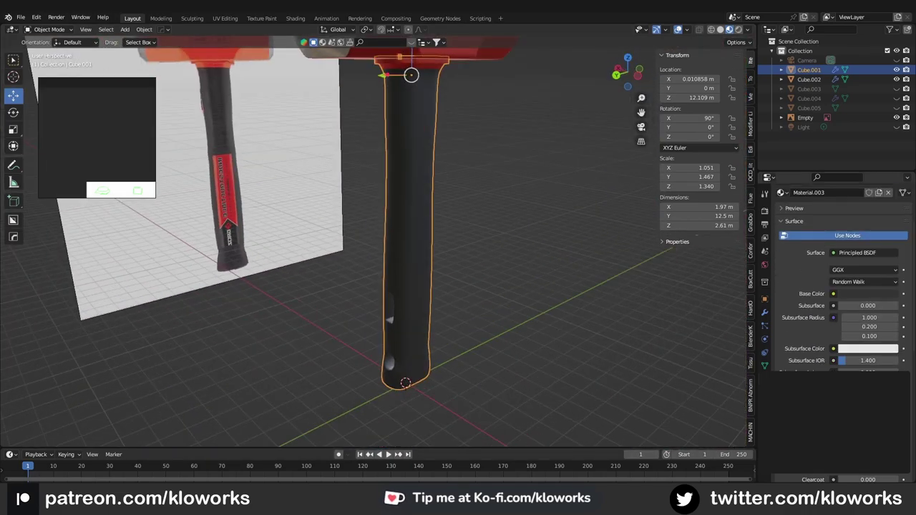
Lighten the handle's Base Color to grey and briefly test its subdivision smoothing.
left_click(866, 293)
left_click_drag(892, 214, 893, 168)
mouse_move(372, 228)
middle_mouse_down()
mouse_move(425, 219)
mouse_move(352, 209)
middle_mouse_up()
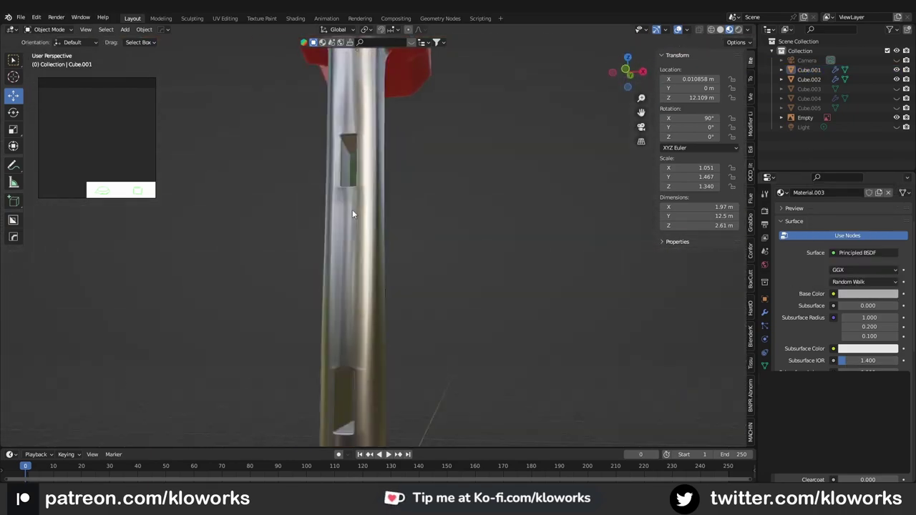
left_click(361, 209)
key("ctrl+Tab")
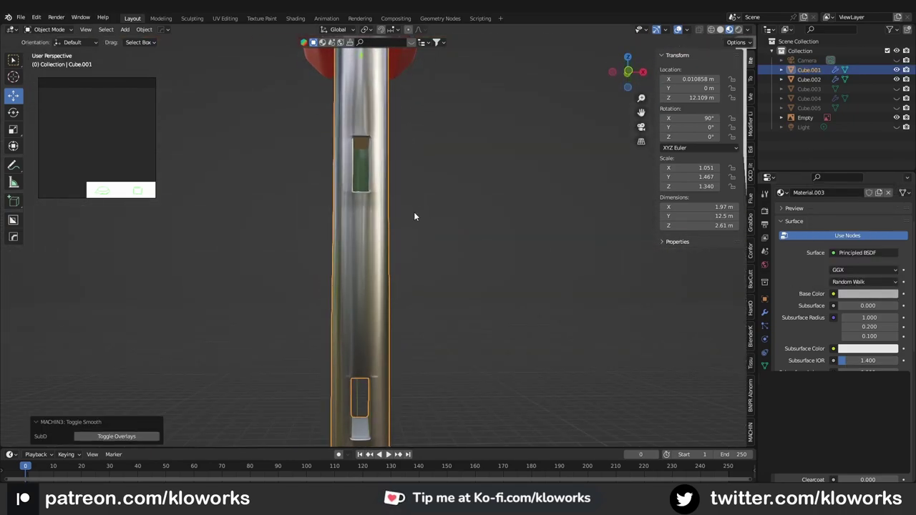
key("ctrl+Tab")
mouse_move(363, 206)
middle_mouse_down()
mouse_move(384, 205)
mouse_move(371, 221)
mouse_move(391, 215)
mouse_move(413, 236)
mouse_move(358, 311)
mouse_move(430, 297)
mouse_move(388, 303)
mouse_move(398, 302)
mouse_move(390, 259)
mouse_move(405, 246)
mouse_move(386, 243)
mouse_move(773, 253)
middle_mouse_up()
key("alt+a")
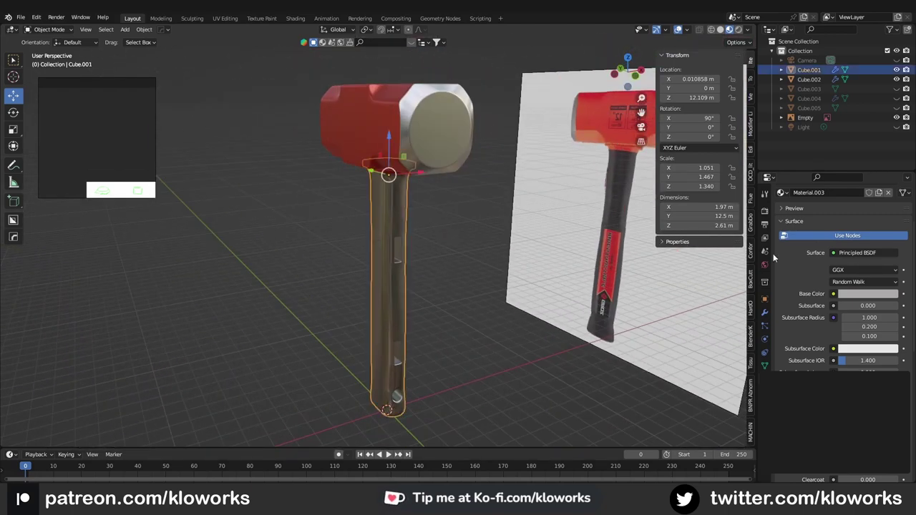
Return to Solid shading and put the hammer head (Cube.002) into Edit Mode.
left_click(720, 29)
left_click(406, 169)
mouse_move(436, 323)
middle_mouse_down()
mouse_move(407, 168)
mouse_move(386, 248)
mouse_move(419, 237)
mouse_move(451, 258)
middle_mouse_up()
left_click(419, 238)
left_click(418, 239)
key("Tab")
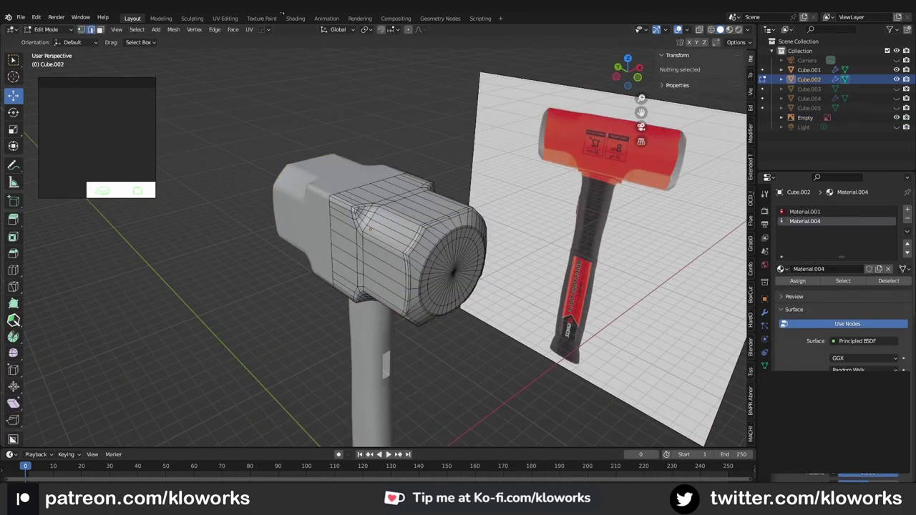
In the UV Editing workspace, select the whole head mesh and unwrap it.
left_click(224, 18)
key("a")
scroll(191, 264, "up", 4)
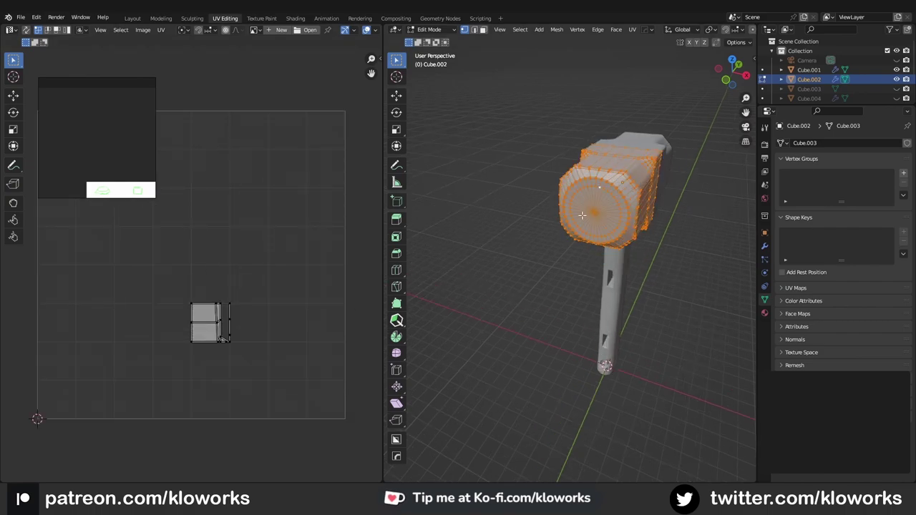
scroll(580, 239, "up", 3)
key("a")
key("u")
left_click(228, 266)
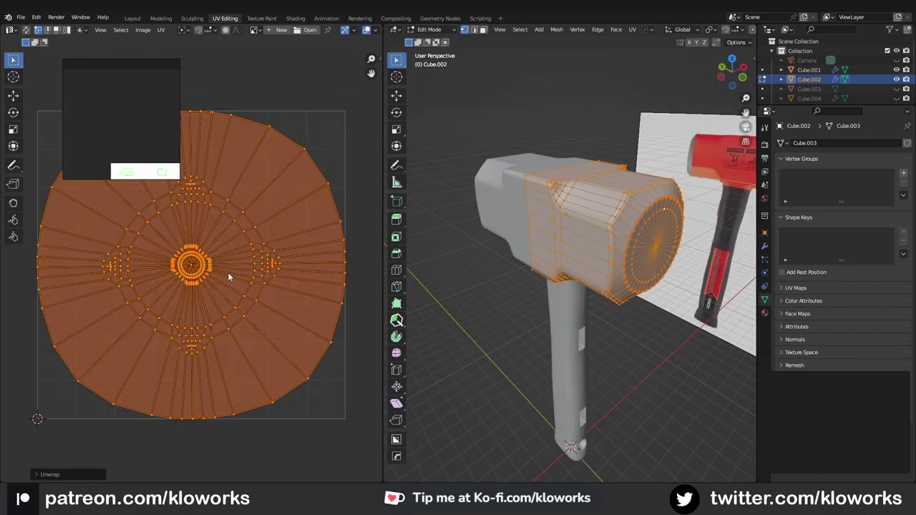
scroll(228, 272, "down", 3)
Mark the edge loop around the head's round face as a seam.
mouse_move(588, 243)
middle_mouse_down()
mouse_move(563, 185)
mouse_move(583, 165)
mouse_move(513, 422)
middle_mouse_up()
scroll(563, 185, "up", 3)
key("alt+a")
right_click(513, 422)
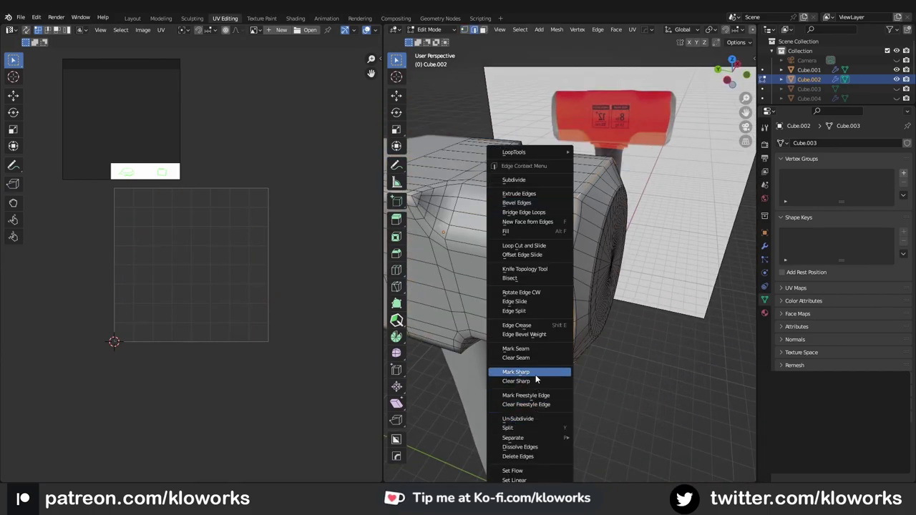
left_click(533, 350)
Re-unwrap the whole head so the round face and body form separate UV islands.
middle_click_drag(533, 350, 532, 250)
key("a")
right_click(538, 199)
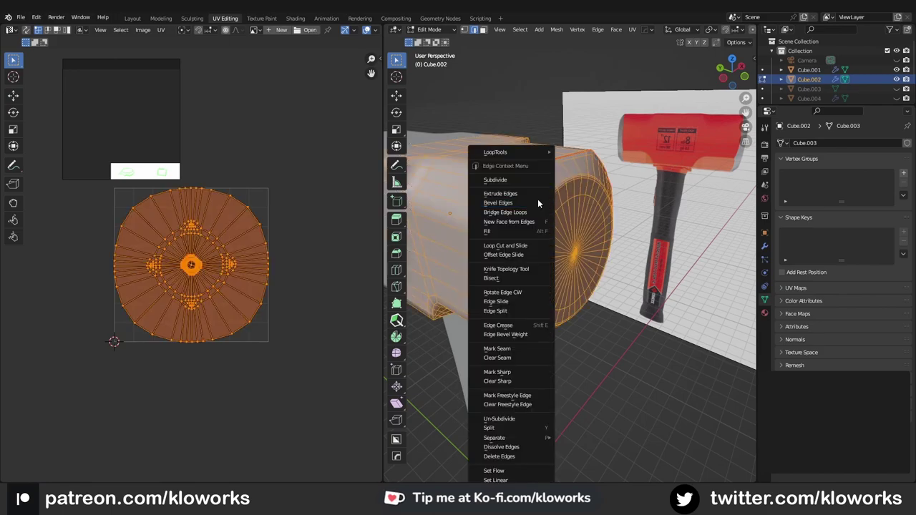
left_click(593, 198)
middle_click_drag(592, 198, 544, 301)
scroll(264, 378, "up", 4)
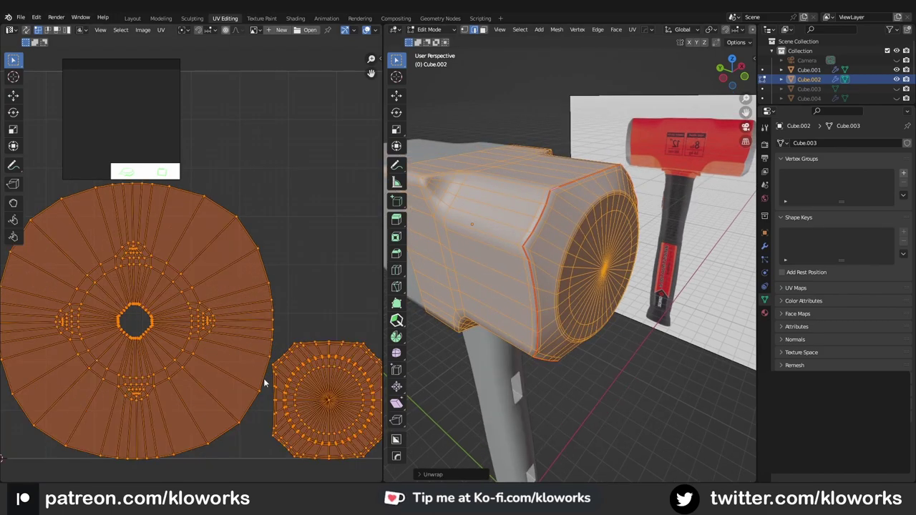
scroll(246, 333, "down", 2)
middle_click_drag(530, 266, 537, 256)
Deselect the head, go back to Object Mode and turn the view toward the handle.
middle_click_drag(507, 168, 486, 200)
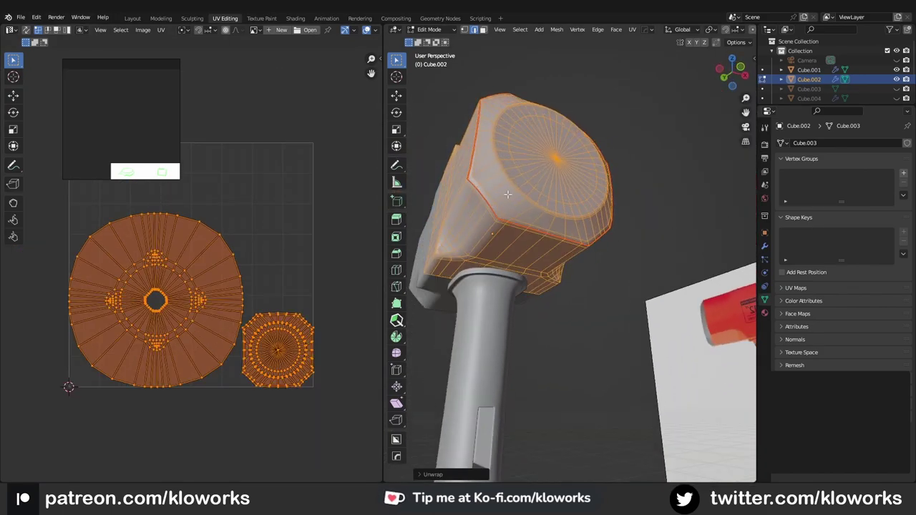
key("alt+a")
key("Tab")
scroll(481, 216, "down", 3)
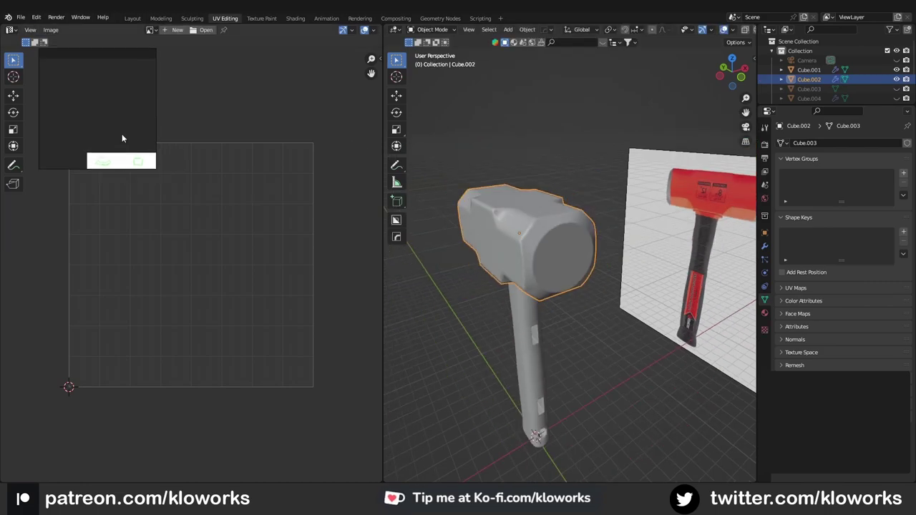
middle_click_drag(543, 354, 519, 310)
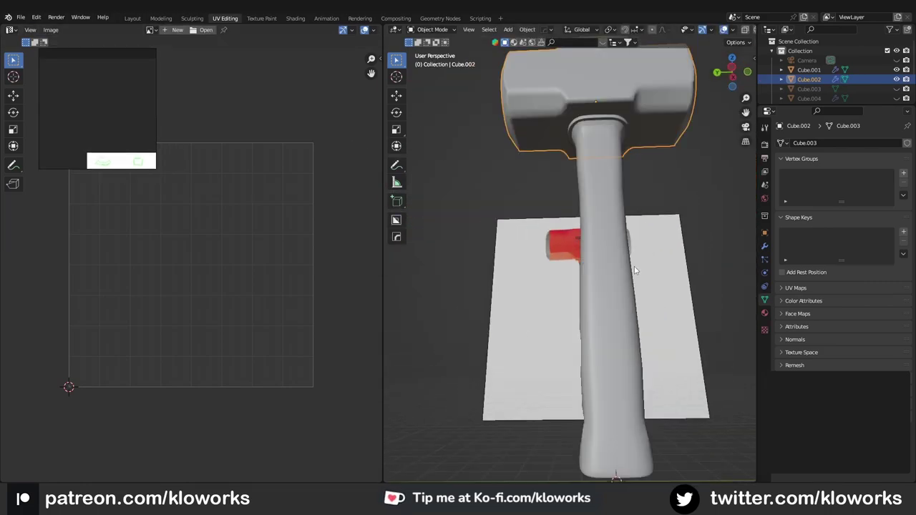
scroll(519, 309, "up", 5)
Back in the Layout workspace, isolate the handle and view it from the front.
left_click(132, 18)
left_click(382, 351)
key("KP_Divide")
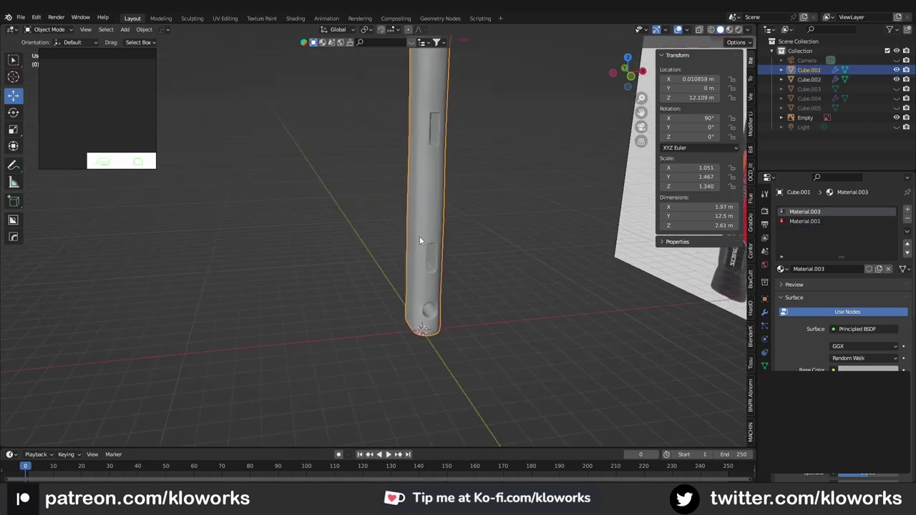
key("KP_1")
key("Tab")
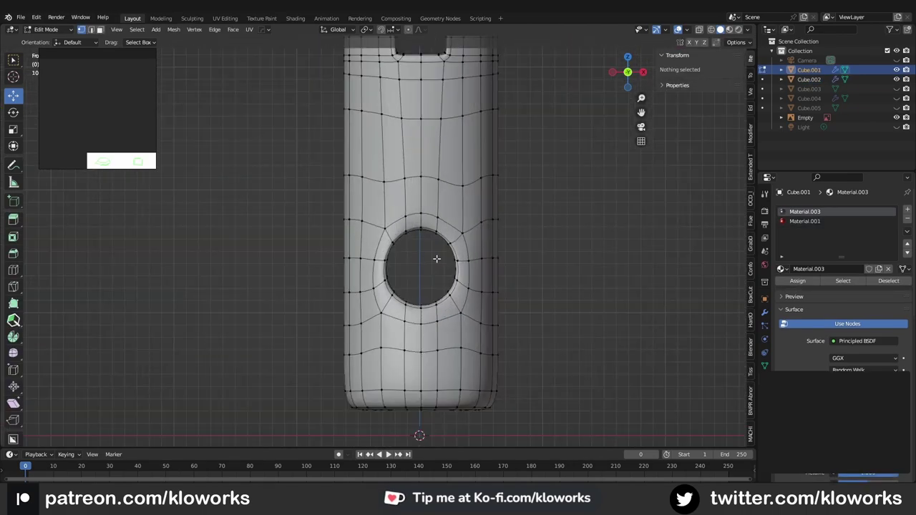
mouse_move(504, 273)
middle_mouse_down("shift")
mouse_move(501, 358)
mouse_move(480, 331)
middle_mouse_up("shift")
key("Tab")
Edit the handle mesh with the smooth subdivision preview toggled, orbiting toward the hole.
scroll(369, 247, "up", 4)
mouse_move(370, 247)
middle_mouse_down()
mouse_move(366, 285)
mouse_move(451, 260)
mouse_move(484, 272)
middle_mouse_up()
key("Tab")
scroll(473, 244, "up", 3)
key("ctrl+Tab")
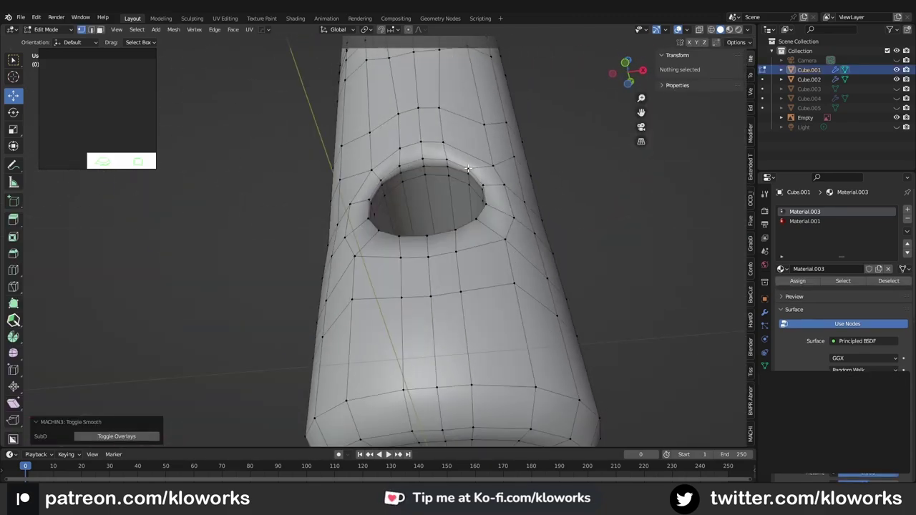
mouse_move(460, 216)
middle_mouse_down()
mouse_move(518, 178)
mouse_move(479, 207)
mouse_move(500, 193)
mouse_move(477, 189)
middle_mouse_up()
Select the edge loop around the round hole and turn the view to face it.
left_click(482, 212, "alt")
key("w")
key("Tab")
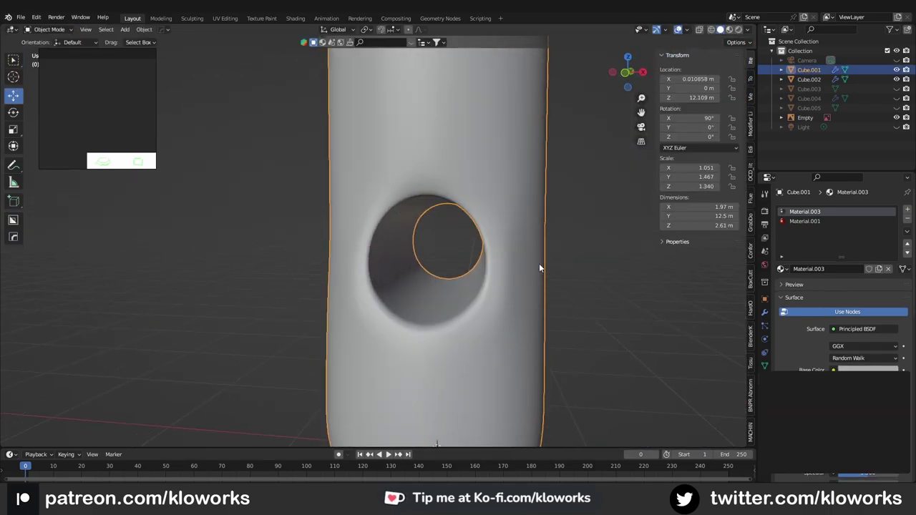
middle_click_drag(539, 263, 535, 276)
key("Tab")
key("shift+space")
key("g")
mouse_move(489, 242)
middle_mouse_down()
mouse_move(489, 168)
mouse_move(410, 266)
mouse_move(443, 207)
middle_mouse_up()
Apply mesh edits from the context menu to an edge and a face beside the hole.
left_click(489, 166)
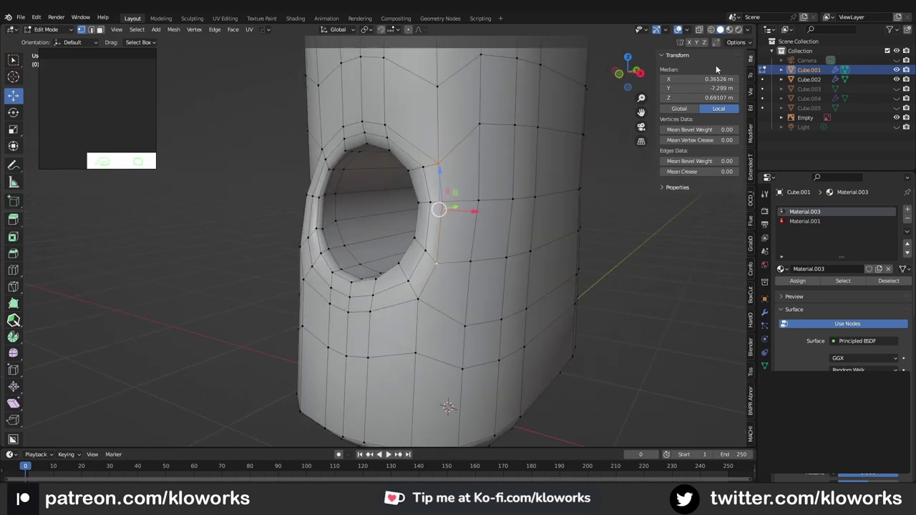
right_click(519, 121)
left_click(575, 122)
left_click(481, 176)
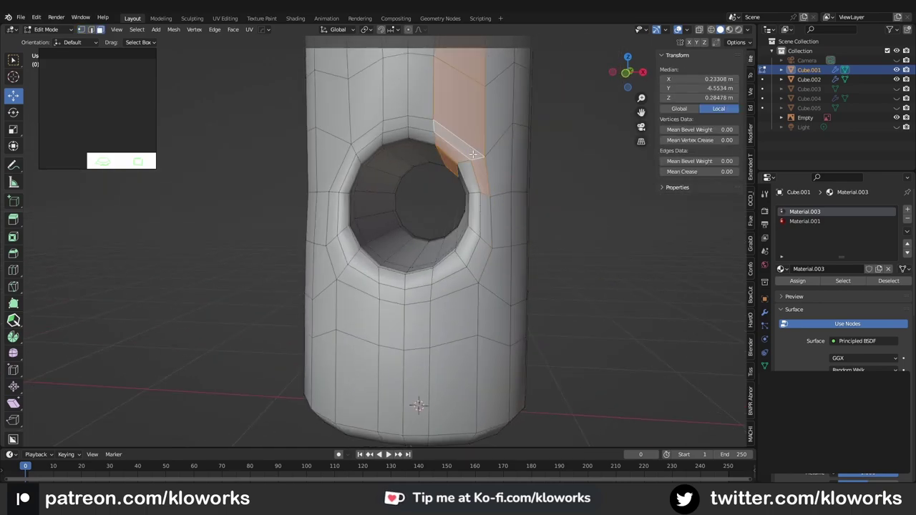
right_click(486, 238)
left_click(558, 281)
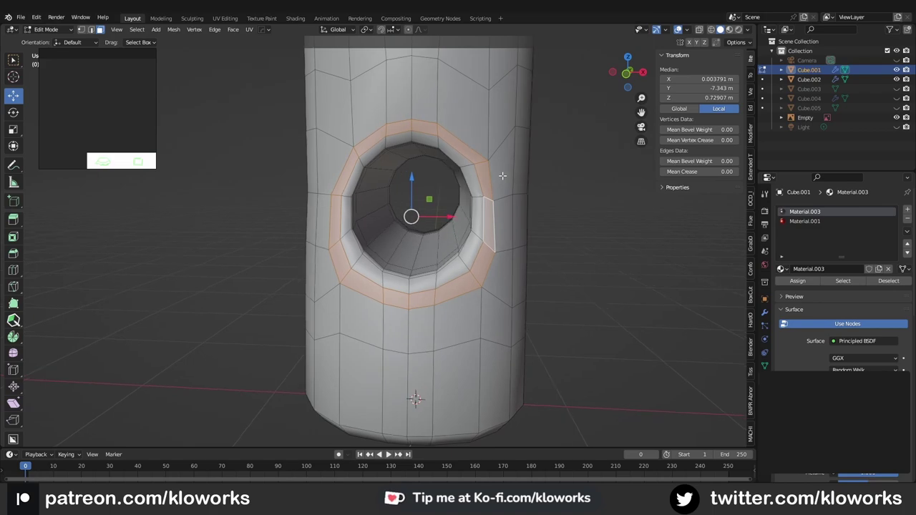
In front view, flatten the horizontal edge loop above the hole by scaling it vertically to zero.
key("KP_1")
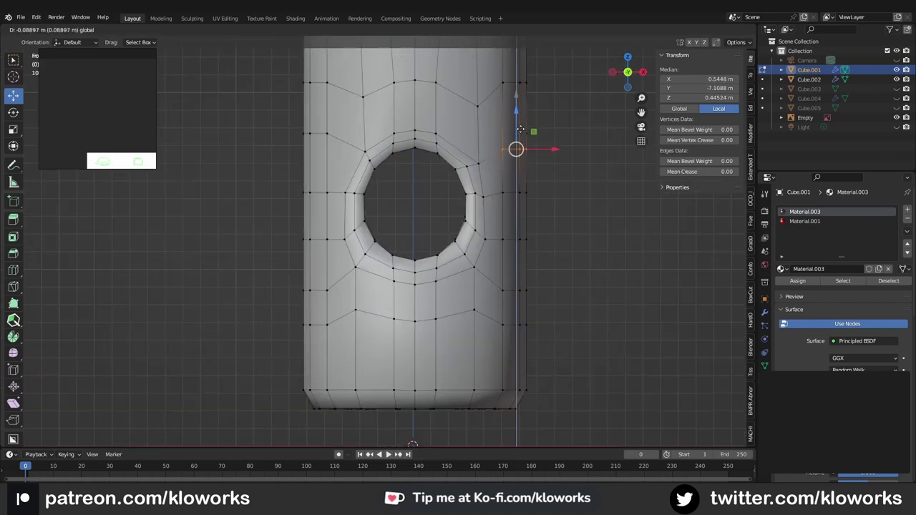
left_click_drag(520, 129, 520, 130)
left_click_drag(252, 77, 593, 143)
scroll(429, 179, "down", 2)
key("shift+space")
key("s")
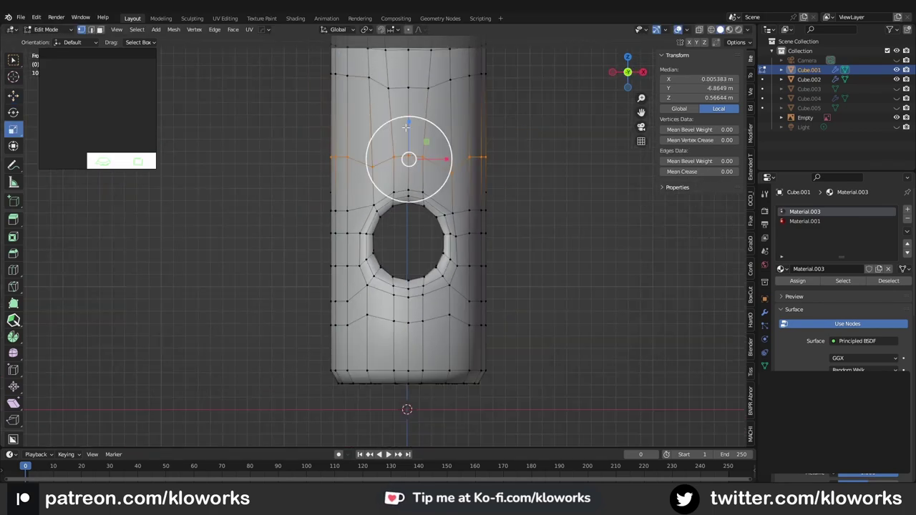
left_click_drag(408, 141, 410, 143)
key("shift+space")
key("g")
scroll(412, 151, "up", 1)
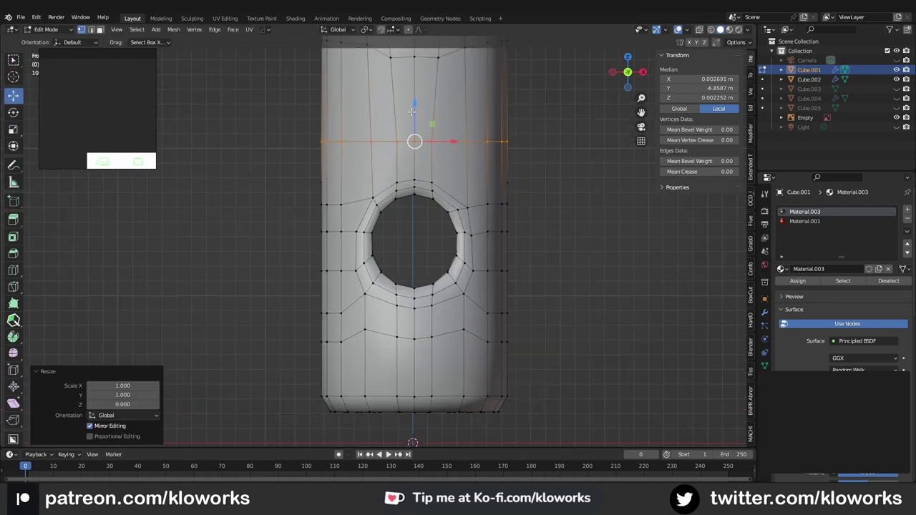
scroll(429, 165, "up", 1)
Reposition a vertex on the hole's top rim and a top-row vertex above it.
left_click(485, 203)
scroll(444, 175, "up", 1)
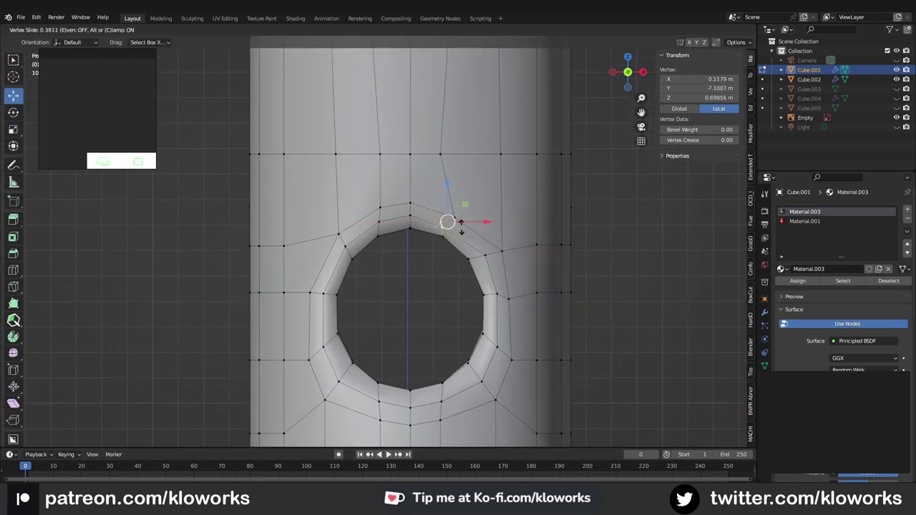
left_click(477, 231)
left_click(440, 155)
left_click(474, 156)
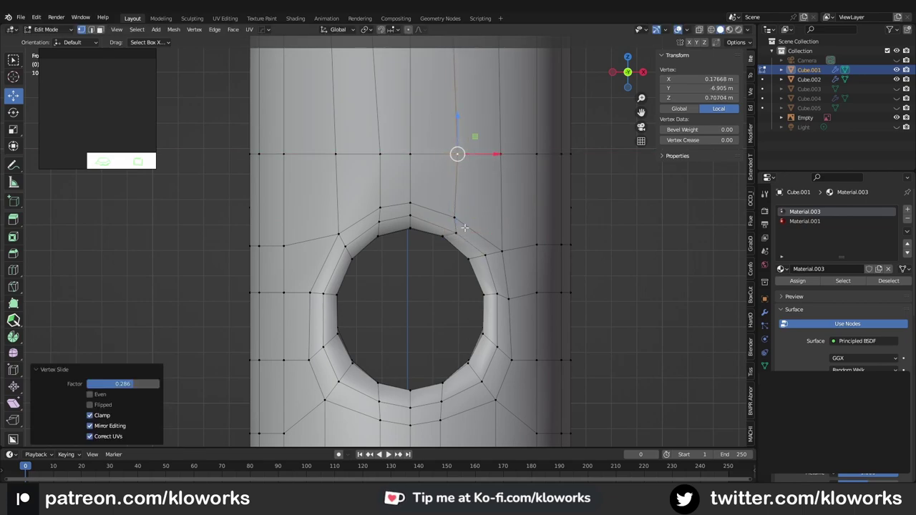
Move the edge on the hole's top-right rim into place.
scroll(468, 214, "up", 1)
left_click(470, 231)
left_click(447, 230, "shift")
scroll(467, 231, "down", 1)
scroll(467, 231, "up", 1)
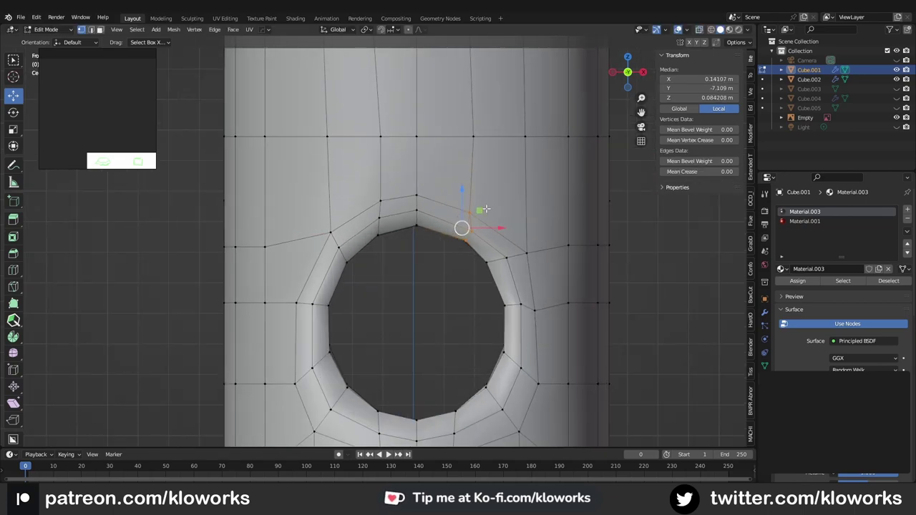
left_click(484, 206)
scroll(450, 164, "down", 1)
scroll(430, 190, "down", 2)
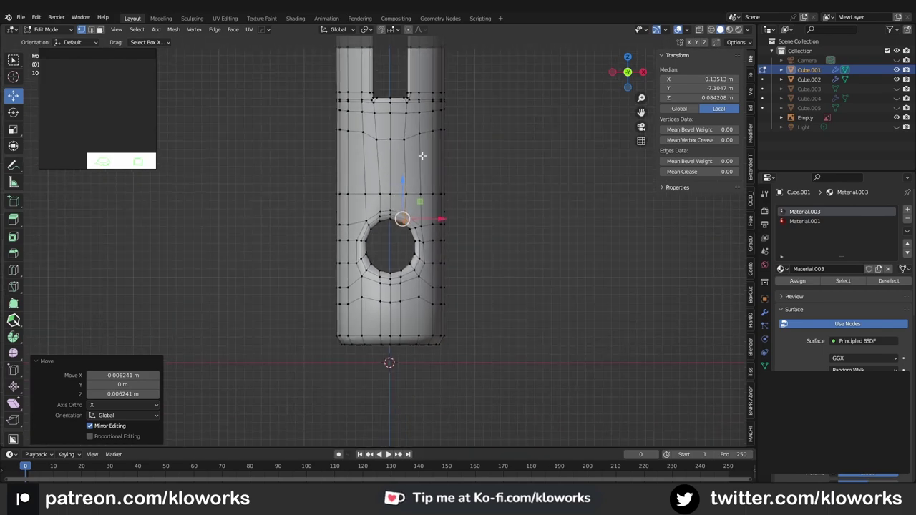
scroll(430, 301, "up", 3)
scroll(381, 231, "up", 2)
Nudge the slot's bottom-right corner vertex and lower the vertices beside it.
left_click(486, 324)
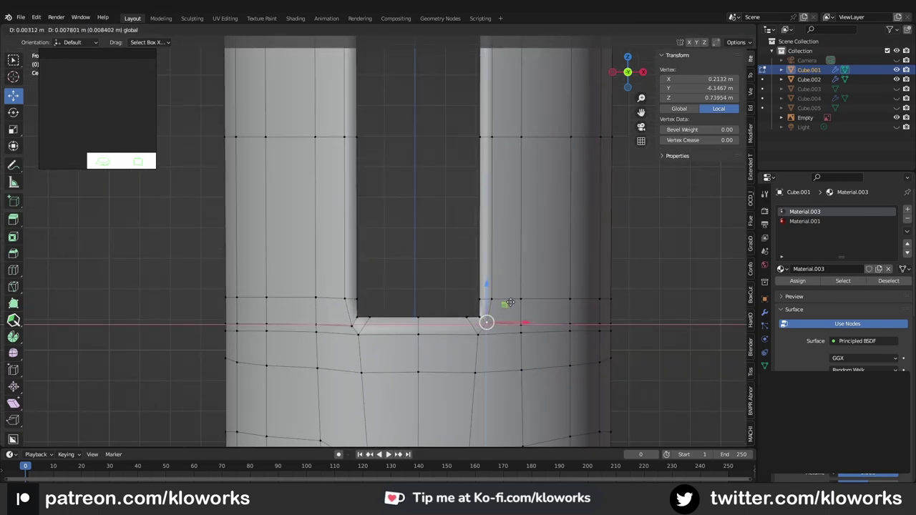
left_click(509, 302)
left_click_drag(506, 351, 554, 351)
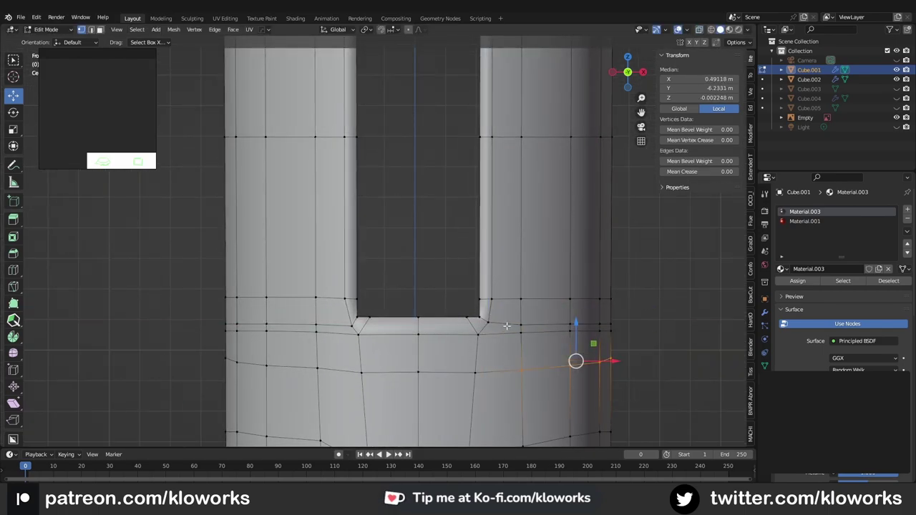
left_click(576, 323)
scroll(597, 253, "down", 1)
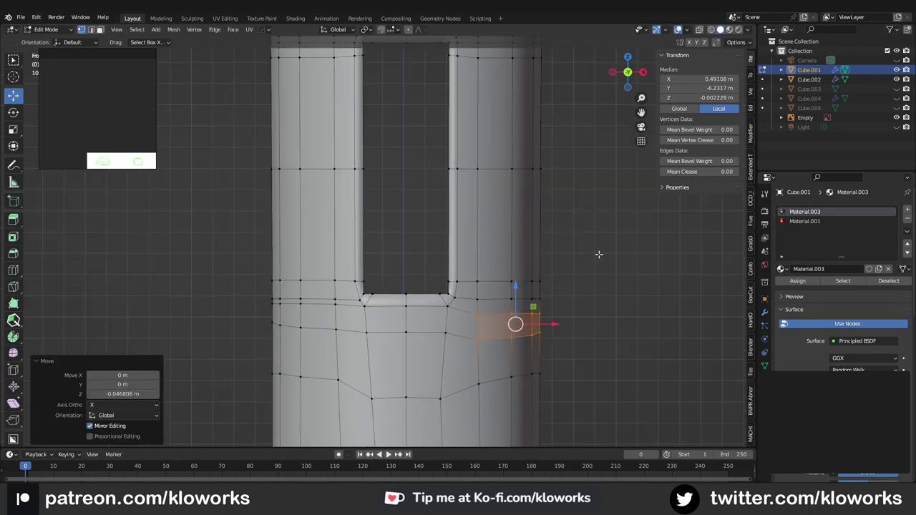
key("alt+a")
Knife-cut a new edge across the slot's top end from its left to right corner.
middle_click_drag(596, 253, 437, 190, "shift")
middle_click_drag(463, 234, 498, 182, "shift")
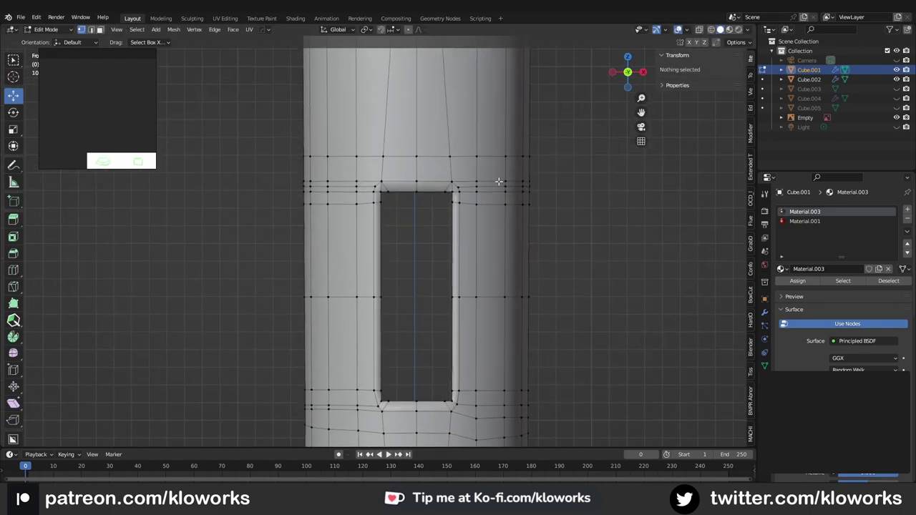
scroll(499, 182, "up", 2)
scroll(504, 185, "up", 4)
key("k")
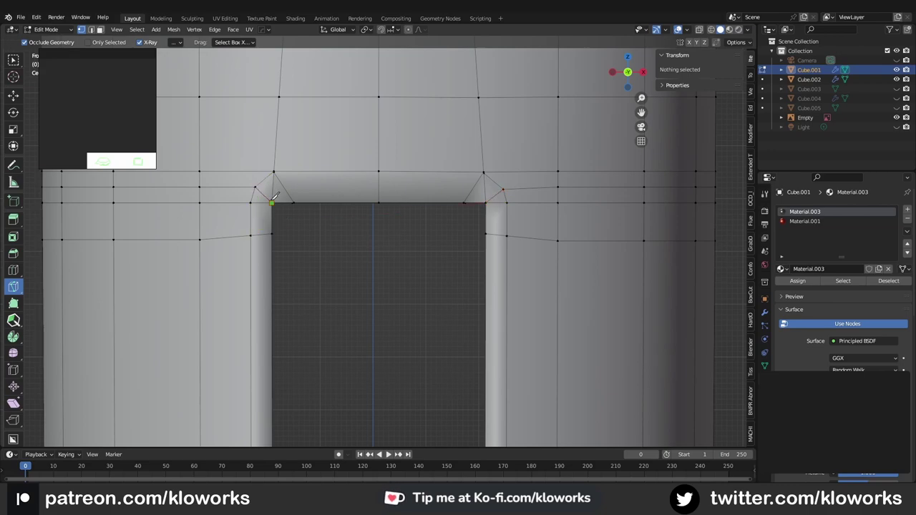
left_click(272, 204)
scroll(274, 196, "down", 4)
middle_click_drag(451, 66, 451, 146, "shift")
scroll(465, 144, "up", 5)
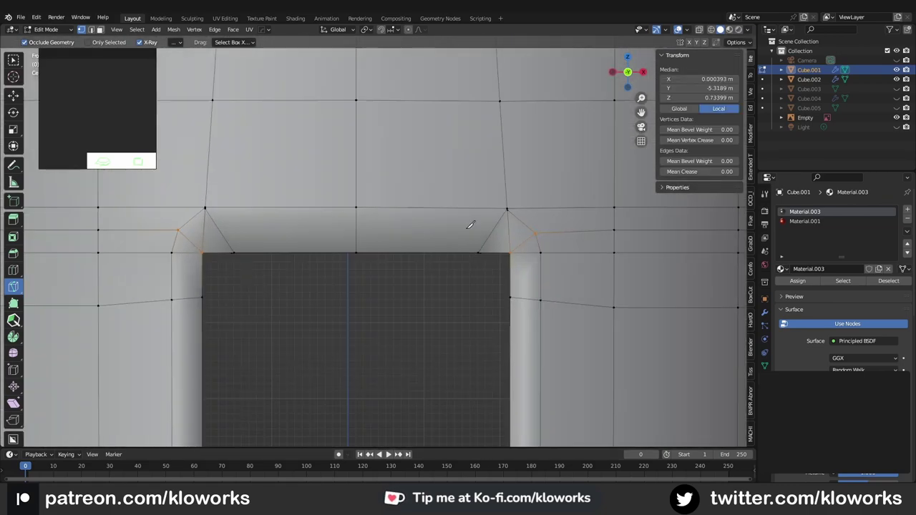
key("Return")
Merge the doubled vertices at the slot corner.
key("m")
left_click(527, 237)
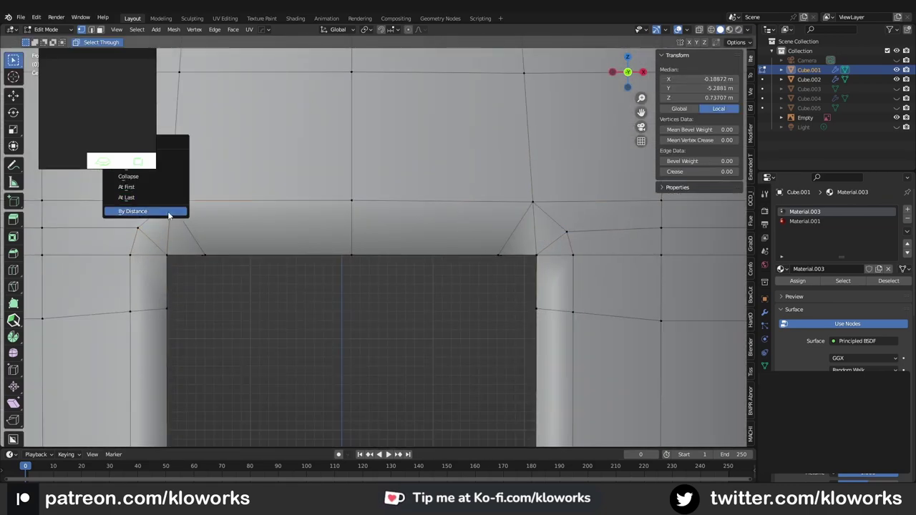
left_click(169, 212)
key("m")
left_click(222, 195)
scroll(465, 184, "down", 4)
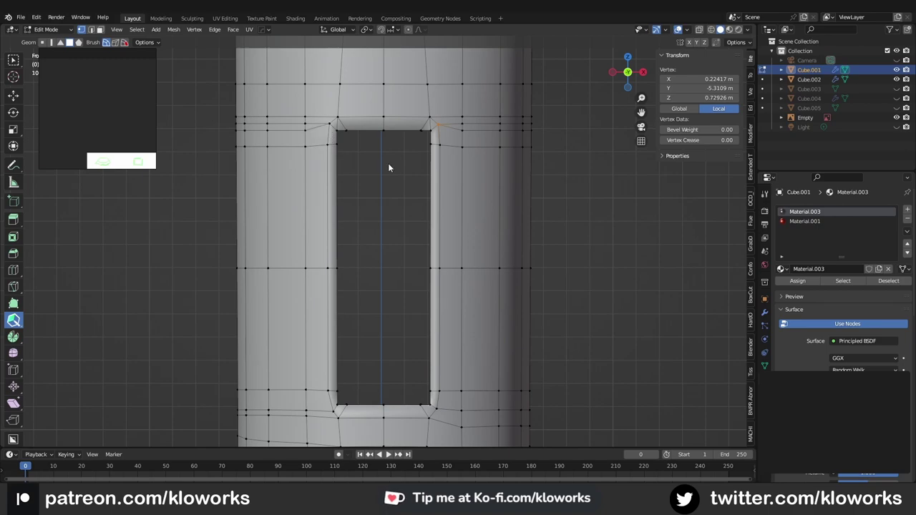
In edge select mode, level the horizontal edge loop above the slot.
key("2")
key("w")
scroll(429, 164, "up", 1)
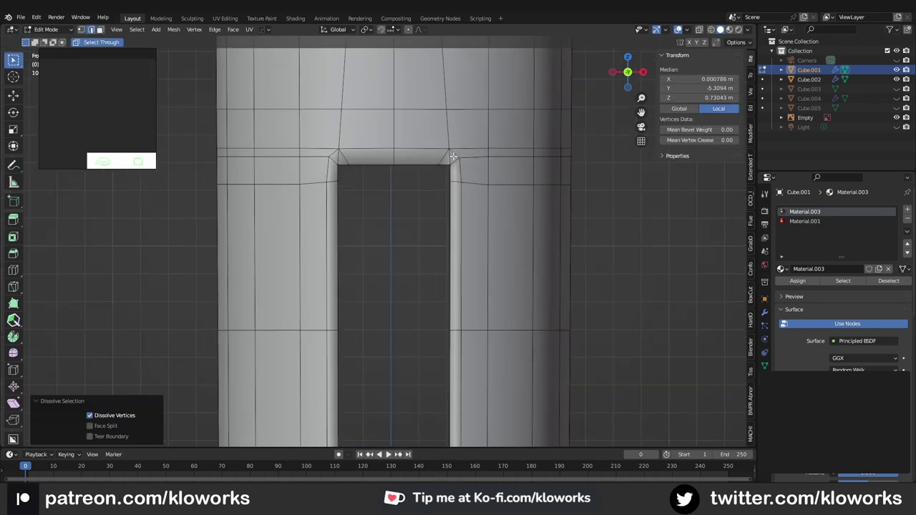
left_click_drag(200, 128, 582, 149)
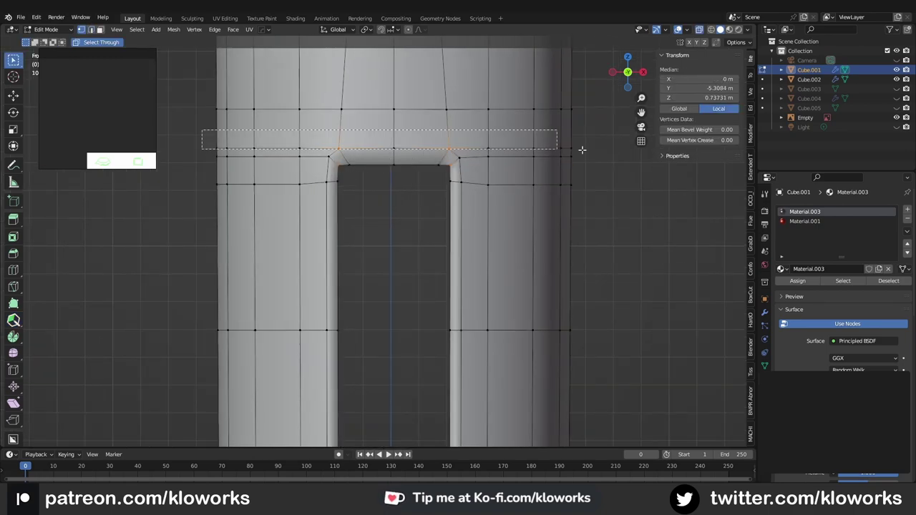
key("w")
left_click_drag(393, 114, 413, 109)
mouse_move(372, 196)
middle_mouse_down()
mouse_move(559, 217)
mouse_move(517, 249)
mouse_move(442, 243)
mouse_move(453, 252)
middle_mouse_up()
Inspect the slot and select the edge loop framing it.
key("Tab")
key("Tab")
key("ctrl+Tab")
scroll(439, 241, "up", 5)
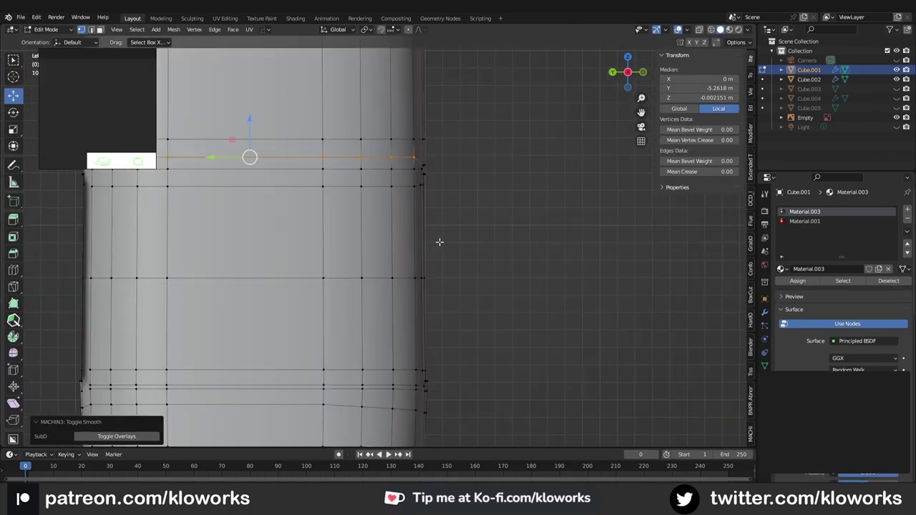
scroll(473, 184, "up", 3)
mouse_move(472, 184)
middle_mouse_down()
mouse_move(449, 294)
mouse_move(417, 265)
mouse_move(444, 196)
mouse_move(441, 303)
mouse_move(468, 219)
middle_mouse_up()
left_click(468, 219, "alt")
mouse_move(479, 376)
middle_mouse_down()
mouse_move(468, 265)
mouse_move(368, 262)
mouse_move(456, 265)
mouse_move(458, 279)
mouse_move(408, 190)
mouse_move(508, 282)
mouse_move(441, 297)
middle_mouse_up()
scroll(441, 298, "up", 5)
Flatten the slot's side edge loop along the depth axis, checking the smooth preview.
left_click(435, 254, "alt")
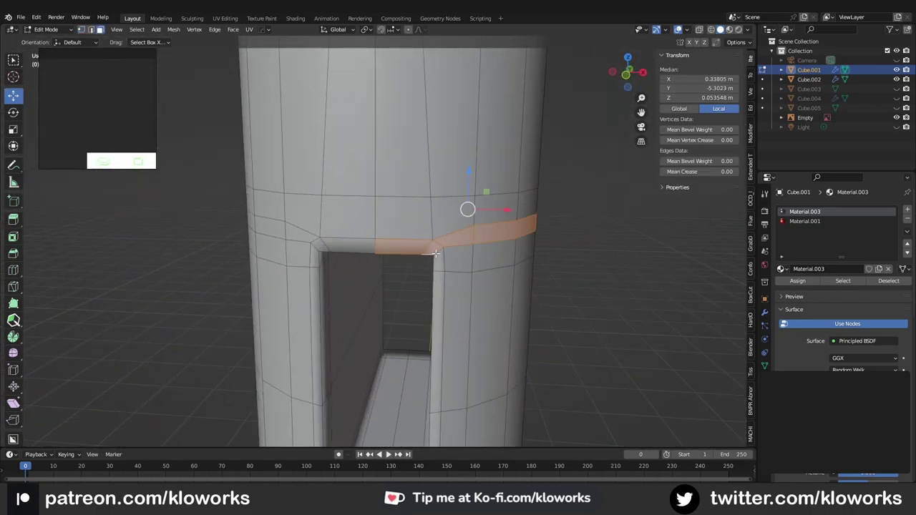
left_click(434, 268, "alt")
middle_click_drag(435, 255, 312, 274)
key("shift+space")
key("s")
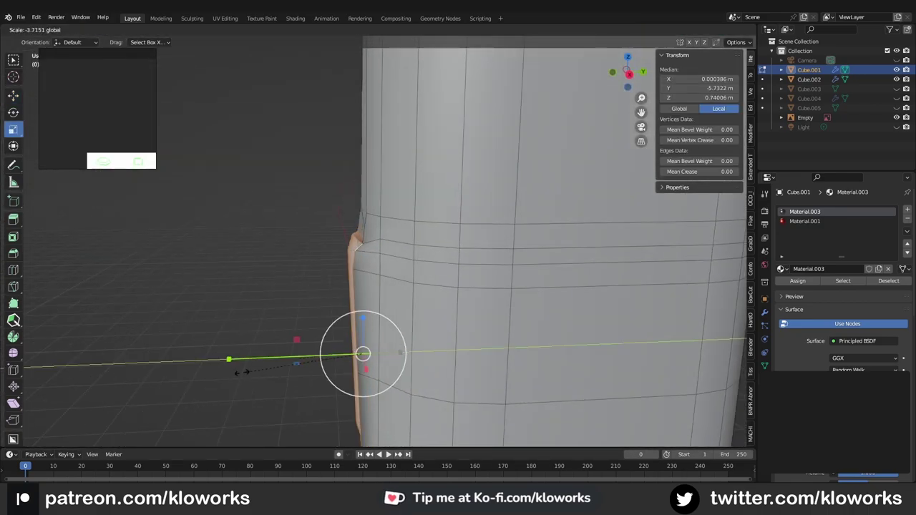
mouse_move(365, 248)
middle_mouse_down()
mouse_move(430, 236)
mouse_move(476, 251)
middle_mouse_up()
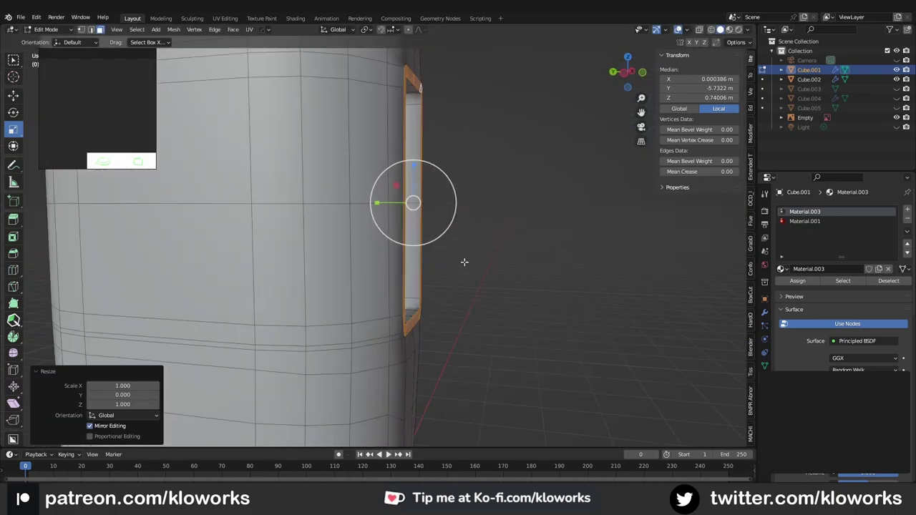
key("Tab")
left_click(475, 221)
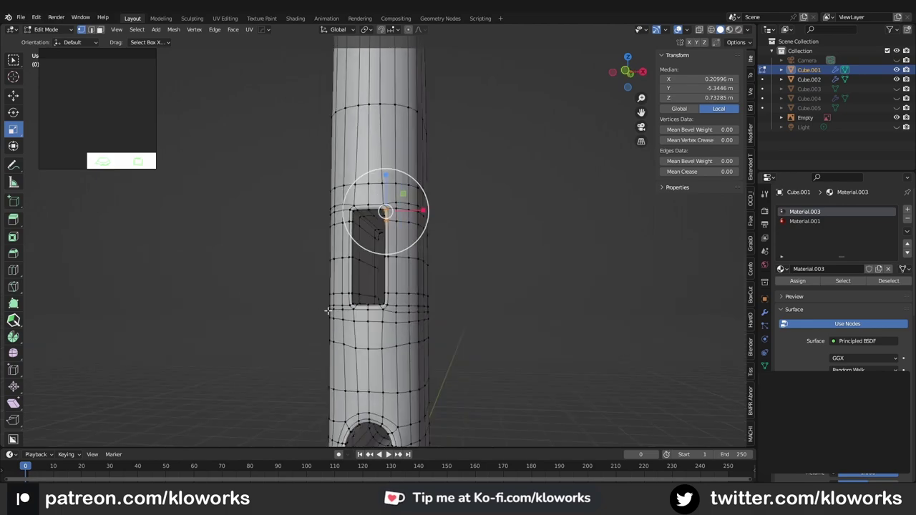
key("ctrl+Tab")
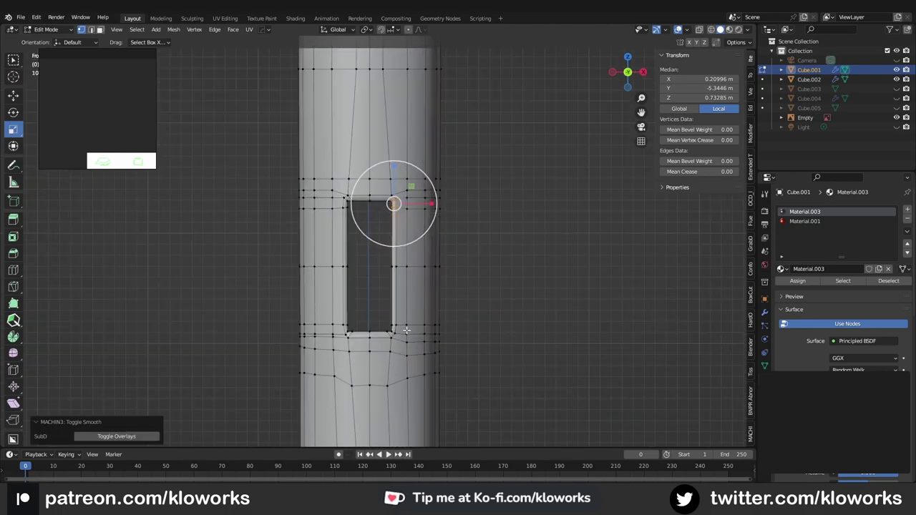
Move the vertex row above the slot upward, then deselect the handle in Object Mode.
key("KP_Decimal")
left_click(346, 97)
left_click_drag(204, 190, 534, 221)
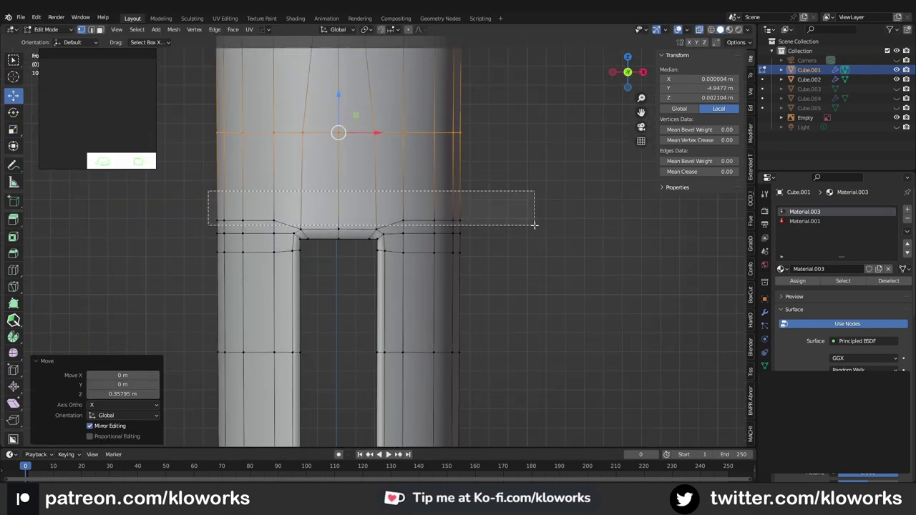
key("g")
left_click(470, 208)
key("Tab")
left_click(511, 194)
mouse_move(510, 193)
middle_mouse_down()
mouse_move(336, 259)
mouse_move(380, 295)
mouse_move(436, 271)
middle_mouse_up()
scroll(358, 294, "down", 4)
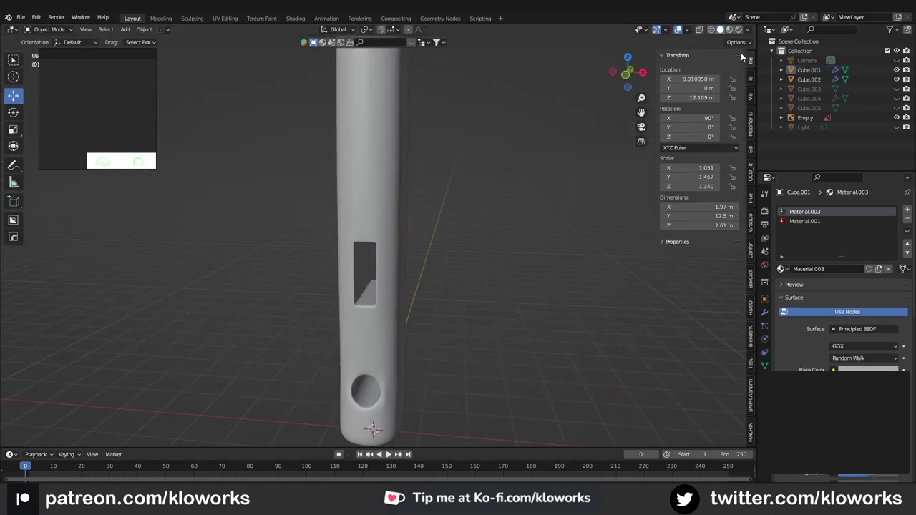
Change the viewport matcap to red, then to light grey.
left_click(747, 29)
left_click(730, 93)
left_click(685, 188)
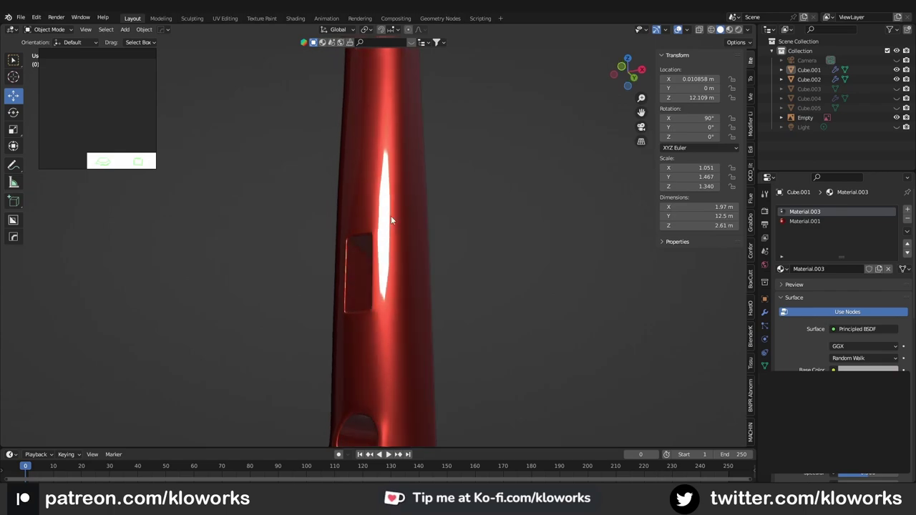
scroll(391, 215, "up", 2)
middle_click_drag(456, 242, 417, 238)
left_click(729, 29)
left_click(720, 30)
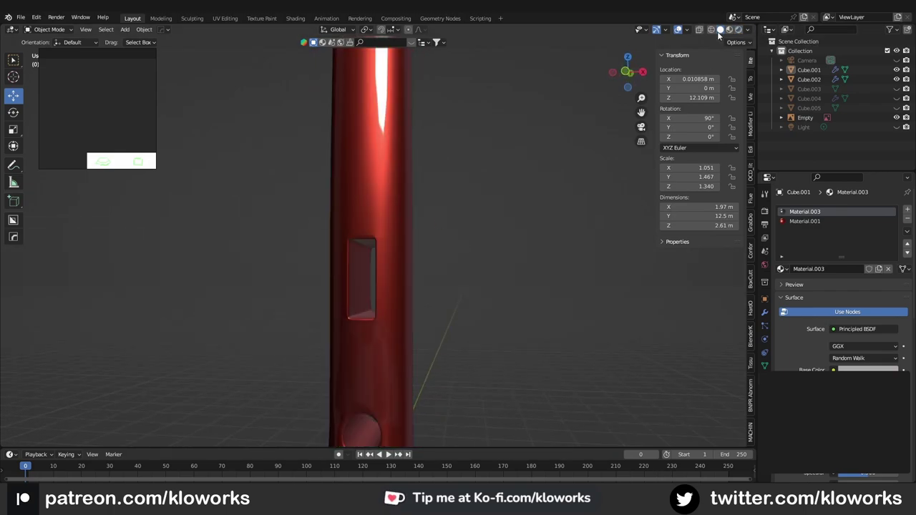
left_click(747, 29)
left_click(740, 98)
left_click(730, 130)
scroll(400, 294, "down", 3)
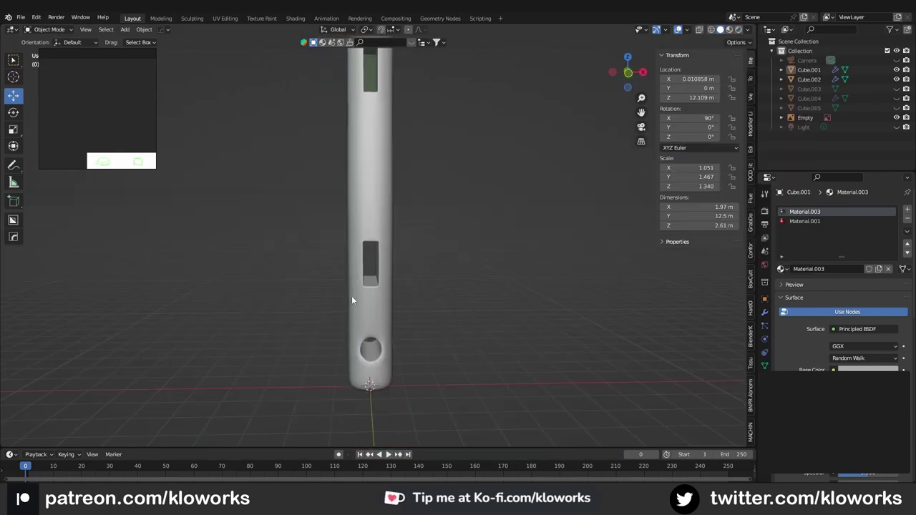
From the front view, select the handle and delete the left half of its mesh in Edit Mode.
key("KP_7")
key("KP_1")
scroll(411, 307, "down", 3)
mouse_move(409, 259)
middle_mouse_down()
mouse_move(426, 323)
mouse_move(429, 244)
middle_mouse_up()
left_click(764, 312)
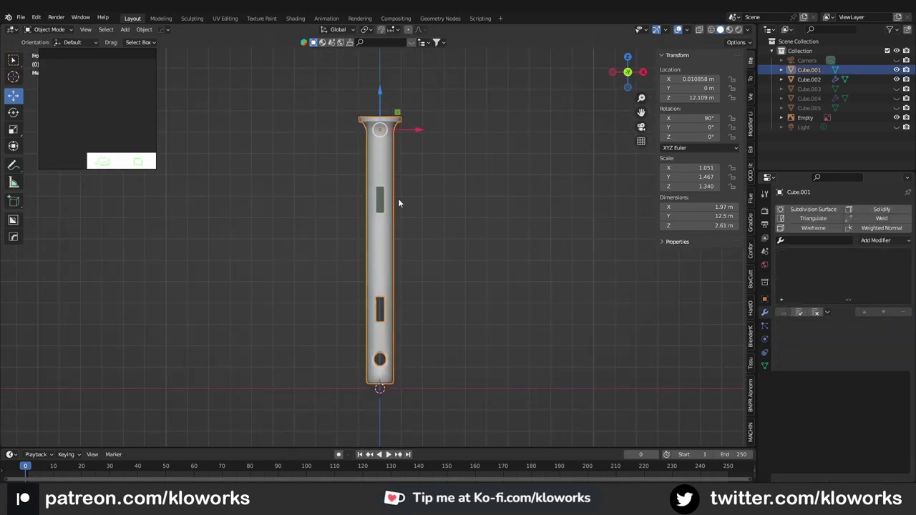
key("Tab")
left_click_drag(296, 83, 378, 448)
scroll(425, 225, "up", 4)
scroll(352, 135, "down", 3)
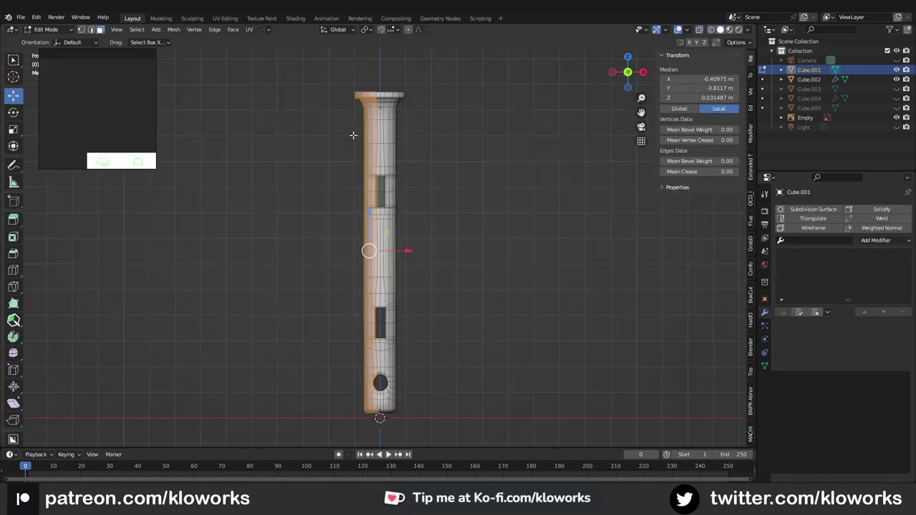
scroll(417, 194, "up", 2)
key("Delete")
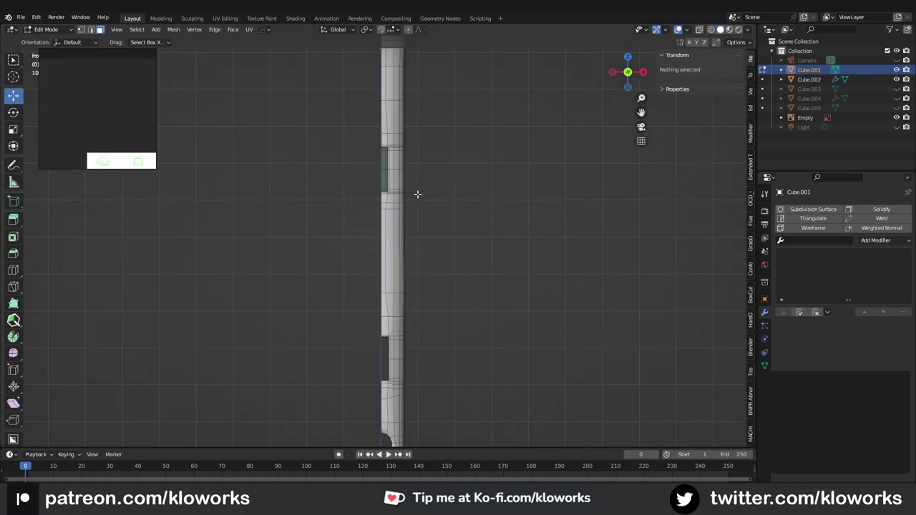
Adjust a vertex at the slot corner and dissolve the stray edge there.
scroll(401, 188, "up", 2)
scroll(401, 215, "up", 2)
scroll(401, 271, "up", 2)
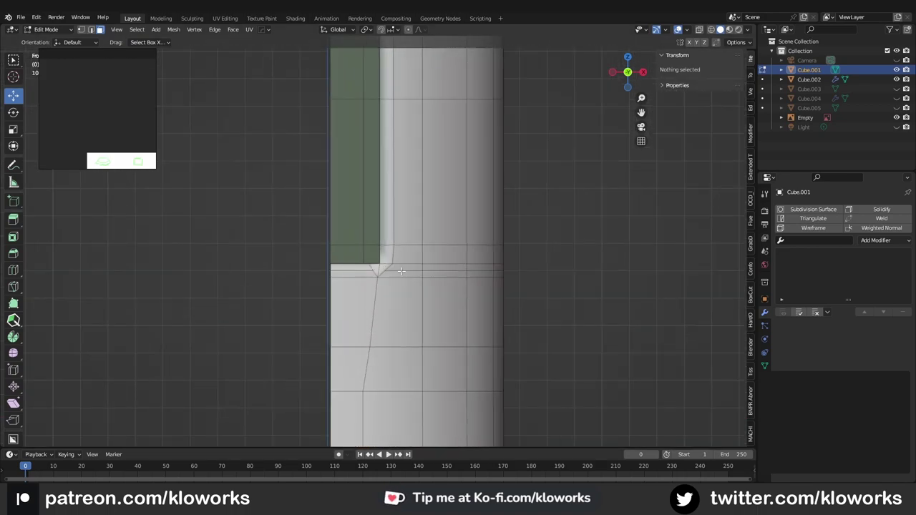
scroll(401, 270, "up", 1)
key("1")
left_click(405, 250)
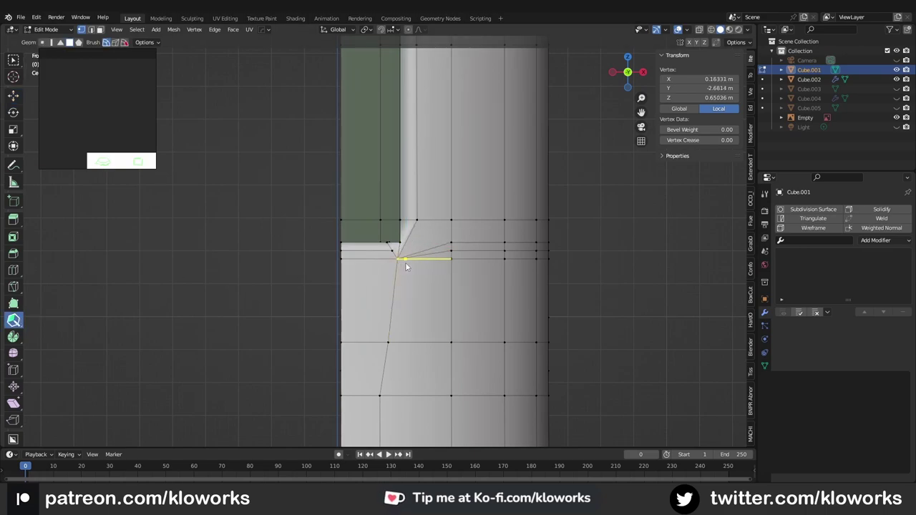
left_click(432, 257)
key("ctrl+z")
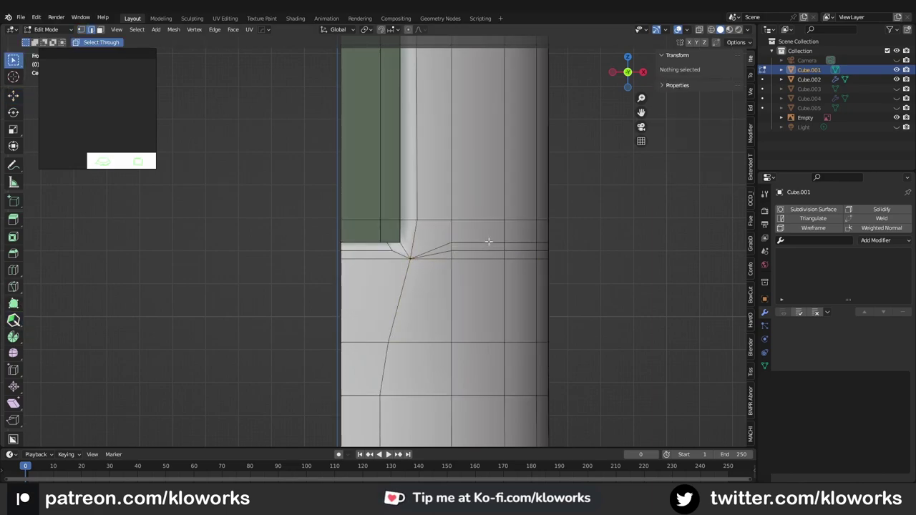
key("ctrl+x")
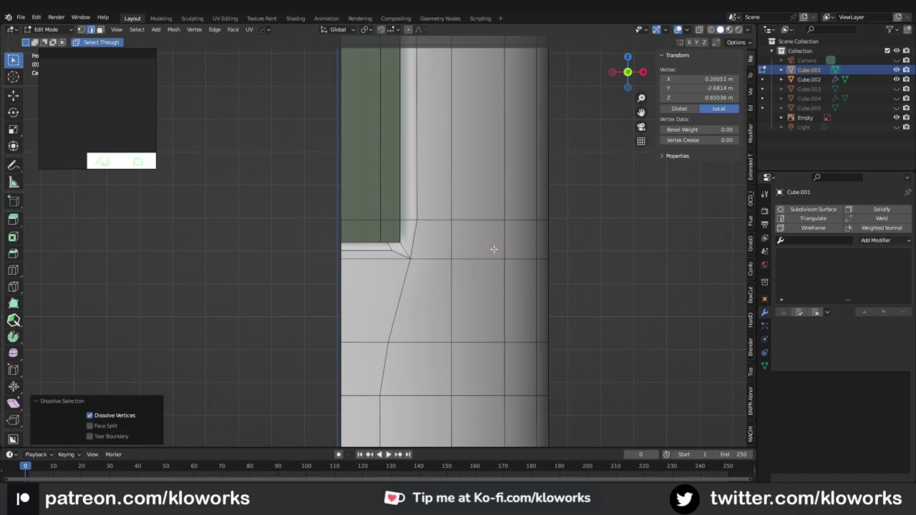
scroll(458, 239, "down", 6)
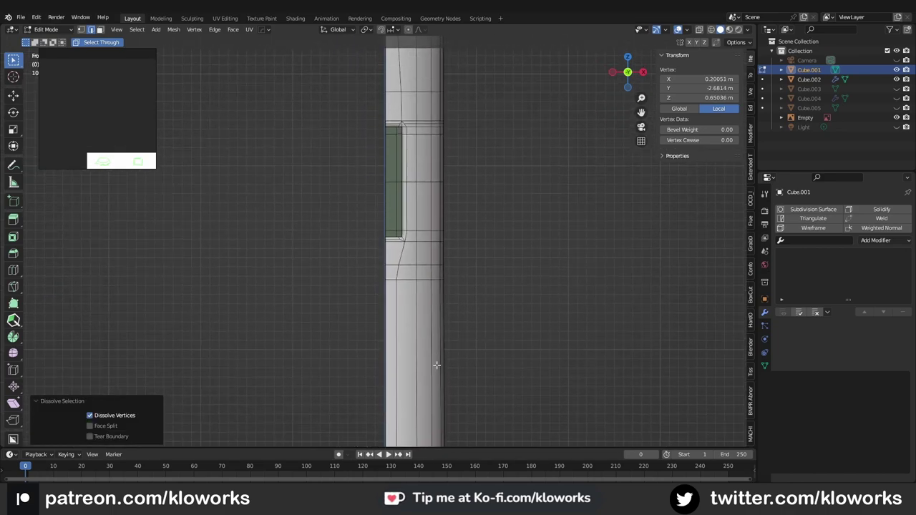
scroll(397, 214, "up", 5)
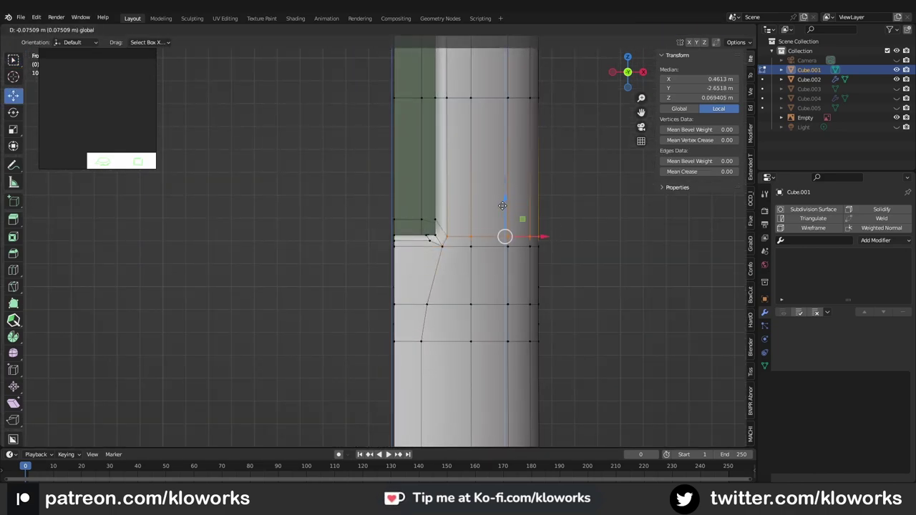
left_click(502, 205)
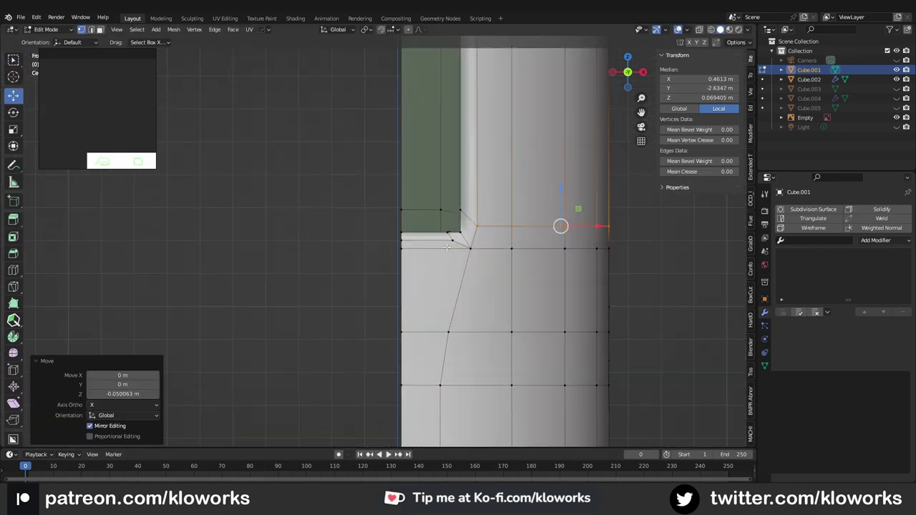
In edge mode, dissolve the extra edges around the slot corner.
scroll(439, 337, "down", 3)
scroll(442, 153, "up", 1)
scroll(429, 279, "up", 3)
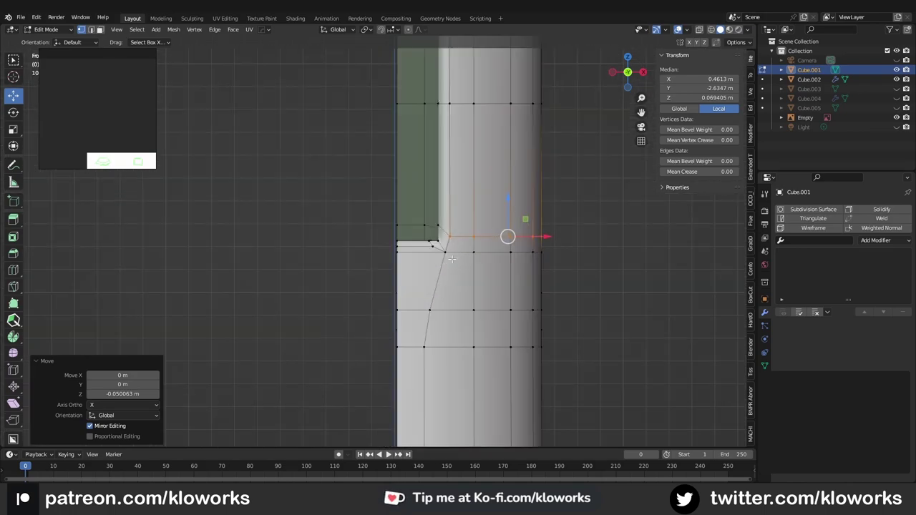
scroll(396, 252, "up", 1)
key("2")
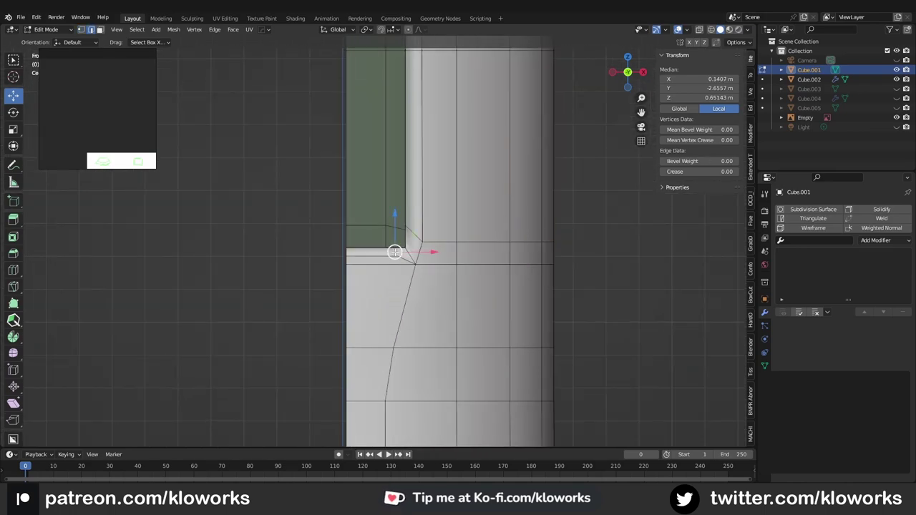
mouse_move(395, 263)
middle_mouse_down()
mouse_move(398, 289)
mouse_move(450, 276)
mouse_move(449, 249)
mouse_move(400, 163)
middle_mouse_up()
key("ctrl+x")
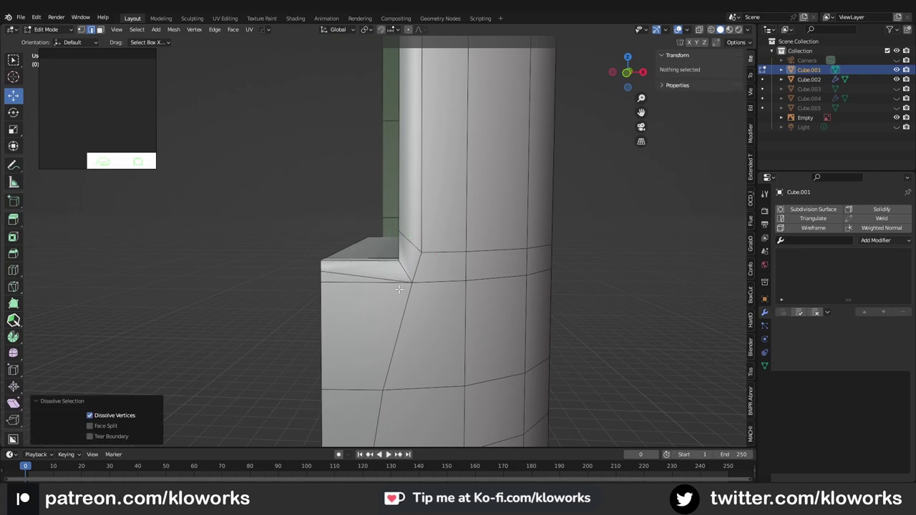
left_click(367, 277)
key("alt+a")
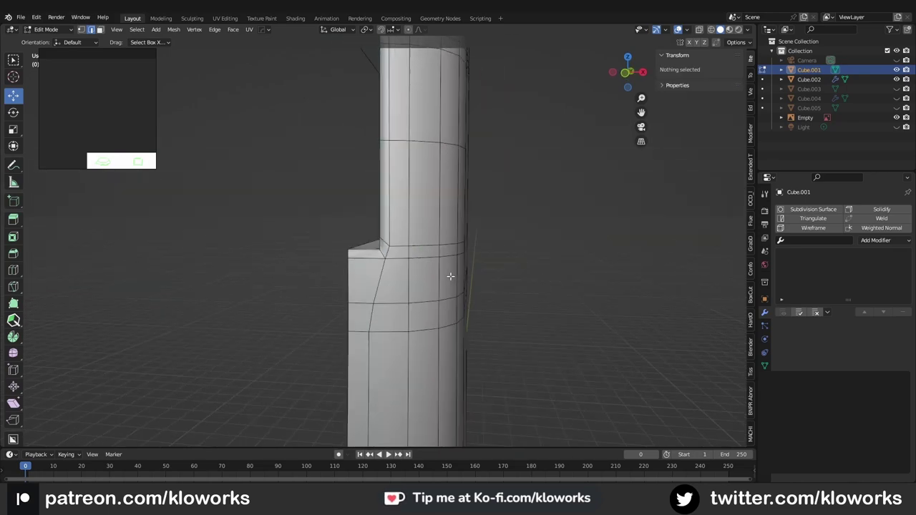
scroll(401, 163, "up", 2)
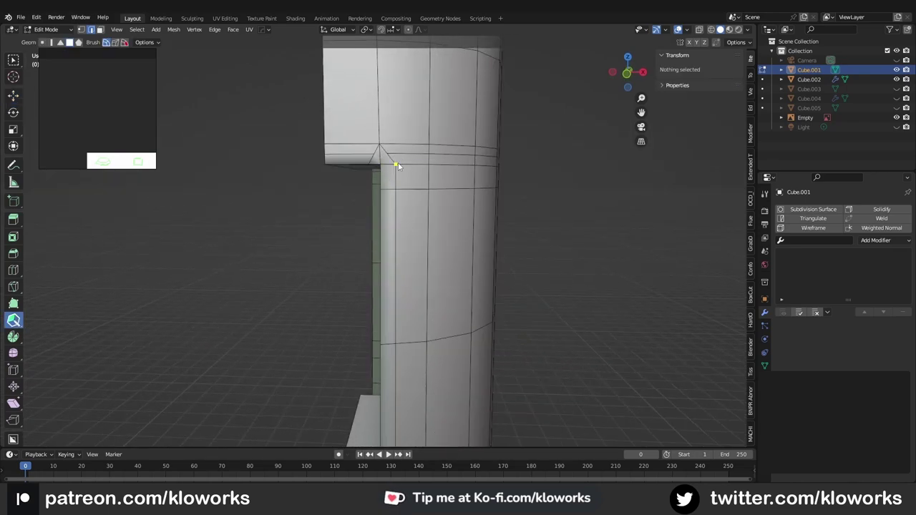
middle_click_drag(407, 191, 359, 134)
left_click(423, 133)
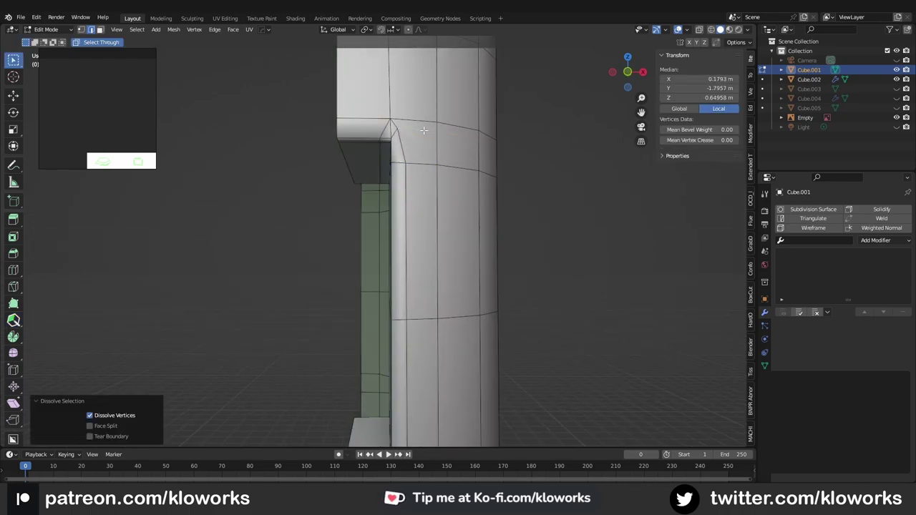
key("ctrl+z")
Merge the stray vertex on the upper step into its neighbouring vertex.
key("1")
middle_click_drag(444, 143, 401, 140)
left_click(387, 138)
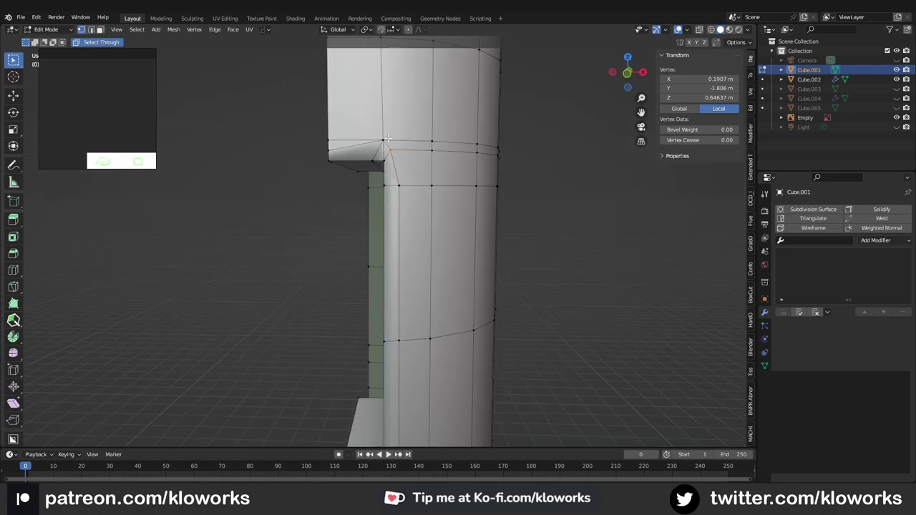
left_click(392, 148, "shift")
key("m")
left_click(410, 175)
key("ctrl+x")
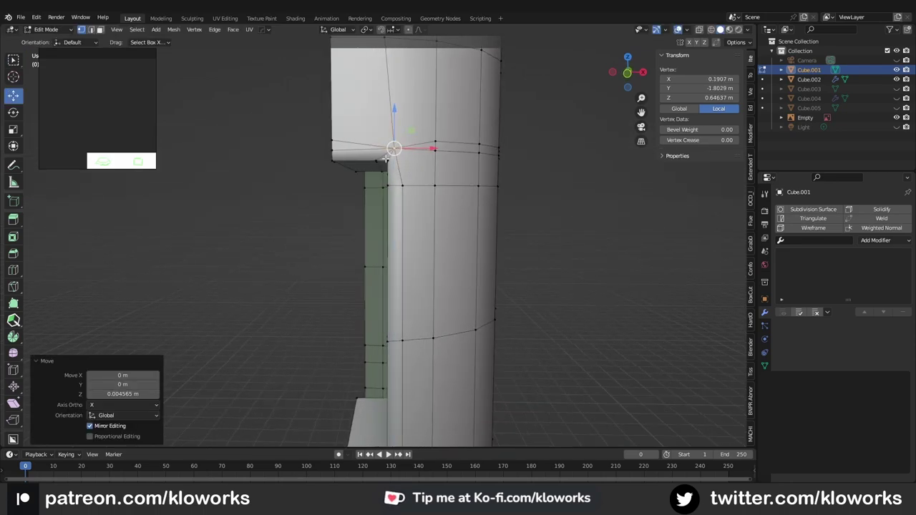
Dissolve the remaining corner edges, then return to Object Mode with the handle framed.
mouse_move(392, 131)
middle_mouse_down()
mouse_move(391, 143)
mouse_move(433, 159)
mouse_move(416, 183)
mouse_move(419, 144)
middle_mouse_up()
key("ctrl+x")
key("ctrl+z")
key("ctrl+x")
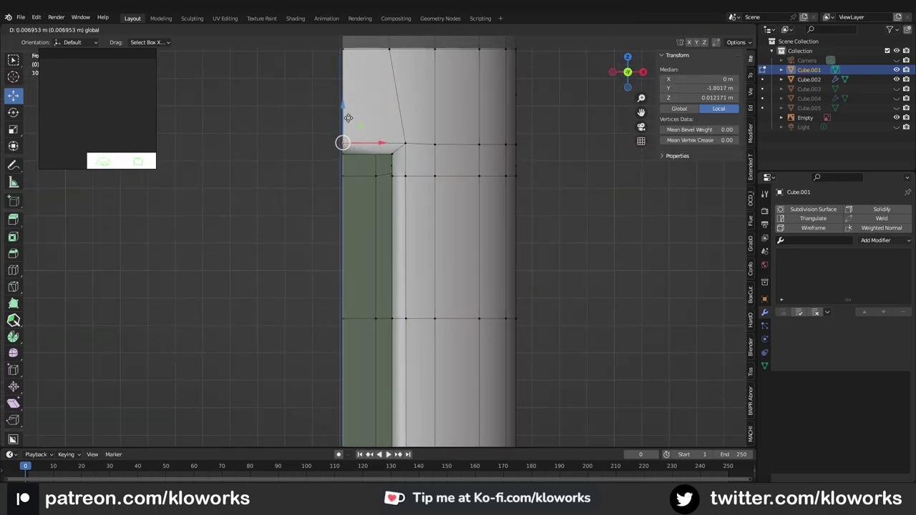
key("Tab")
key("KP_Decimal")
Give the handle a Mirror modifier, smooth shading, and a Subdivision Surface modifier.
left_click(875, 241)
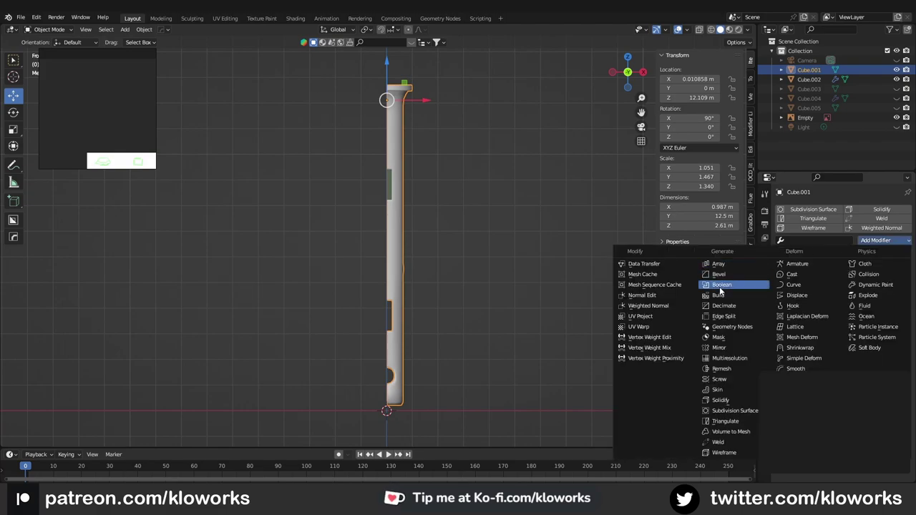
left_click(721, 348)
scroll(461, 148, "up", 4)
mouse_move(461, 148)
middle_mouse_down()
mouse_move(330, 248)
mouse_move(394, 247)
middle_mouse_up()
key("z")
scroll(420, 245, "down", 2)
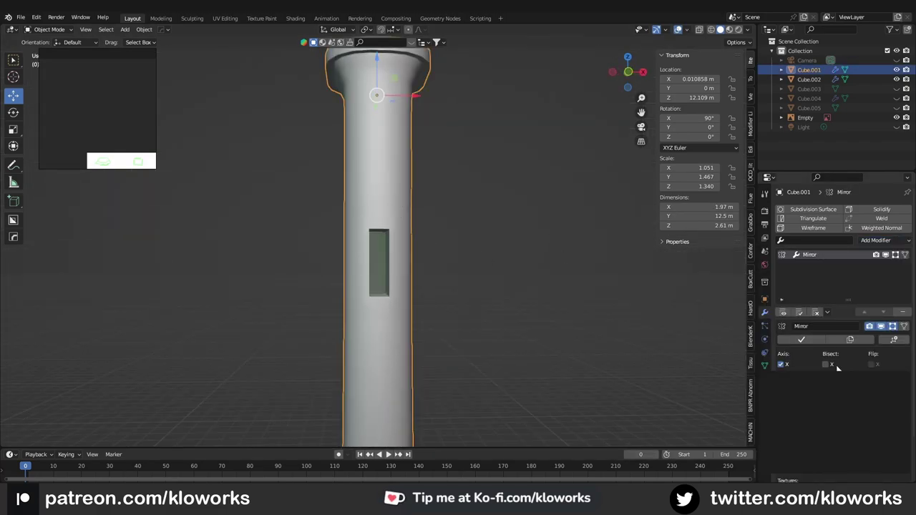
left_click(813, 209)
mouse_move(423, 300)
middle_mouse_down()
mouse_move(439, 310)
mouse_move(420, 273)
mouse_move(404, 271)
middle_mouse_up()
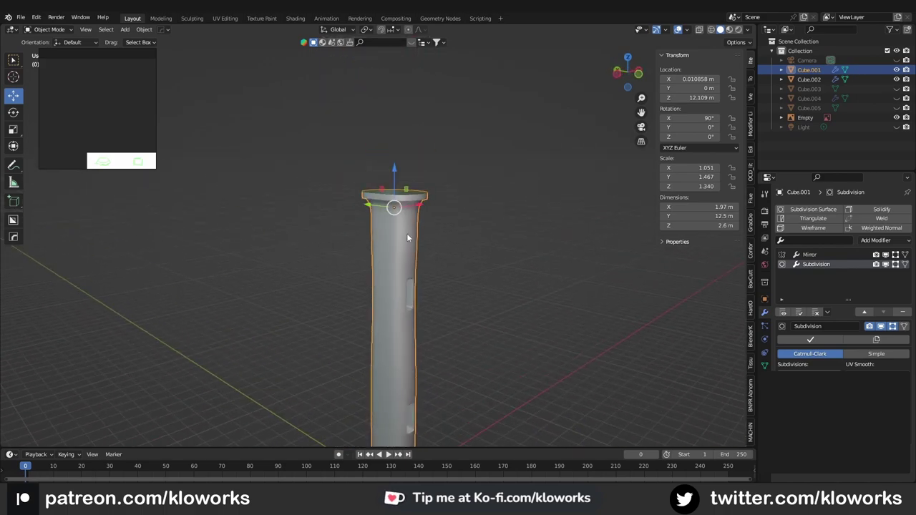
Exit local view to show the hammer head and reference image, in solid shading.
key("KP_Divide")
key("w")
mouse_move(340, 282)
middle_mouse_down()
mouse_move(361, 230)
mouse_move(357, 245)
mouse_move(298, 281)
mouse_move(327, 236)
middle_mouse_up()
key("shift+z")
left_click(361, 230)
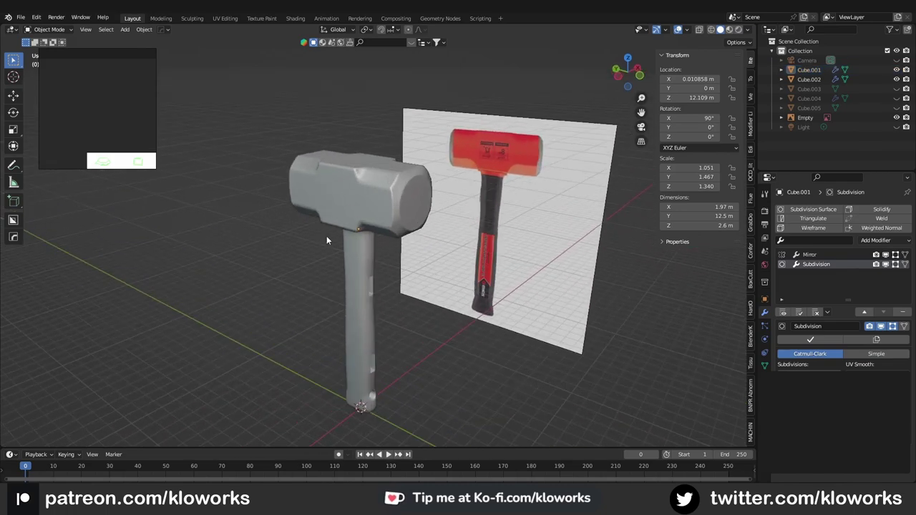